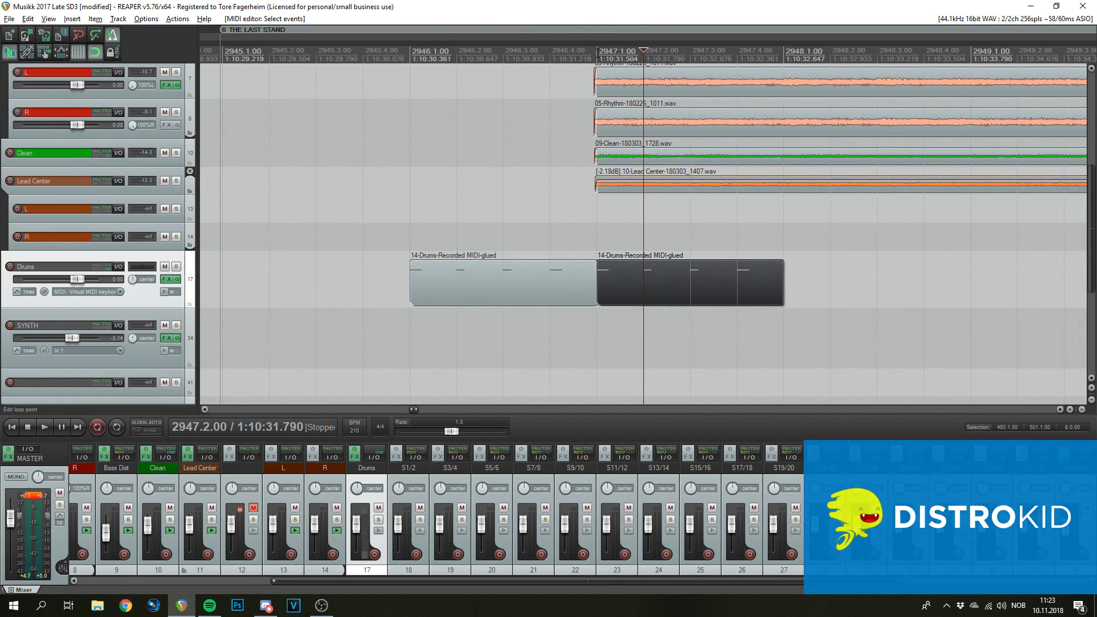
- Put the edit cursor at bar 2946 and open the first Drums MIDI item in the MIDI editor
click(598, 54)
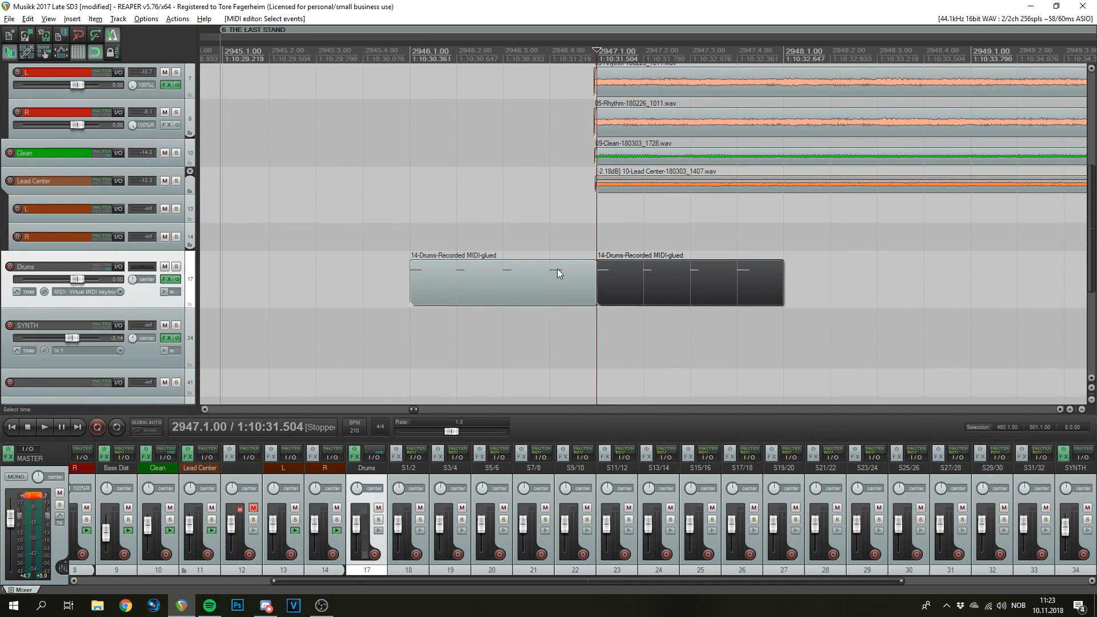
scroll(628, 240, down, 4)
scroll(689, 271, down, 2)
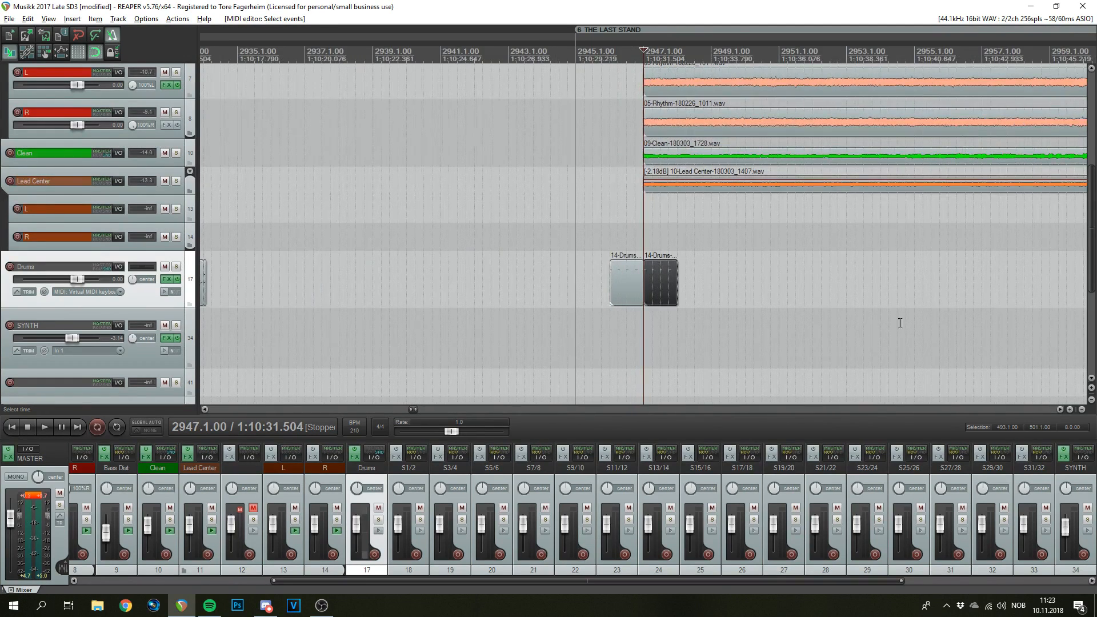
scroll(722, 282, up, 4)
scroll(682, 180, down, 2)
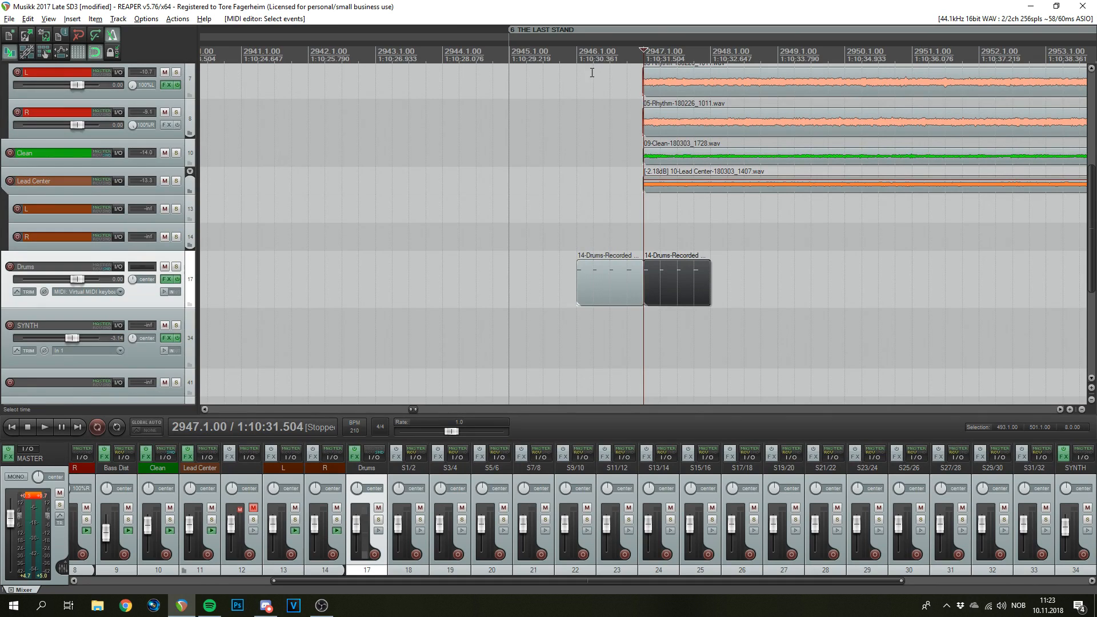
click(580, 55)
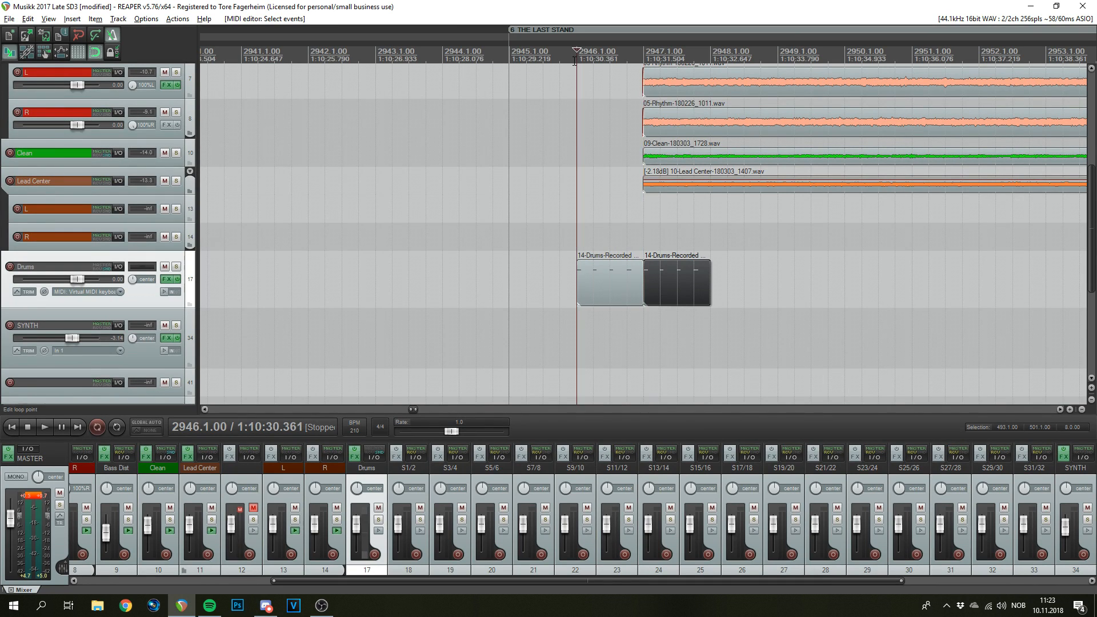
scroll(708, 240, up, 3)
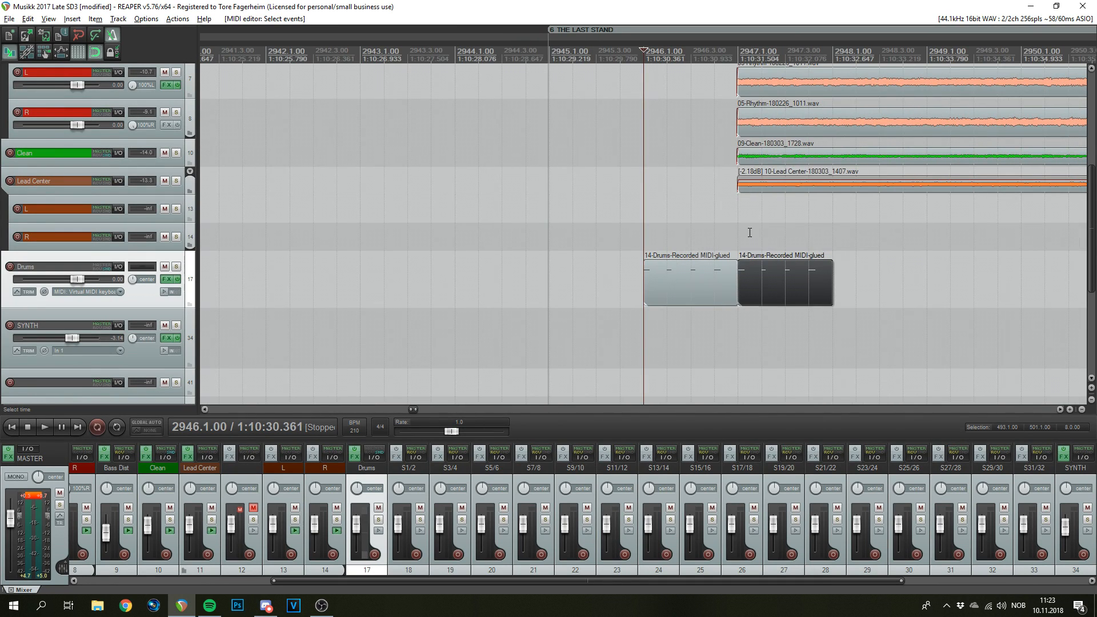
scroll(774, 258, up, 2)
double_click(685, 294)
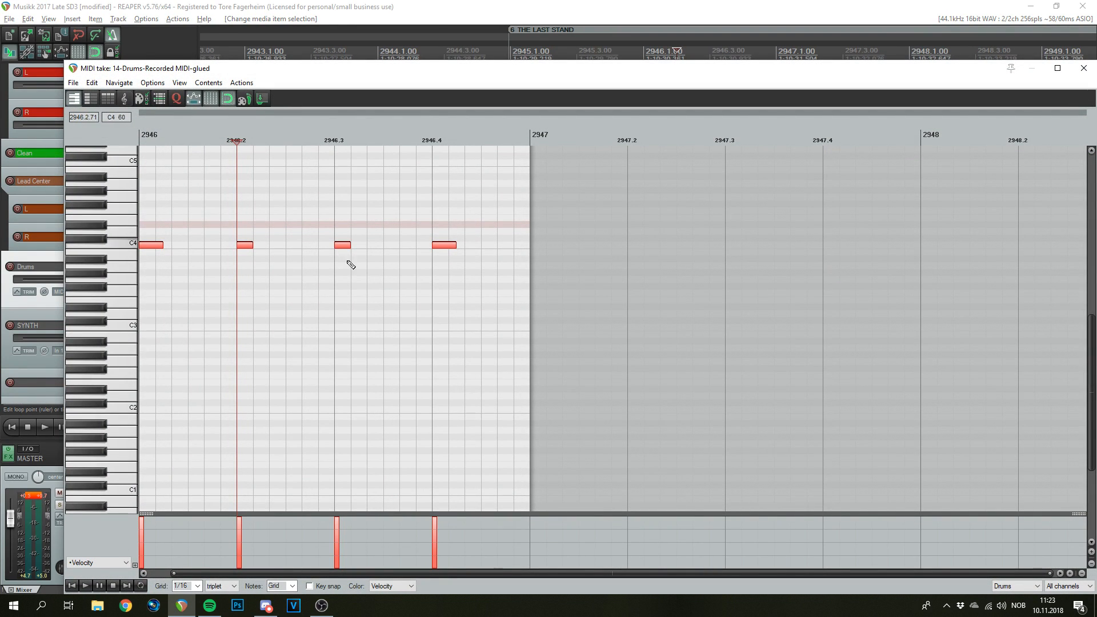
- Play the four C4 drum notes from bar 2946, then close the MIDI editor and stop playback
click(144, 140)
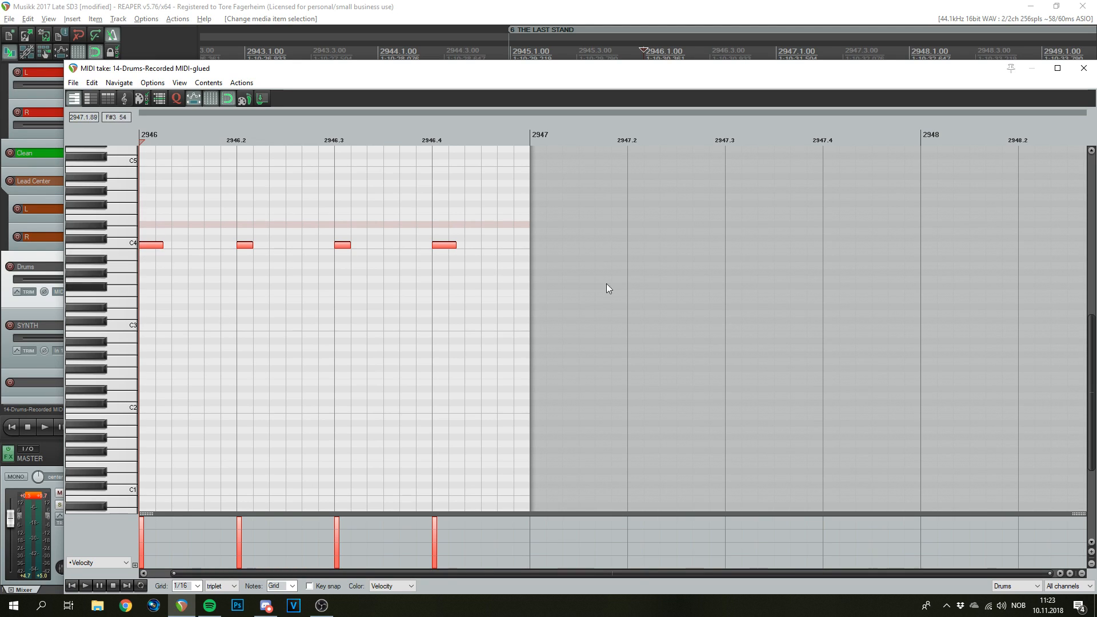
key(space)
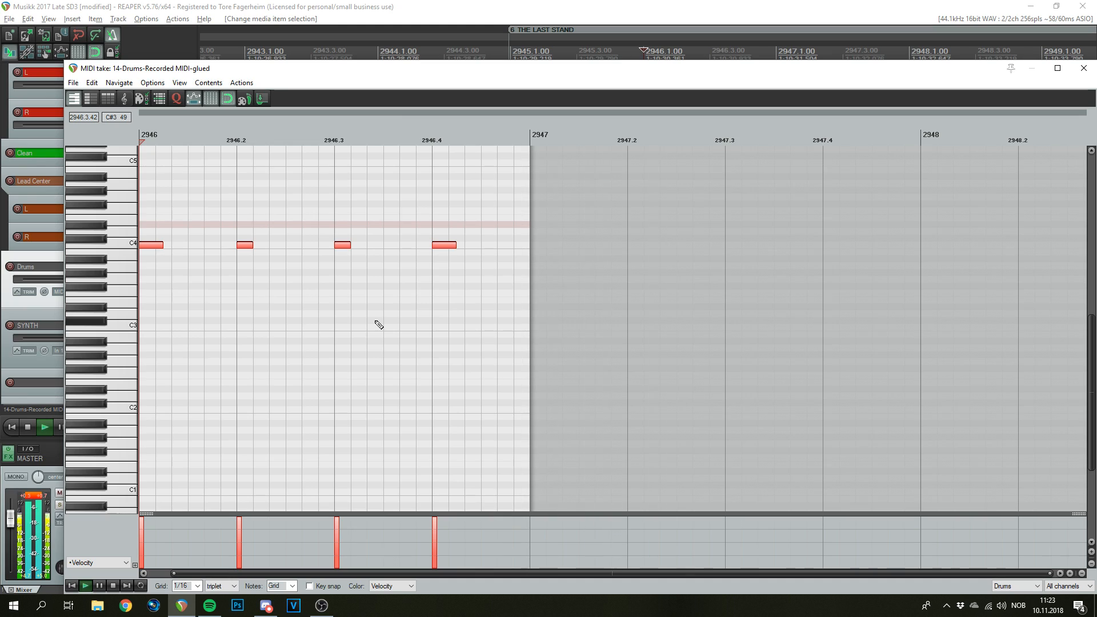
click(1083, 68)
key(space)
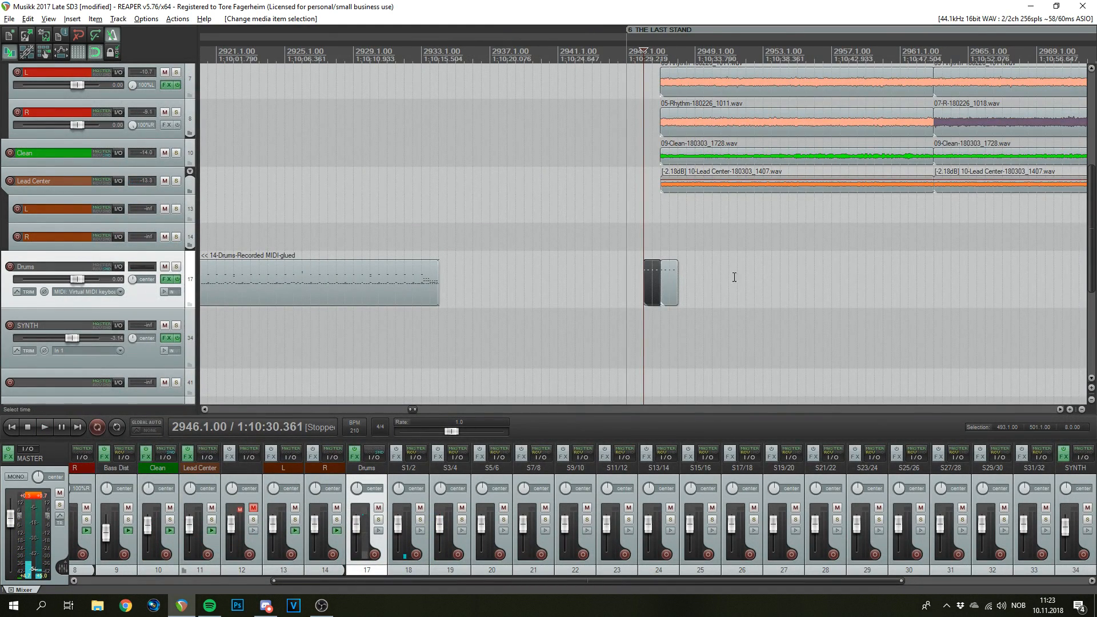
scroll(734, 277, up, 5)
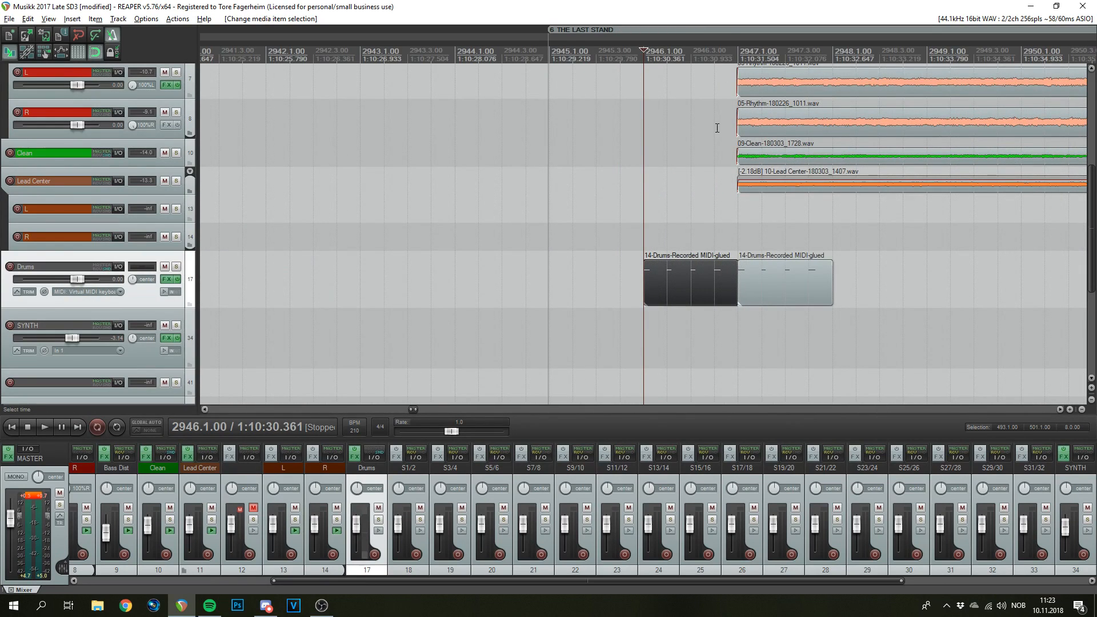
key(ctrl+Right)
scroll(698, 236, up, 3)
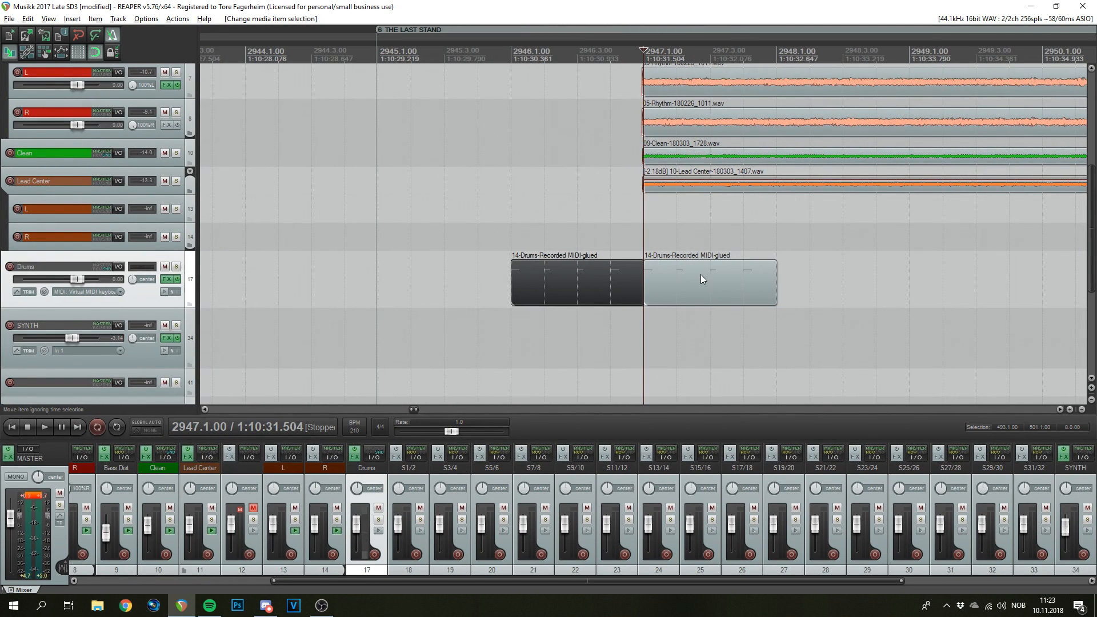
scroll(701, 274, down, 5)
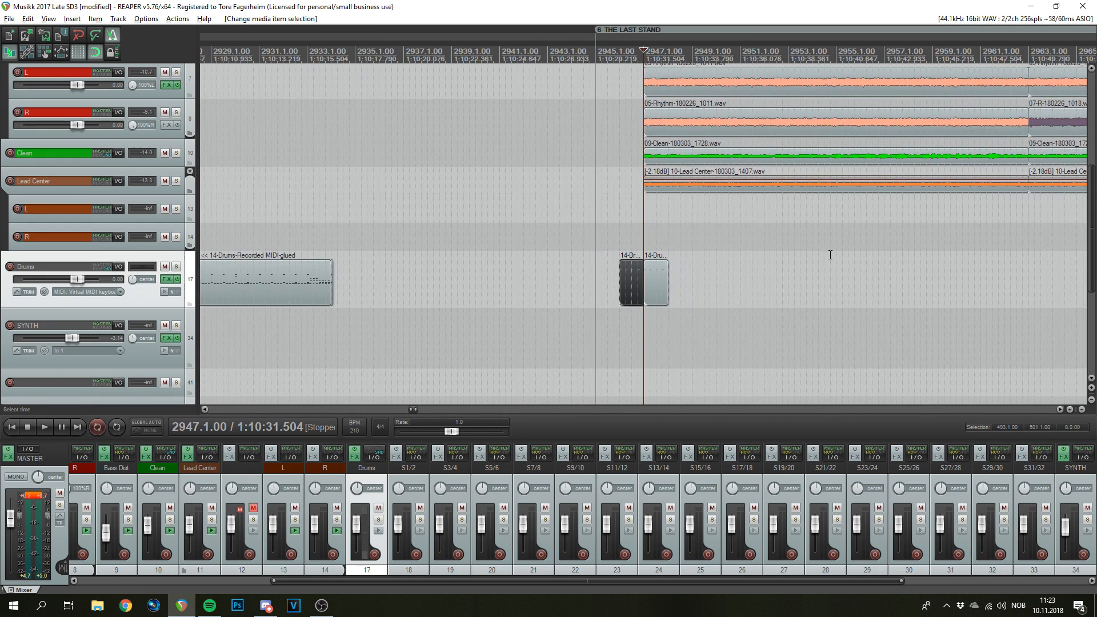
click(657, 285)
right_click(648, 282)
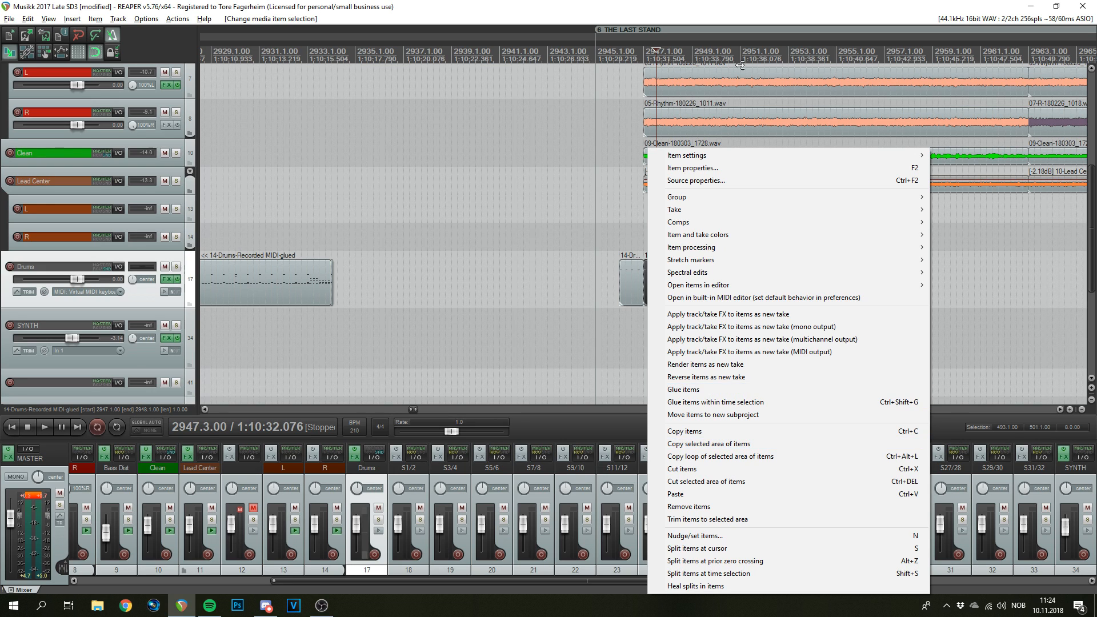
click(750, 7)
scroll(765, 271, down, 2)
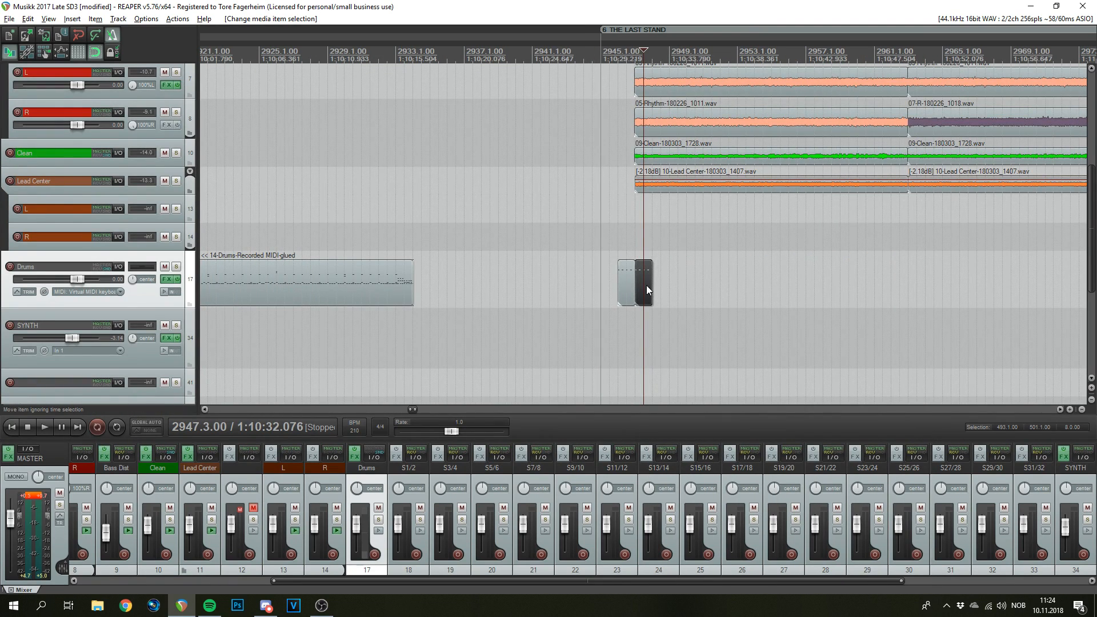
scroll(797, 296, up, 4)
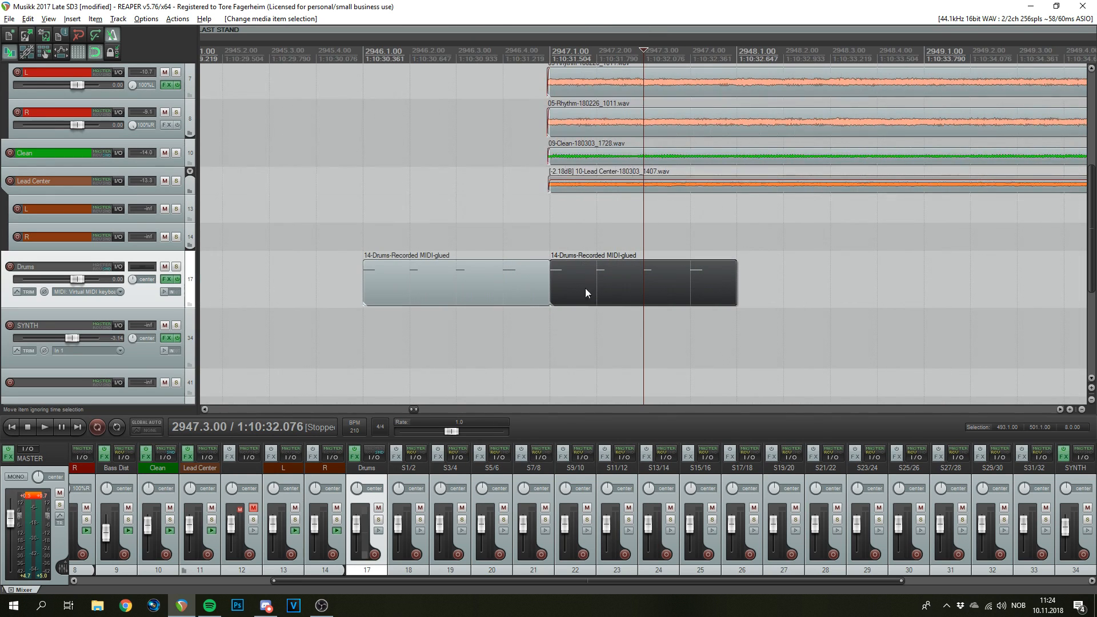
click(369, 99)
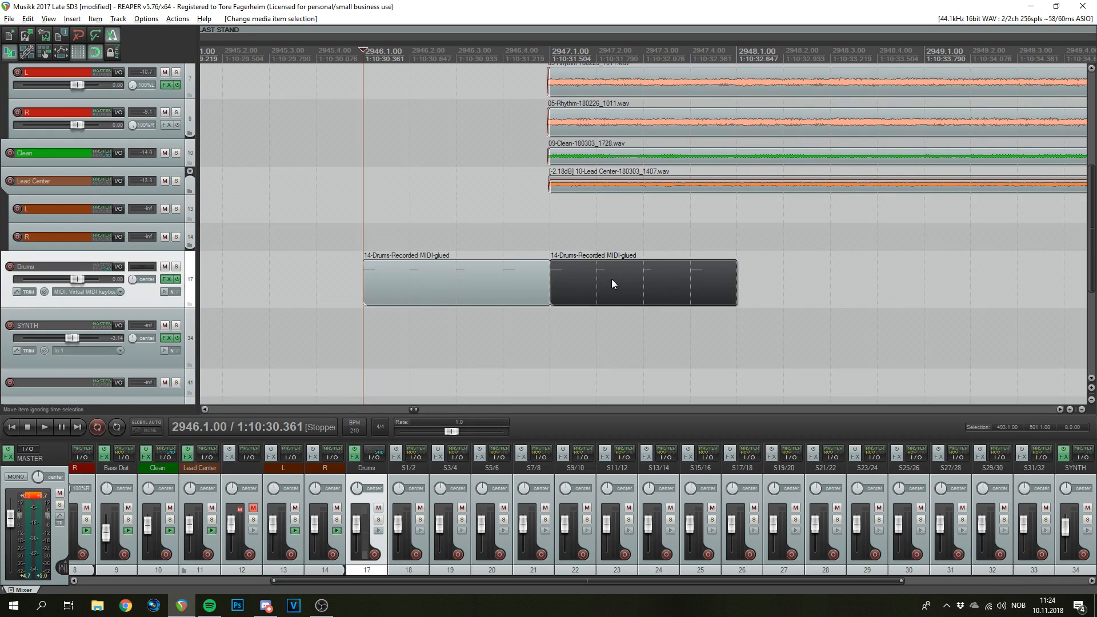
click(656, 281)
scroll(737, 225, down, 5)
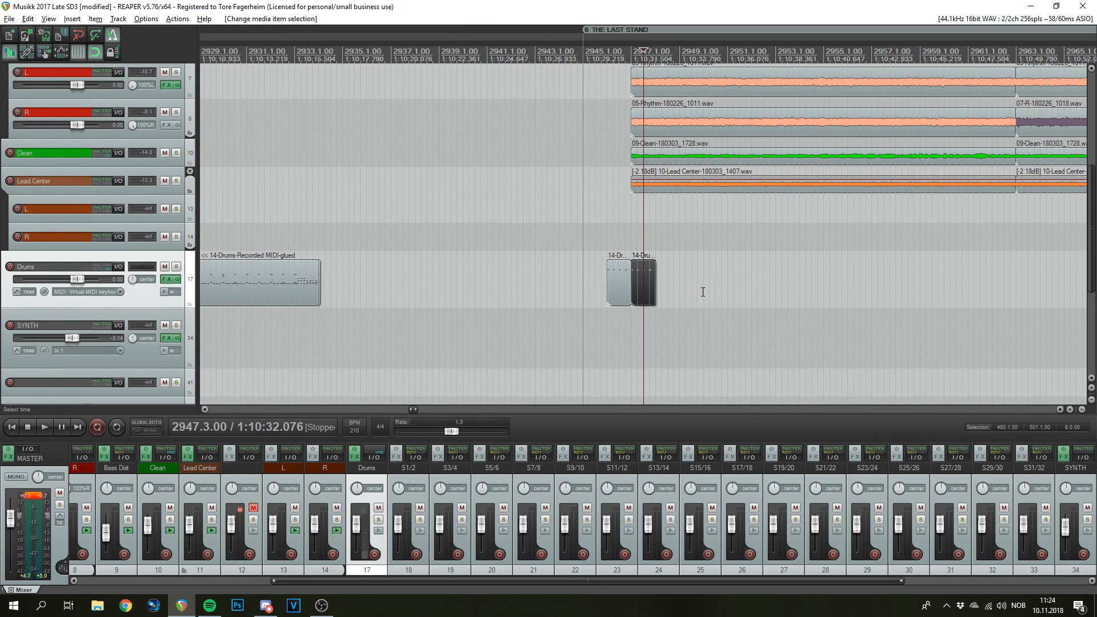
mouse_move(646, 281)
mouse_down()
mouse_move(918, 338)
mouse_move(962, 337)
mouse_up()
drag(1051, 342, 676, 329)
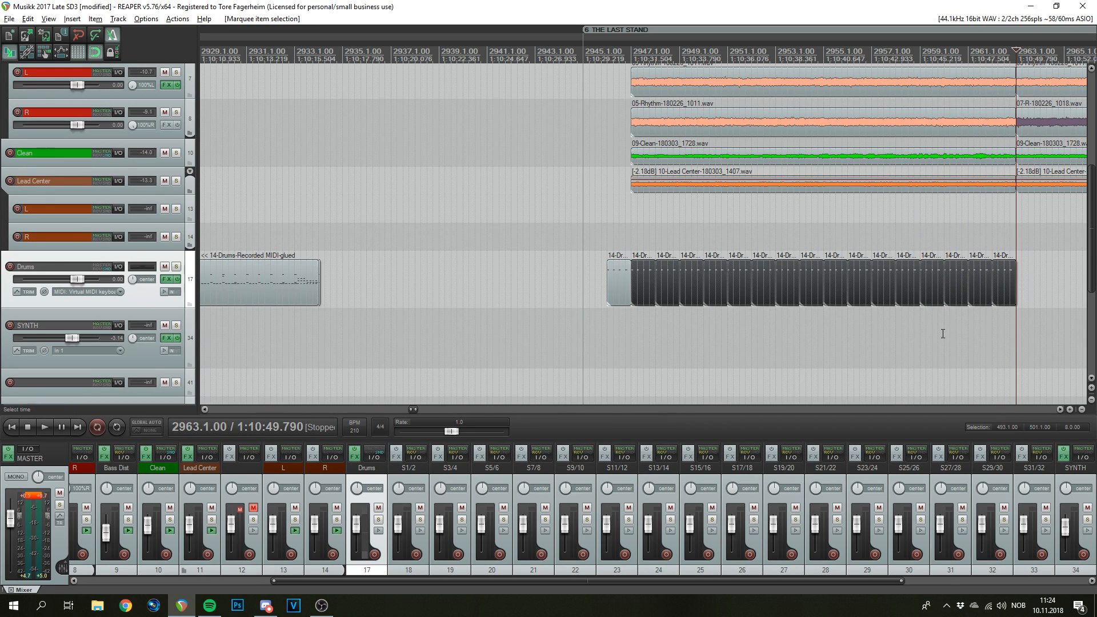
drag(1049, 337, 646, 279)
key(ctrl+g)
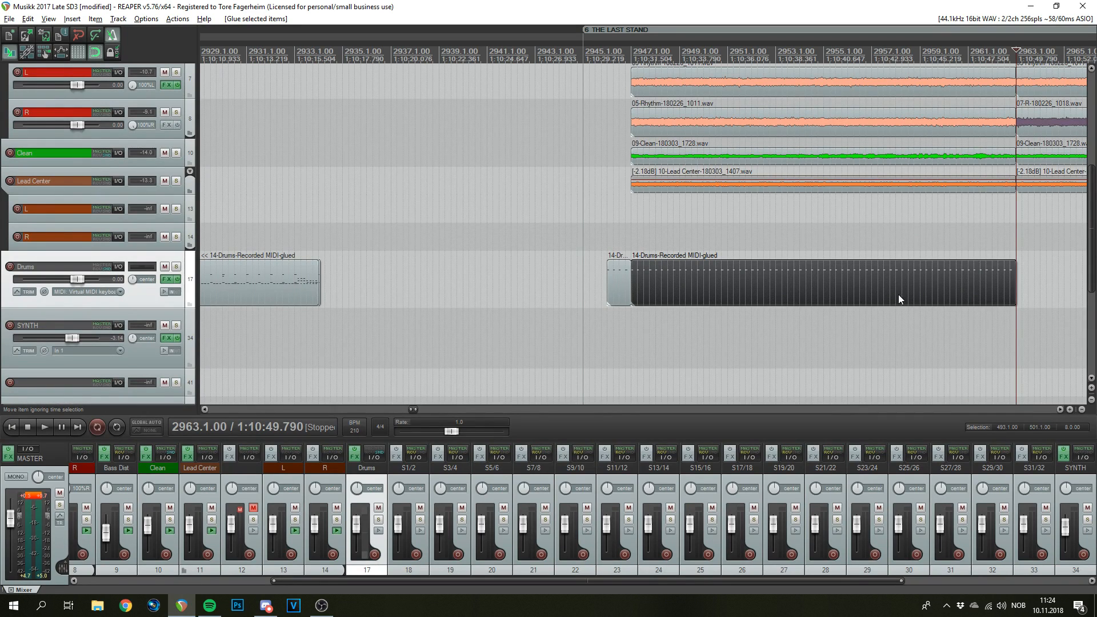
key(ctrl+z)
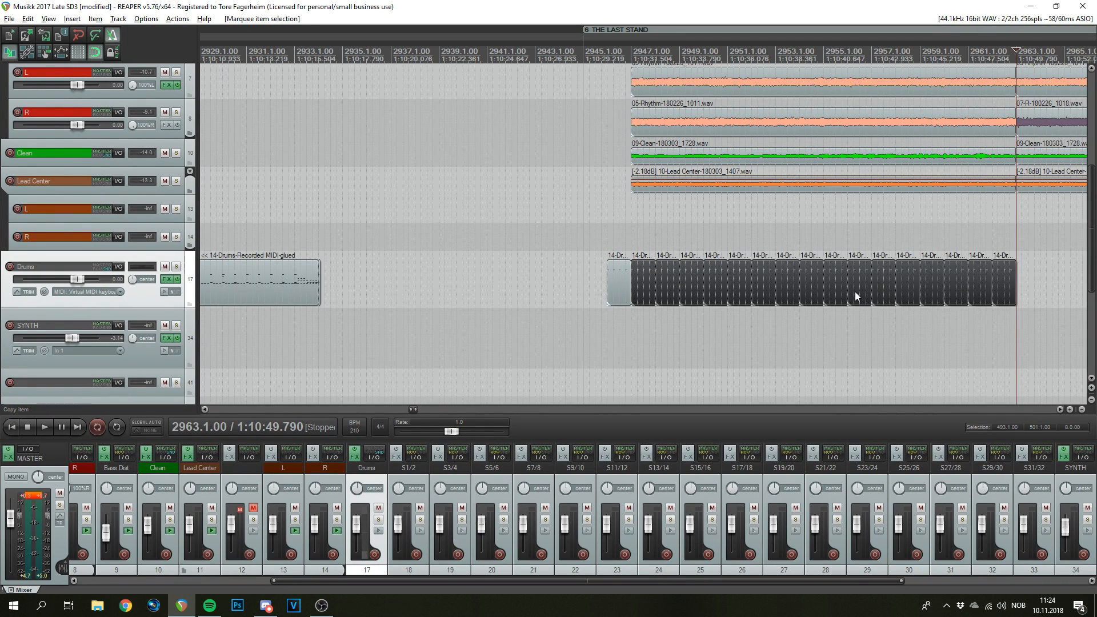
drag(1027, 244, 674, 299)
key(Delete)
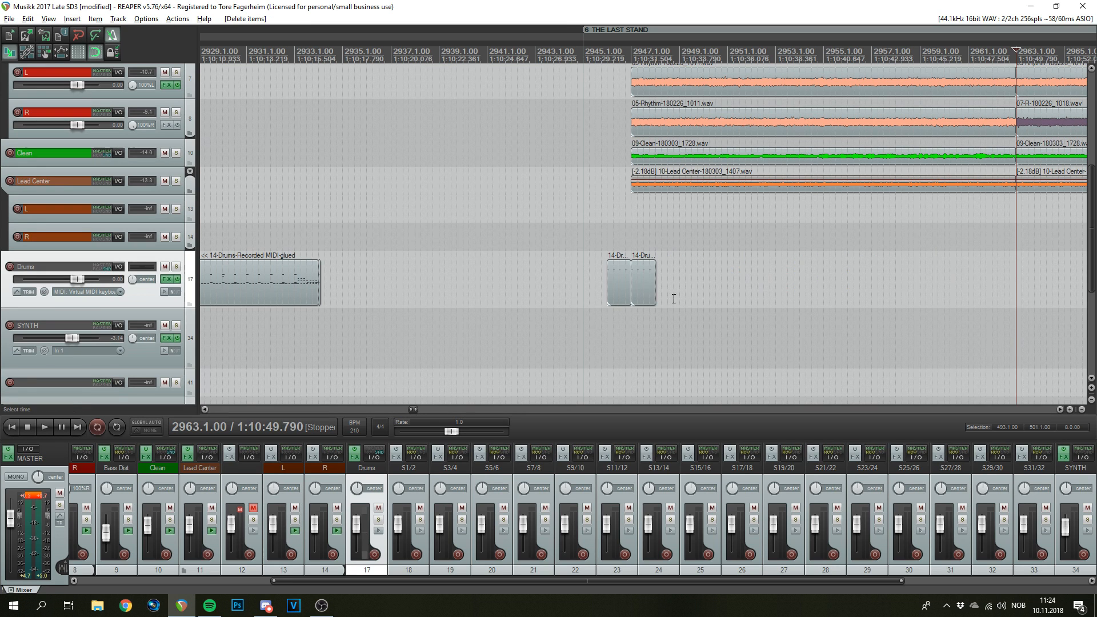
click(634, 55)
scroll(739, 317, up, 6)
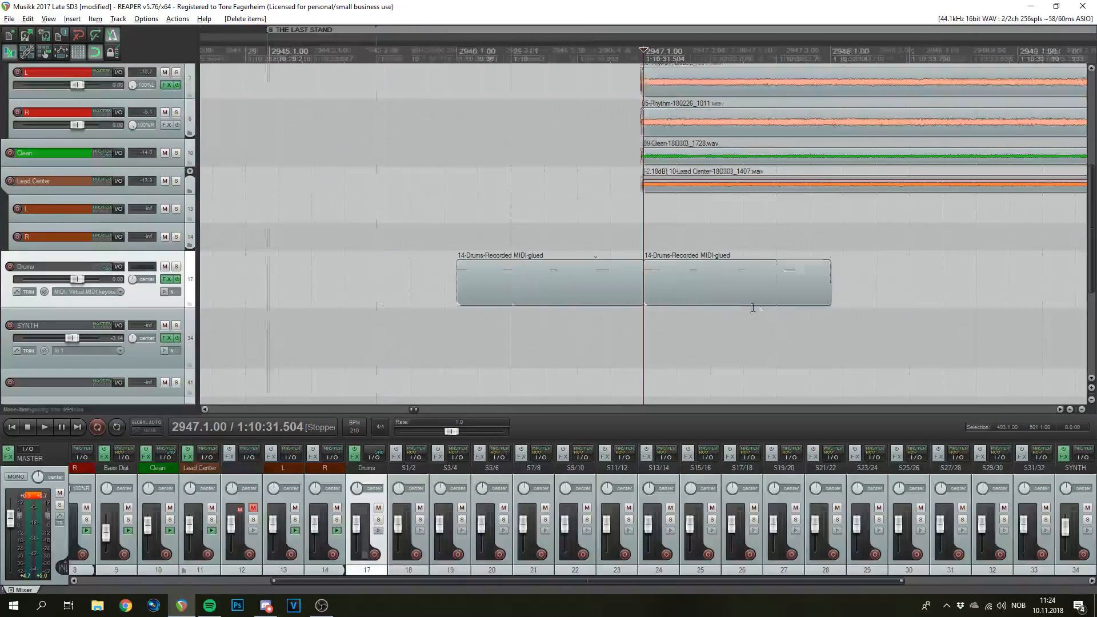
scroll(771, 284, down, 3)
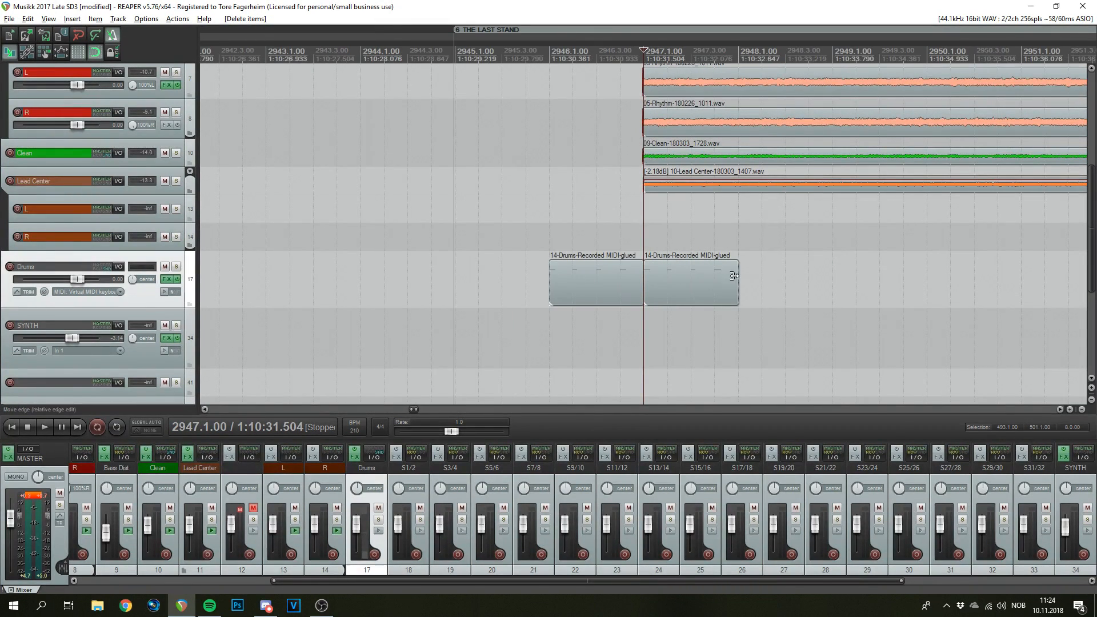
- Open the bar-2947 Drums item and copy its four C4 notes down onto C2
double_click(670, 279)
scroll(356, 269, up, 2)
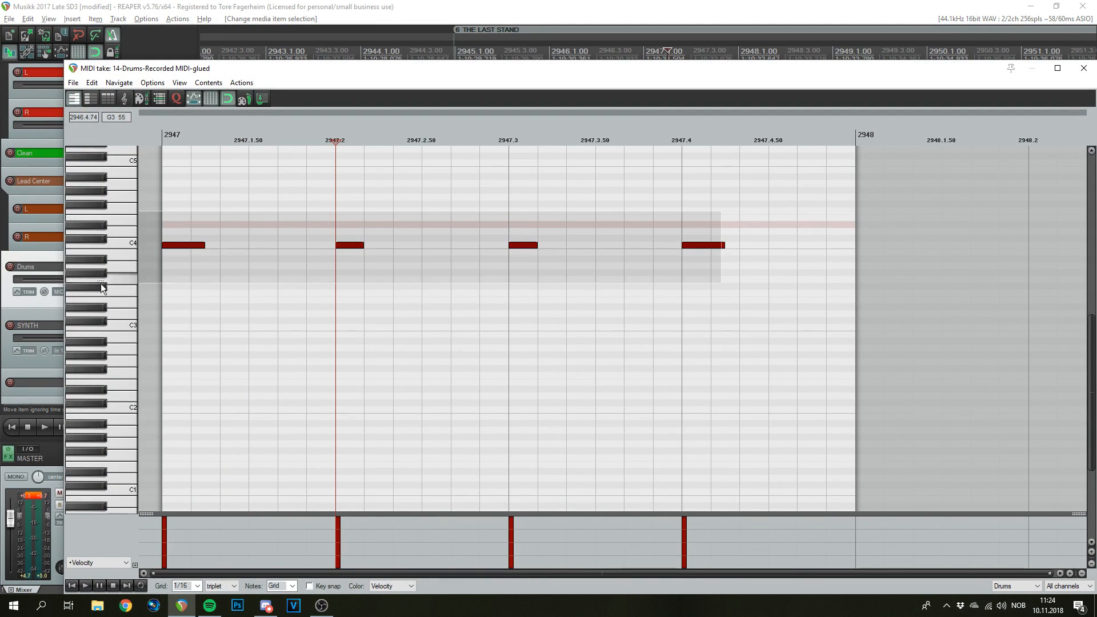
drag(101, 284, 184, 280)
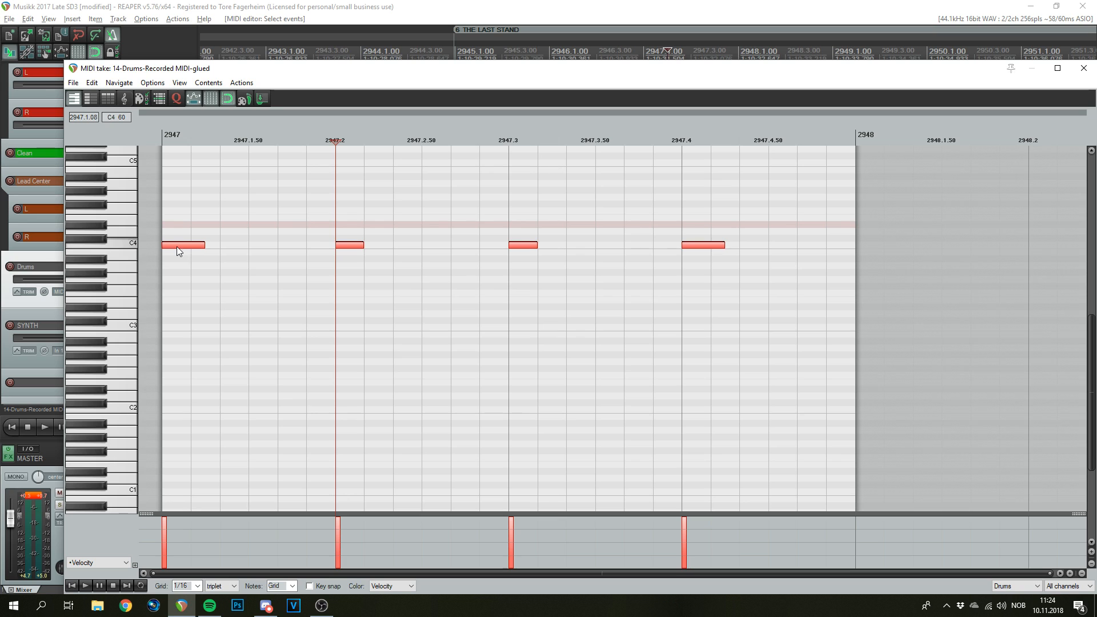
drag(176, 246, 170, 414)
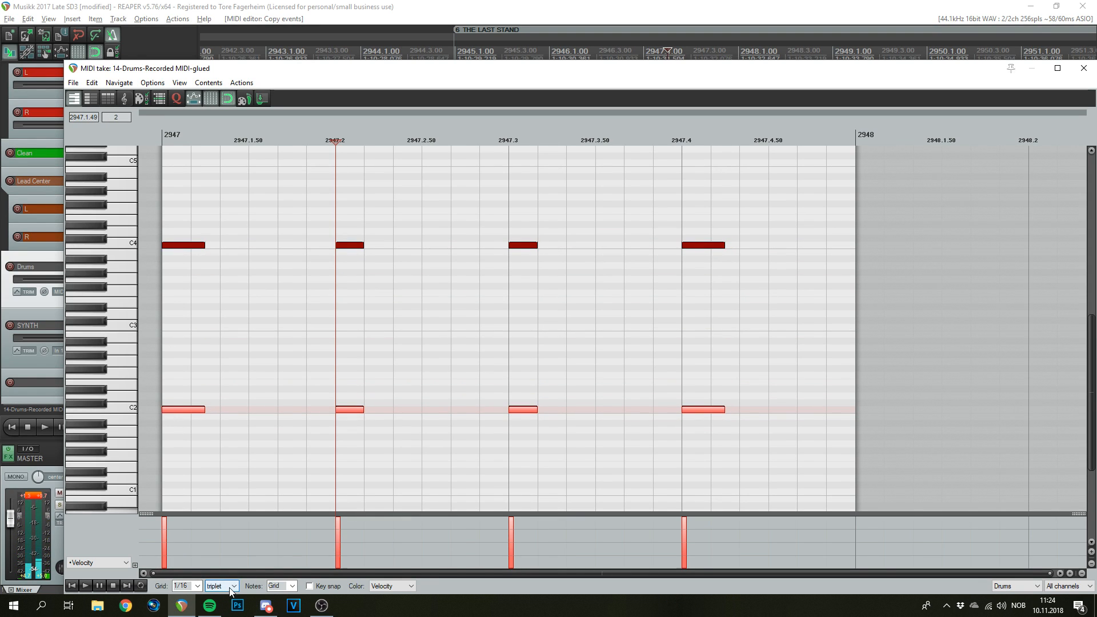
scroll(230, 591, up, 1)
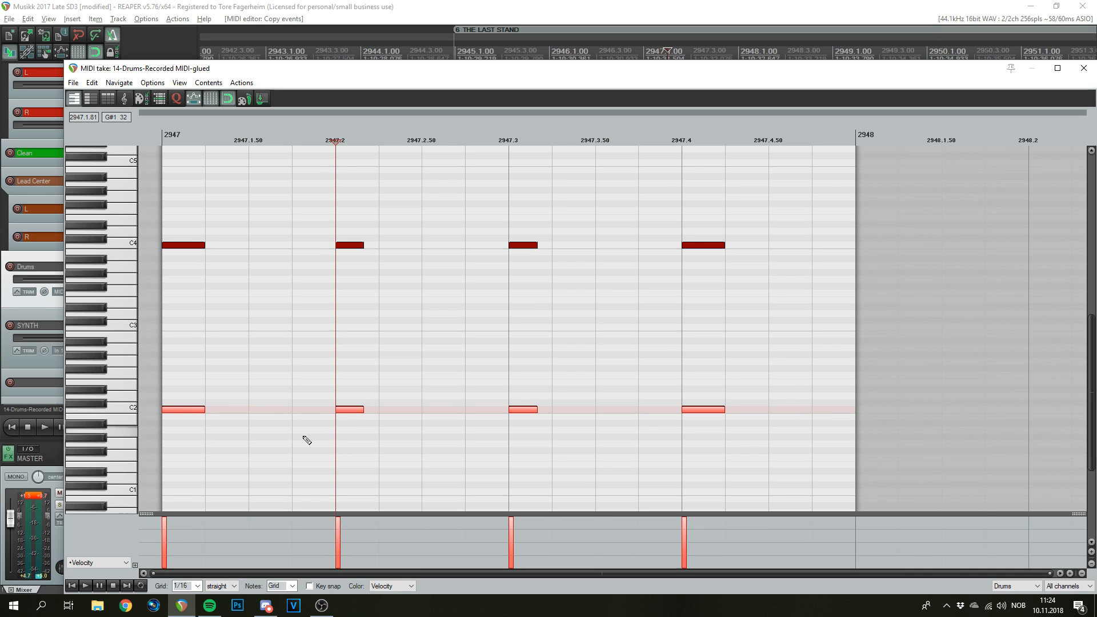
scroll(557, 306, down, 2)
scroll(342, 360, up, 2)
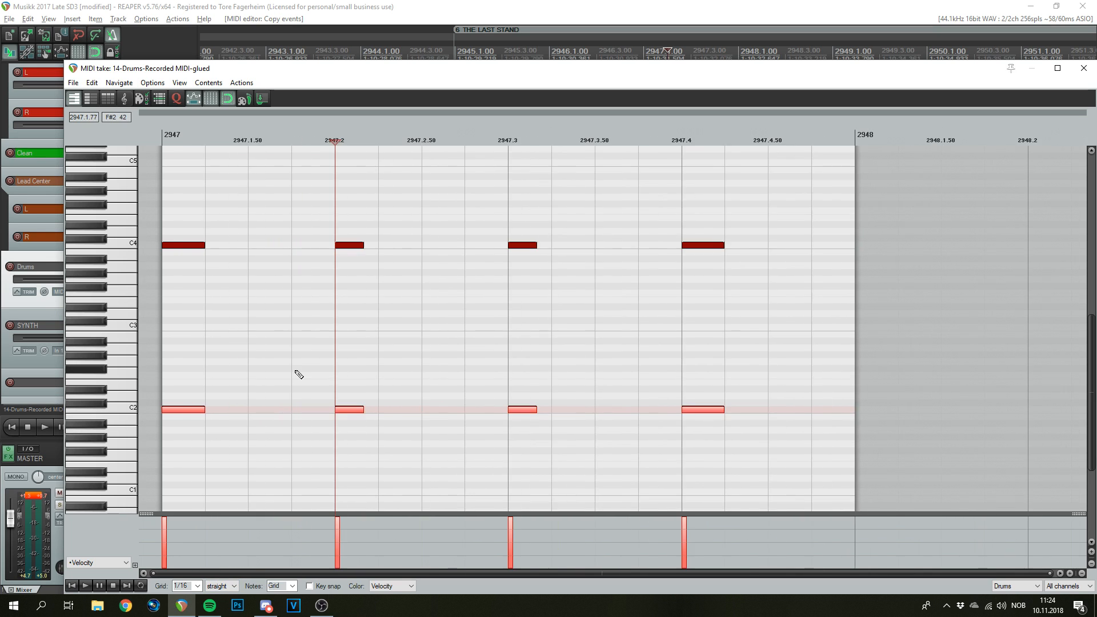
scroll(301, 380, up, 1)
scroll(297, 385, down, 1)
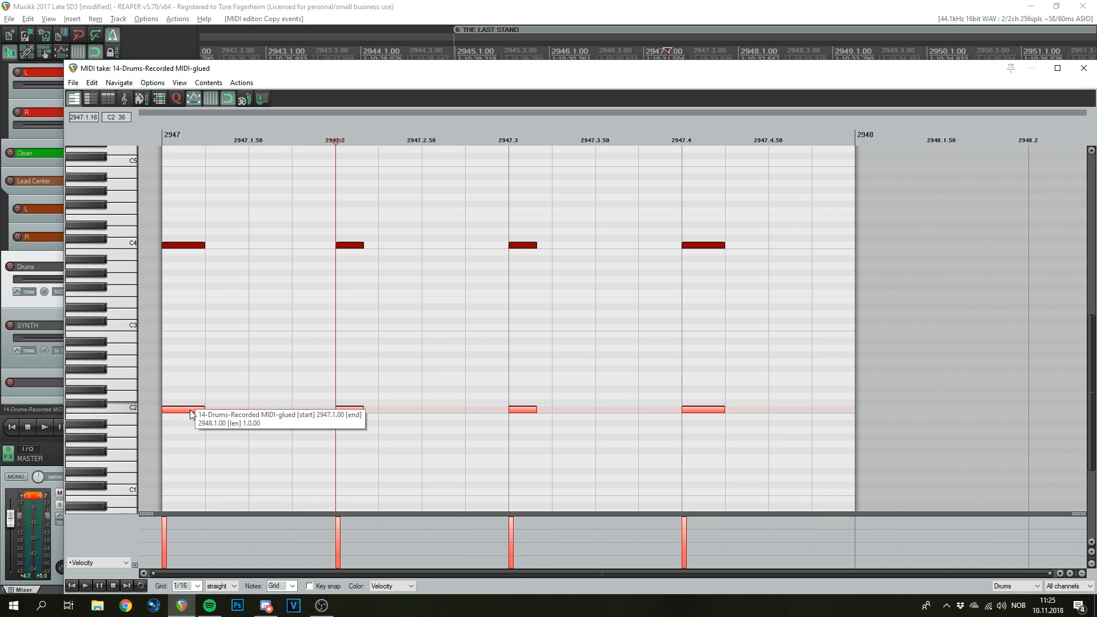
- Move the copied notes up to D2 and switch the 1/16 grid from triplet back to straight
drag(190, 410, 284, 402)
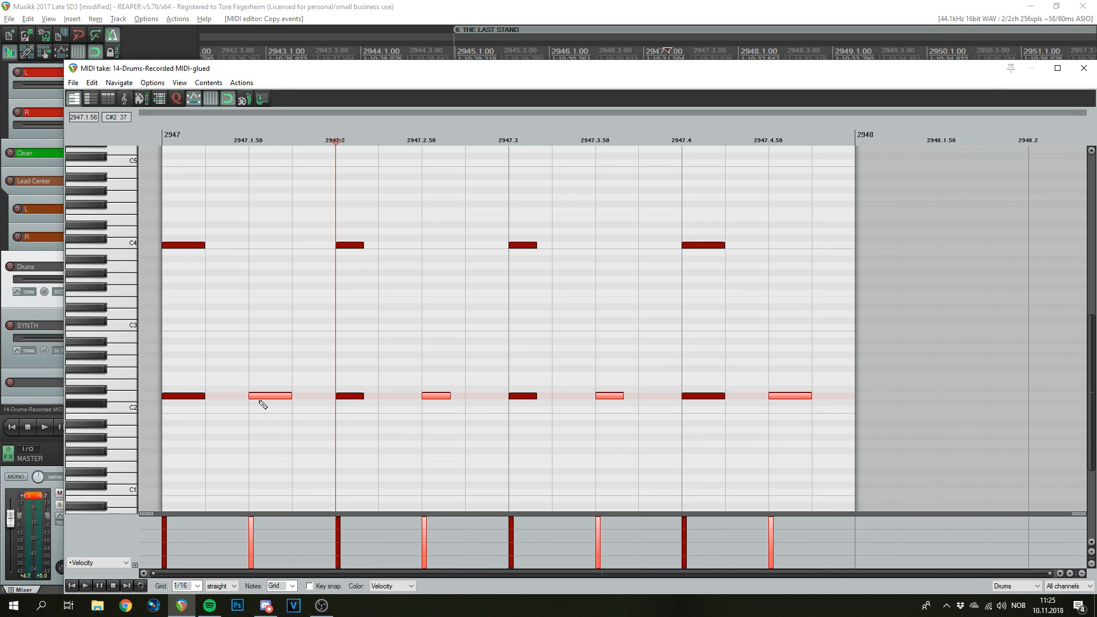
click(220, 586)
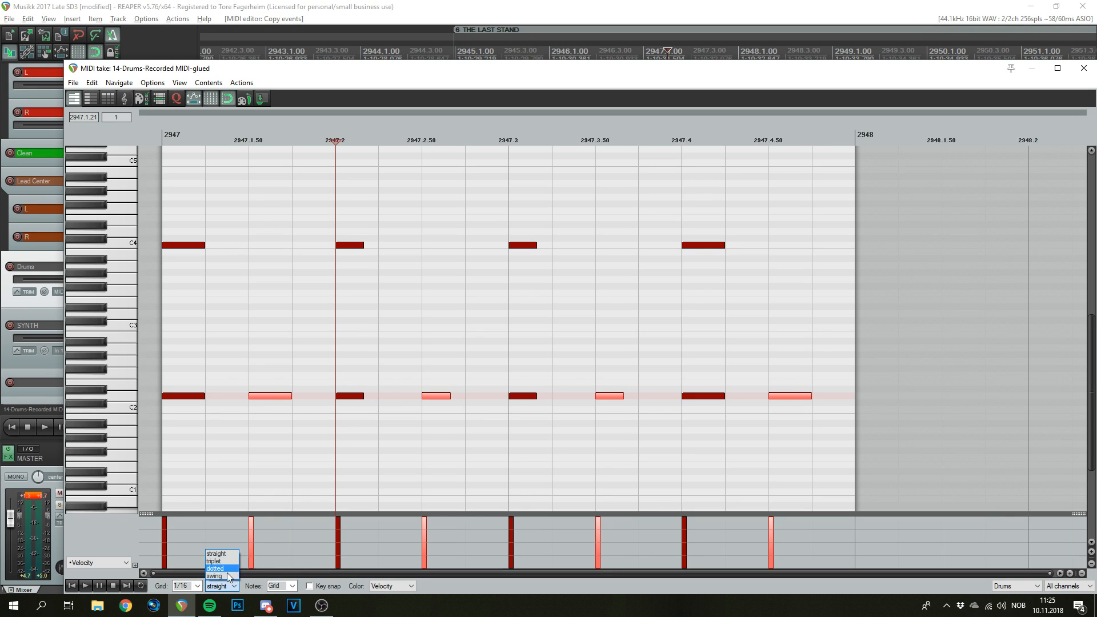
click(222, 563)
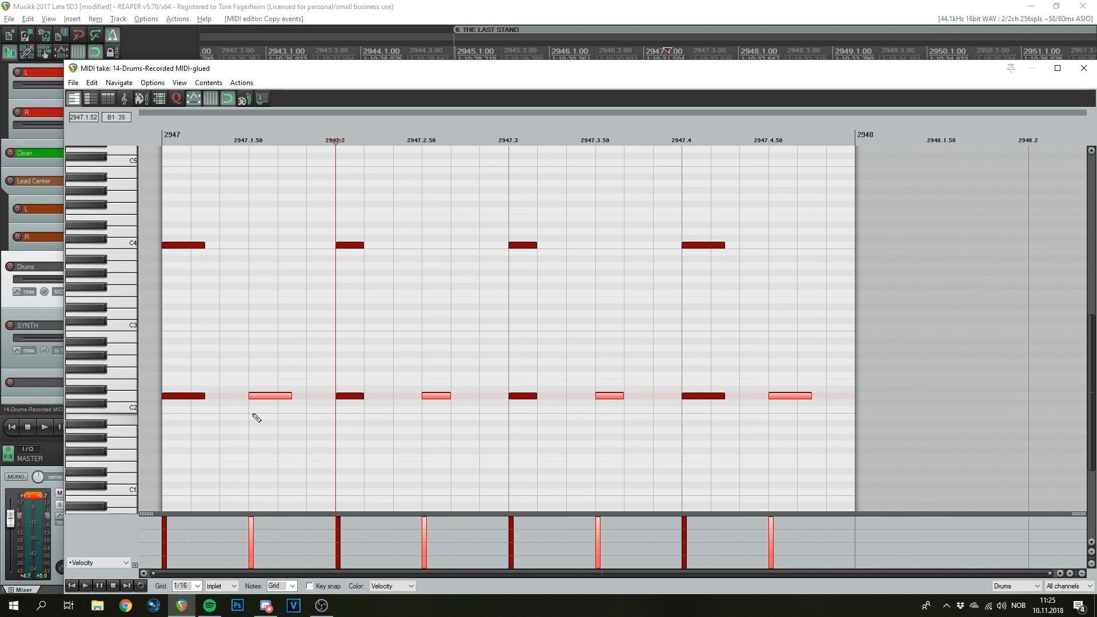
click(229, 587)
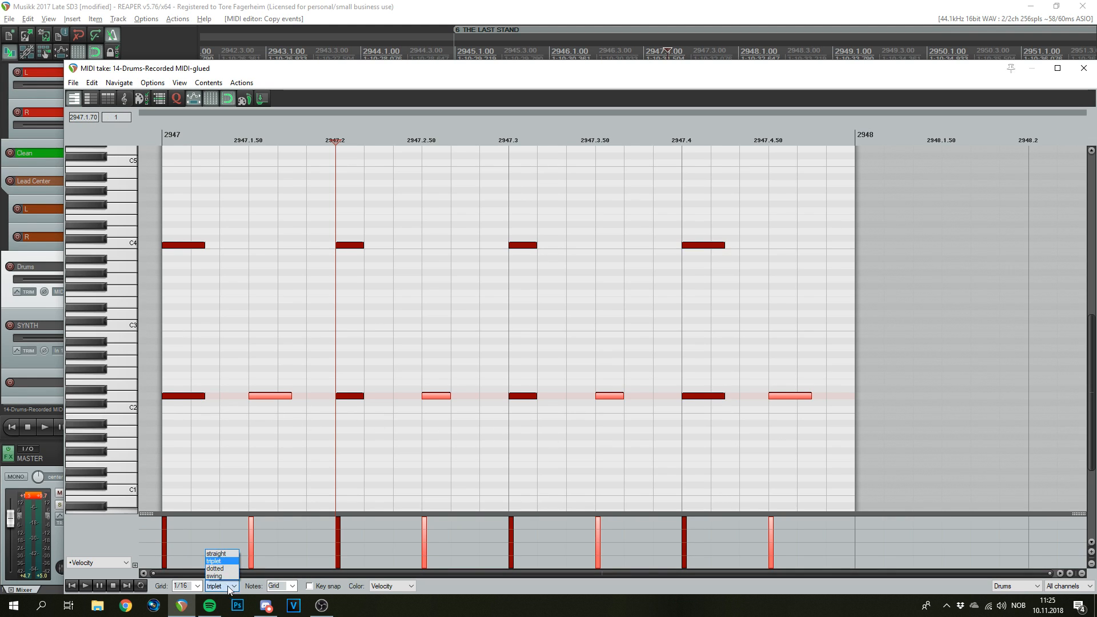
click(217, 553)
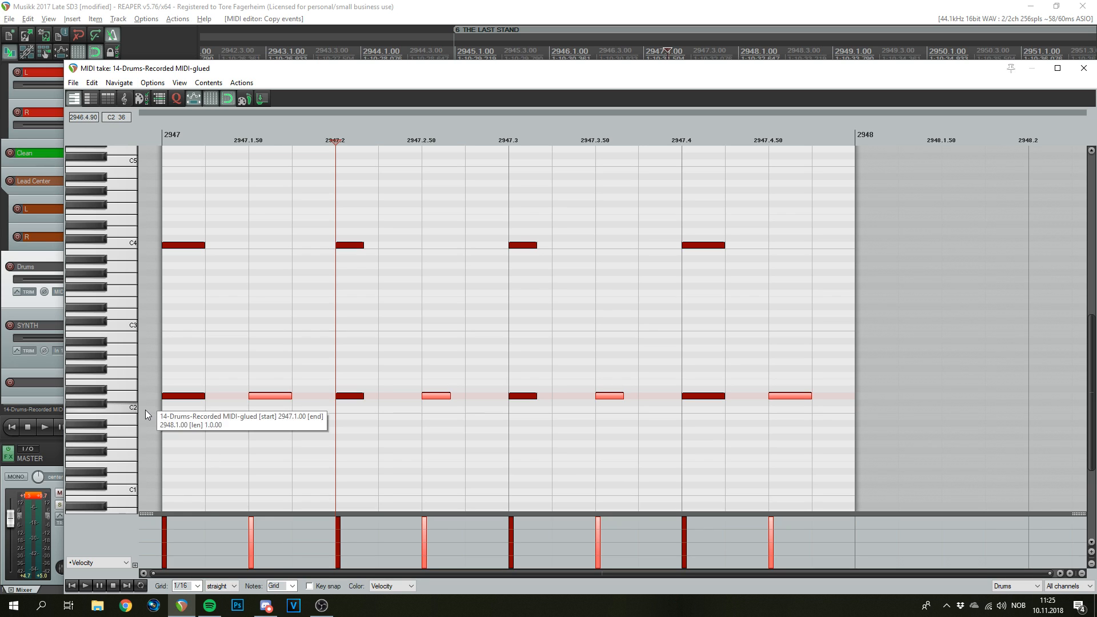
- Select the eight lower-row notes, audition them, and copy the D2 notes a sixteenth later onto C2
drag(836, 326, 303, 381)
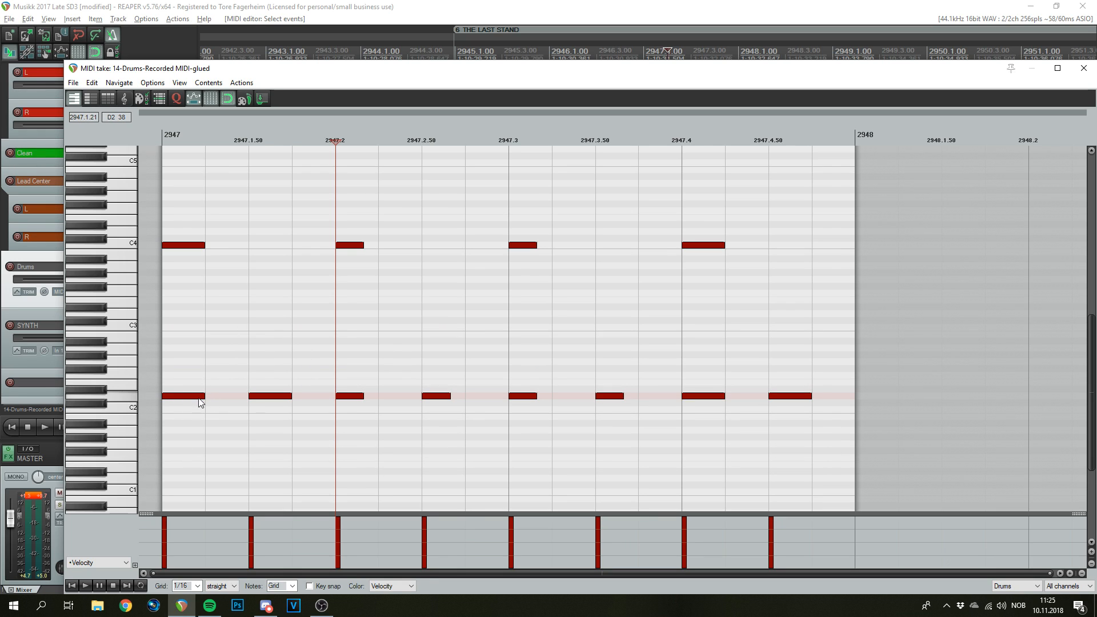
drag(835, 347, 178, 440)
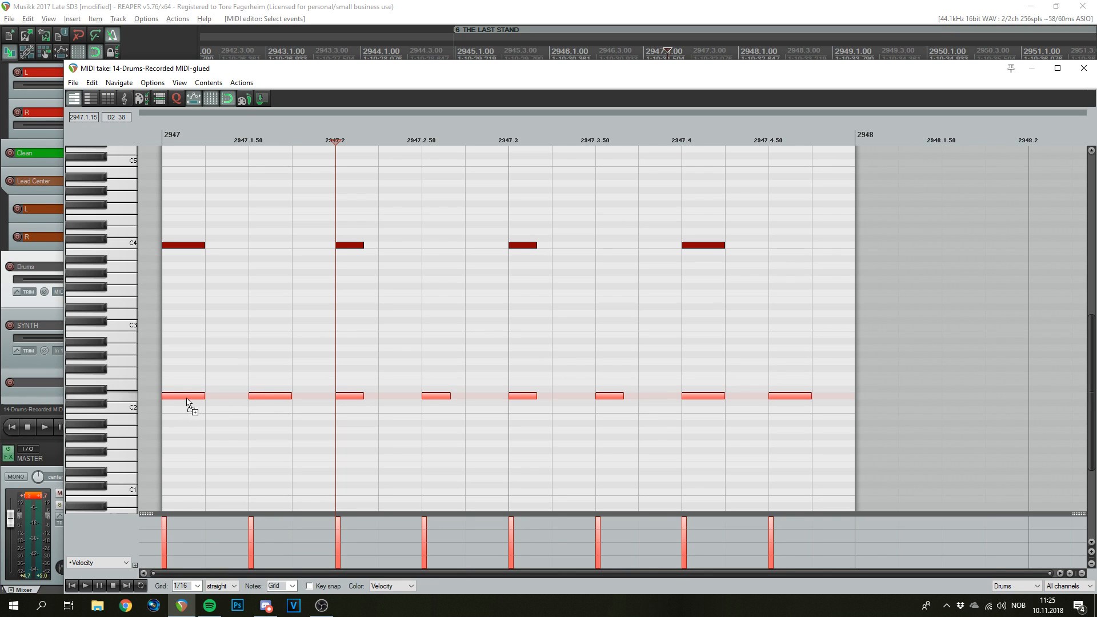
drag(189, 399, 289, 443)
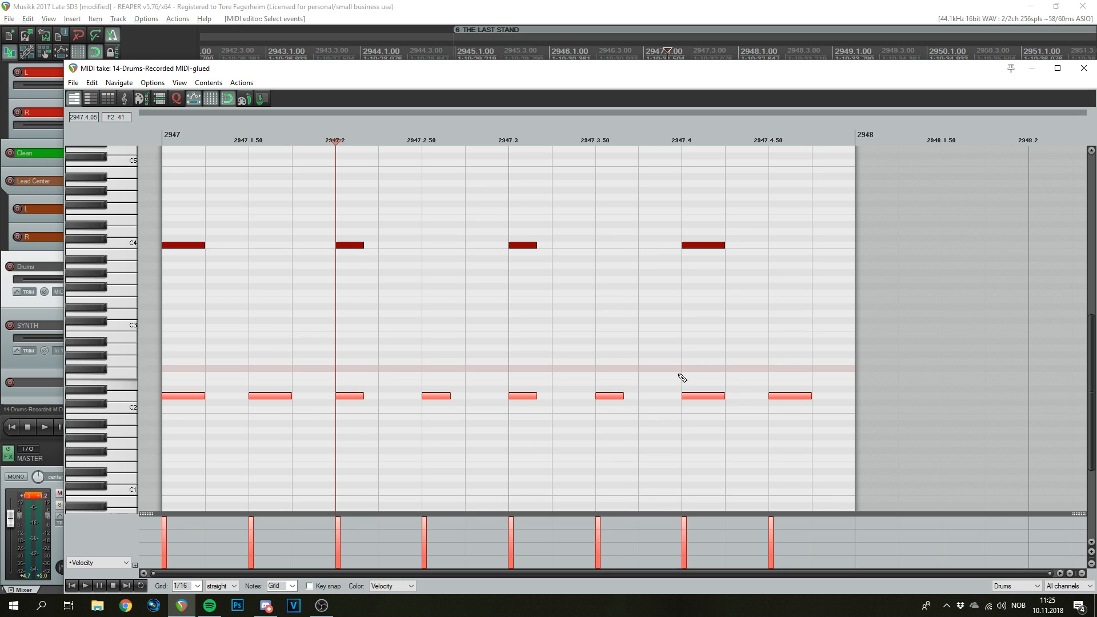
click(166, 136)
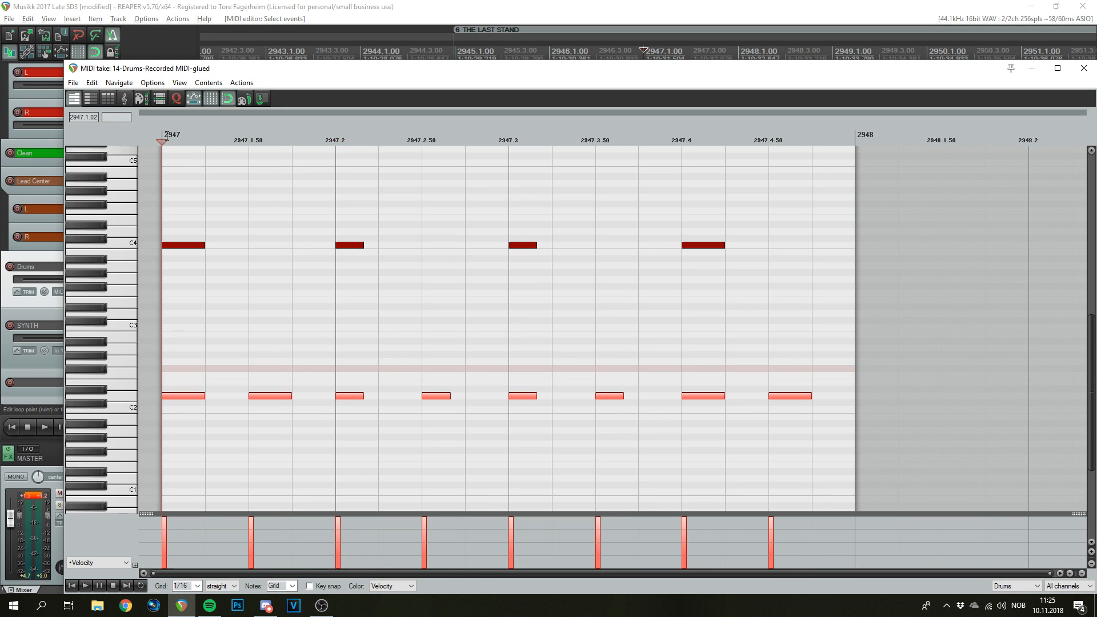
key(space)
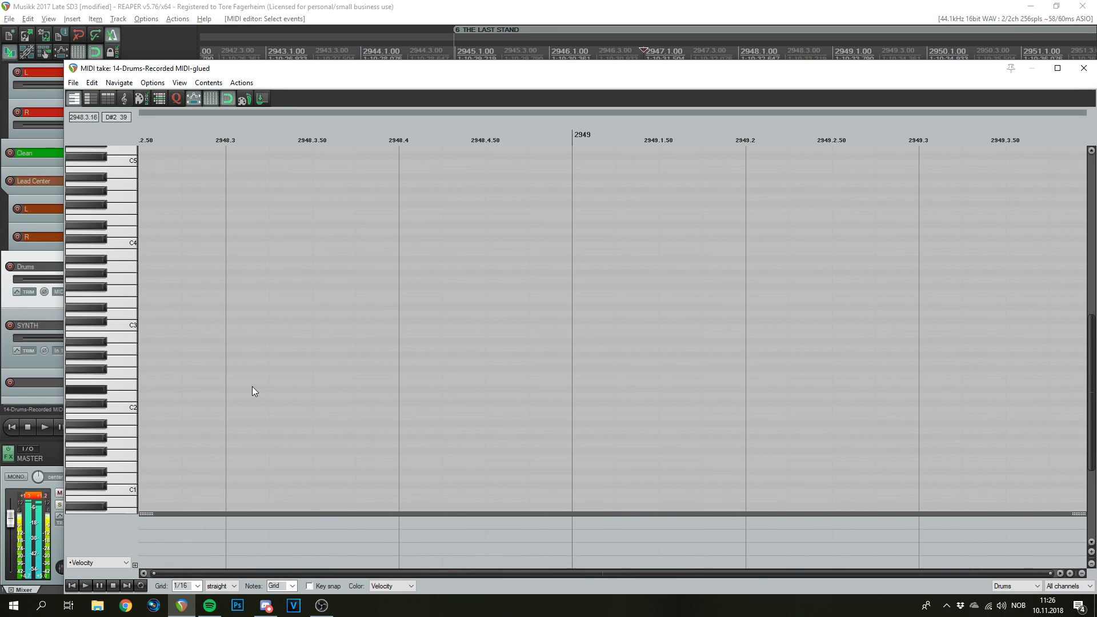
scroll(347, 344, down, 3)
scroll(314, 382, up, 3)
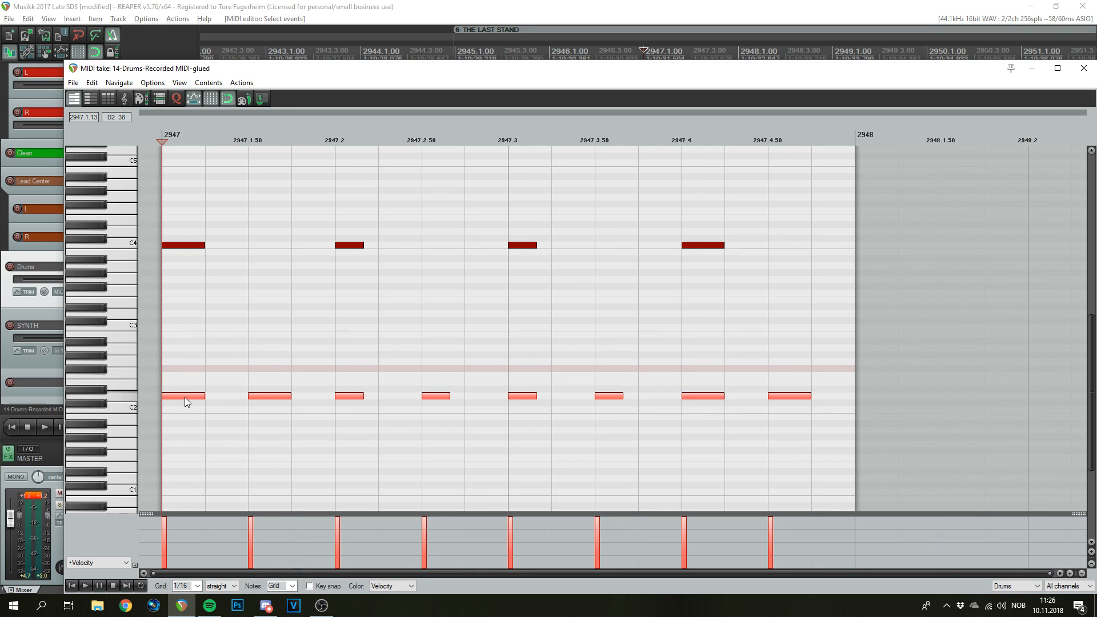
drag(184, 397, 239, 412)
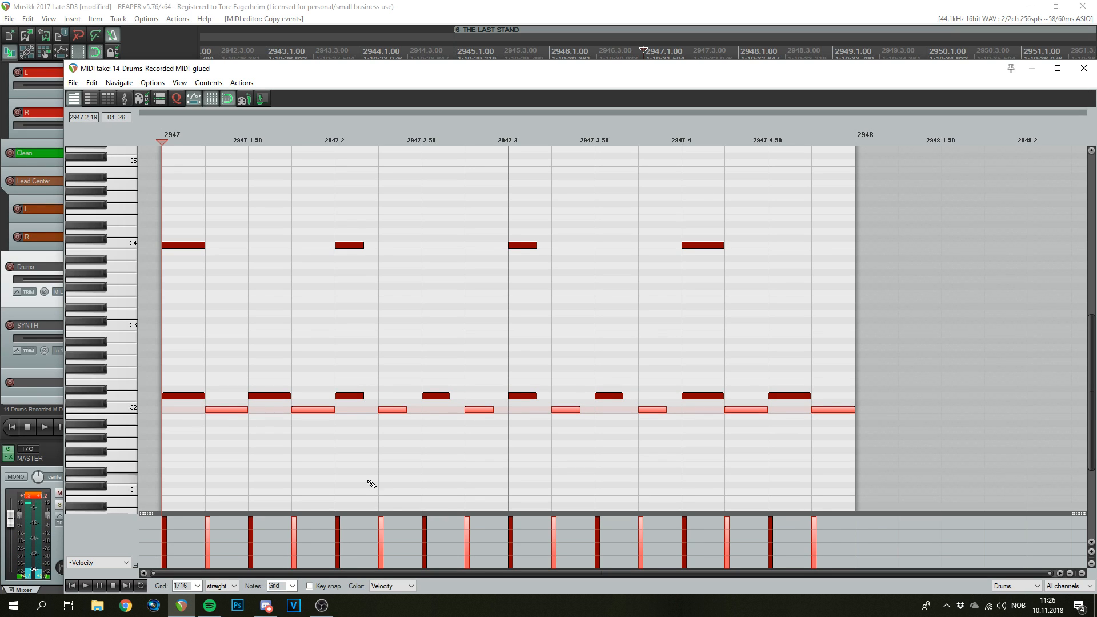
- Listen to the pattern without the four C4 notes, then undo to restore them
drag(770, 214, 180, 279)
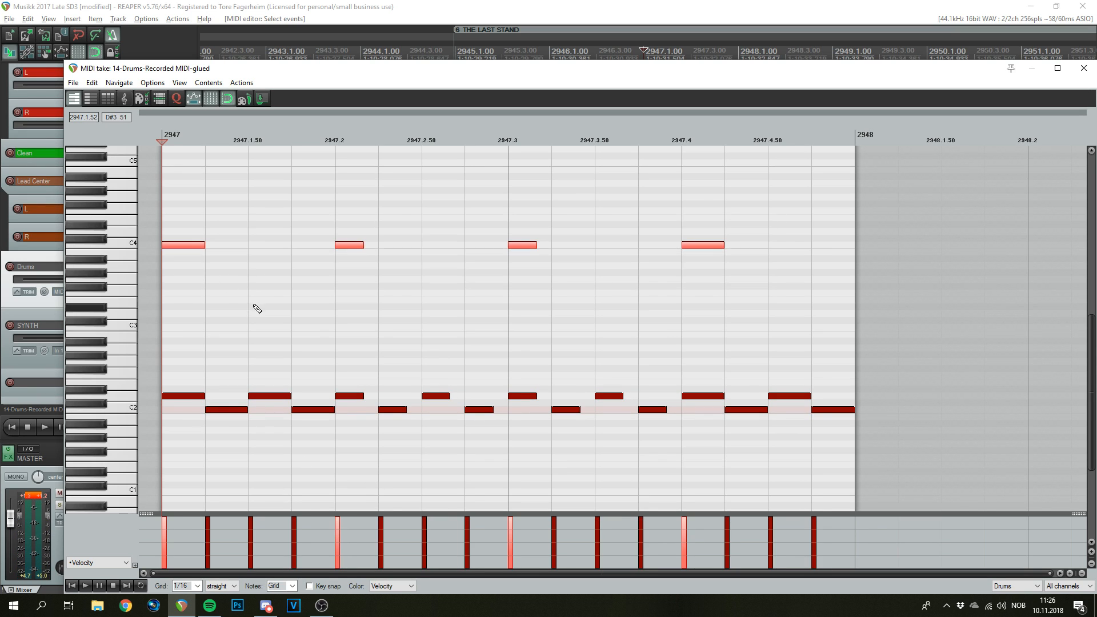
key(Delete)
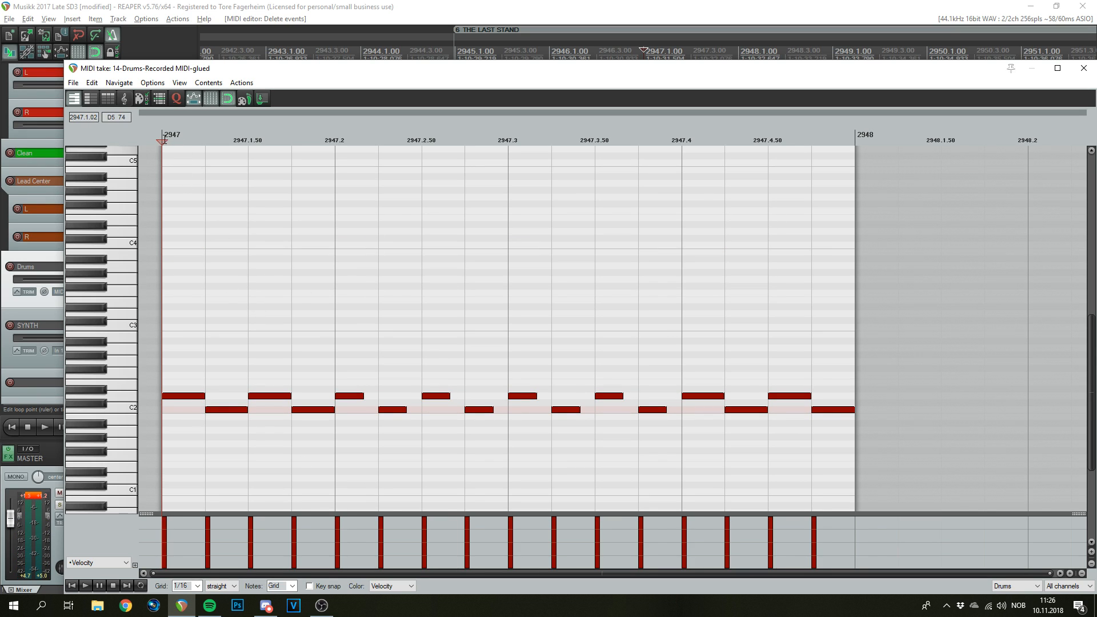
key(space)
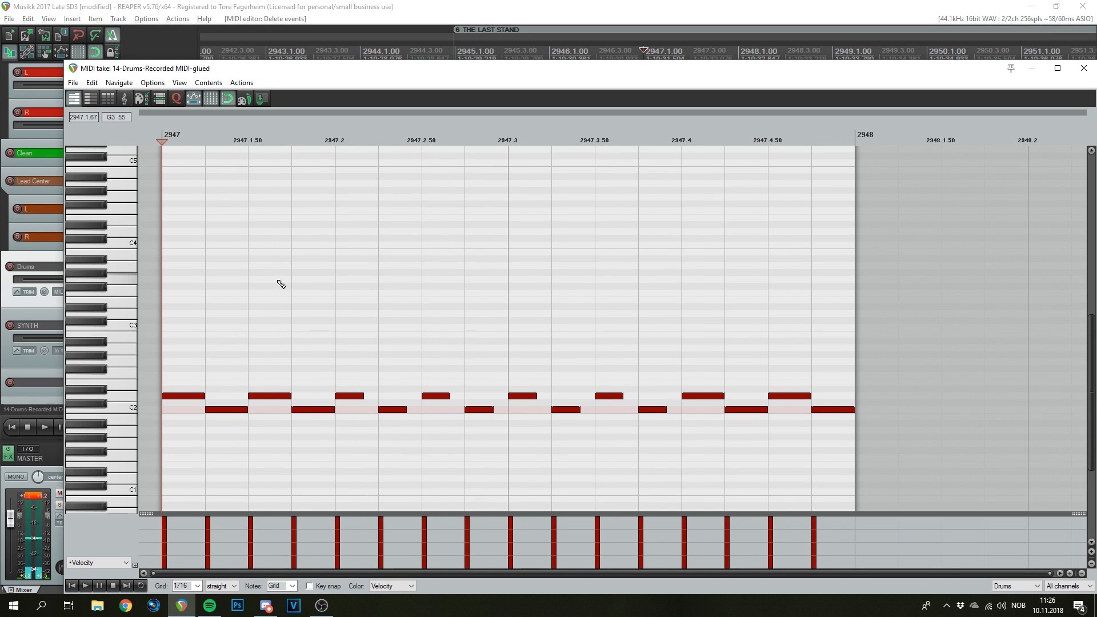
key(ctrl+z)
key(space)
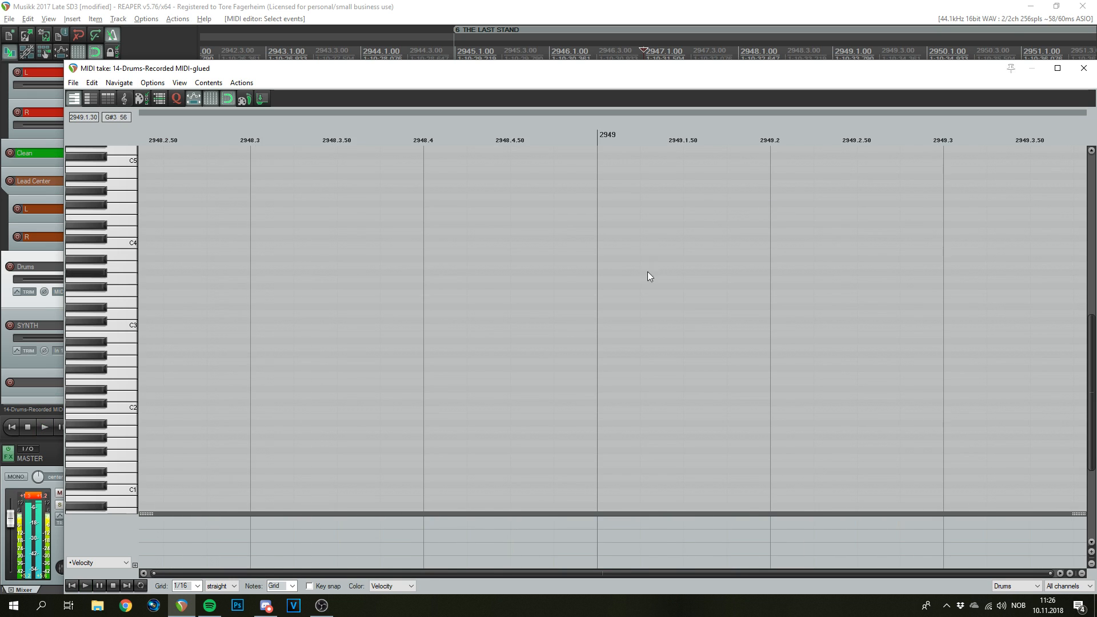
- Copy the C4 notes onto the off-beats between them and lower the copies' velocity to 112
key(space)
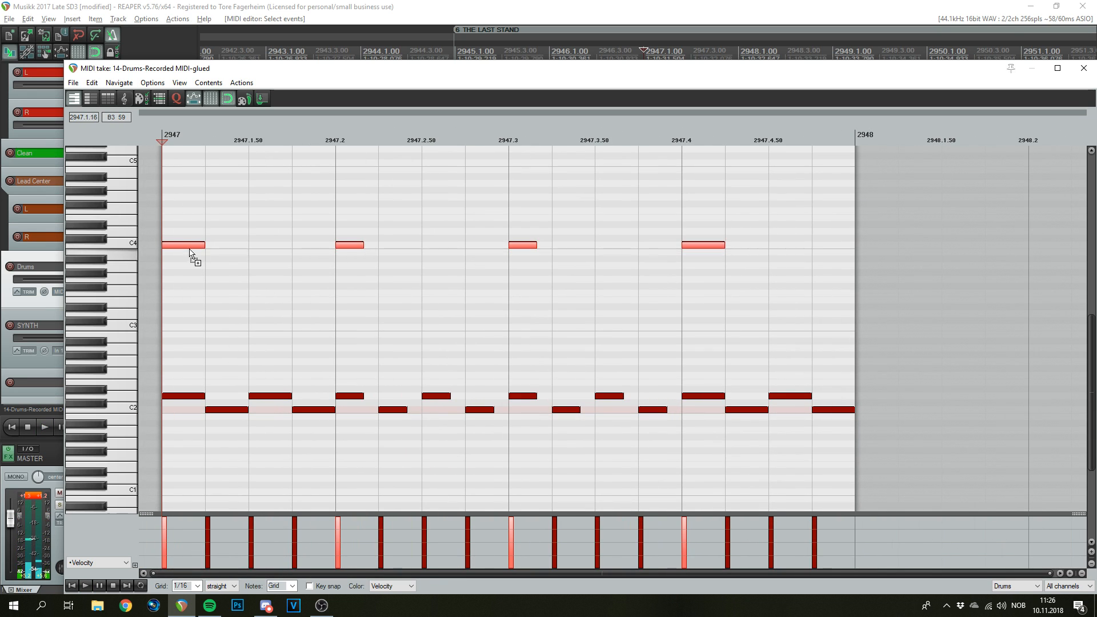
drag(195, 245, 288, 244)
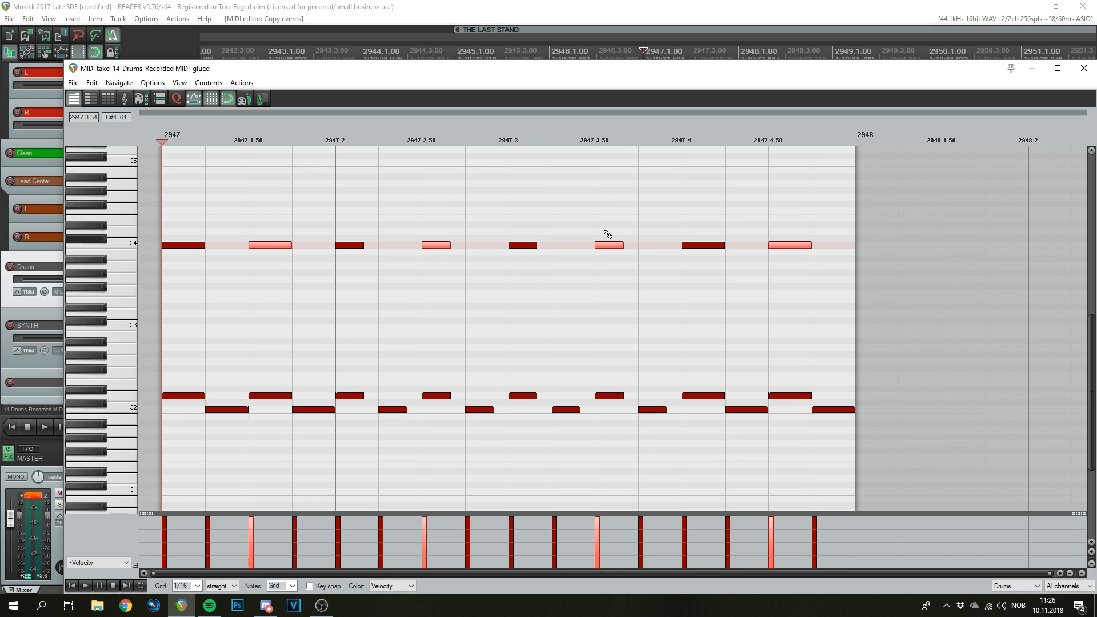
drag(266, 244, 284, 260)
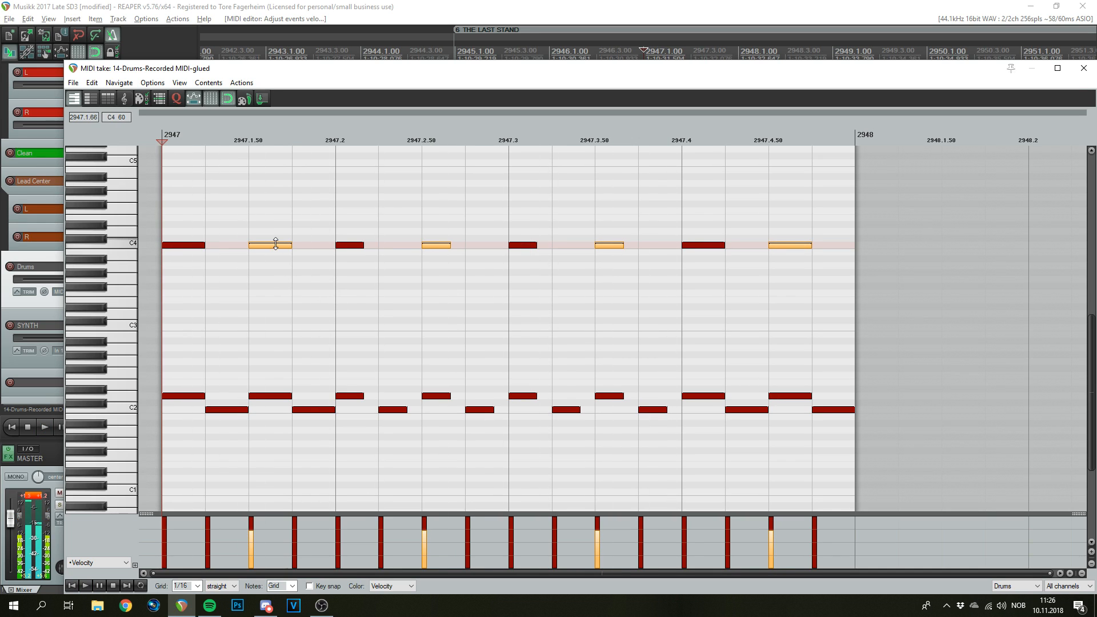
- Play back the drum pattern, then select the eight D2 notes
key(space)
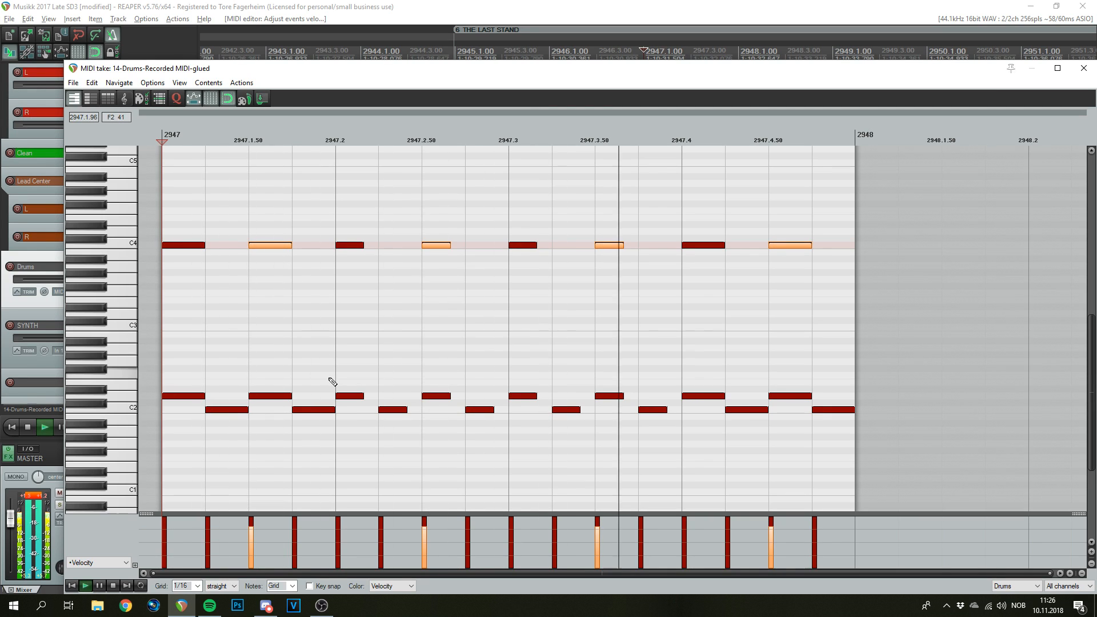
key(space)
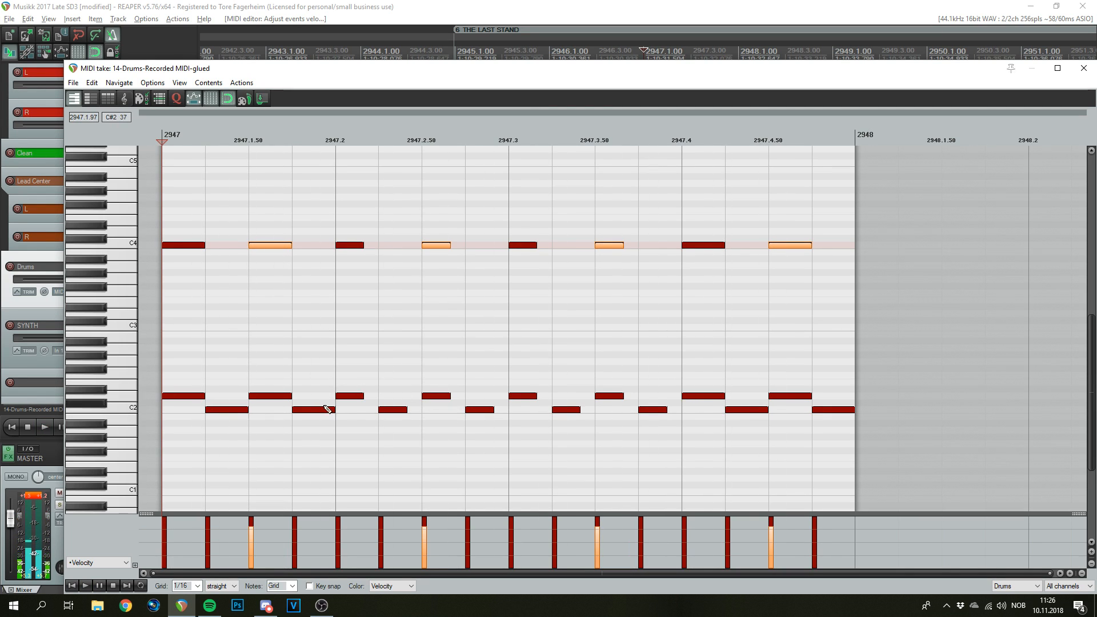
drag(842, 362, 173, 401)
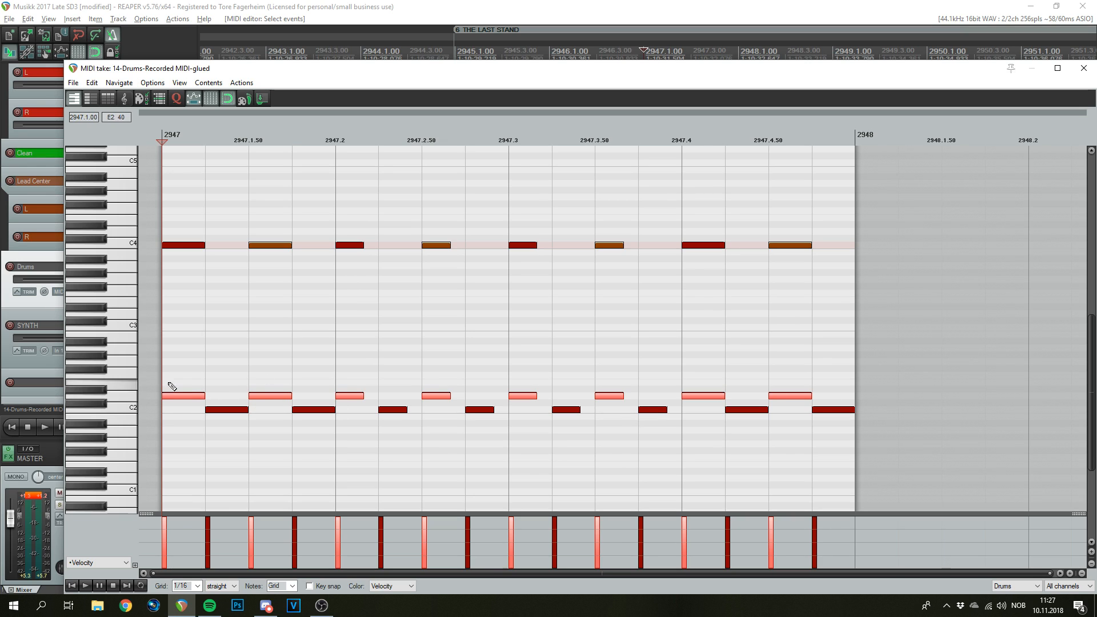
- Humanize the selected D2 notes with Timing 10 and Velocity 25, then play the result
key(h)
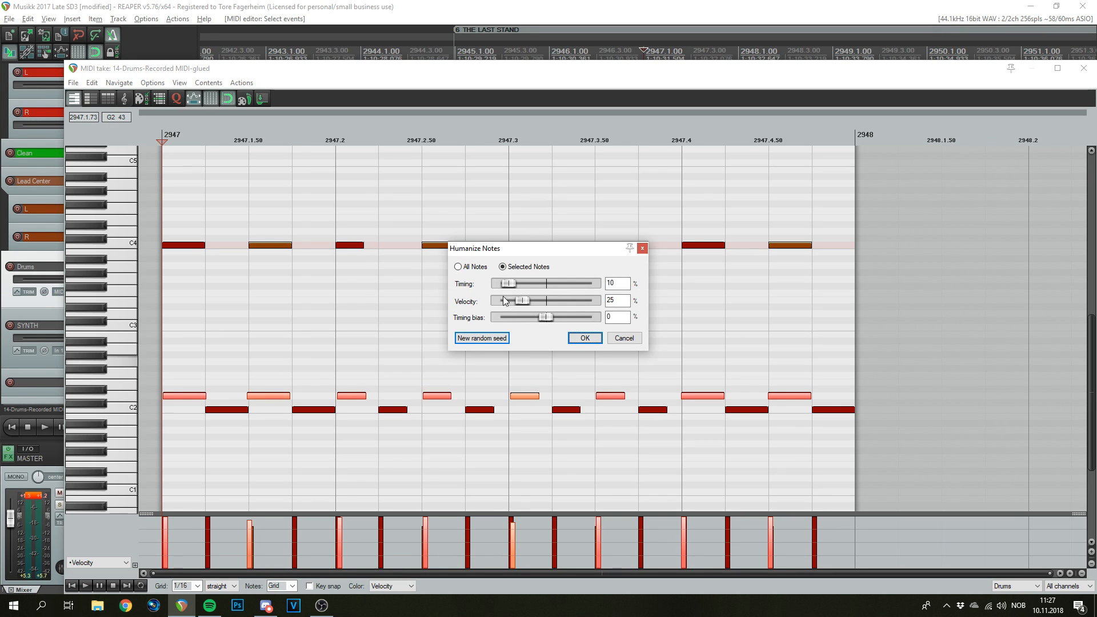
click(585, 338)
key(space)
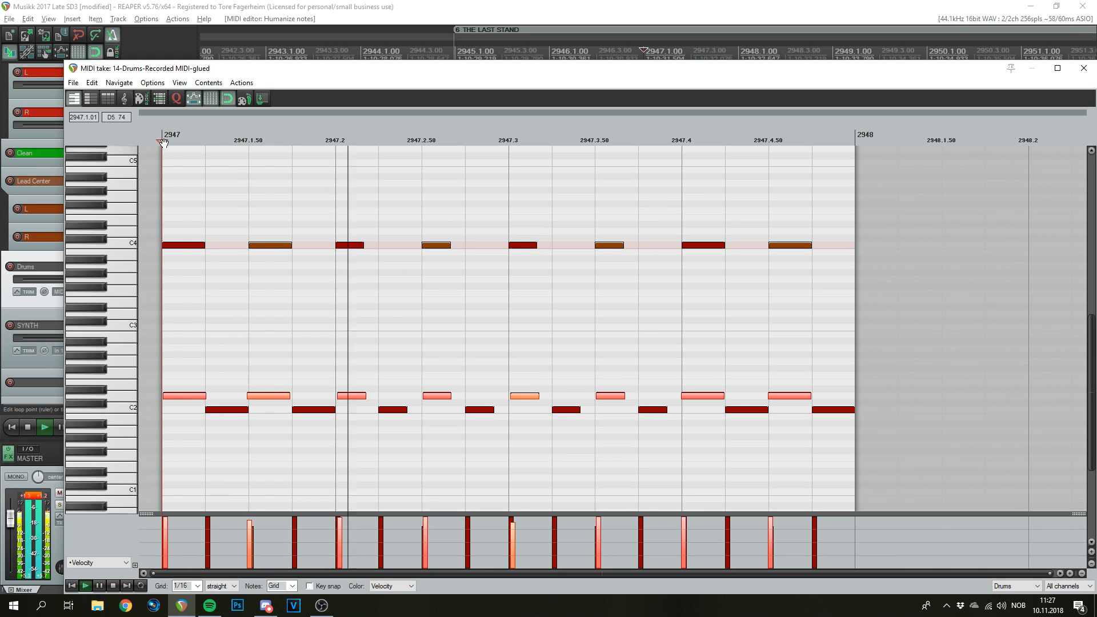
scroll(480, 351, down, 3)
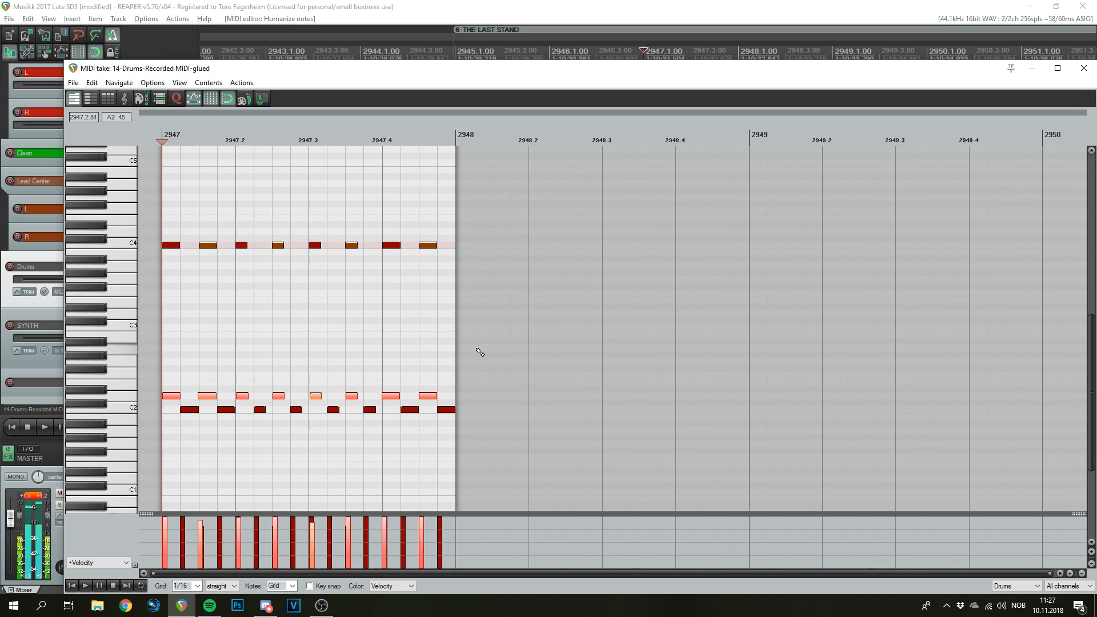
- Close the MIDI editor and duplicate the drum item along the Drums track up to bar 2963
scroll(421, 335, up, 3)
click(1083, 68)
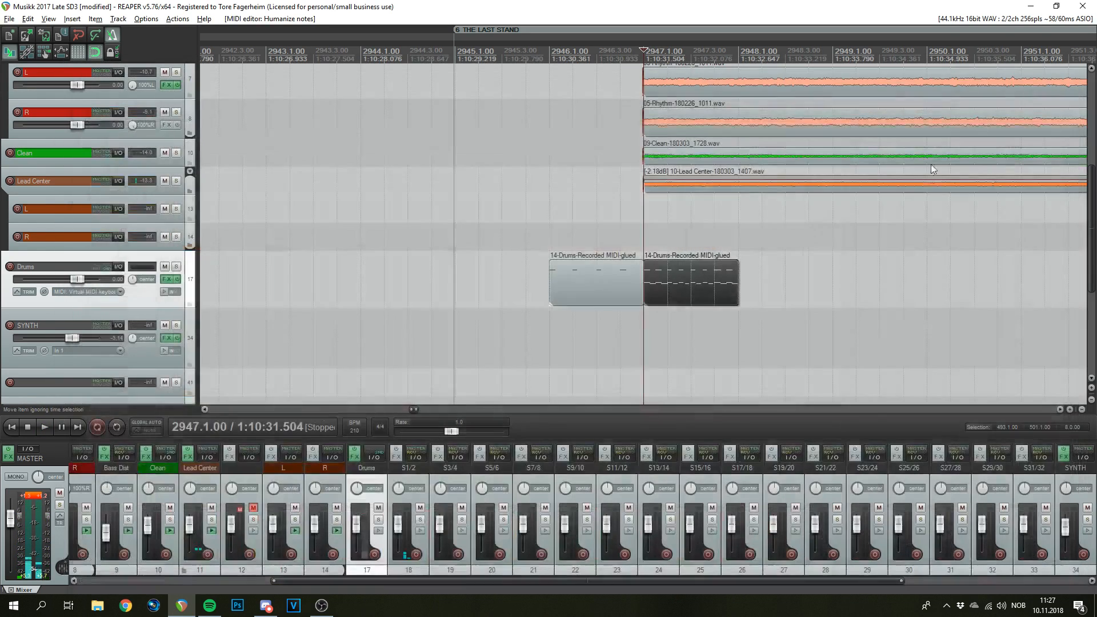
scroll(804, 318, down, 4)
scroll(681, 299, up, 3)
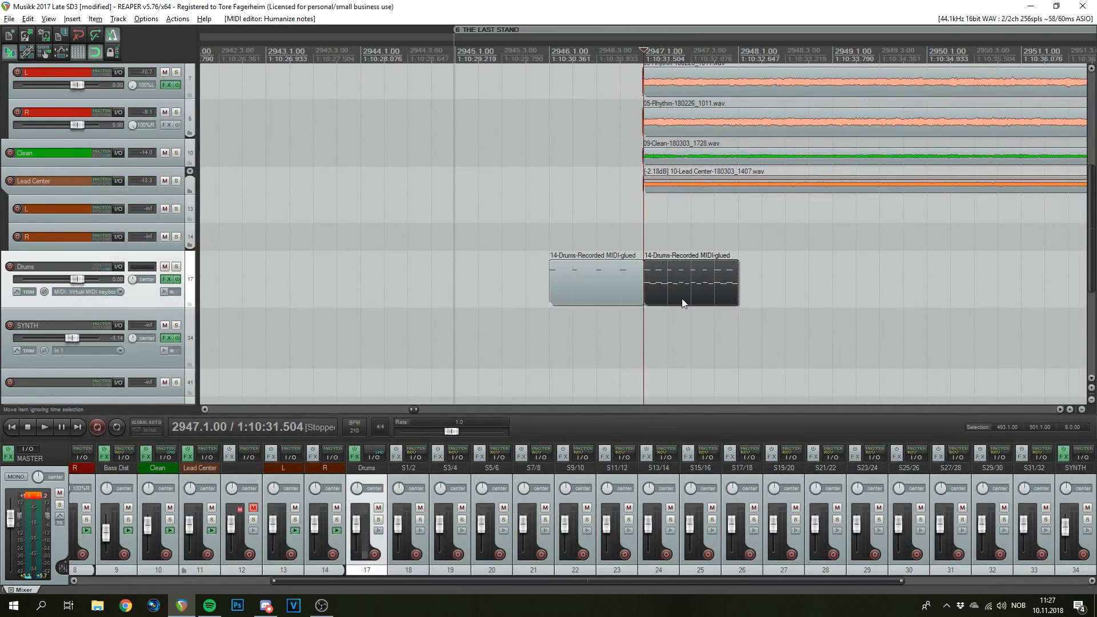
scroll(681, 297, down, 3)
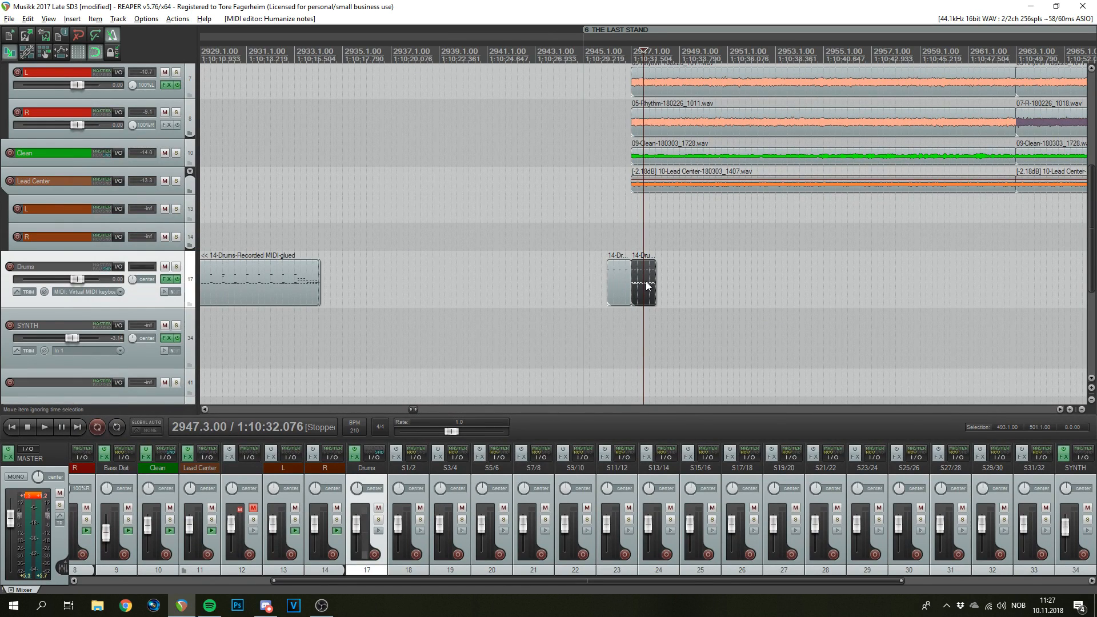
key(ctrl+d)
key(ctrl+d)
key(ctrl+d)
key(ctrl+d)
key(ctrl+d)
key(ctrl+d)
key(ctrl+d)
key(ctrl+d)
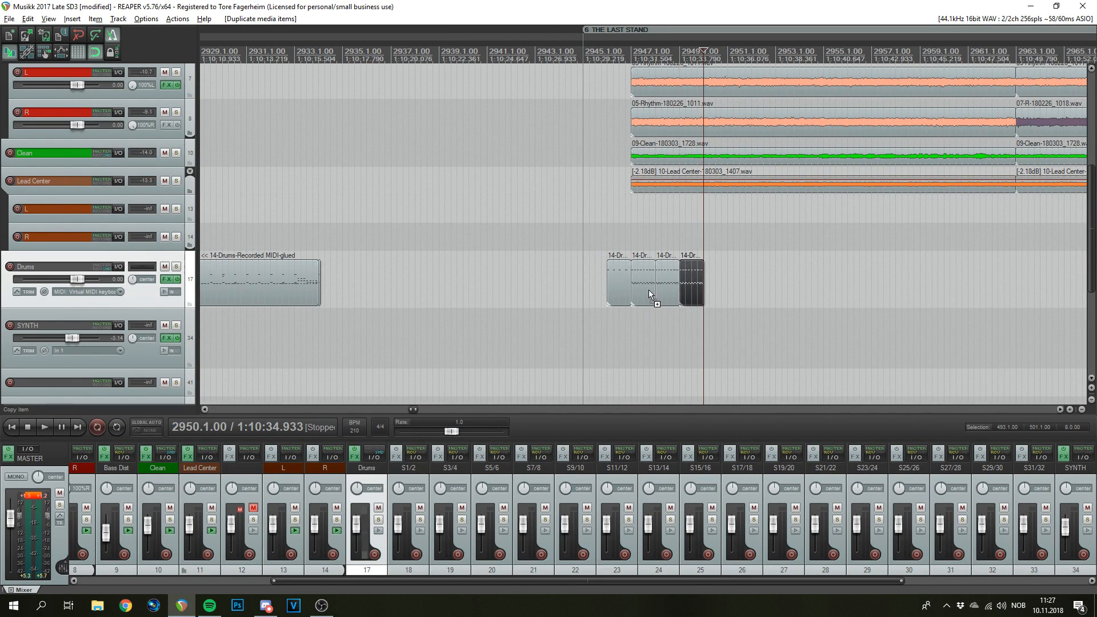
key(ctrl+d)
key(ctrl+d)
key(ctrl+d)
key(ctrl+d)
key(ctrl+d)
key(ctrl+d)
key(ctrl+d)
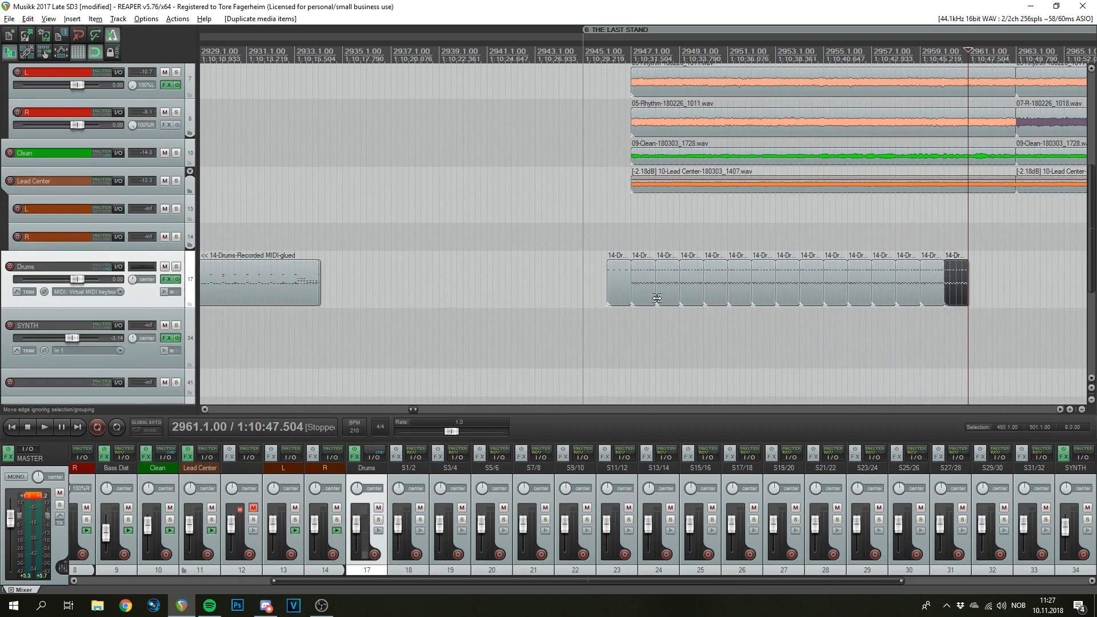
- Play the section from bar 2946 with the repeated drums, then stop
click(620, 62)
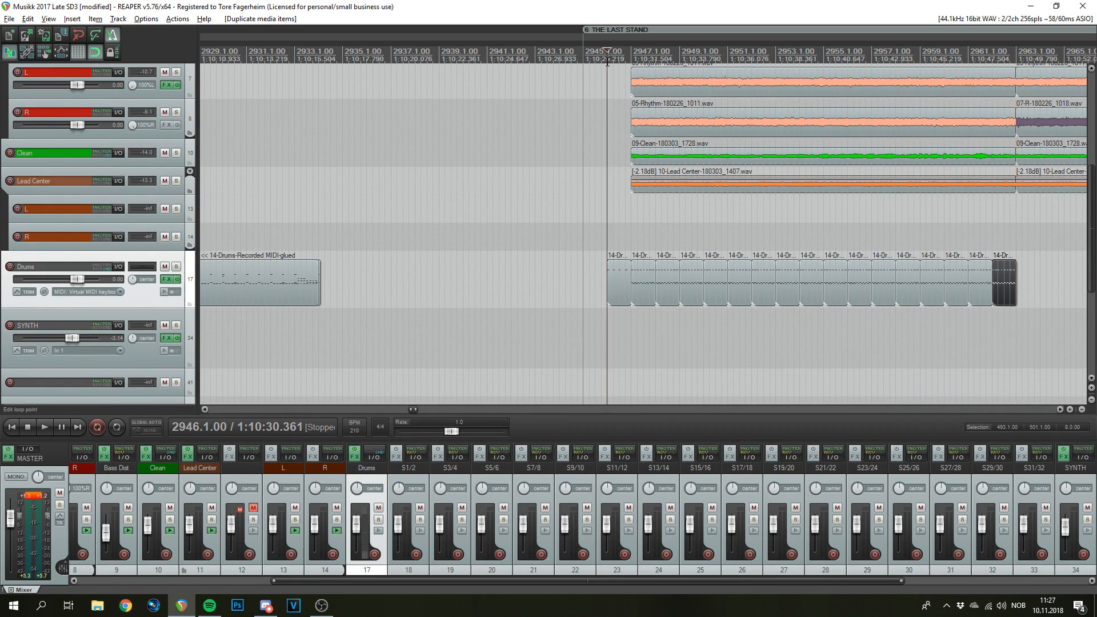
key(space)
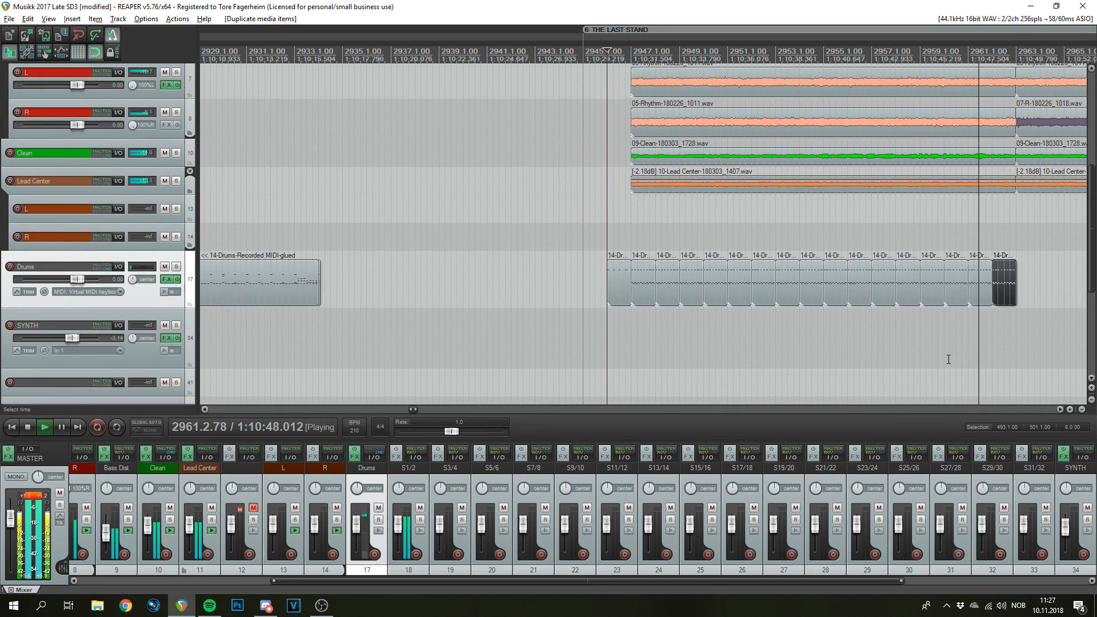
key(space)
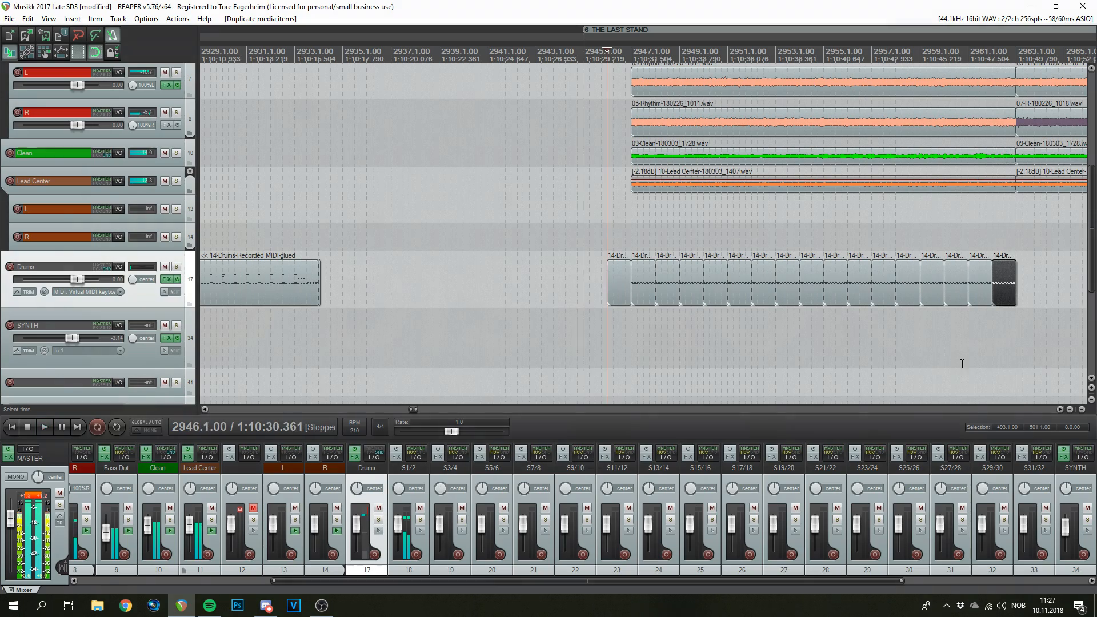
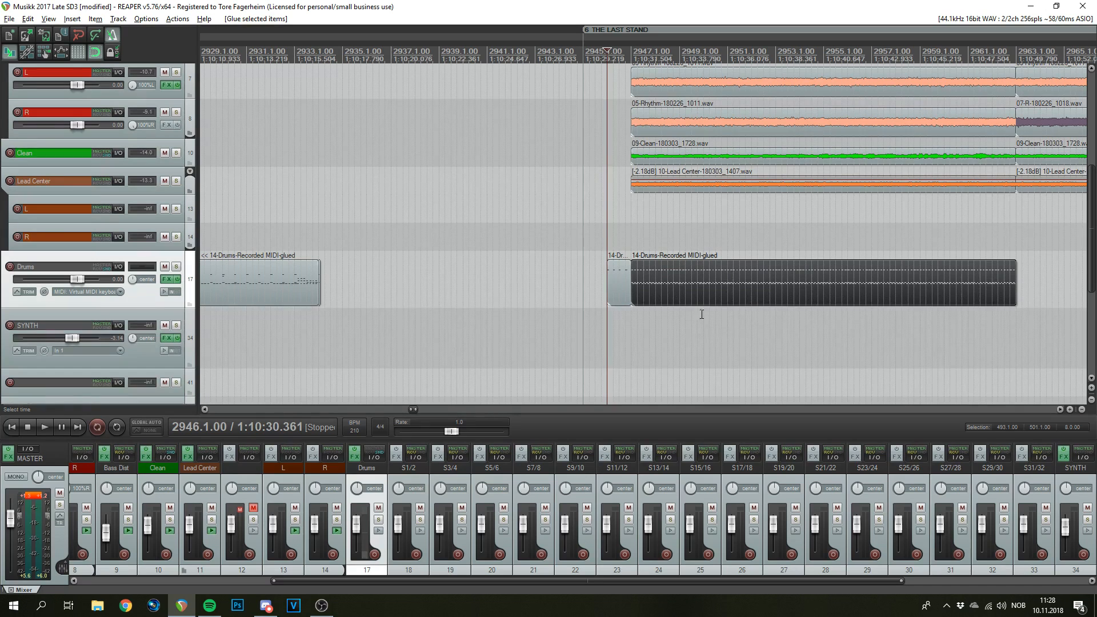
- Open the glued '14-Drums-Recorded MIDI-glued' drum item in the MIDI editor
right_click(734, 276)
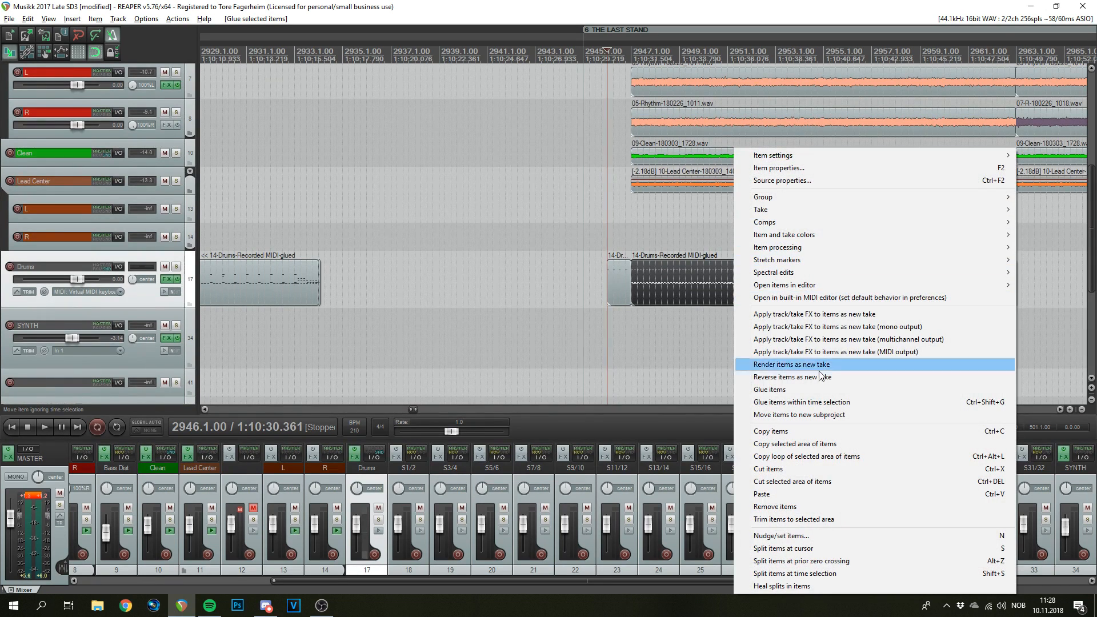
click(740, 6)
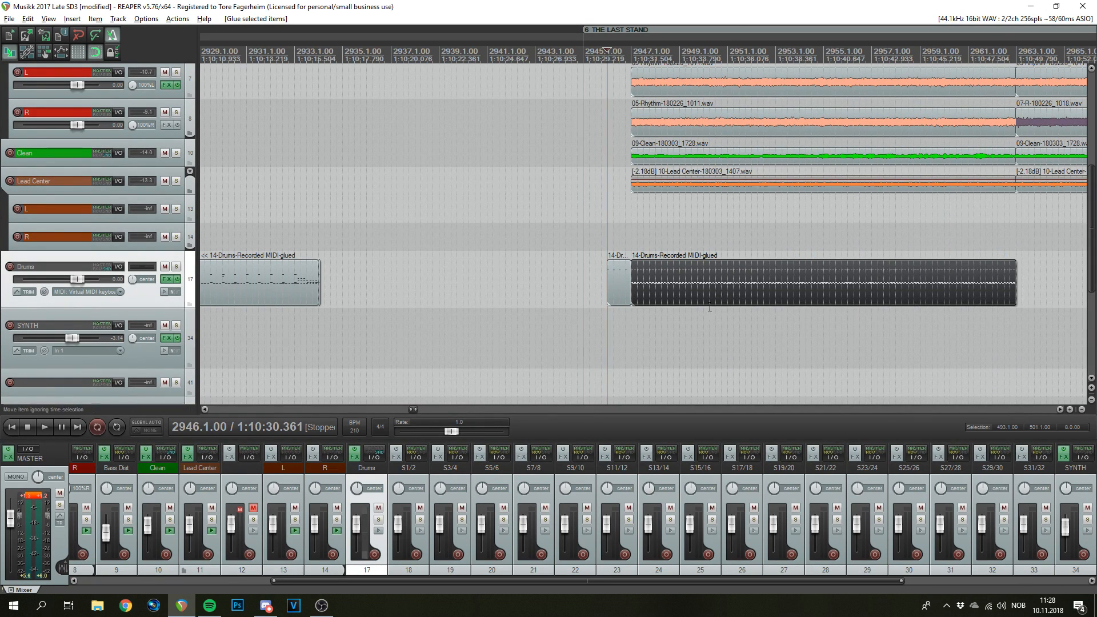
click(771, 280)
double_click(822, 280)
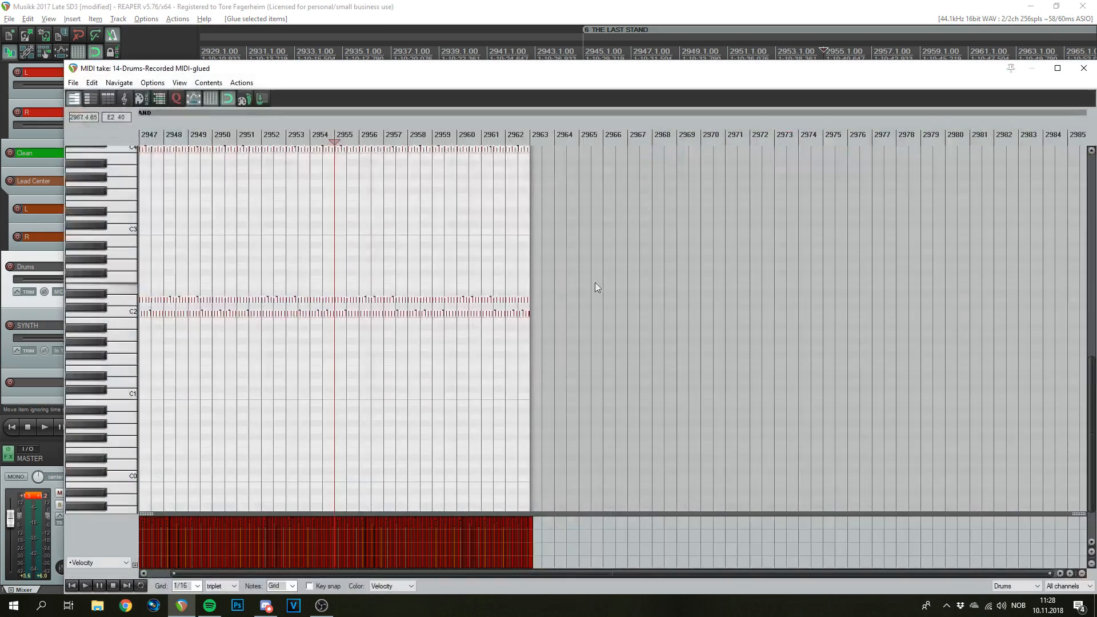
scroll(651, 277, up, 3)
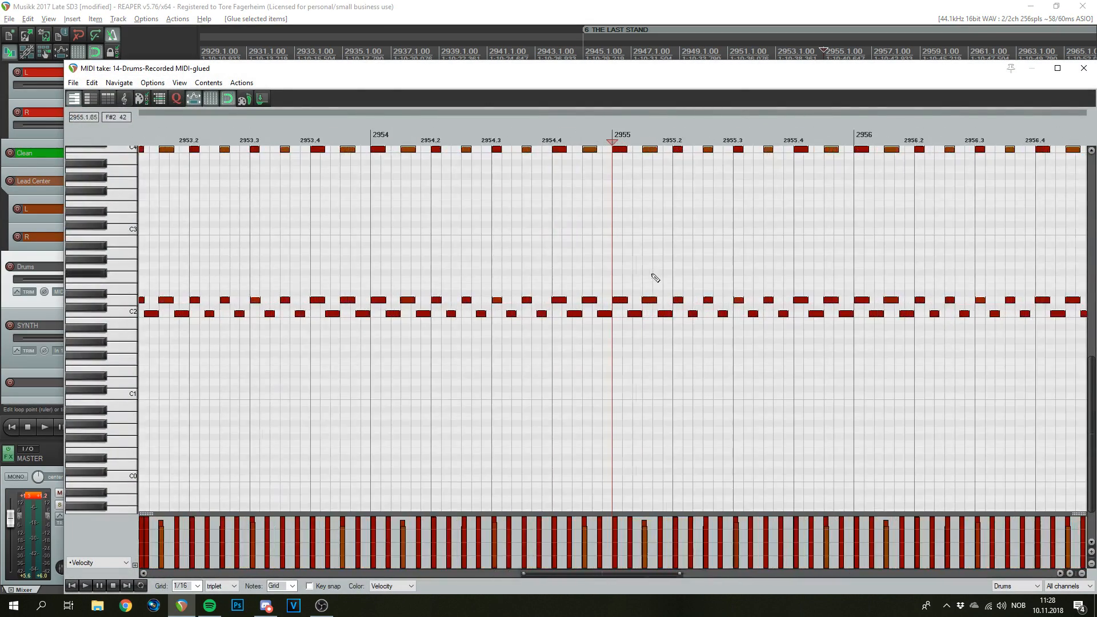
scroll(636, 281, down, 3)
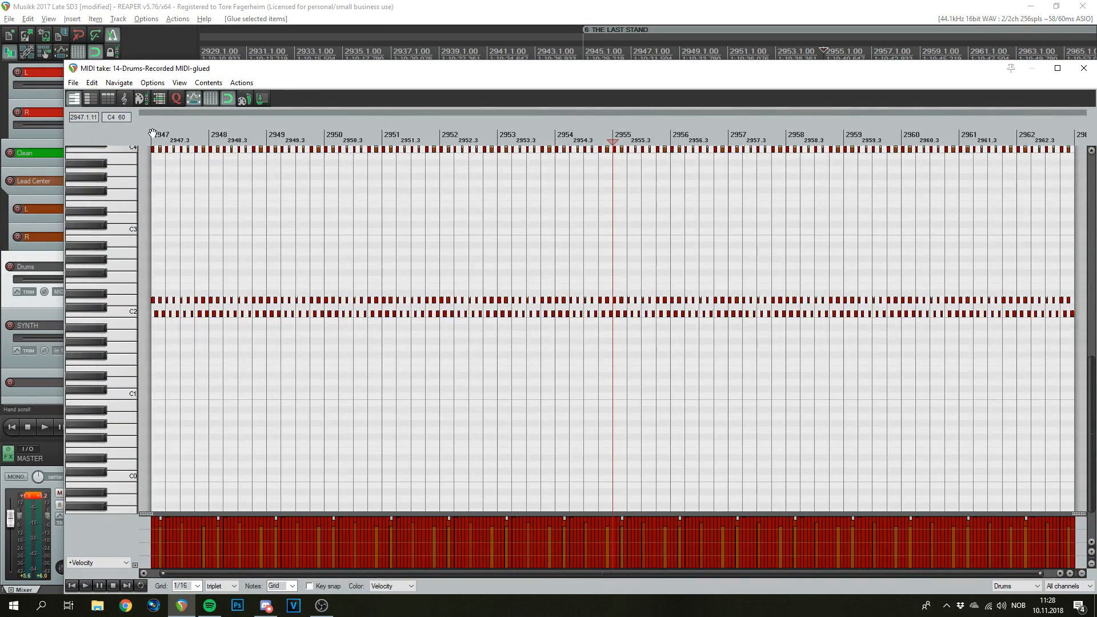
scroll(686, 177, down, 3)
scroll(588, 200, up, 3)
scroll(517, 209, down, 3)
scroll(514, 205, up, 2)
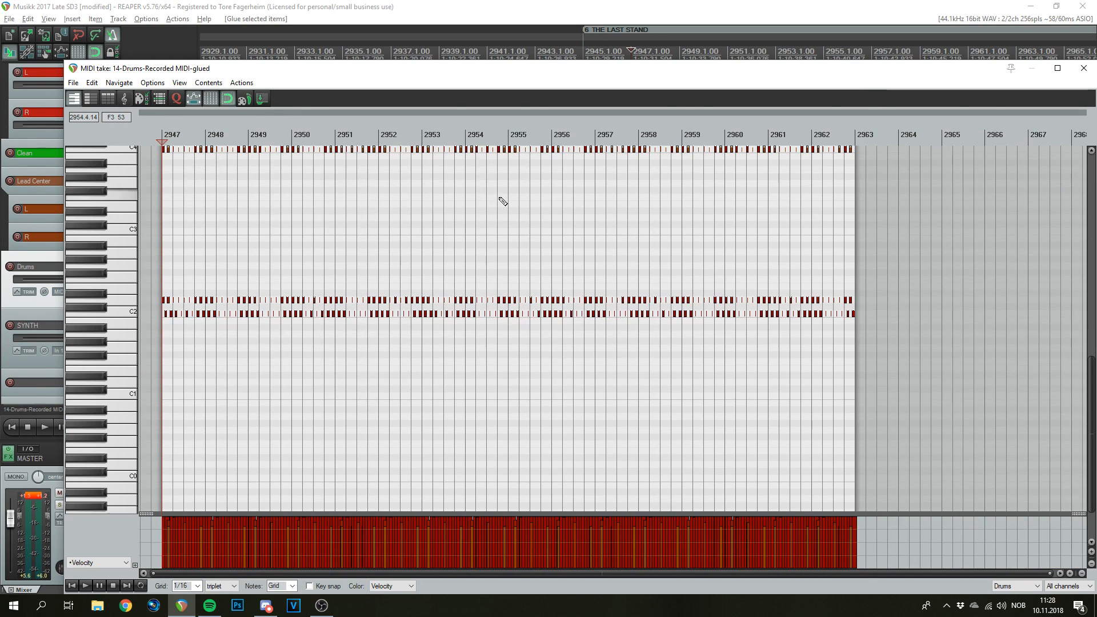
click(421, 139)
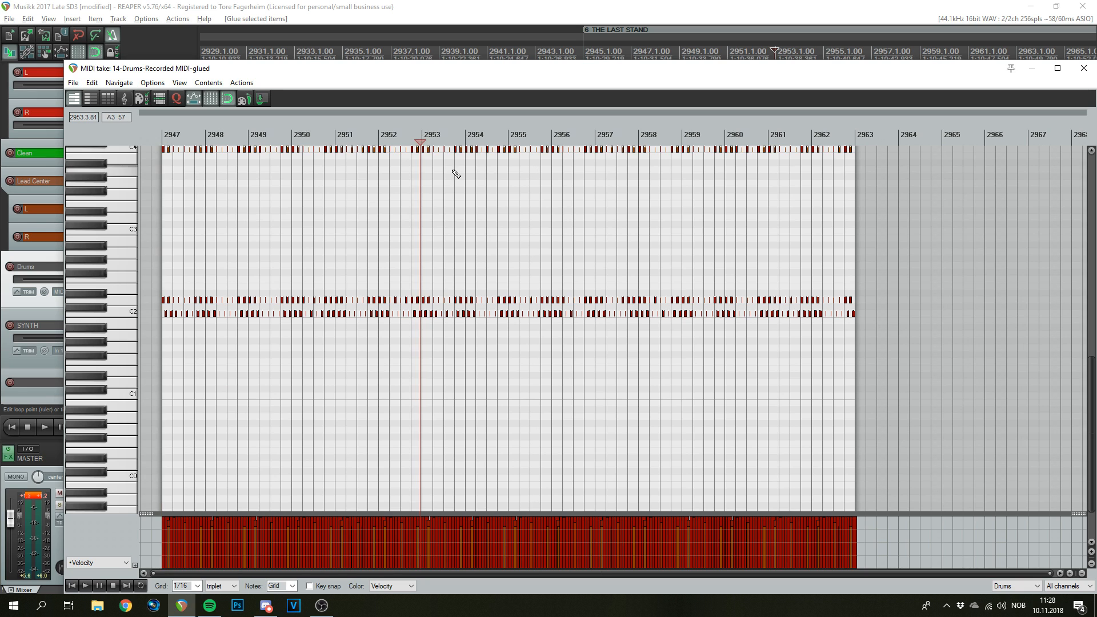
key(space)
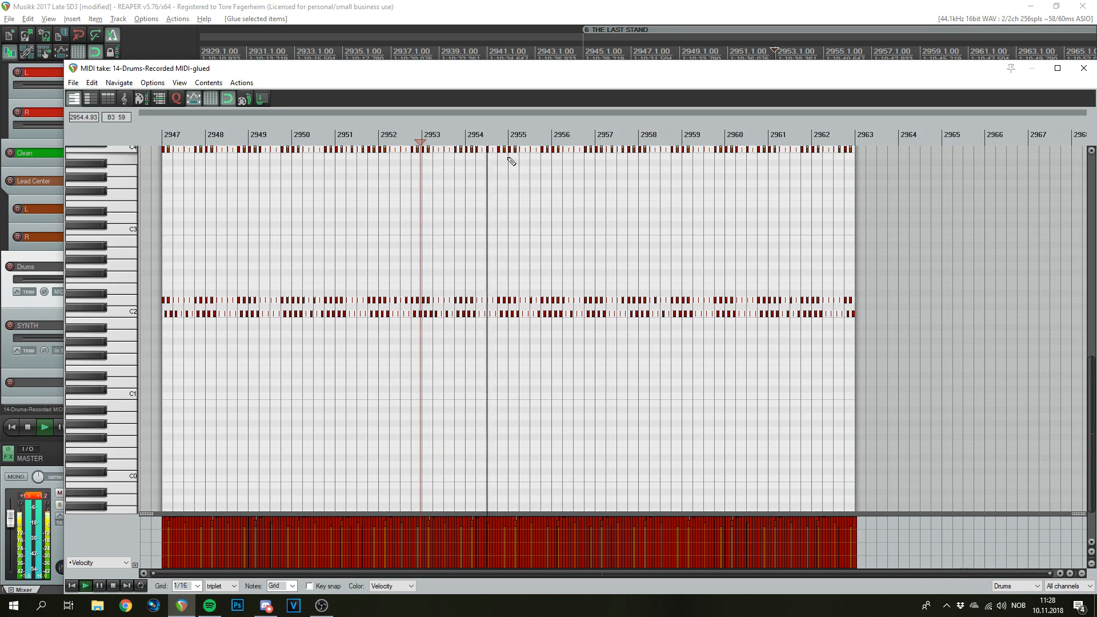
key(space)
click(510, 140)
scroll(607, 194, up, 6)
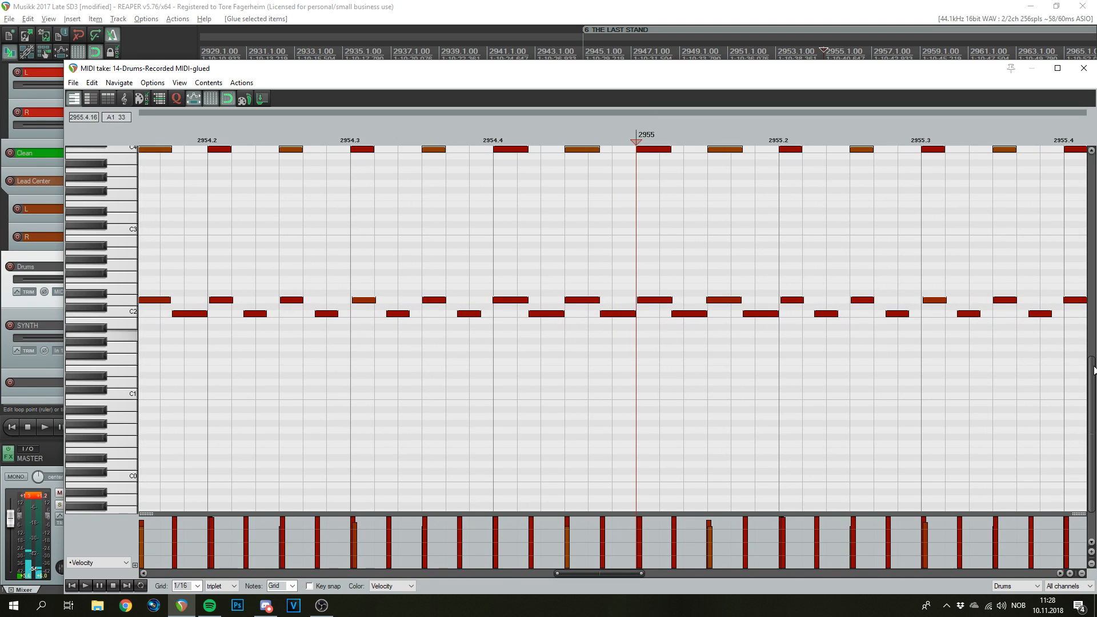
scroll(120, 334, up, 7)
scroll(716, 282, down, 6)
scroll(716, 283, down, 5)
drag(891, 254, 508, 311)
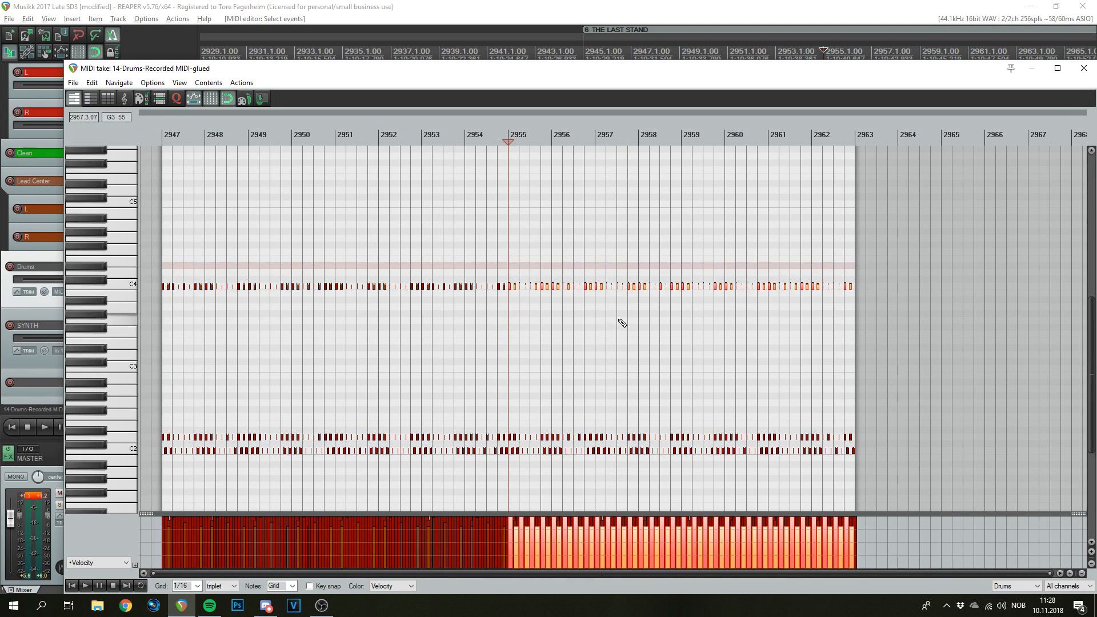
- Drag the selected C4 hits from bar 2955 down a few rows and audition from bar 2954
scroll(608, 323, up, 6)
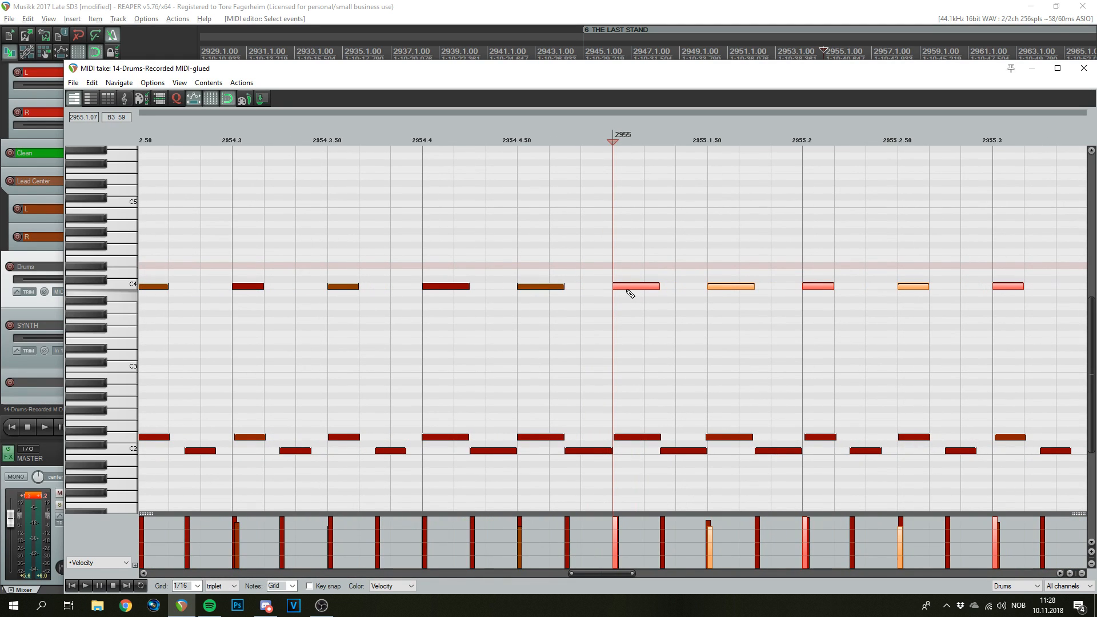
drag(625, 287, 673, 296)
scroll(657, 296, down, 5)
scroll(631, 269, up, 5)
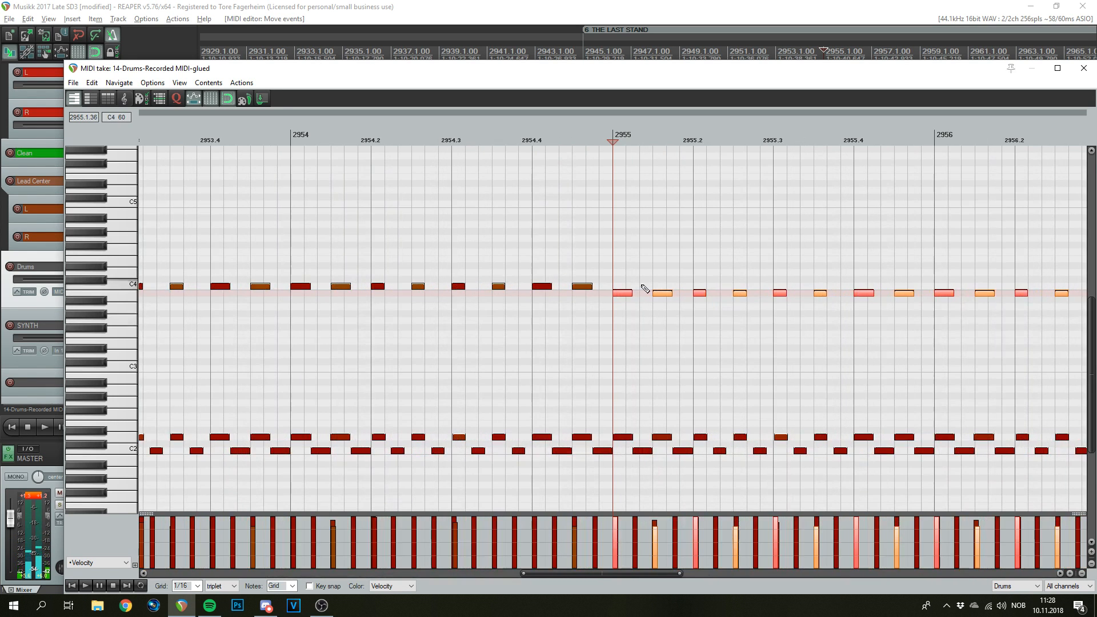
click(287, 137)
key(space)
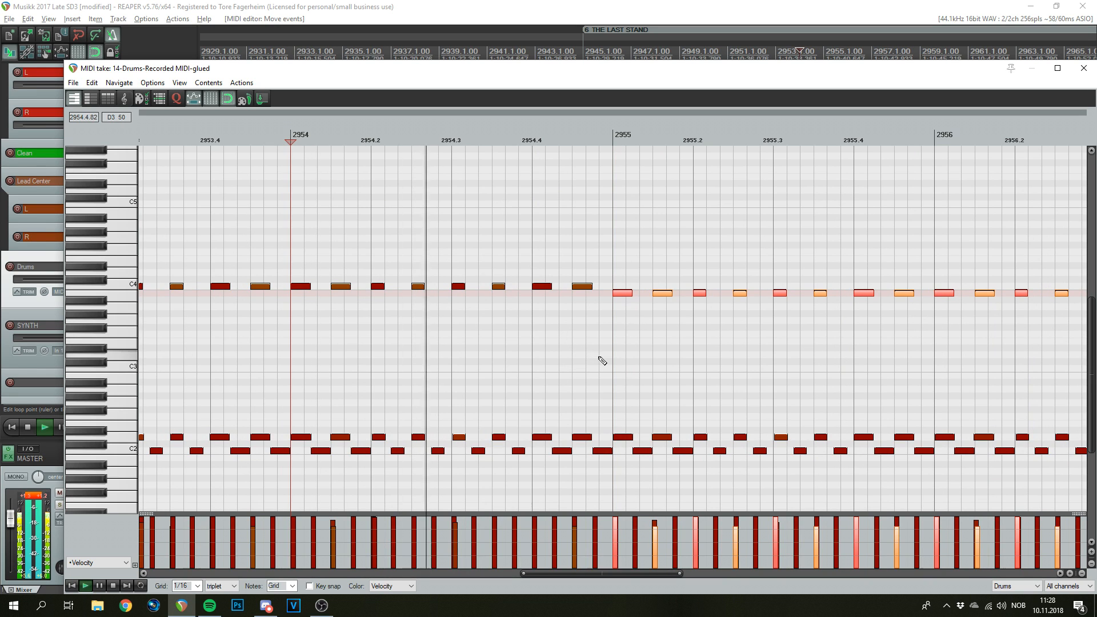
scroll(657, 366, down, 3)
scroll(677, 372, down, 1)
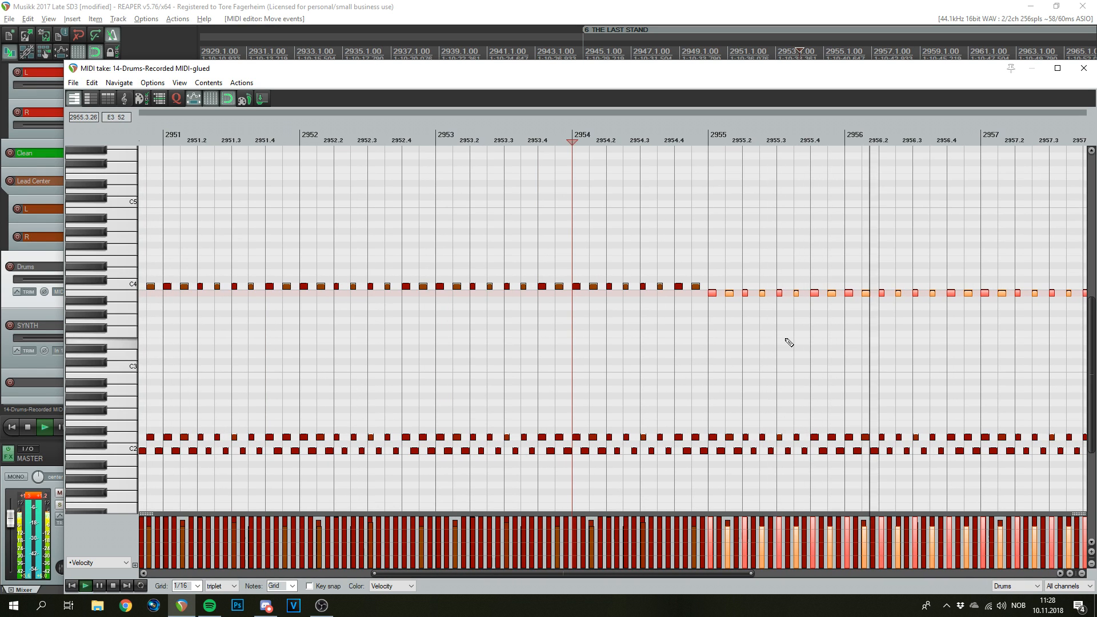
key(space)
- Lower those hits to A3 and play from bar 2954 to check the result
scroll(845, 318, up, 5)
scroll(862, 245, down, 2)
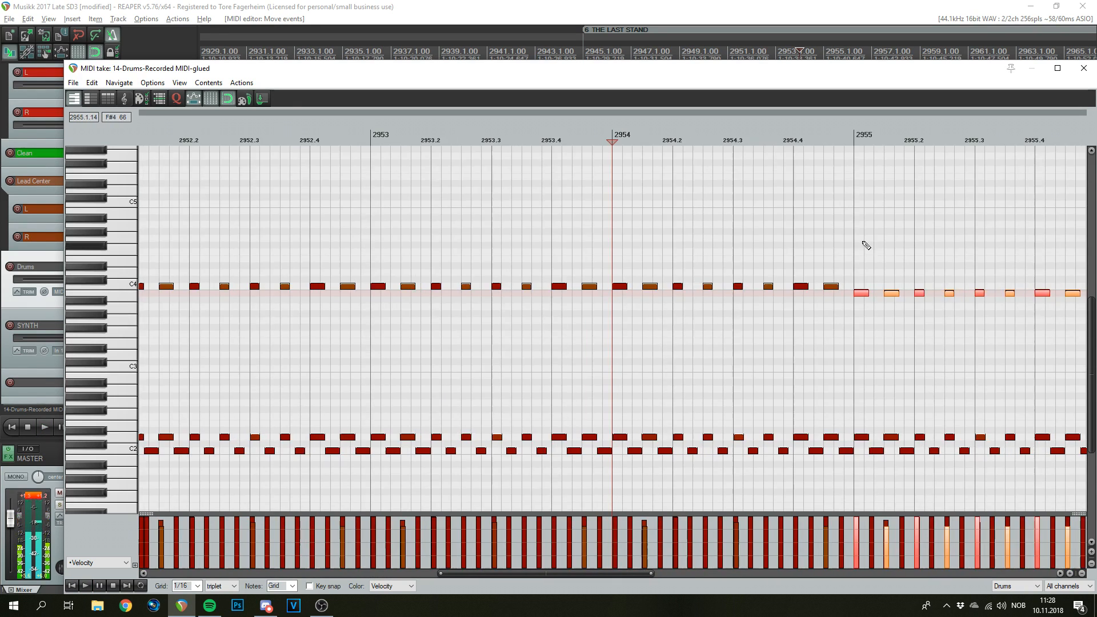
click(852, 176)
scroll(846, 189, up, 5)
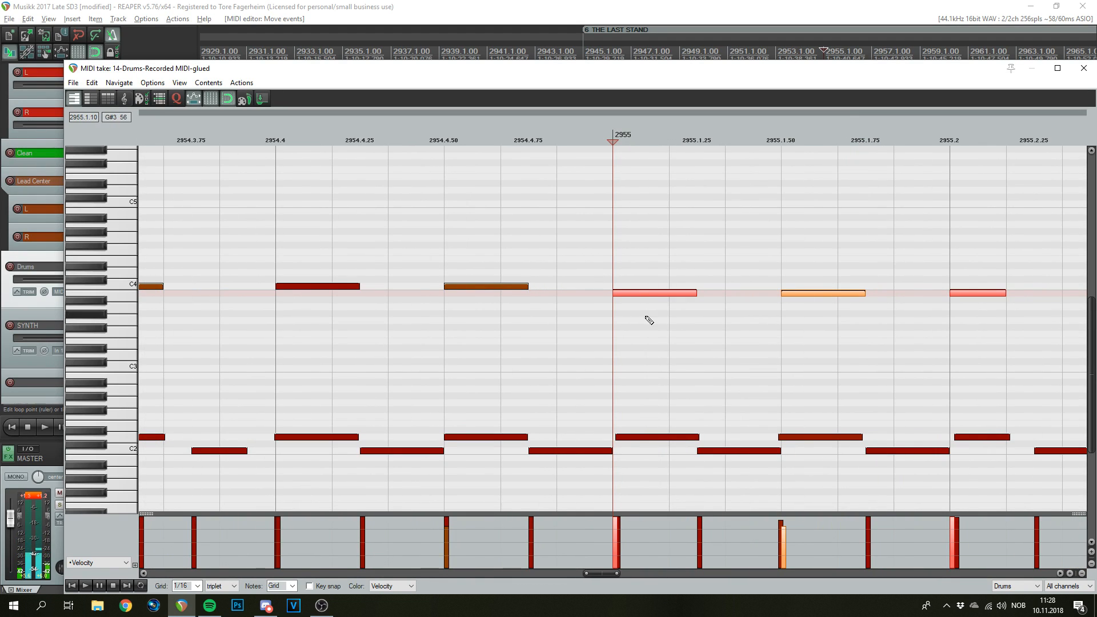
drag(624, 291, 630, 308)
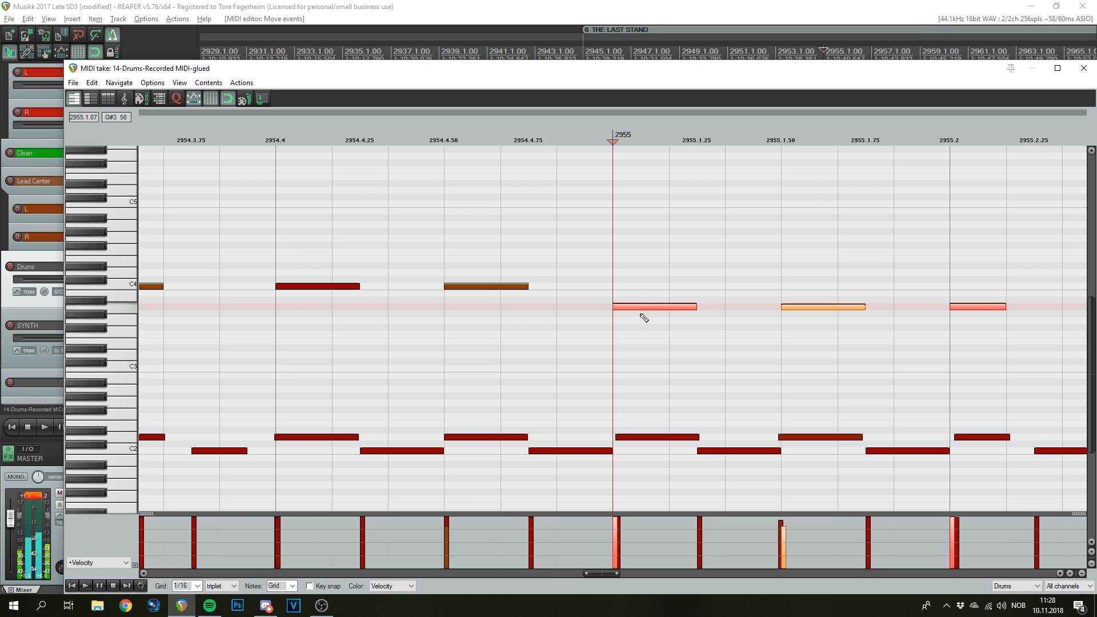
scroll(654, 329, down, 10)
scroll(655, 329, up, 10)
scroll(656, 329, down, 8)
scroll(654, 327, up, 3)
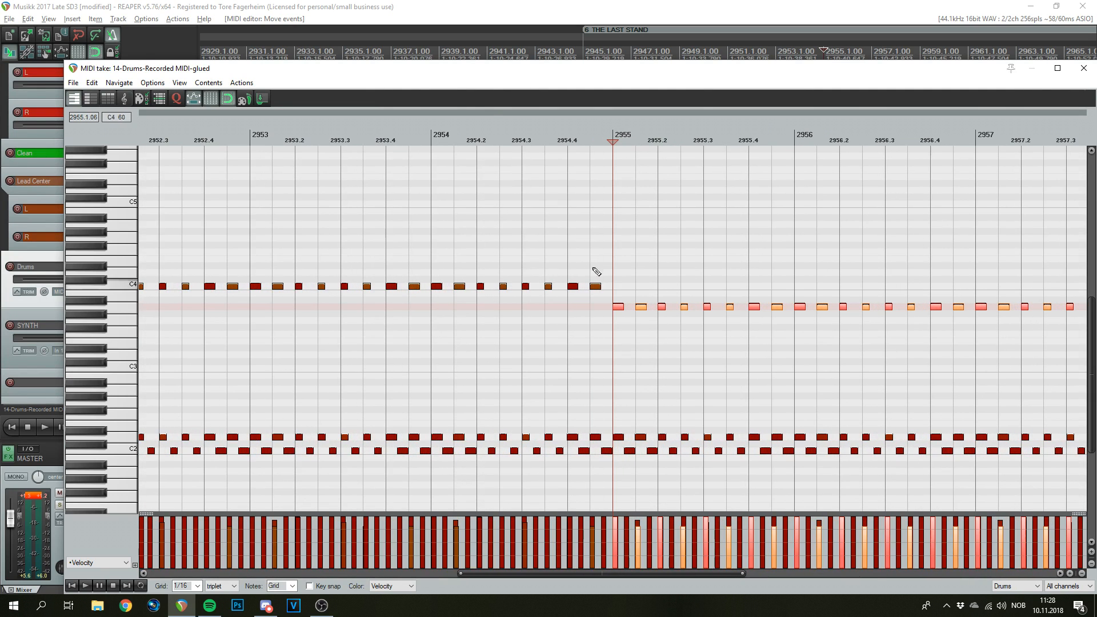
click(434, 140)
key(space)
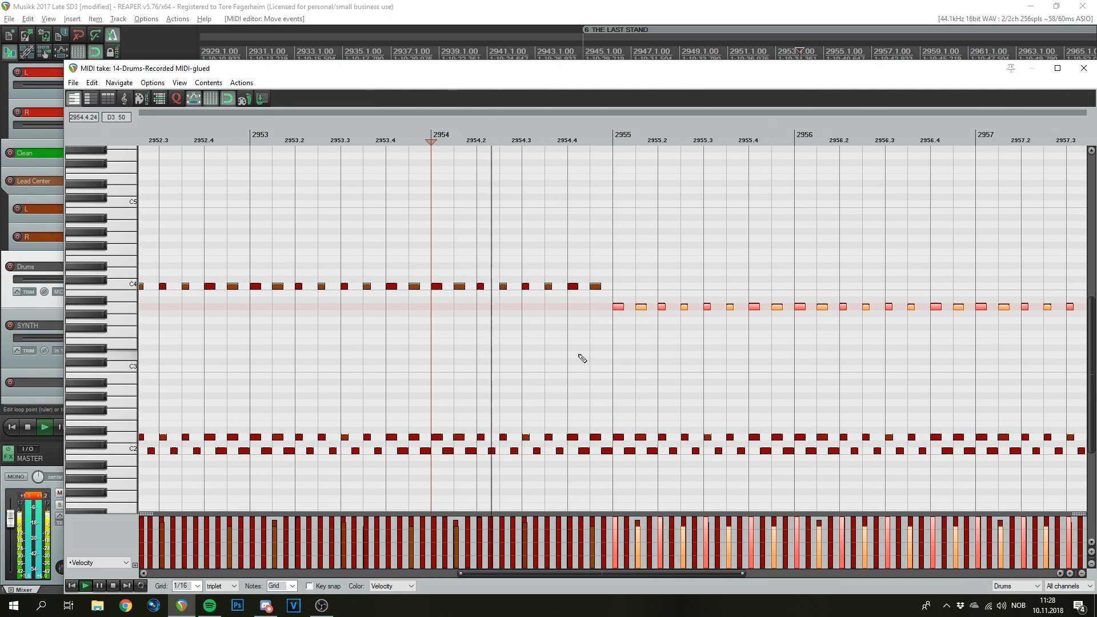
scroll(679, 331, down, 5)
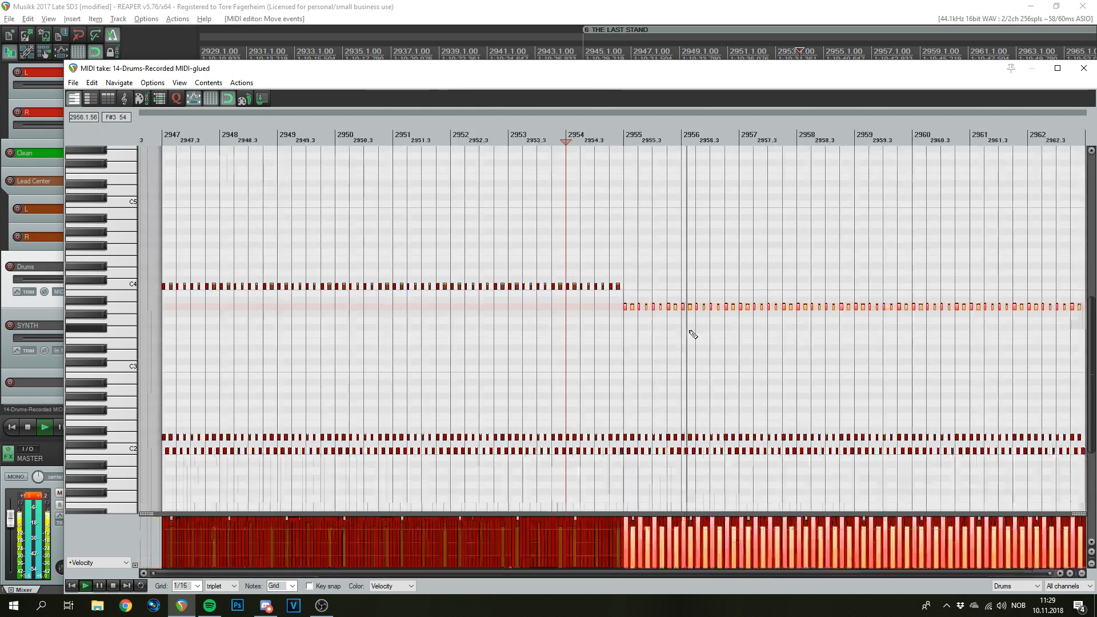
key(space)
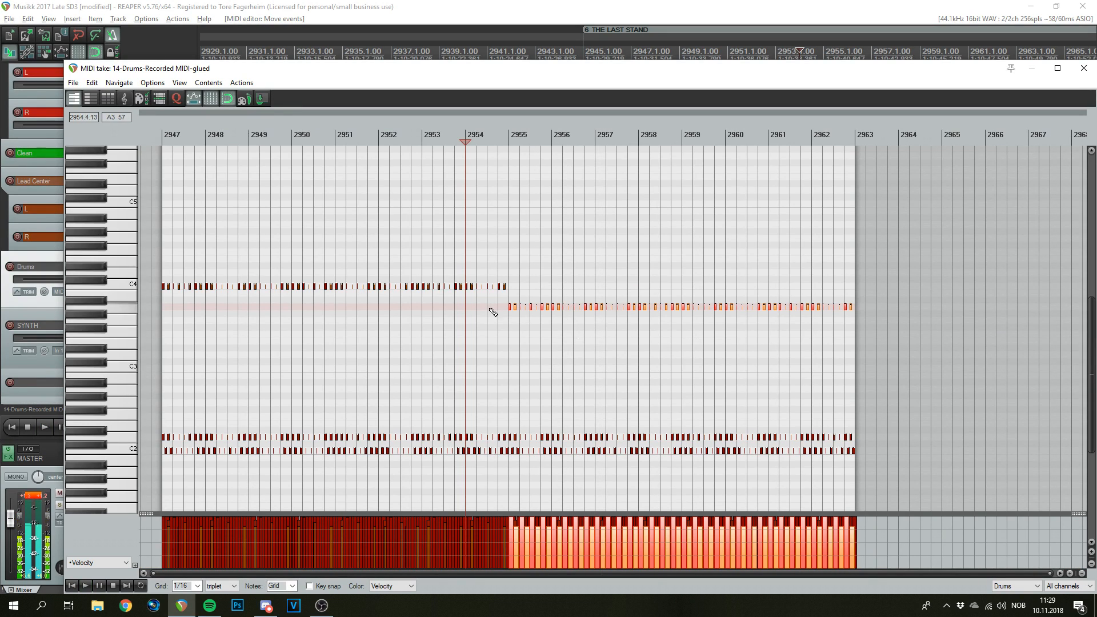
- Zoom in around the start of bar 2947 and place a first new hit there
click(163, 138)
scroll(367, 386, up, 5)
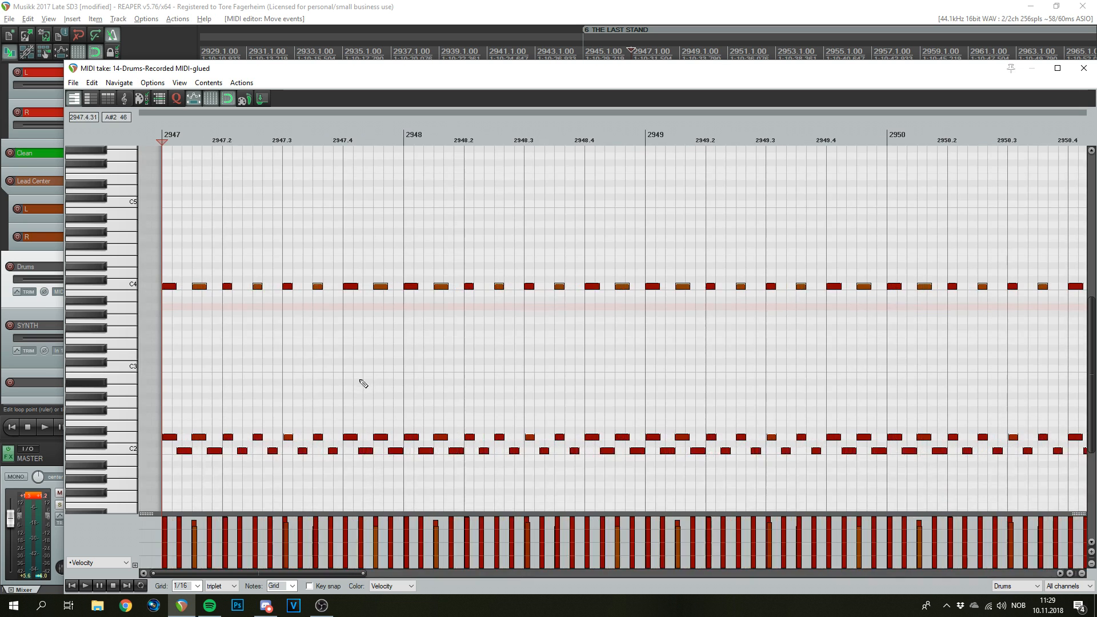
scroll(255, 311, up, 6)
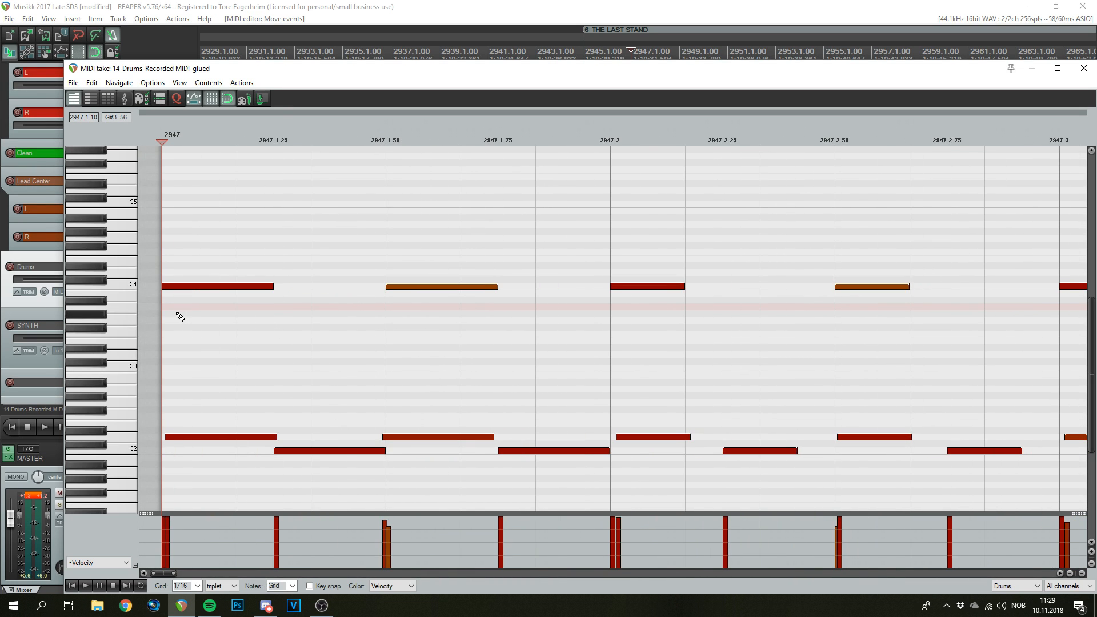
scroll(418, 367, down, 3)
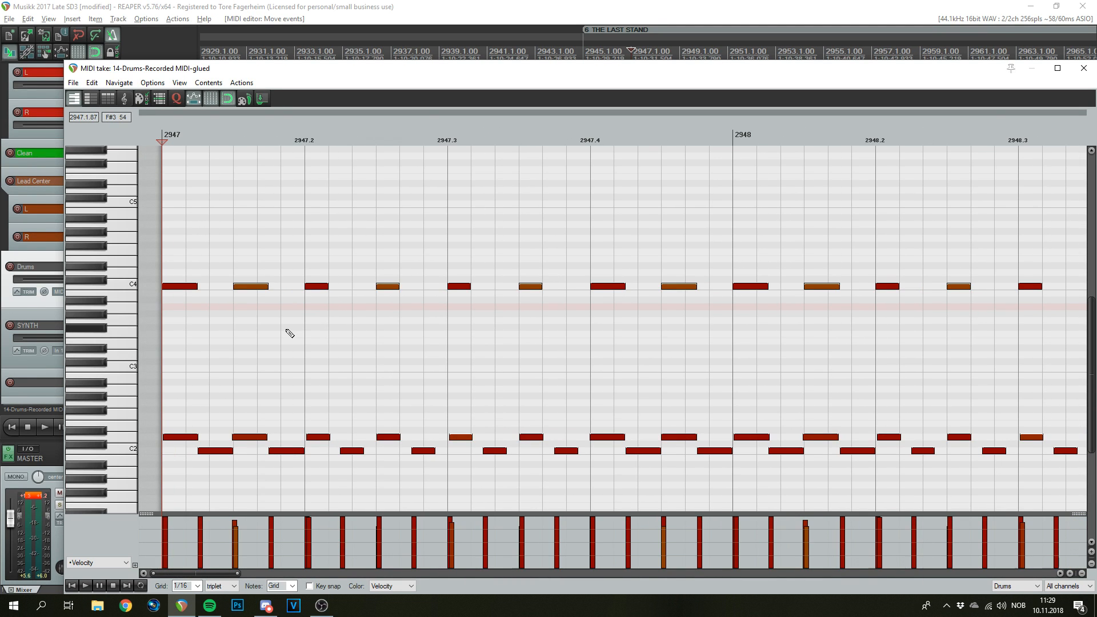
scroll(206, 327, up, 2)
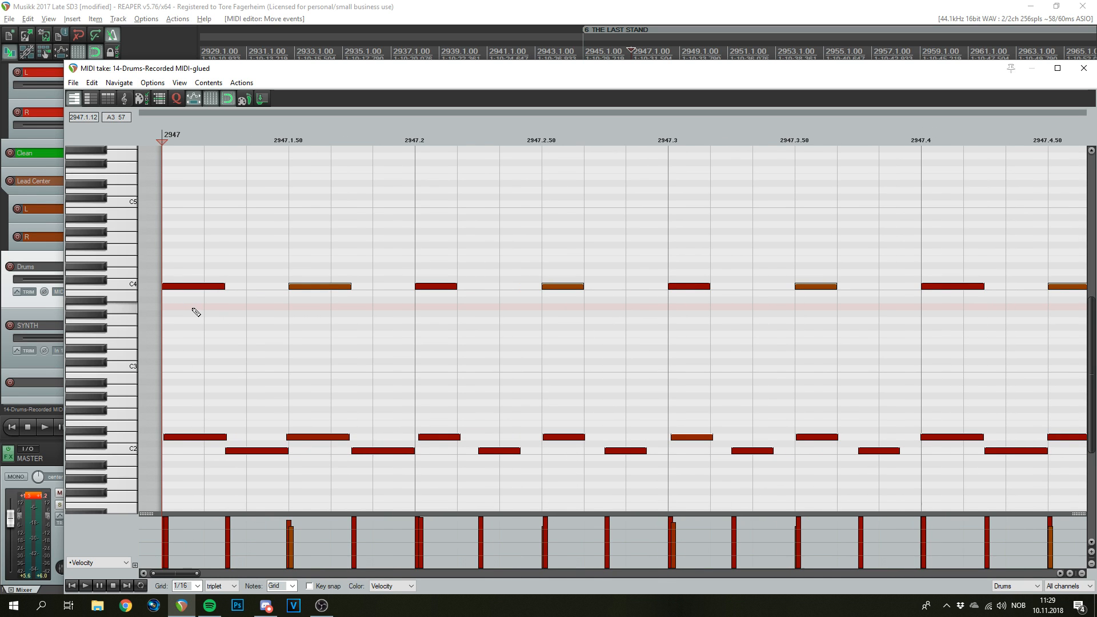
scroll(196, 312, down, 8)
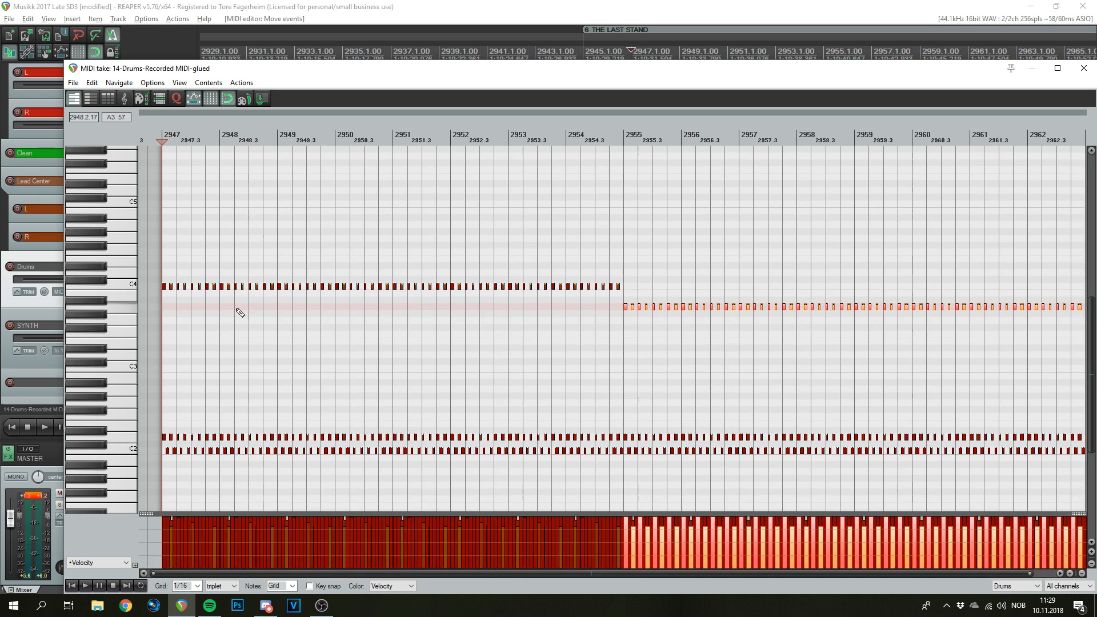
scroll(172, 311, up, 7)
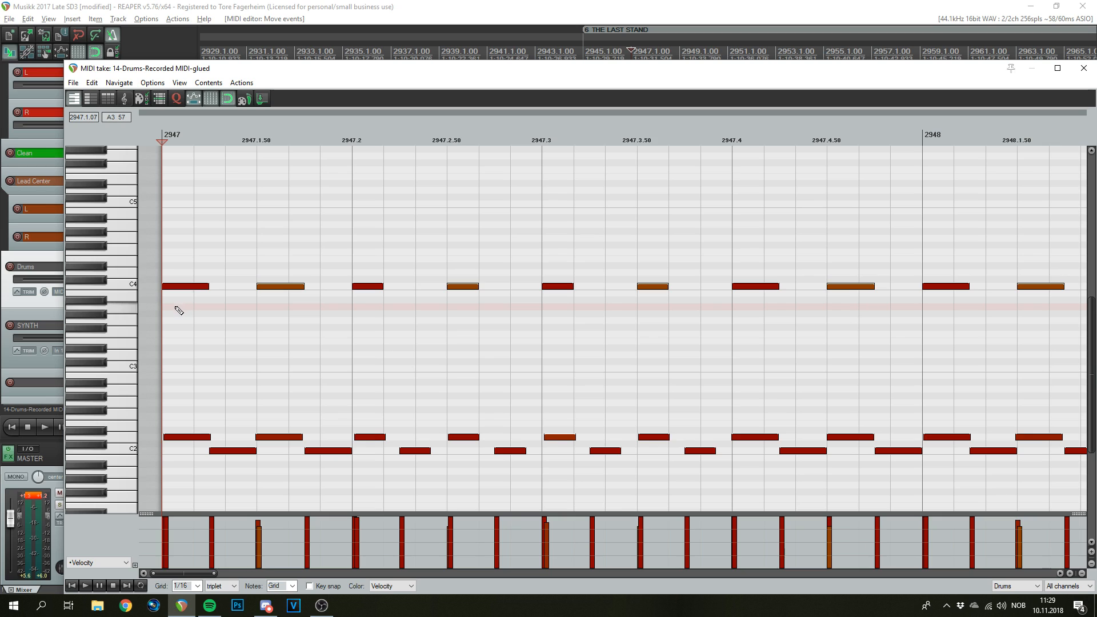
click(178, 307)
- Add a second new hit at the start of bar 2947 and preview a lower drum row
click(187, 321)
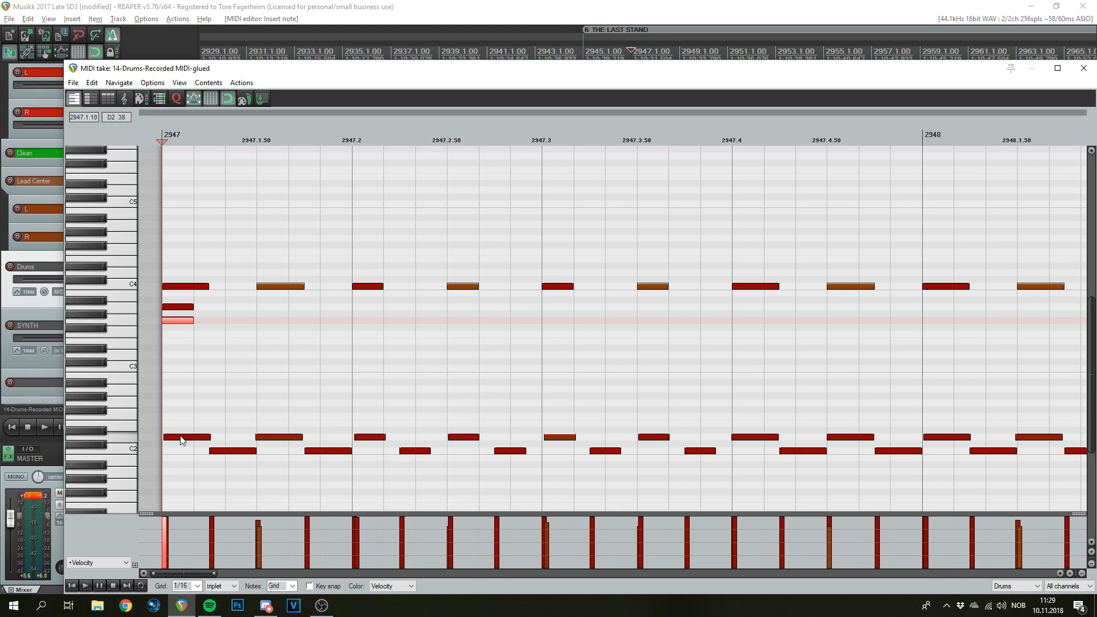
click(125, 439)
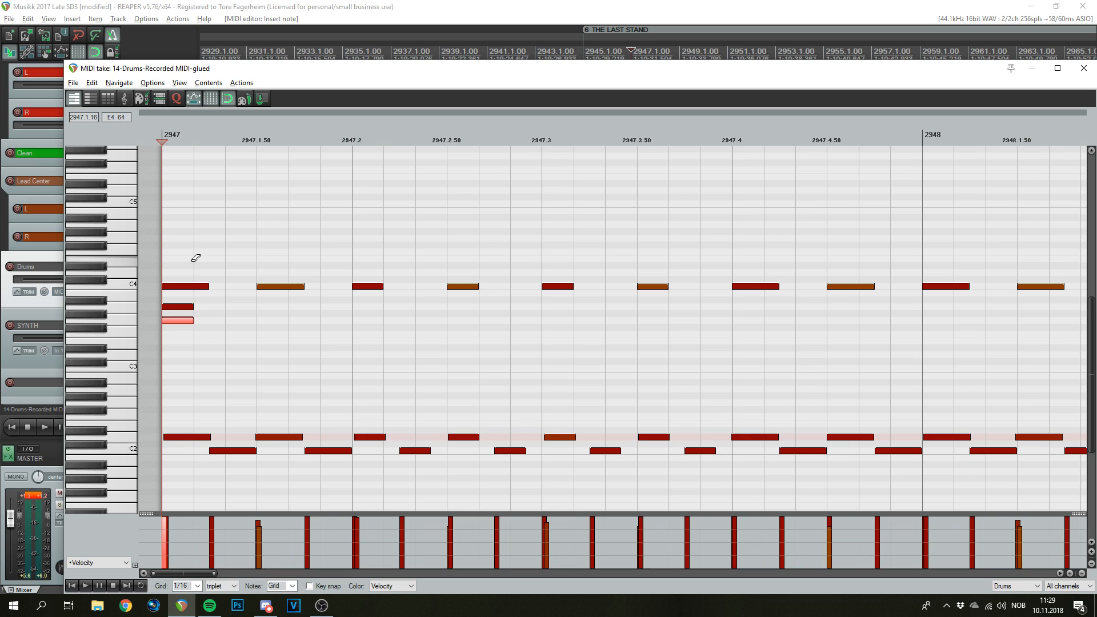
- Erase the C4 hit at the start of bar 2947, undoing an accidental erase of other hits
right_click(198, 286)
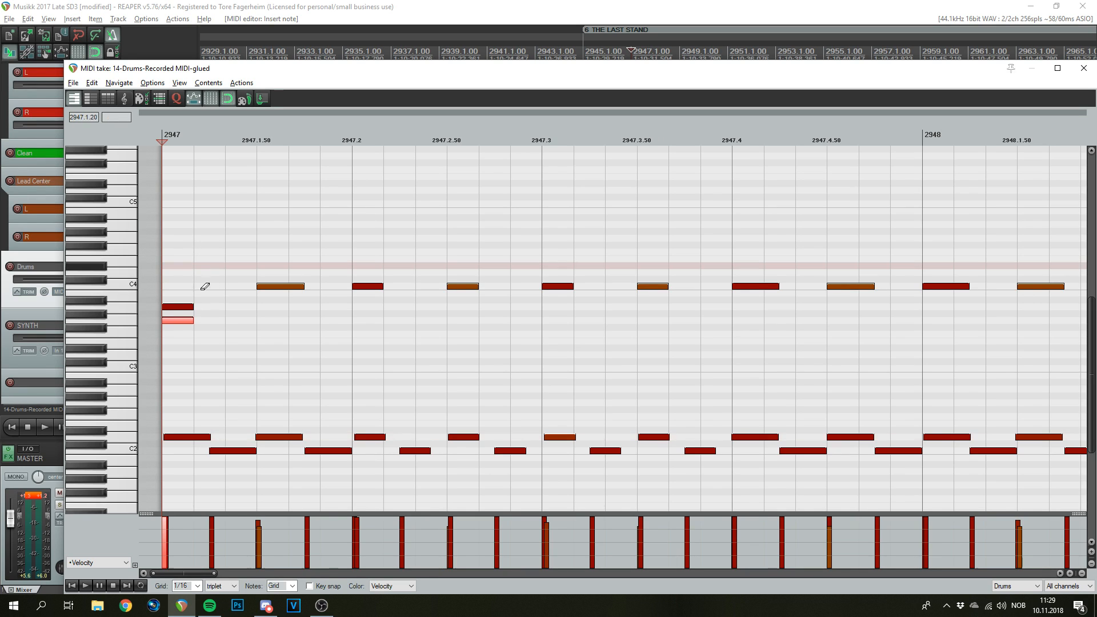
mouse_move(396, 389)
mouse_down()
mouse_move(345, 404)
mouse_move(644, 418)
mouse_move(822, 482)
mouse_up()
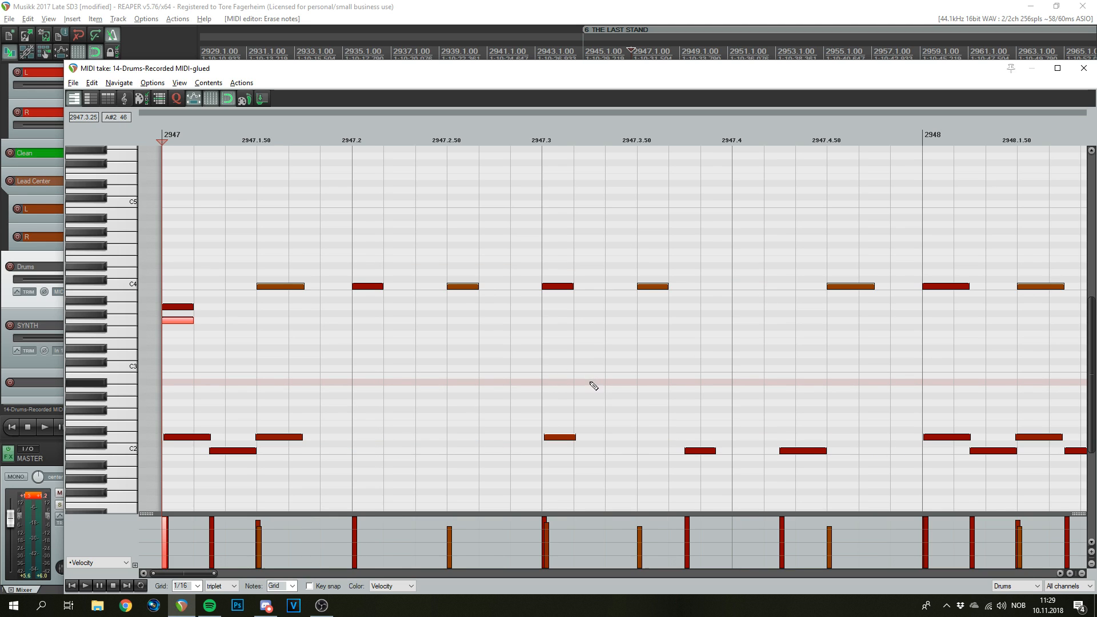
key(ctrl+z)
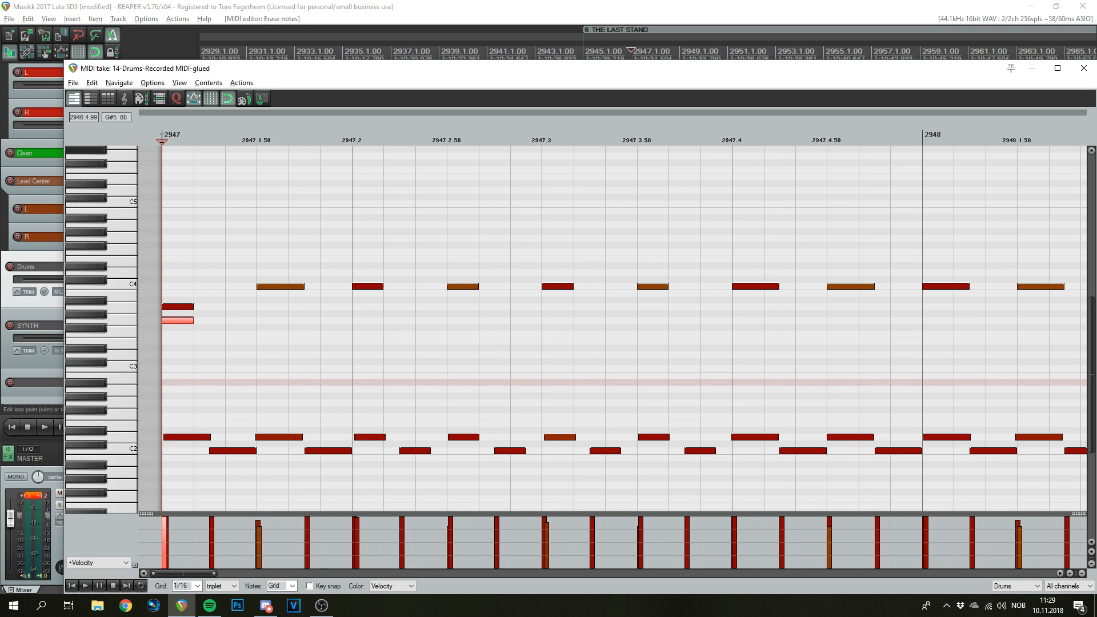
- Play the pattern back, then put the edit position at 2950.3
scroll(236, 251, down, 4)
key(space)
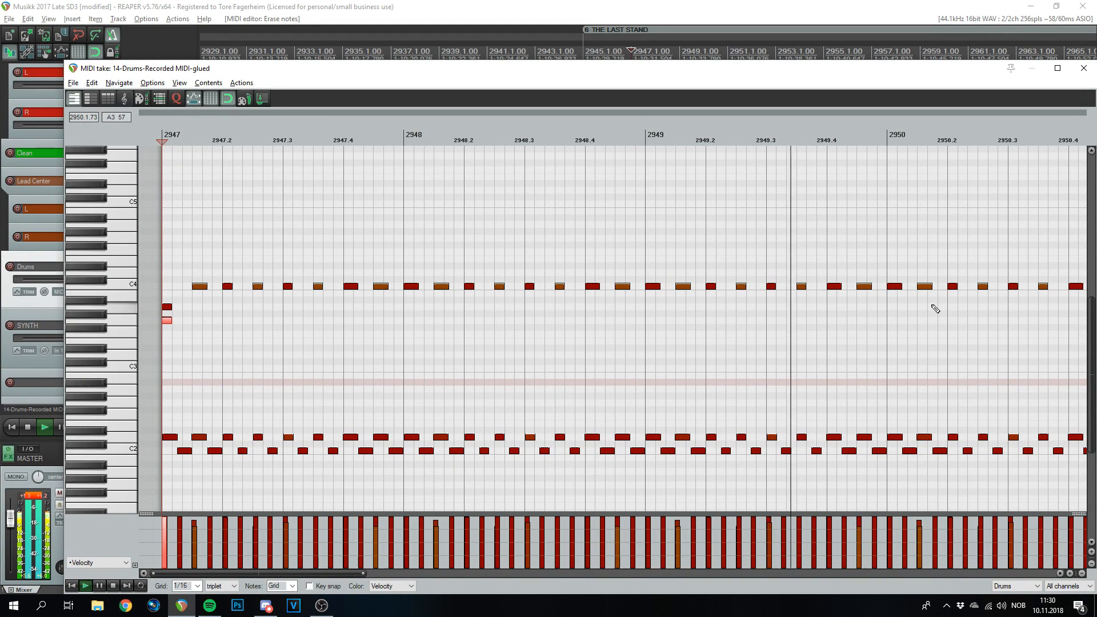
key(space)
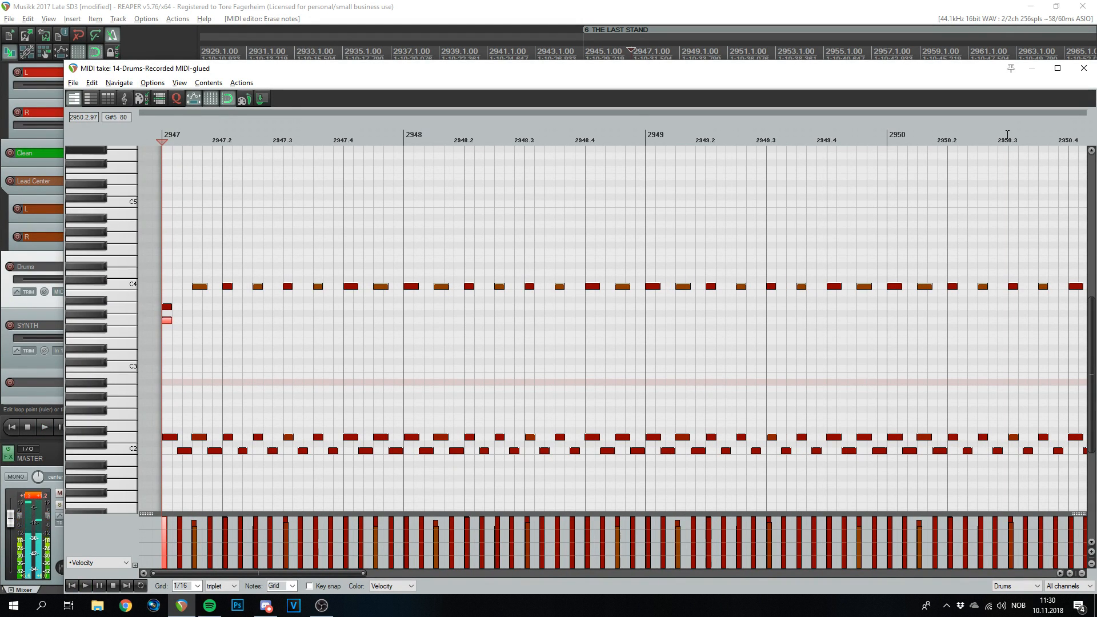
click(1008, 135)
scroll(669, 311, up, 5)
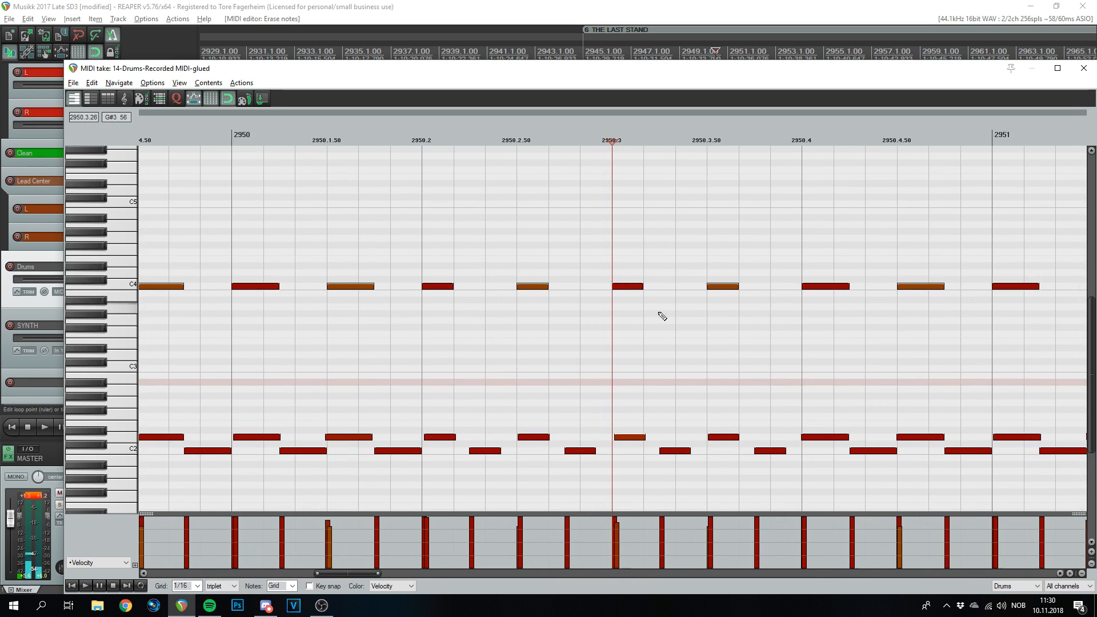
- Swap the C4 hit at 2950.3 for a lower drum note and return to bar 2947
click(632, 341)
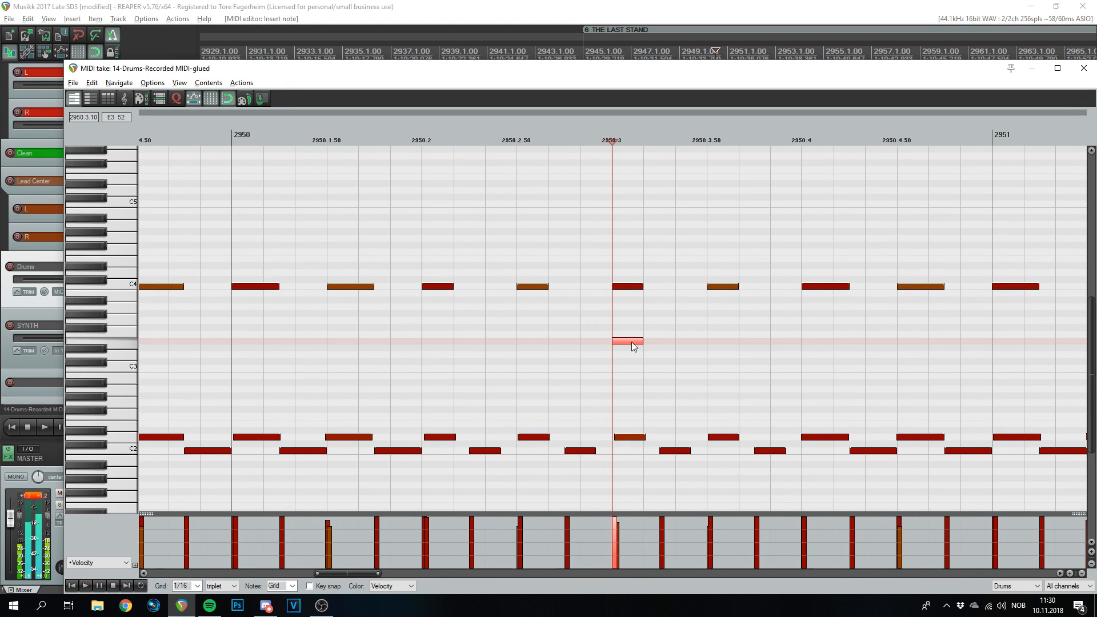
right_click(636, 286)
scroll(599, 297, down, 5)
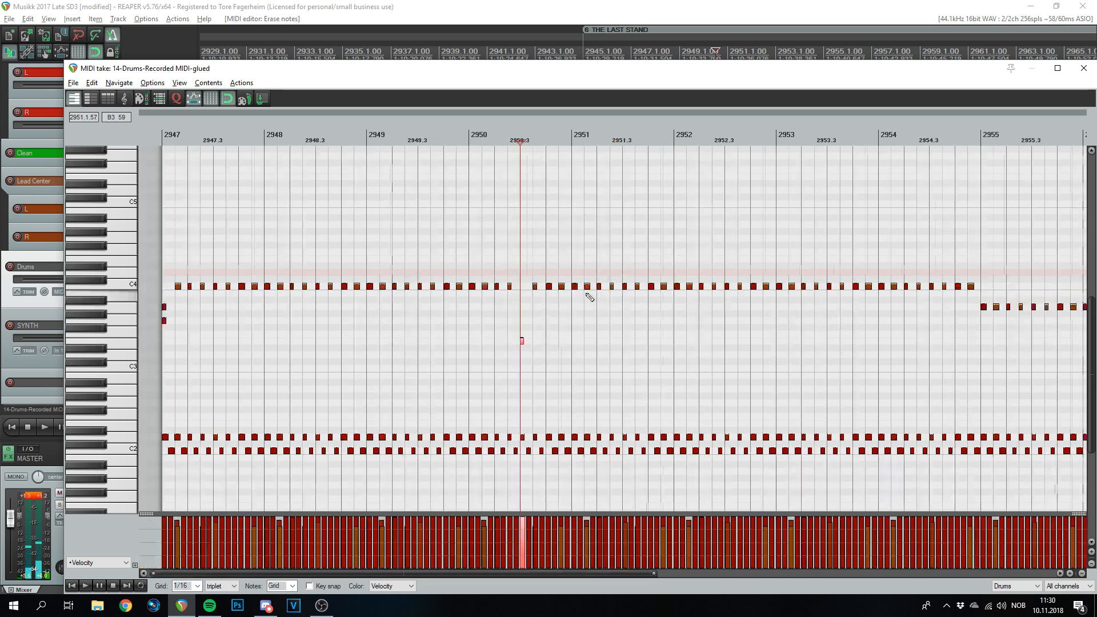
scroll(600, 294, up, 5)
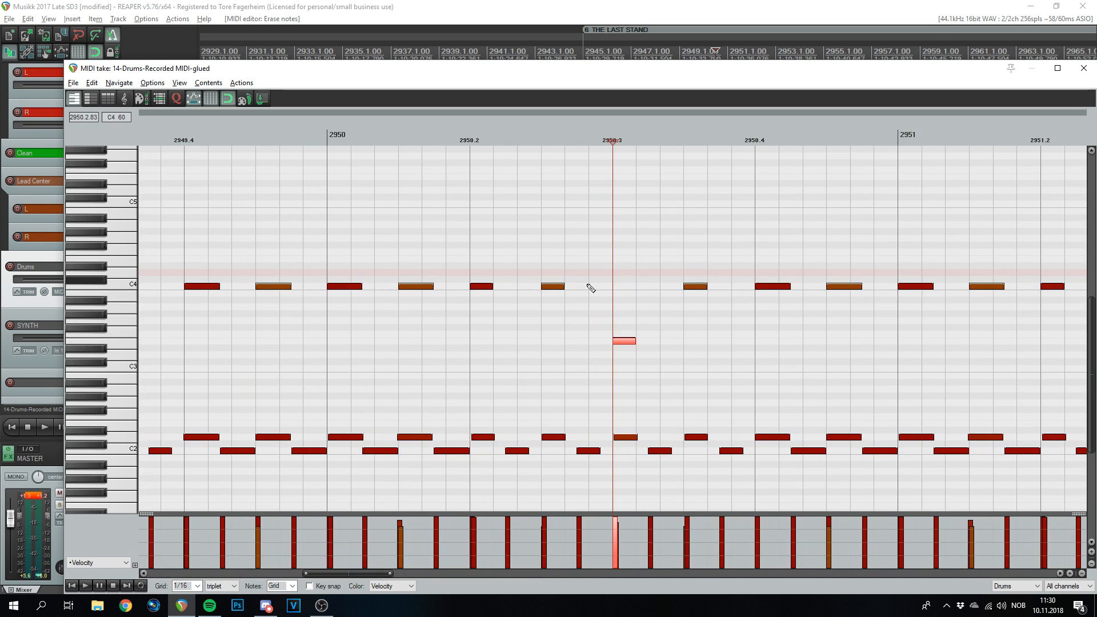
scroll(626, 357, down, 5)
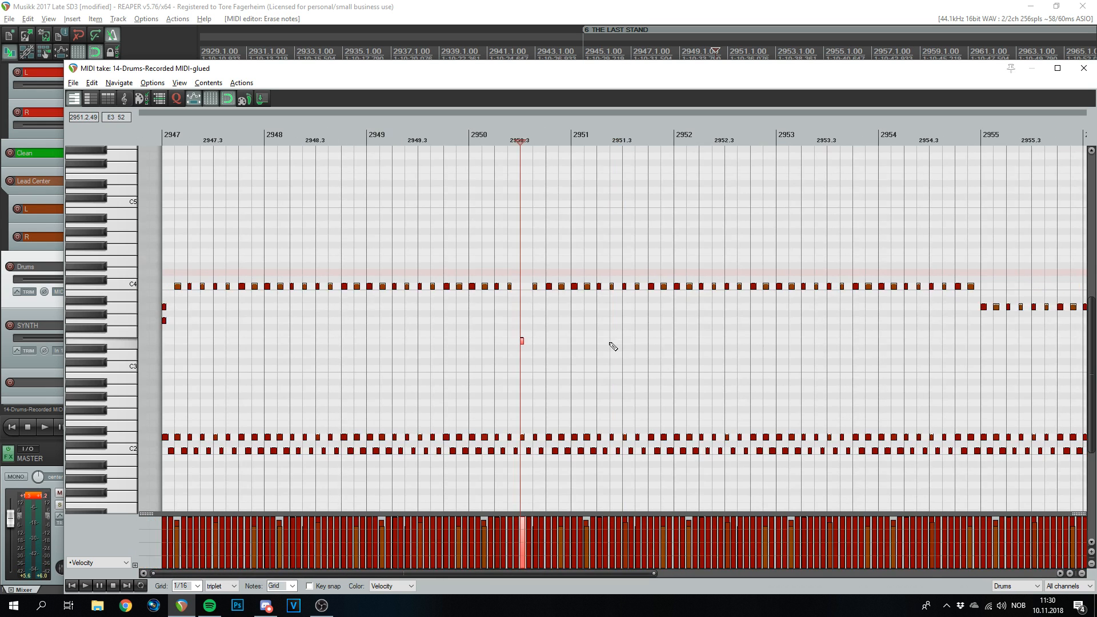
scroll(611, 365, up, 2)
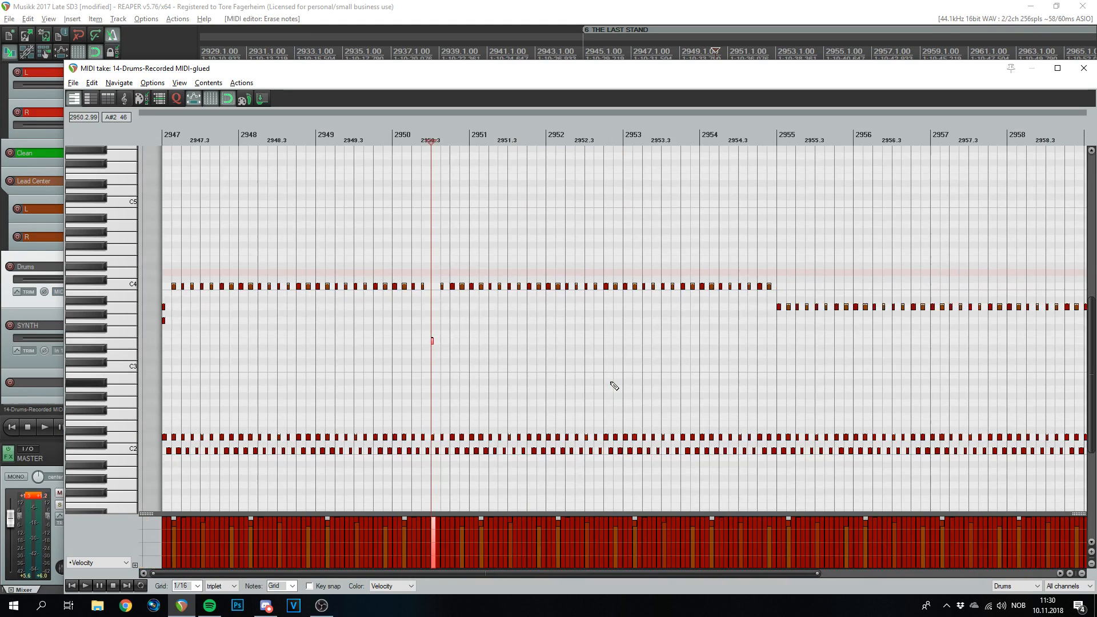
scroll(608, 384, up, 4)
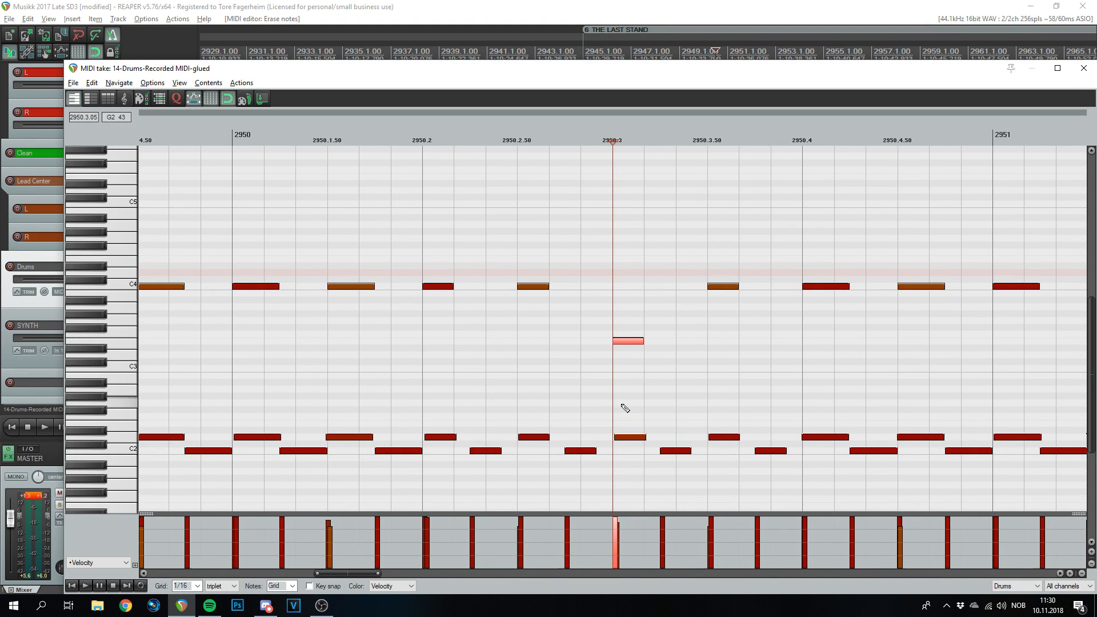
scroll(613, 286, up, 3)
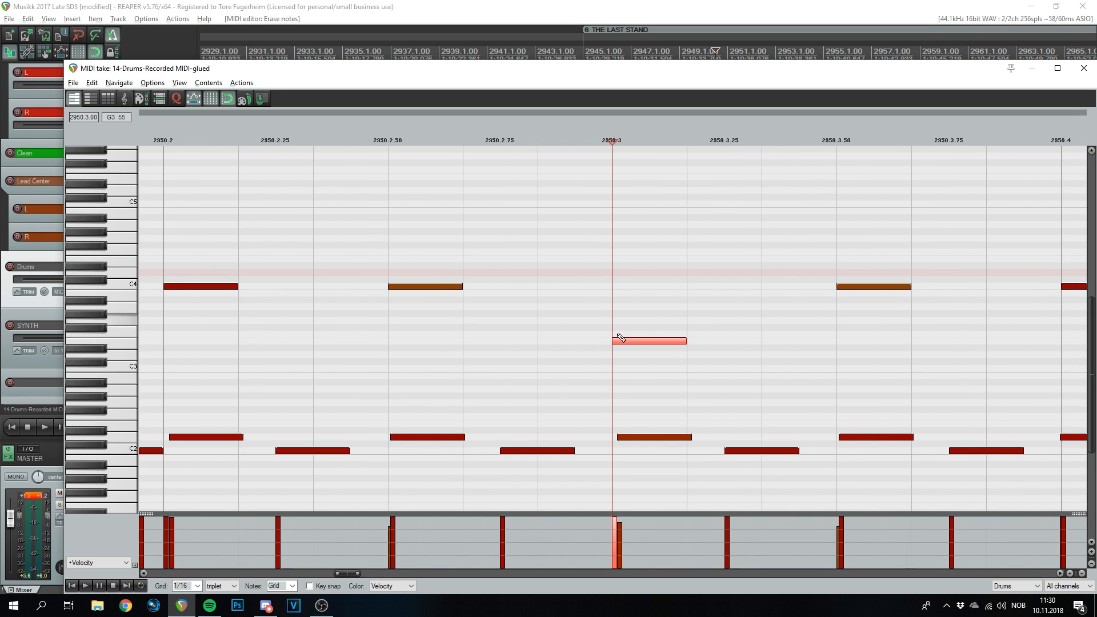
scroll(609, 315, down, 6)
click(158, 138)
scroll(360, 362, up, 3)
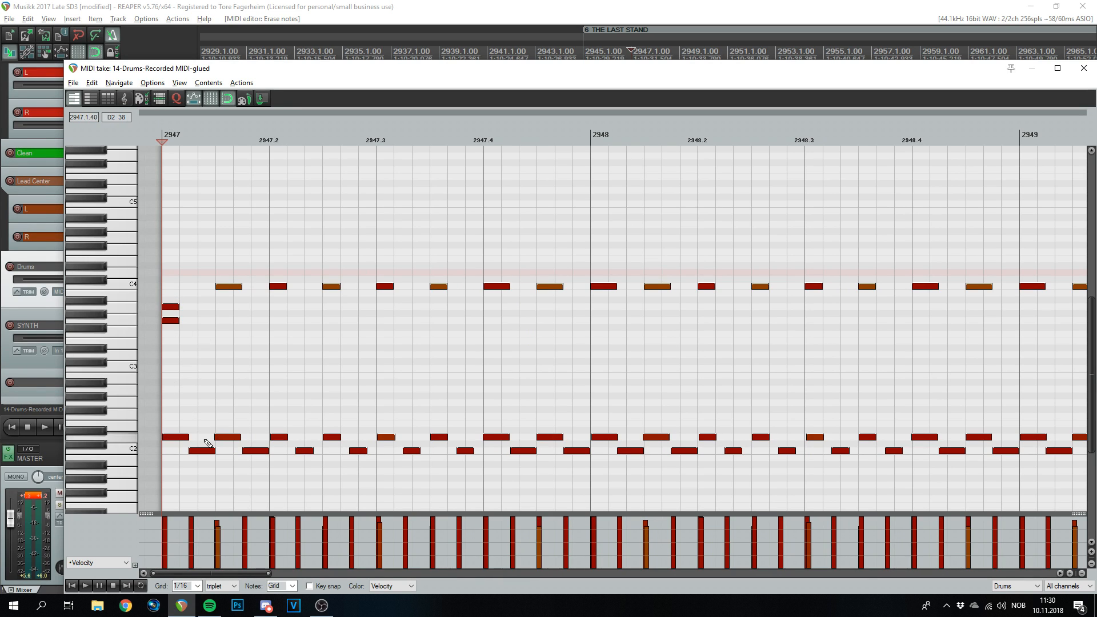
- Delete the D2 hit at the start of bar 2947 and play the pattern from there
double_click(176, 435)
scroll(251, 318, down, 3)
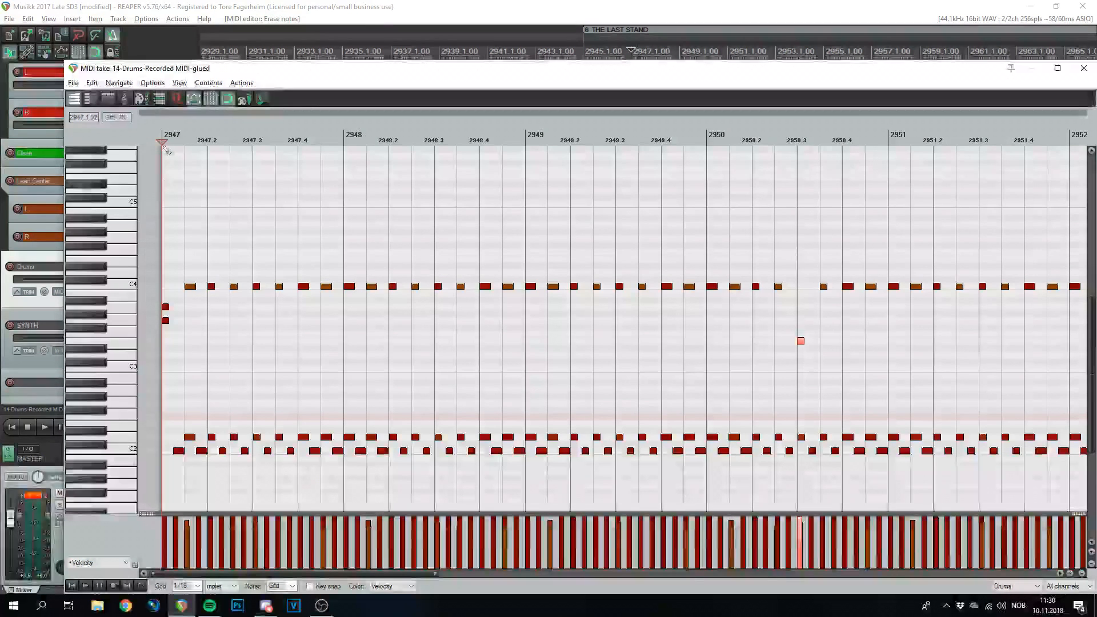
key(space)
key(space)
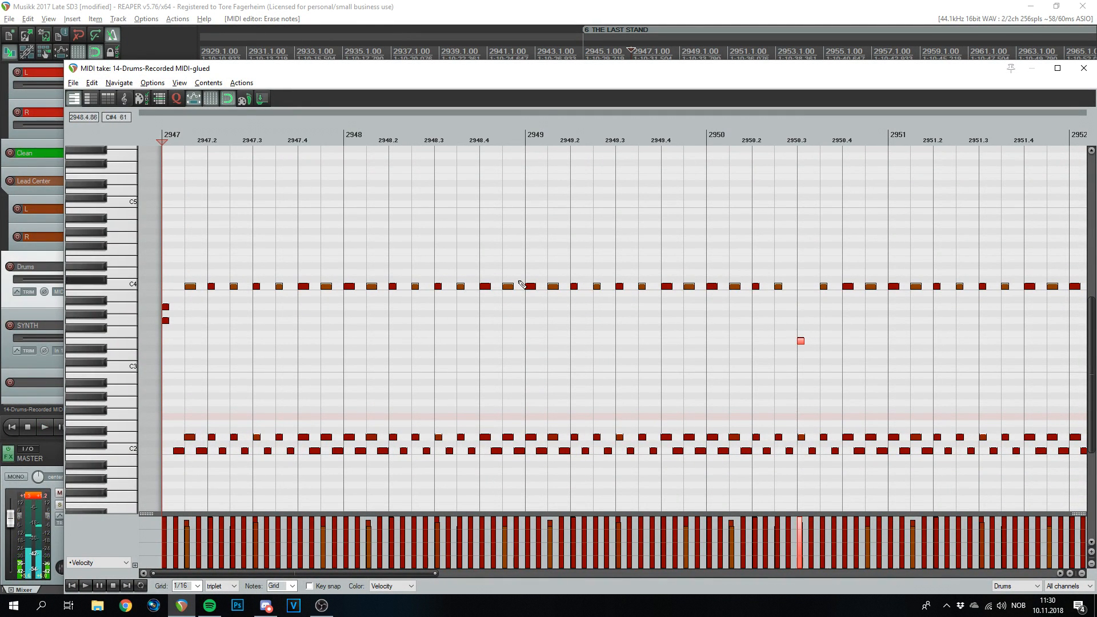
scroll(526, 280, down, 2)
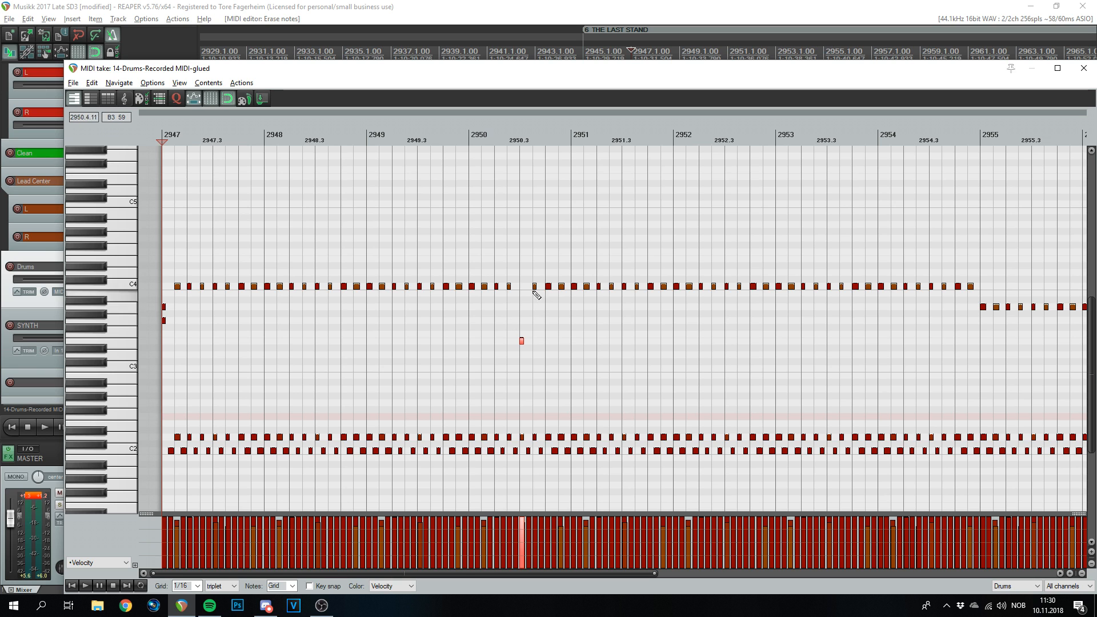
- Add two stacked hits at the start of bar 2951 and audition from 2950.2
scroll(443, 286, down, 2)
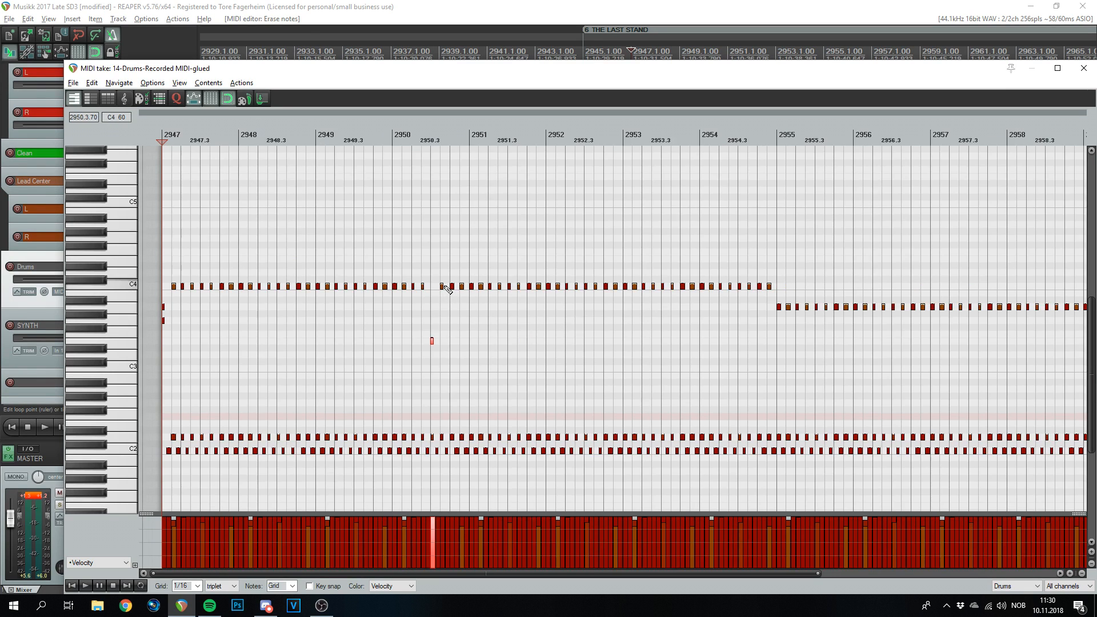
key(space)
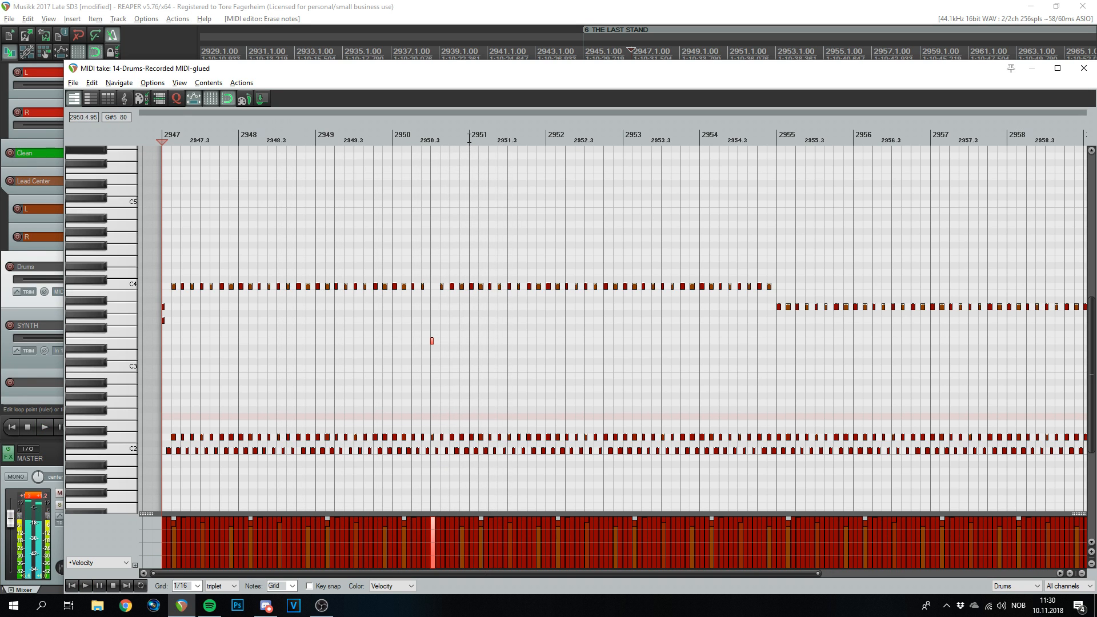
key(space)
scroll(634, 320, up, 5)
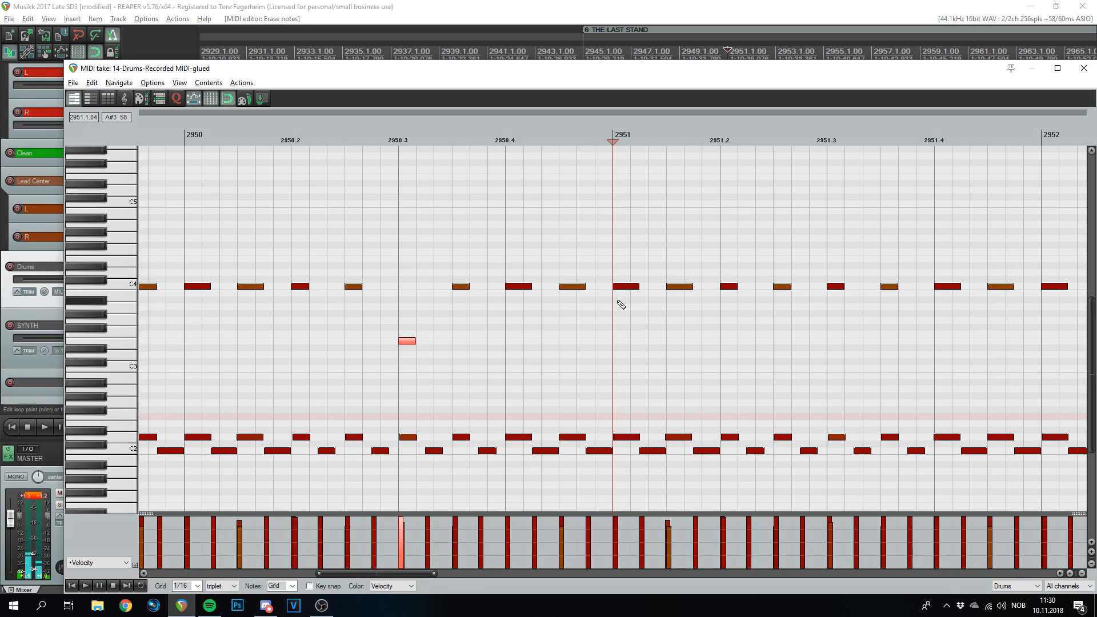
click(623, 308)
click(623, 321)
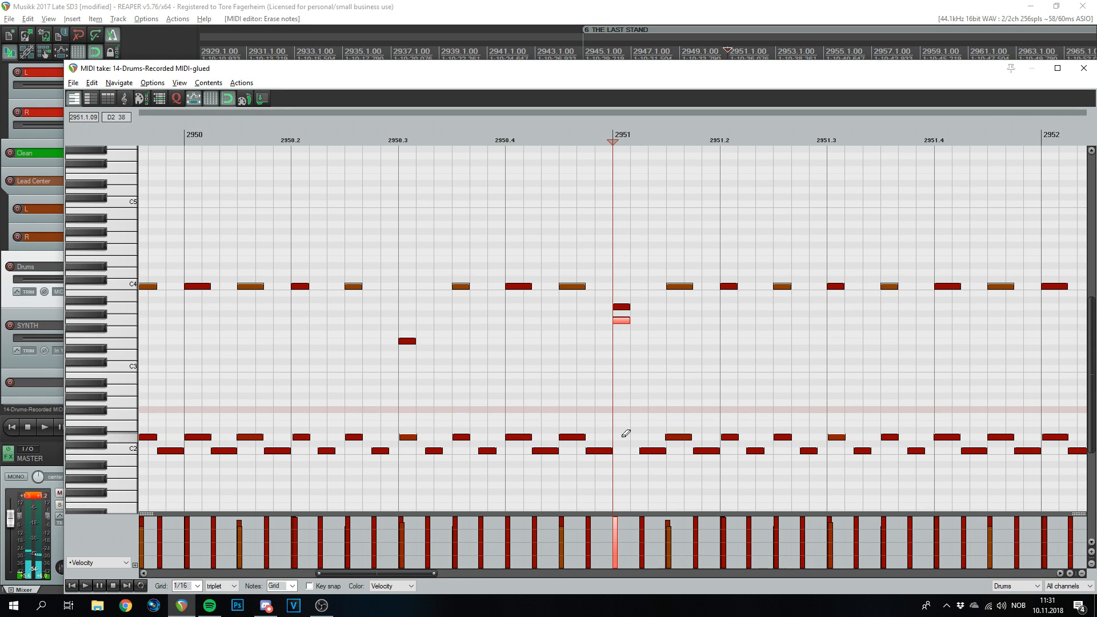
scroll(668, 326, down, 5)
scroll(224, 321, down, 3)
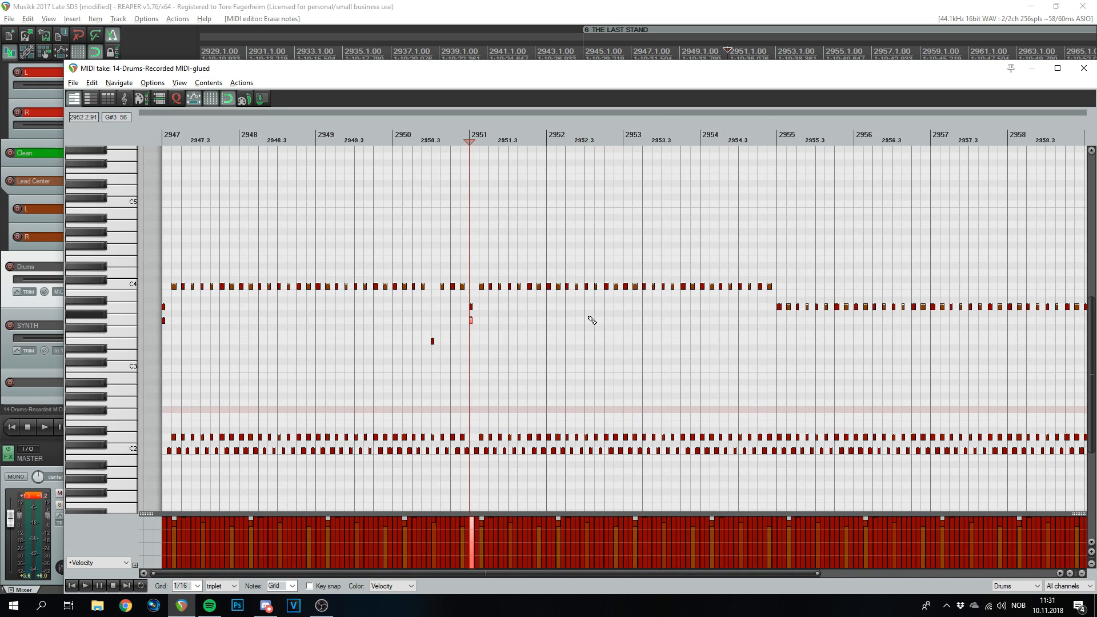
scroll(570, 320, up, 5)
click(469, 138)
key(space)
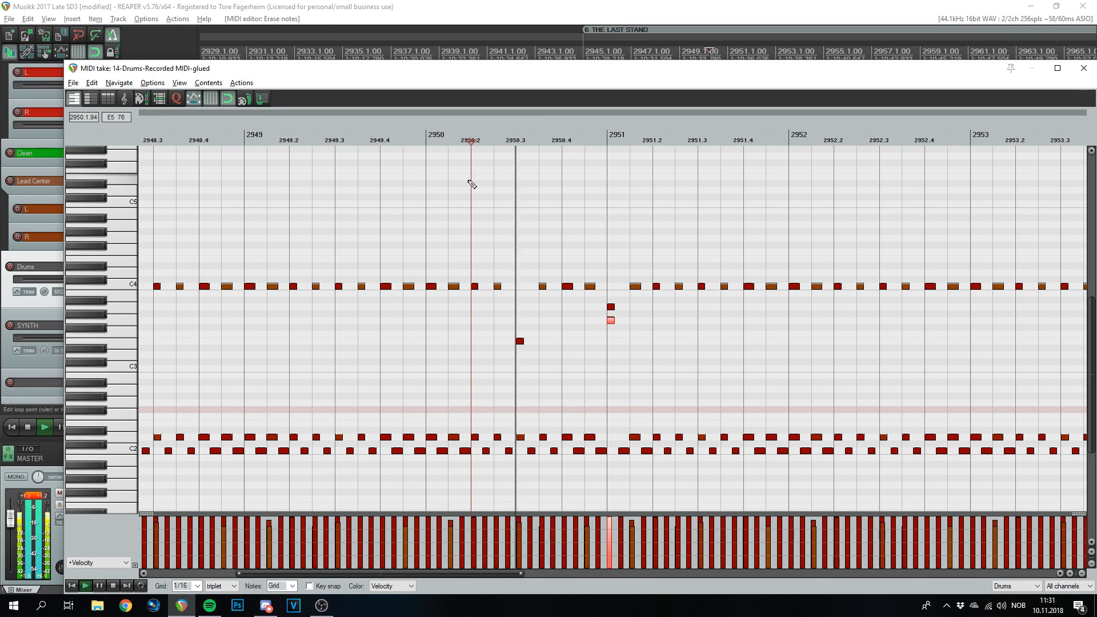
scroll(593, 261, down, 5)
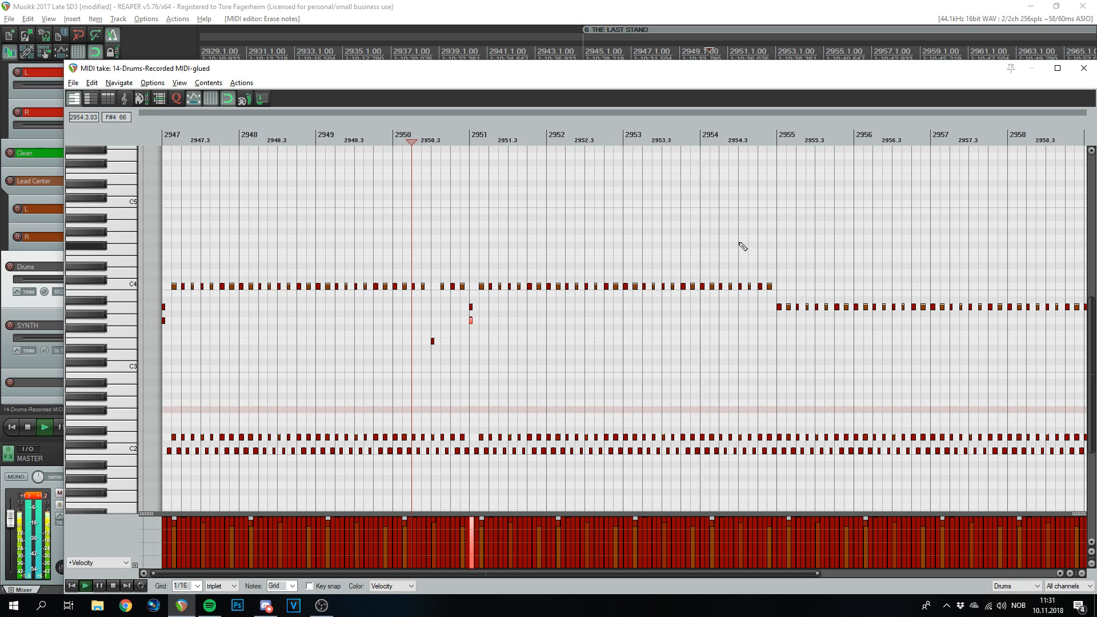
key(space)
- Add a G3 hit at the start of bar 2955 and play back from 2954.1
click(759, 139)
scroll(823, 281, up, 5)
scroll(823, 281, up, 2)
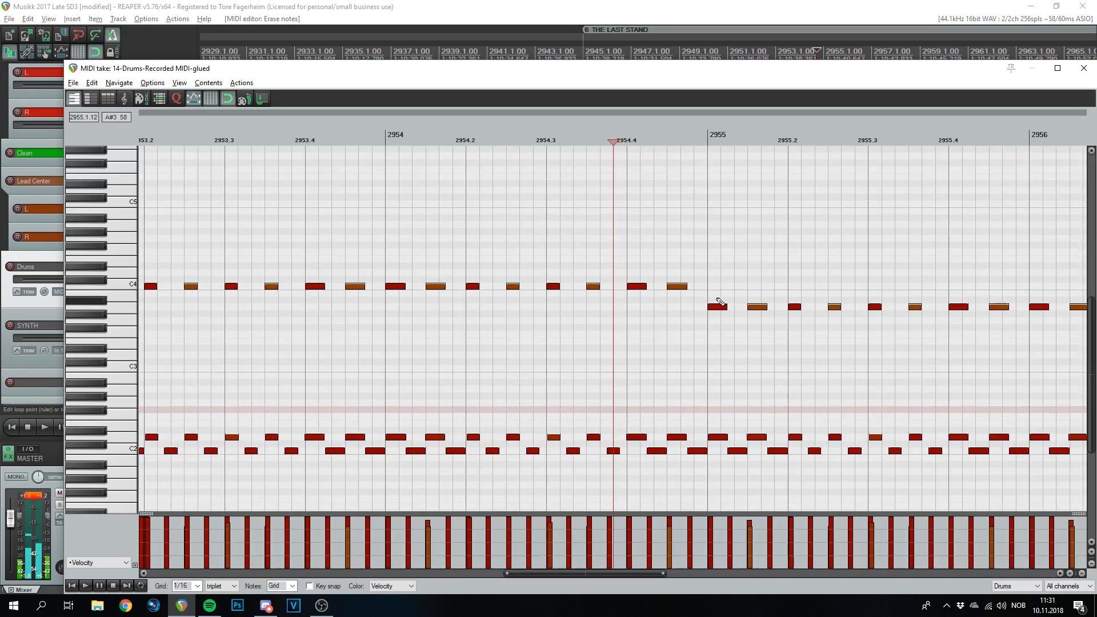
click(715, 321)
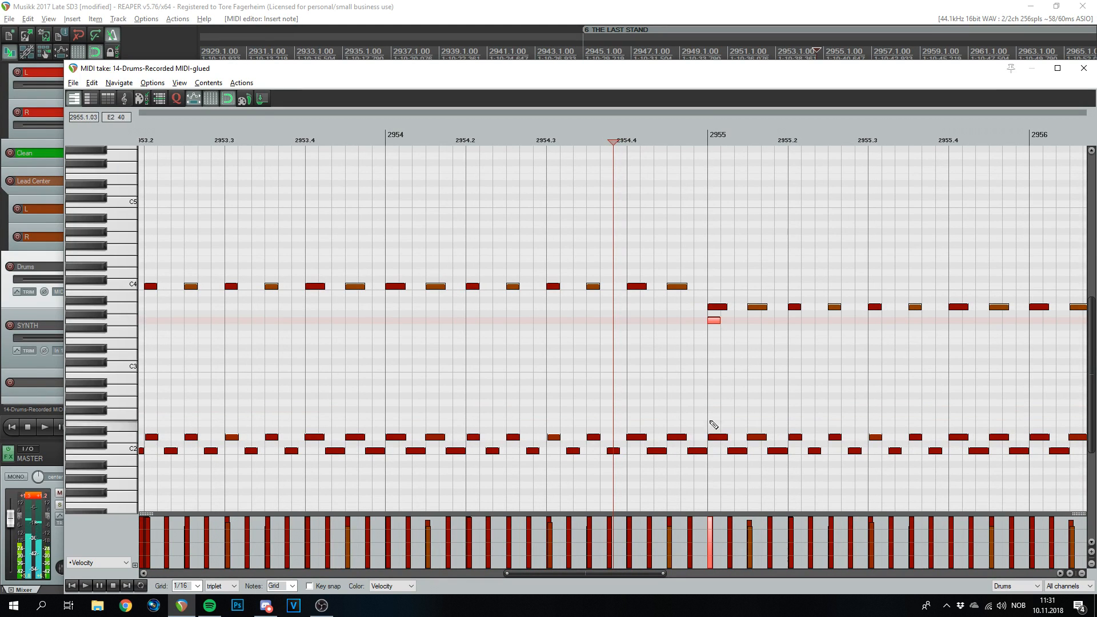
scroll(715, 387, down, 3)
key(space)
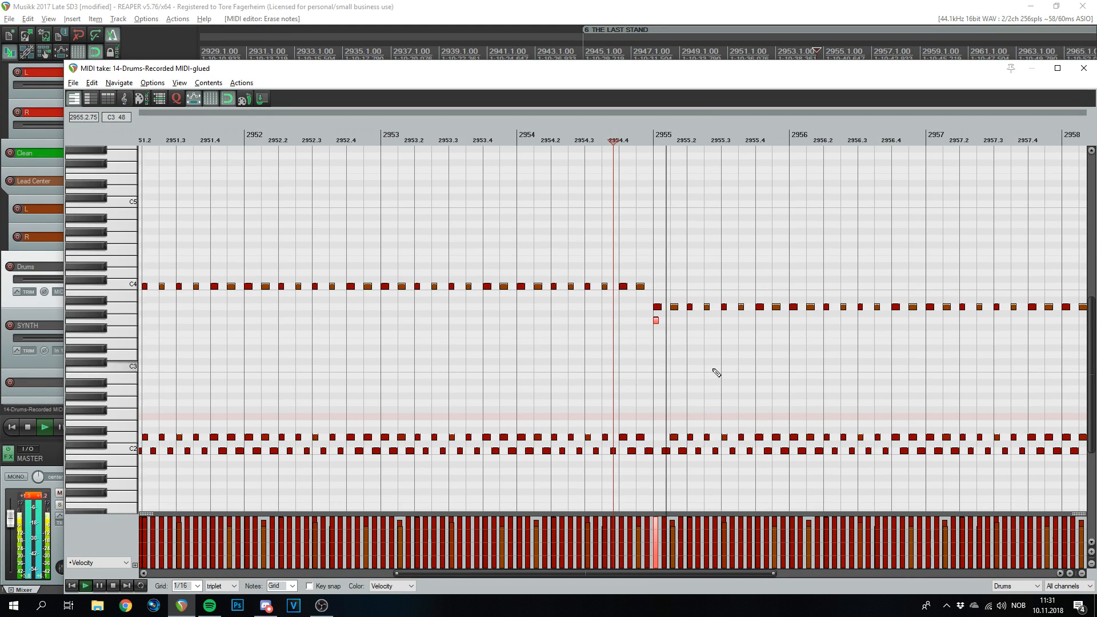
click(538, 135)
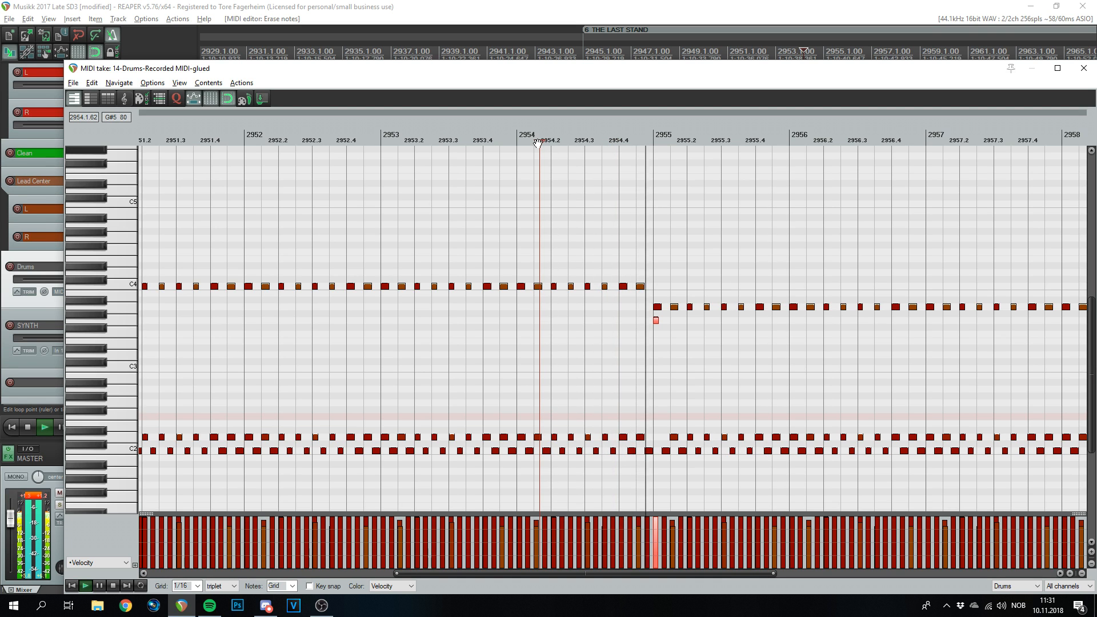
- Replace the upper hit at bar 2959 with an E3 note and audition from 2958.3
scroll(707, 325, down, 2)
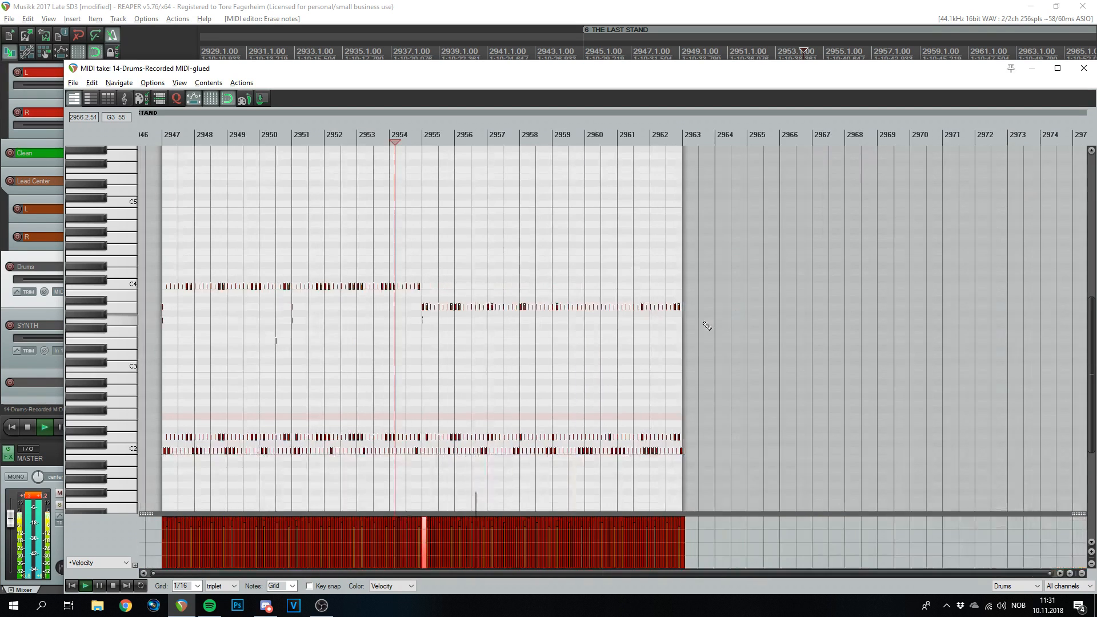
scroll(705, 321, up, 2)
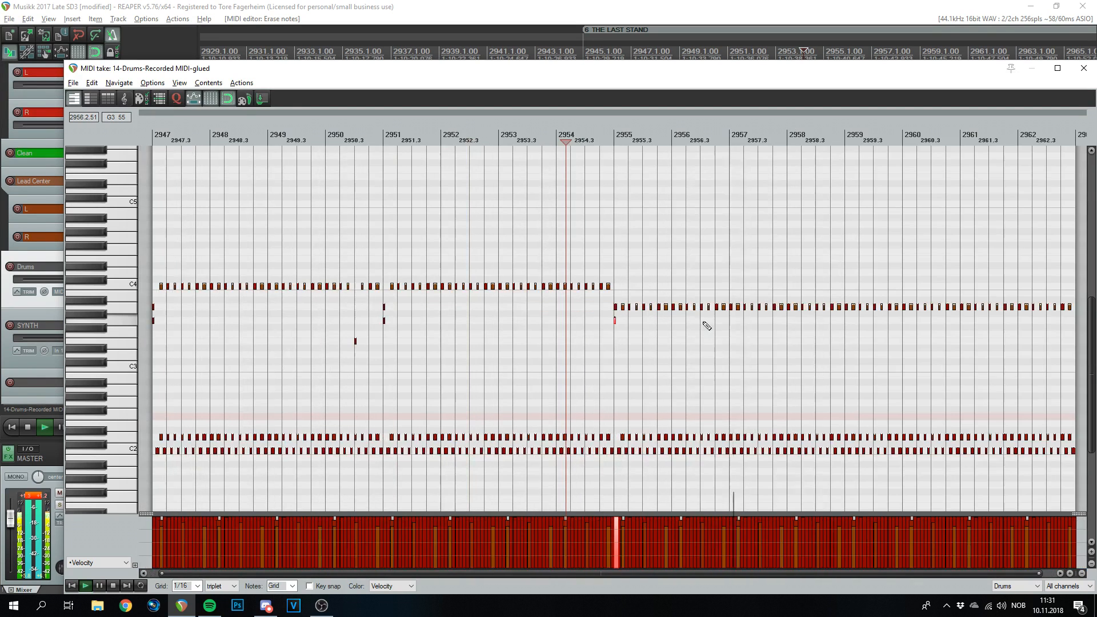
click(844, 166)
scroll(853, 156, up, 5)
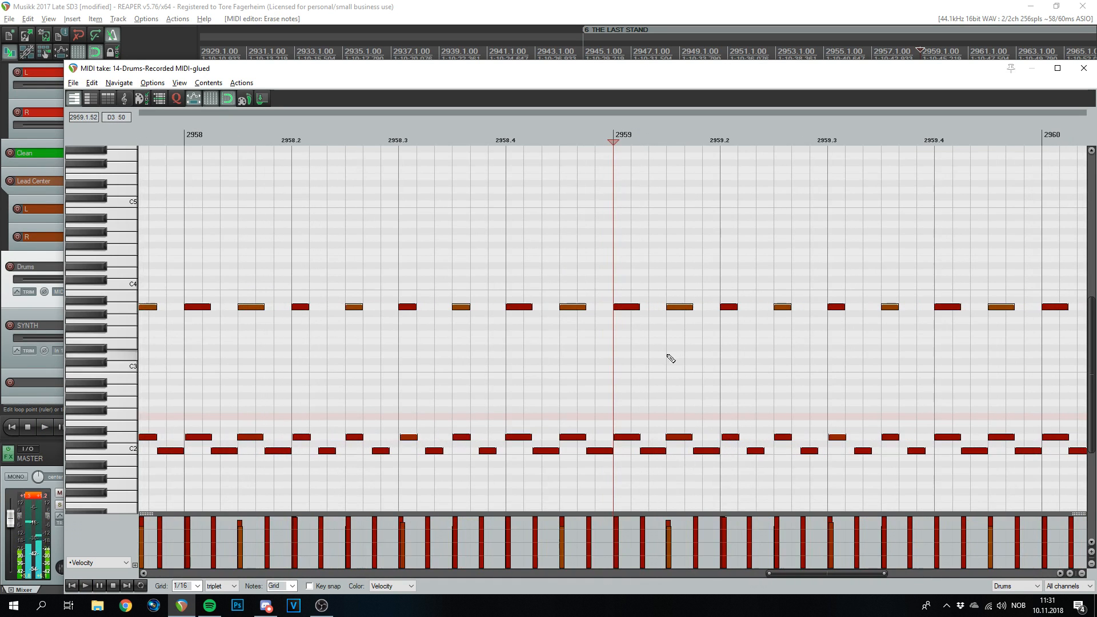
drag(619, 358, 624, 344)
alt+click(627, 305)
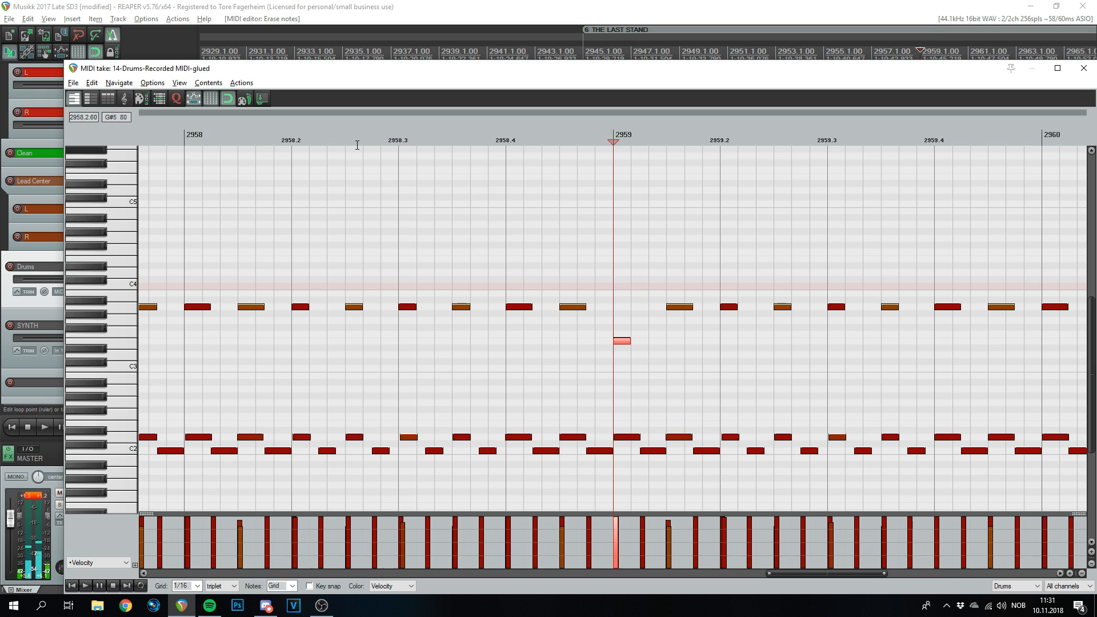
click(364, 142)
key(space)
scroll(681, 289, down, 5)
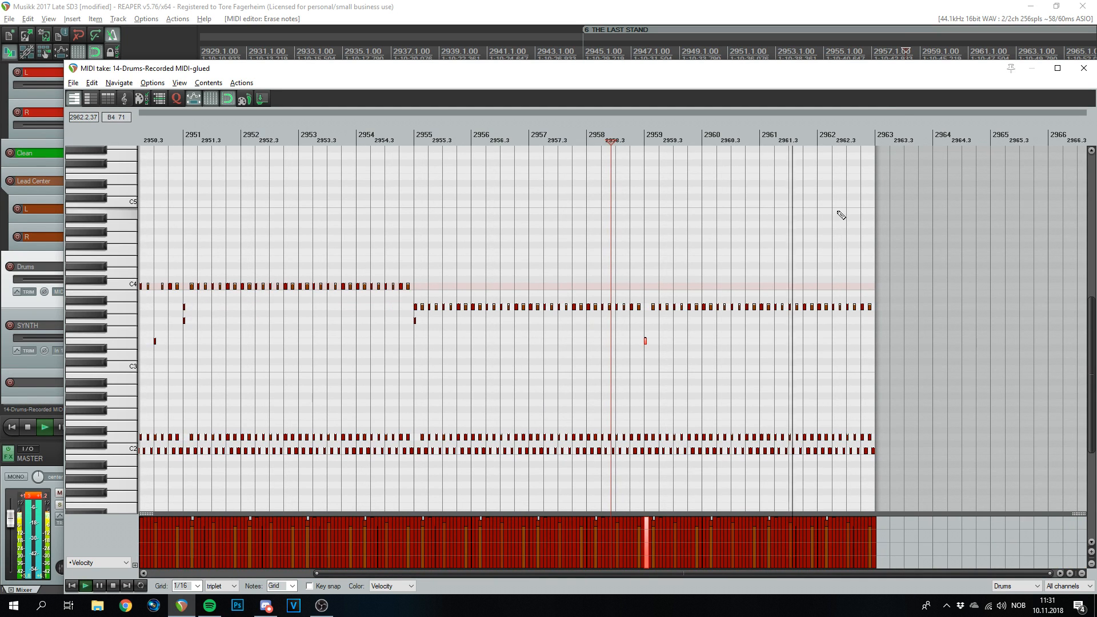
key(space)
- Delete all lower and upper drum notes after beat 2962.3
scroll(937, 361, up, 10)
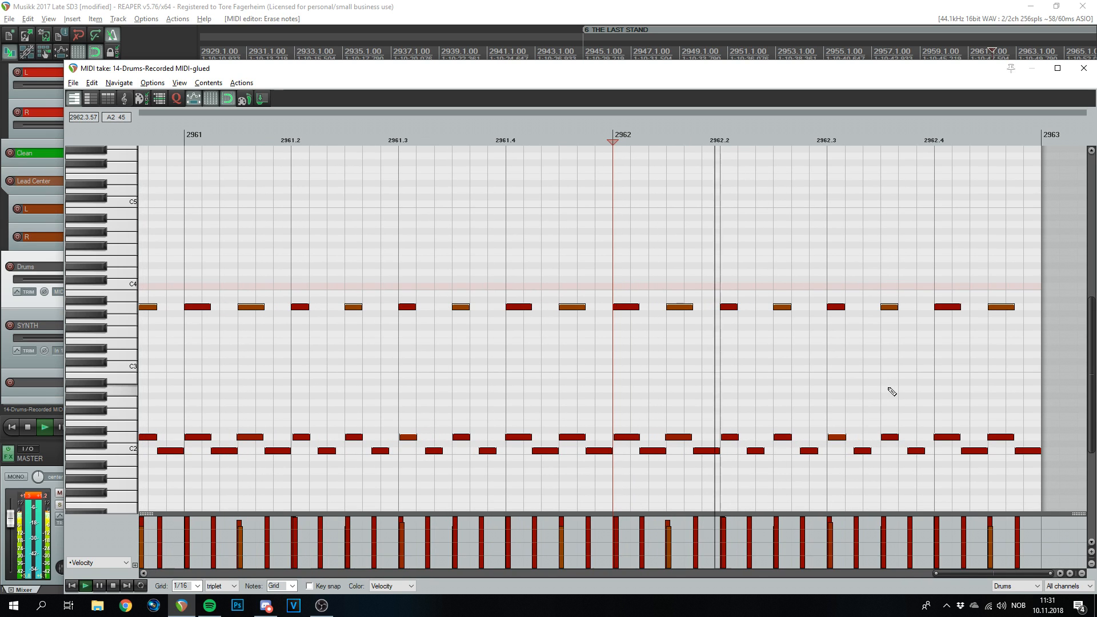
scroll(837, 225, down, 1)
scroll(820, 354, up, 3)
mouse_move(918, 404)
mouse_down()
mouse_move(668, 465)
mouse_move(651, 485)
mouse_up()
drag(865, 278, 693, 358)
key(Delete)
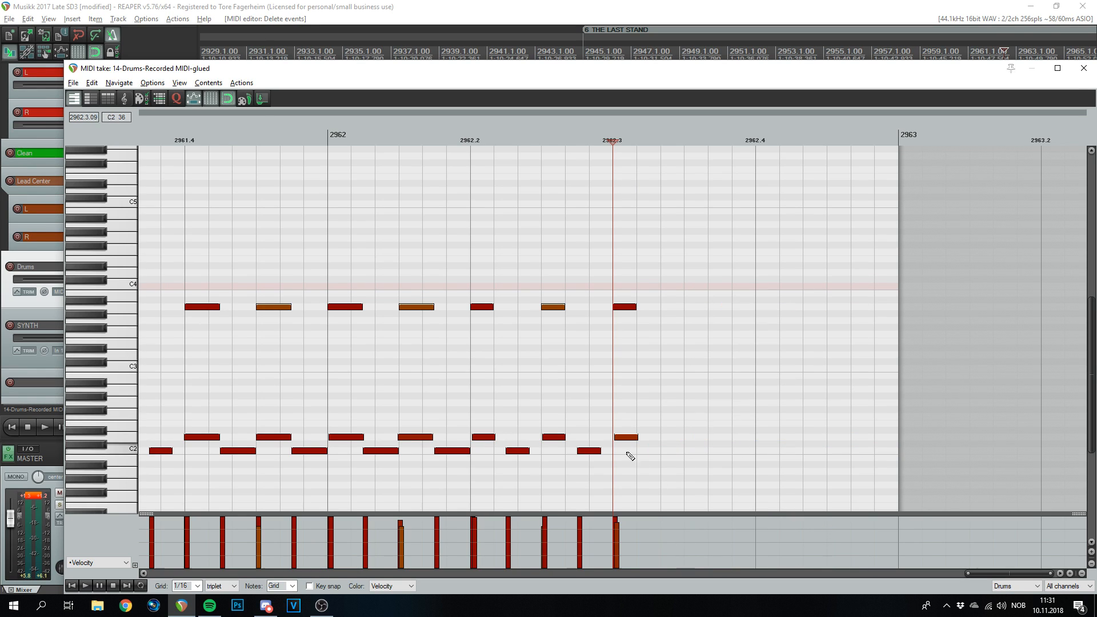
- On a straight grid, build a descending fill from 2962.3 across the C3, tom and D2 rows
click(626, 375)
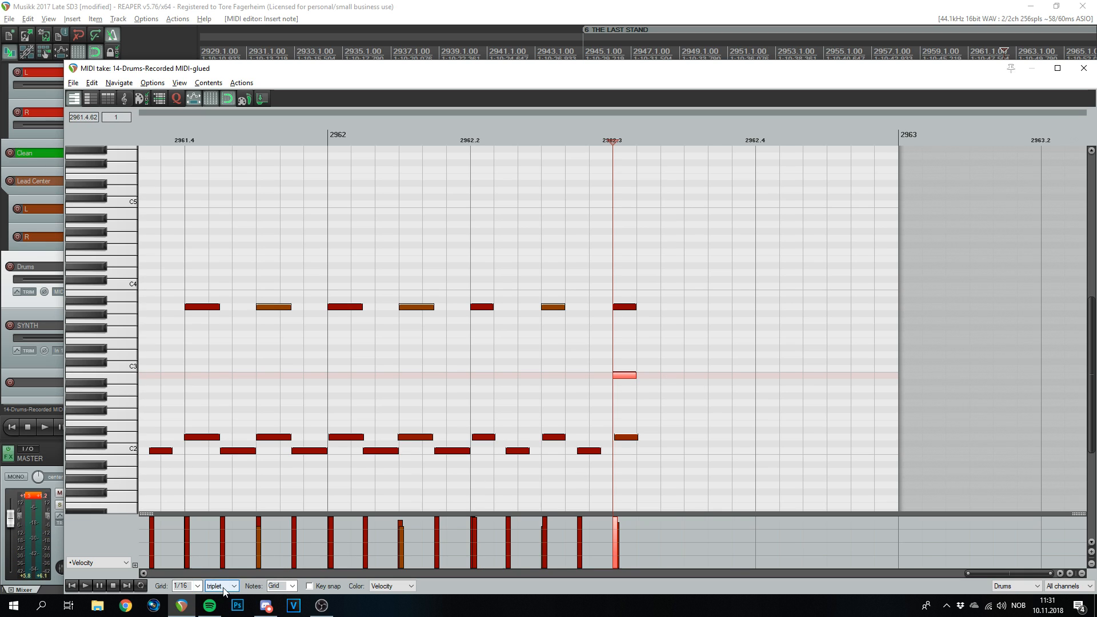
click(230, 554)
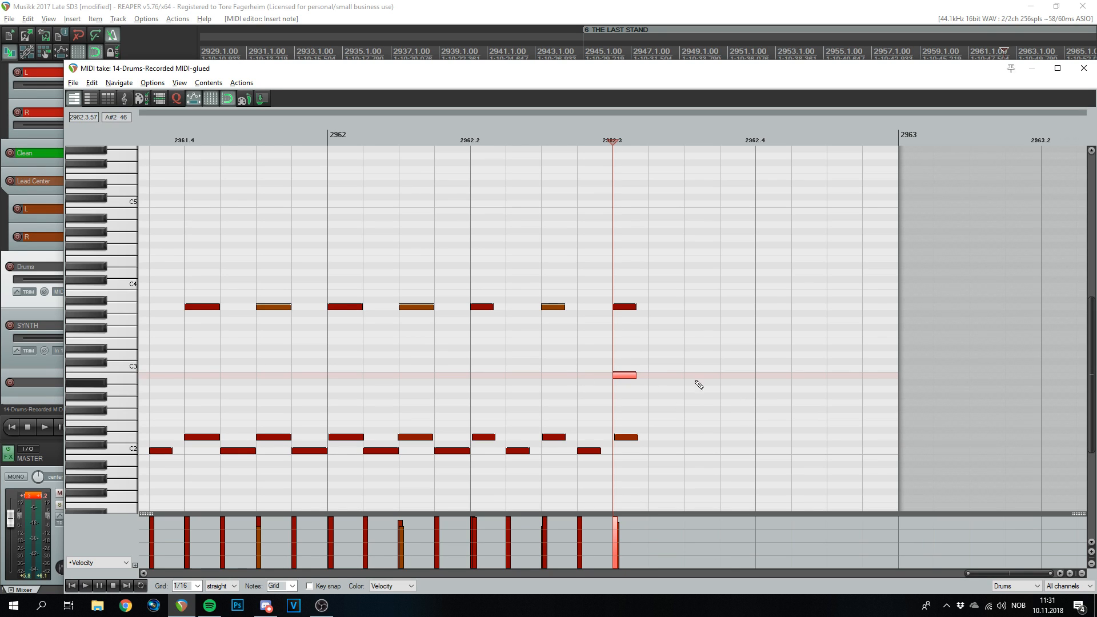
mouse_move(639, 378)
mouse_down()
mouse_move(796, 377)
mouse_move(651, 373)
mouse_up()
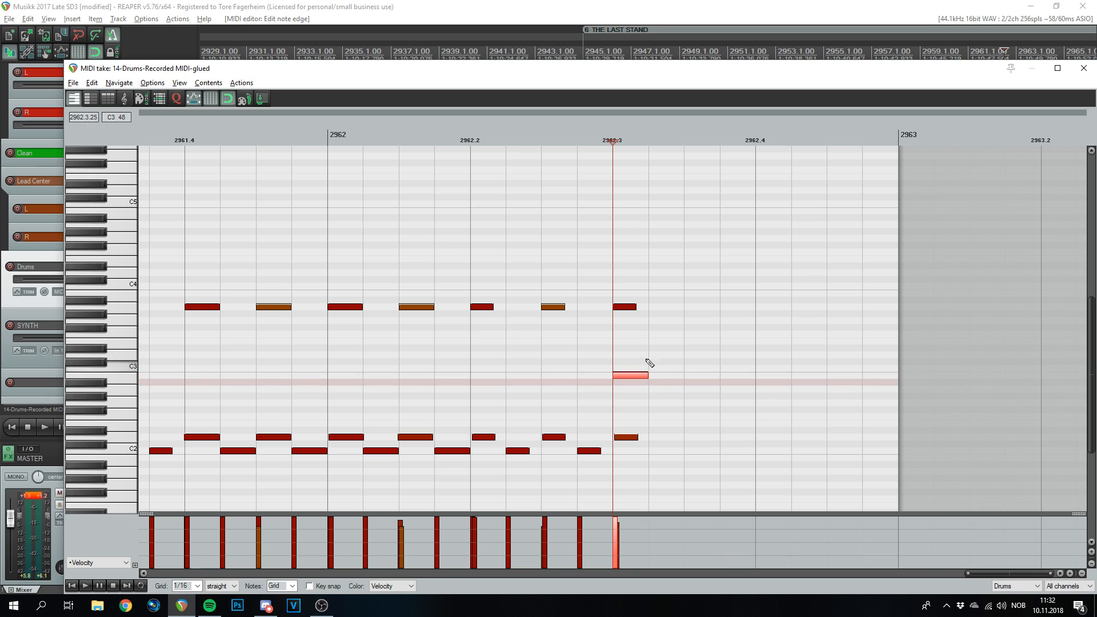
click(673, 376)
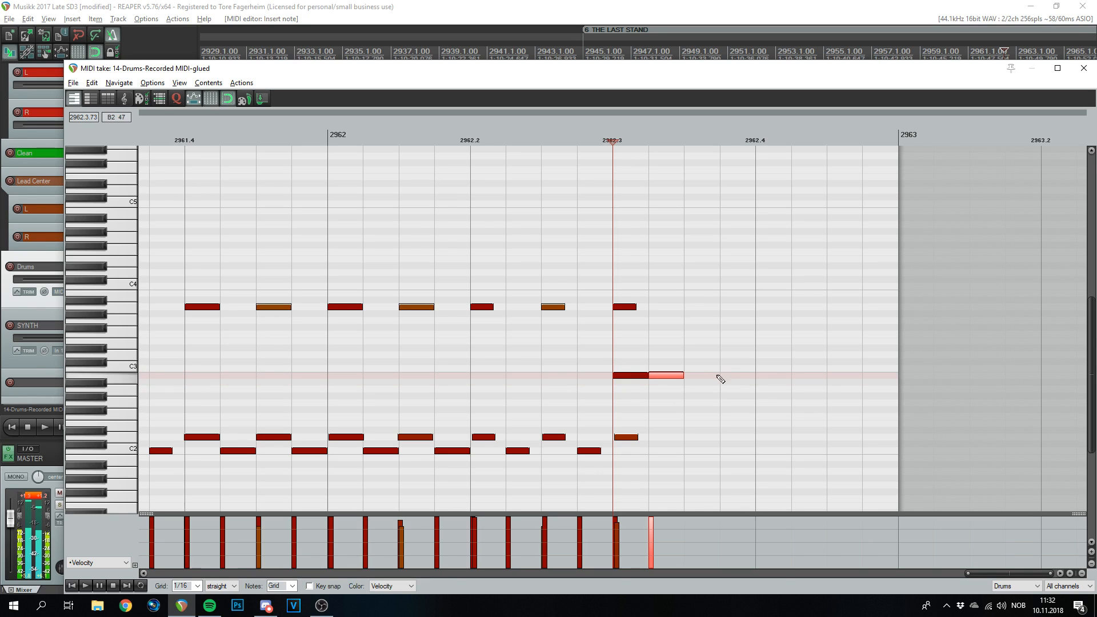
click(705, 402)
click(749, 404)
click(771, 437)
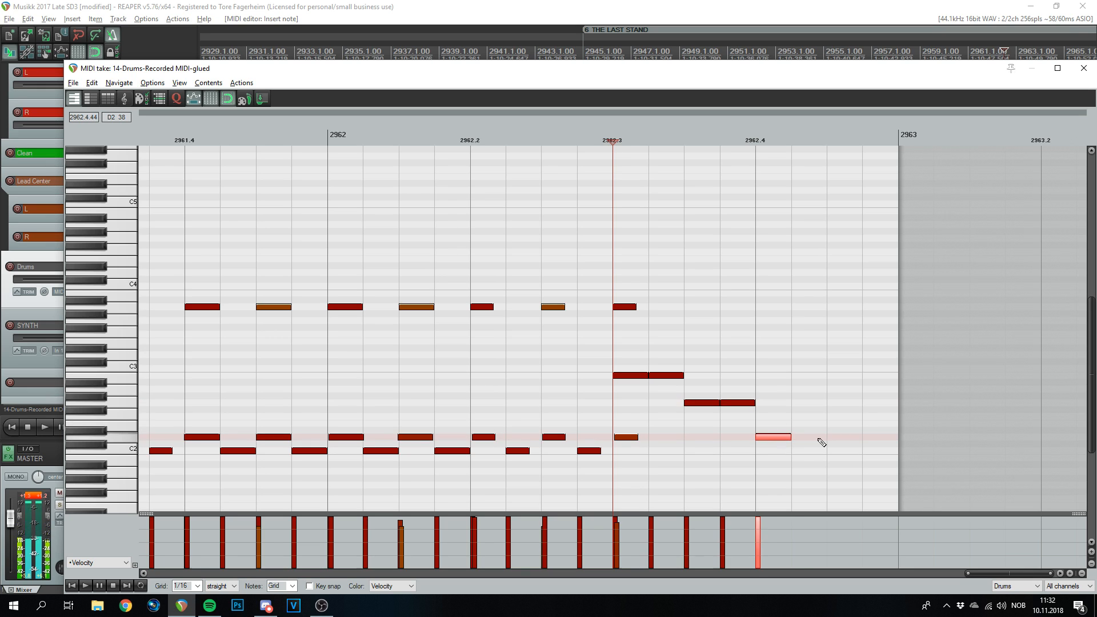
click(807, 437)
click(845, 438)
click(877, 438)
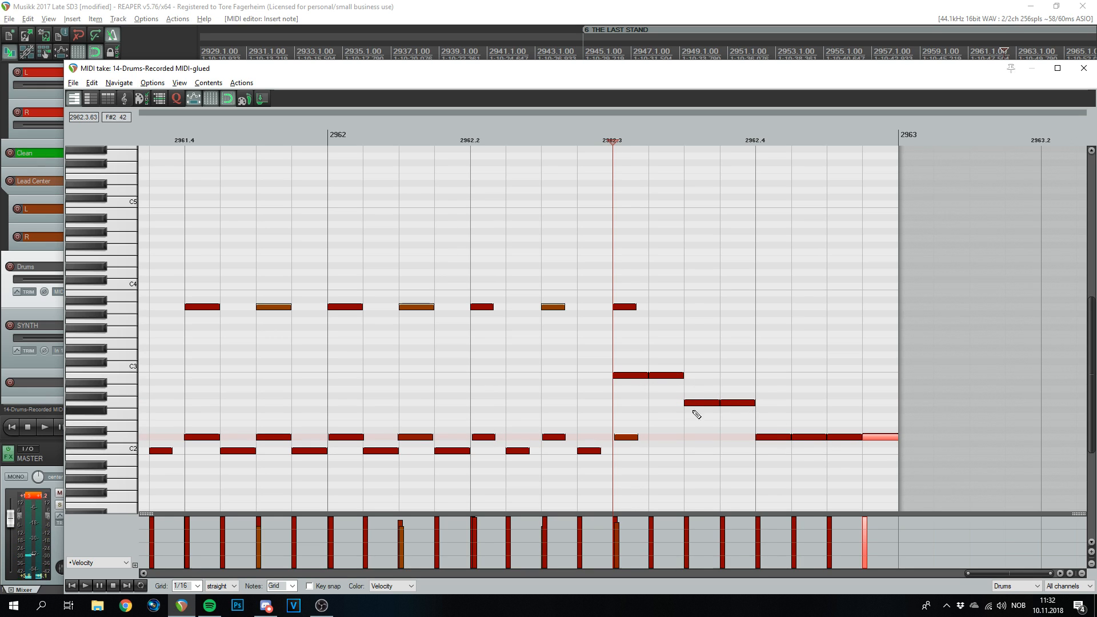
- Play the new fill back from the start of bar 2962
scroll(825, 413, down, 4)
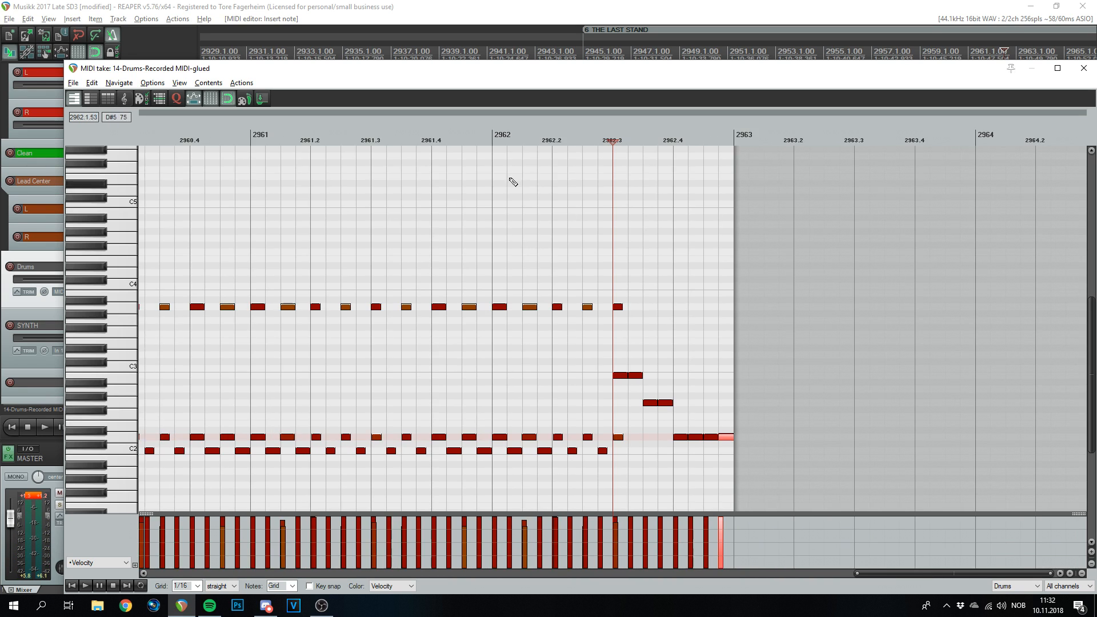
click(494, 142)
key(space)
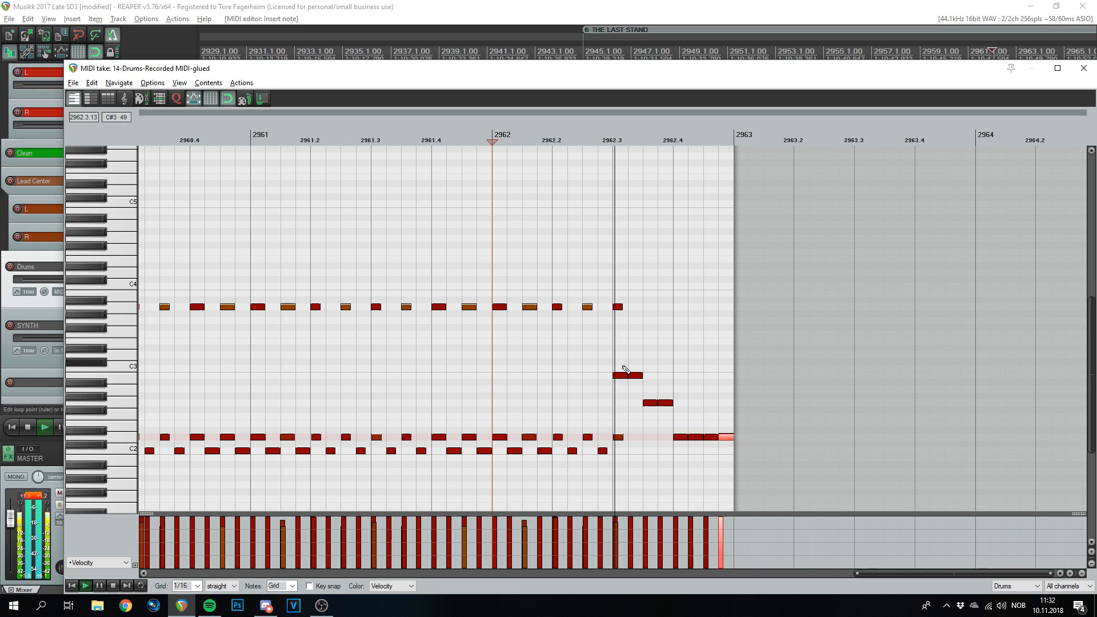
key(space)
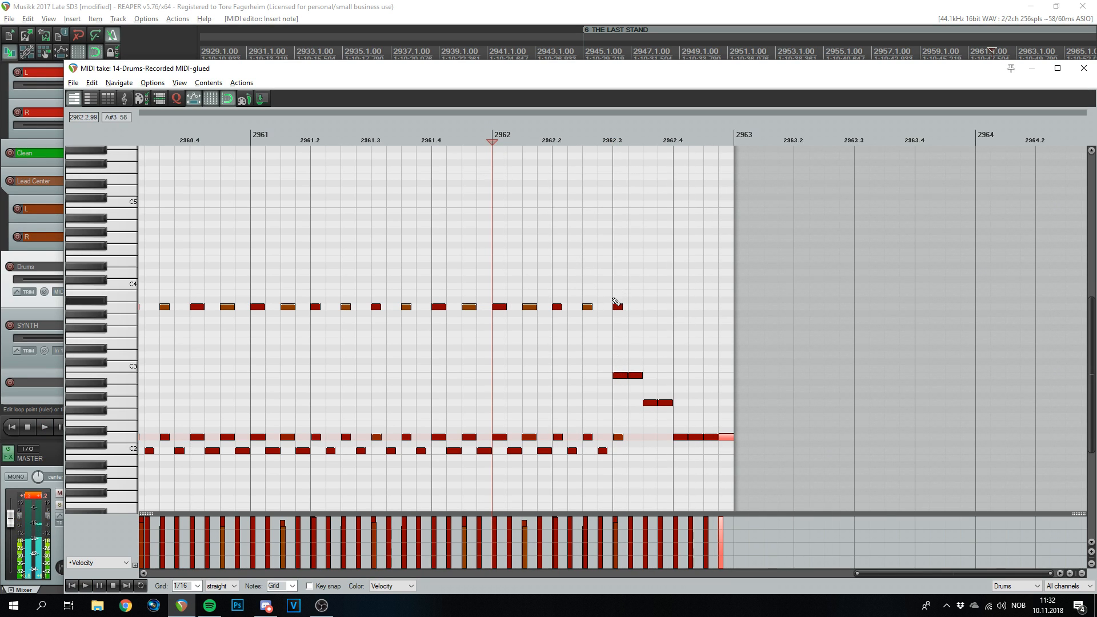
- Erase the clashing lower and upper notes in the fill and audition from 2961.3
scroll(652, 354, up, 3)
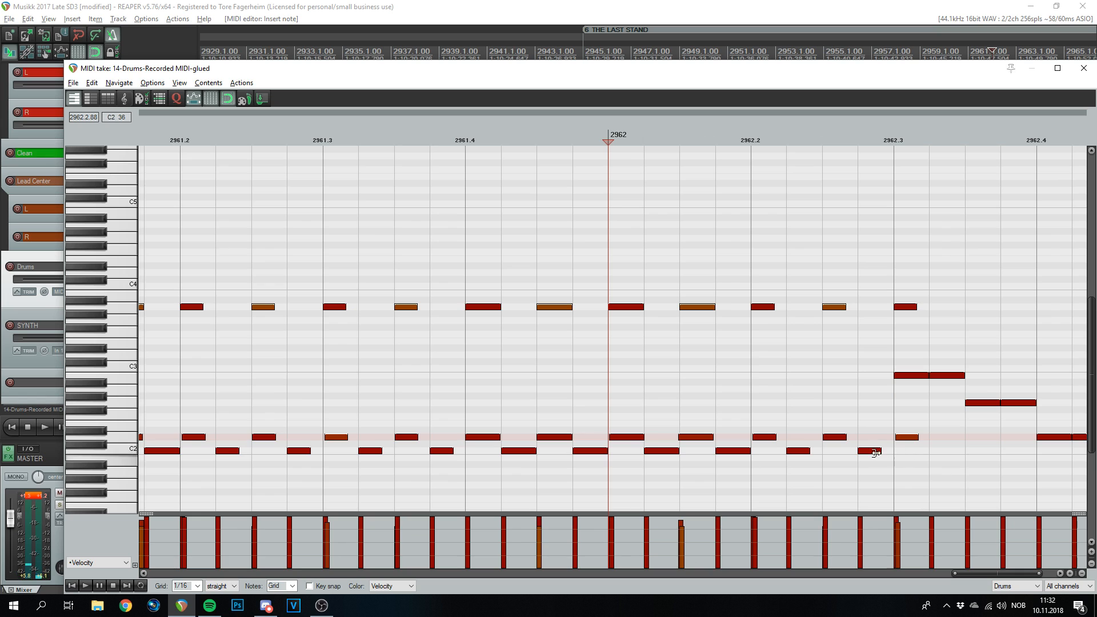
right_click(907, 438)
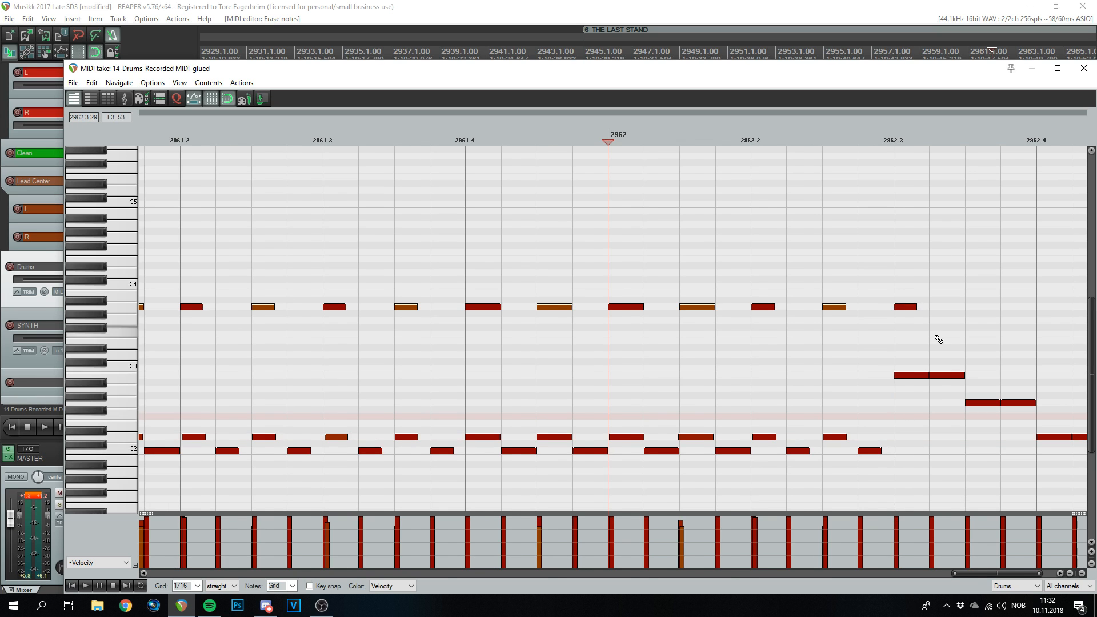
scroll(799, 402, down, 3)
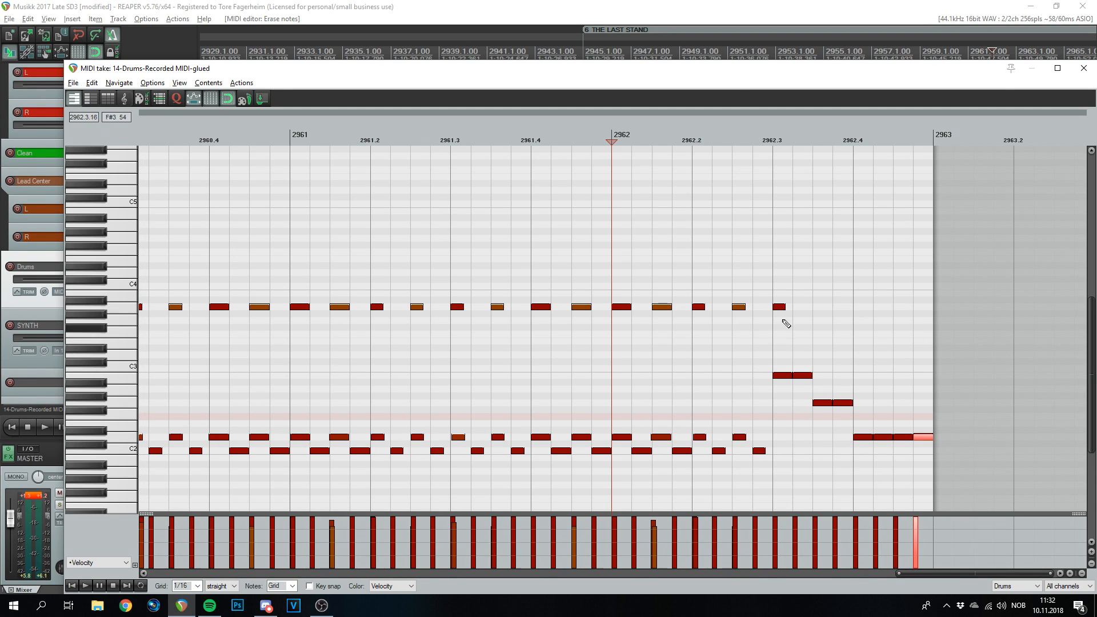
right_click(778, 307)
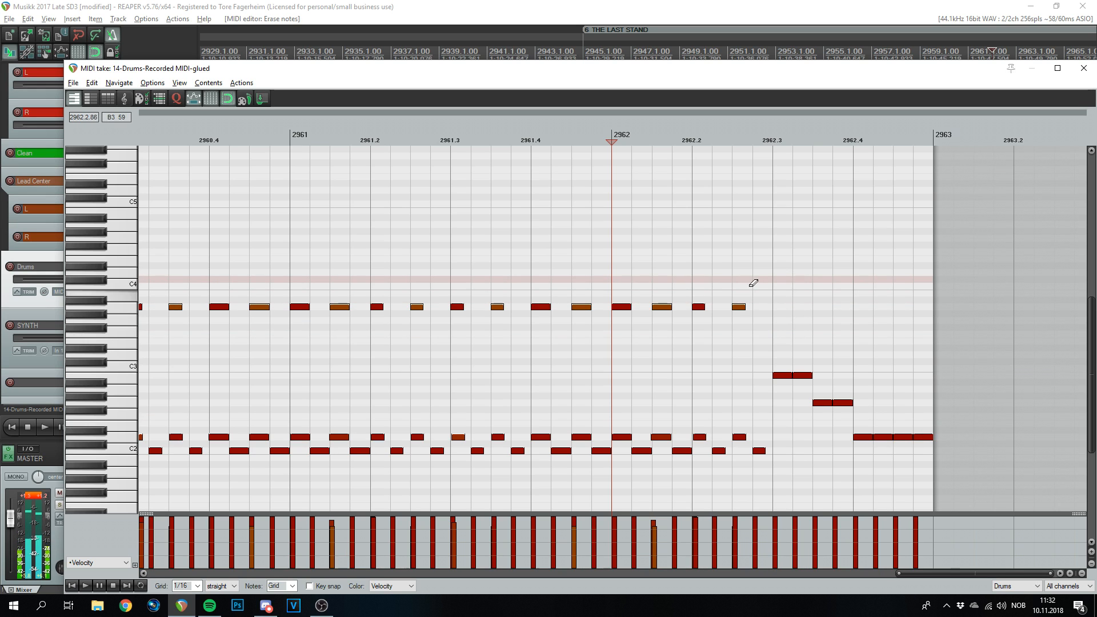
click(450, 139)
key(space)
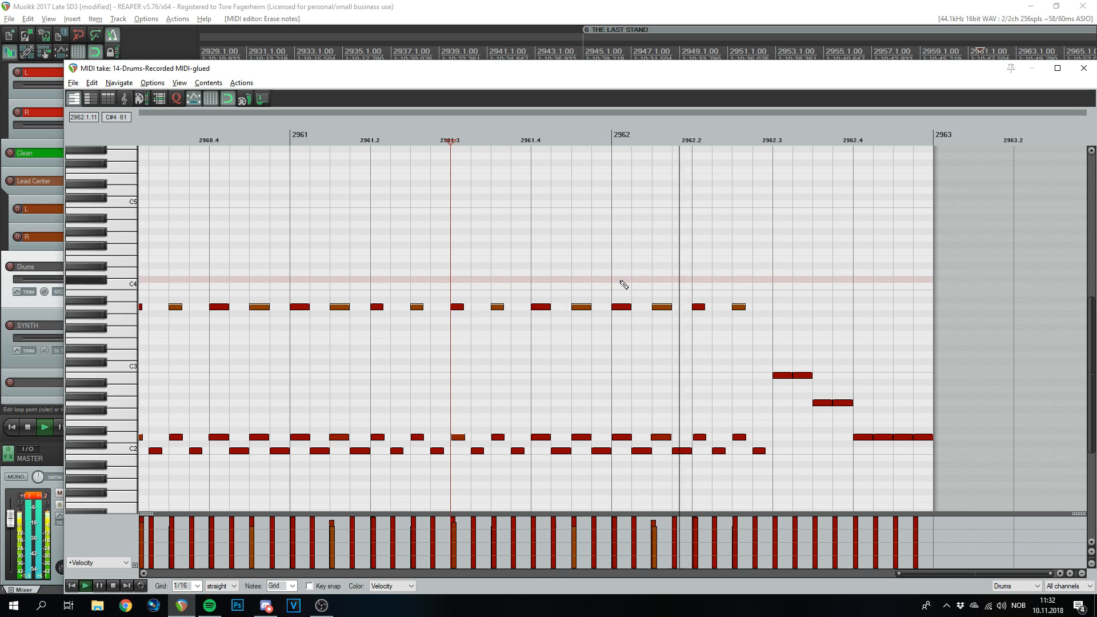
scroll(697, 294, down, 4)
key(space)
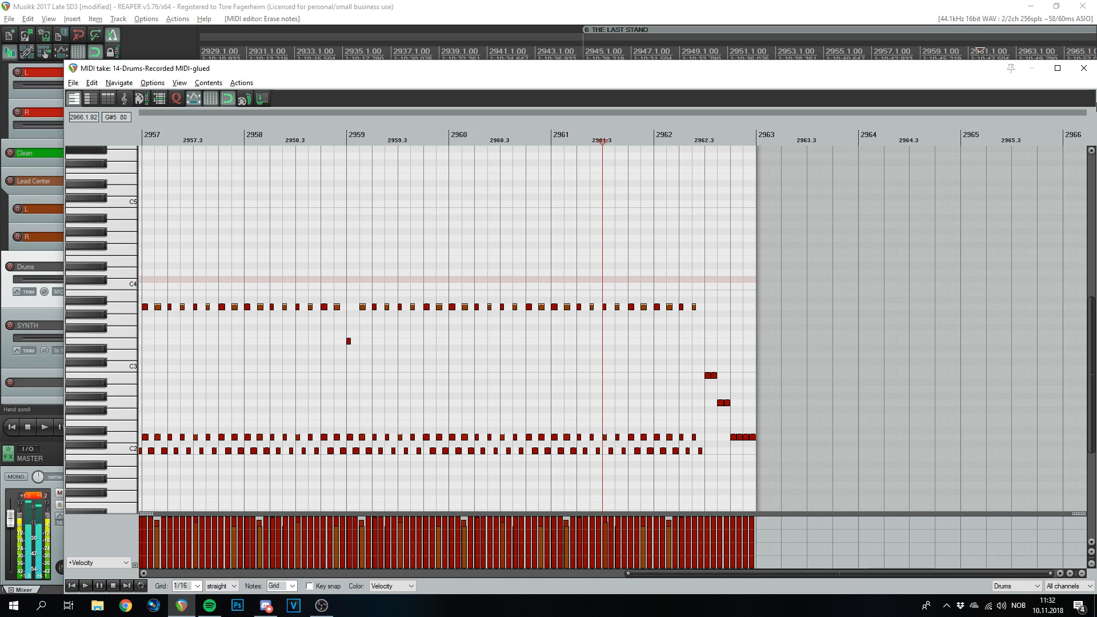
- Close the MIDI editor and Ctrl-drag a copy of the short Drums item past the glued pattern
click(1084, 70)
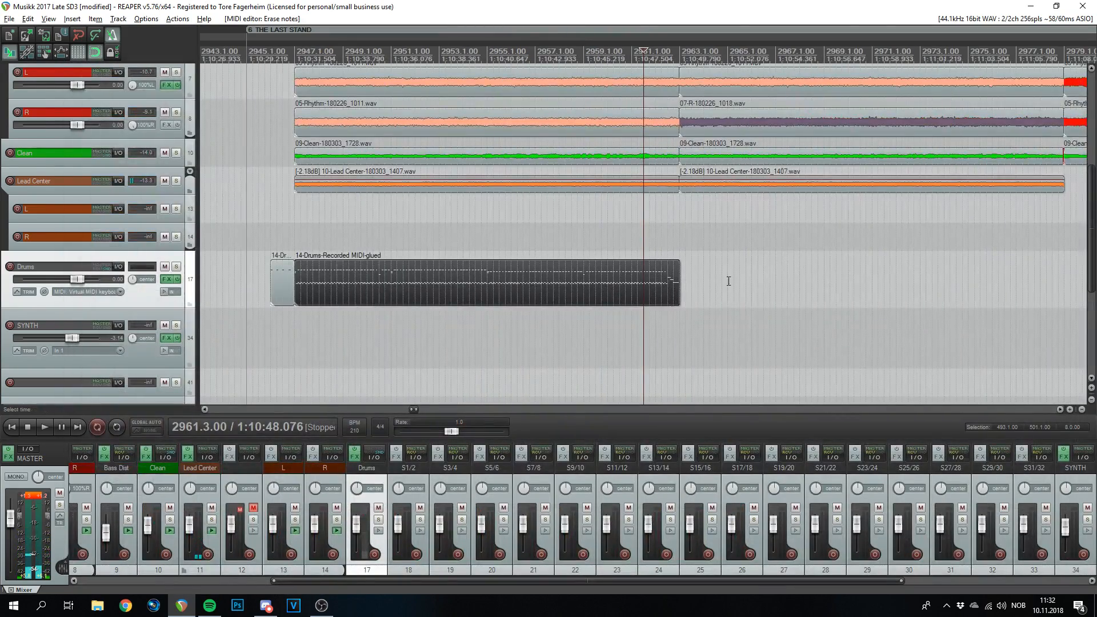
scroll(766, 287, up, 10)
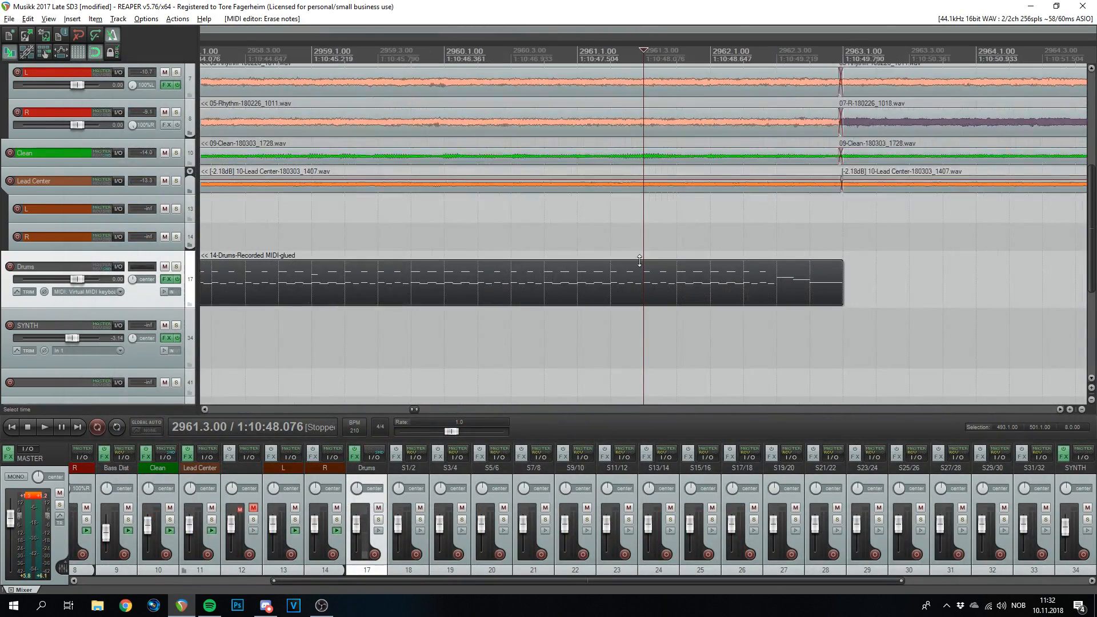
scroll(570, 284, down, 12)
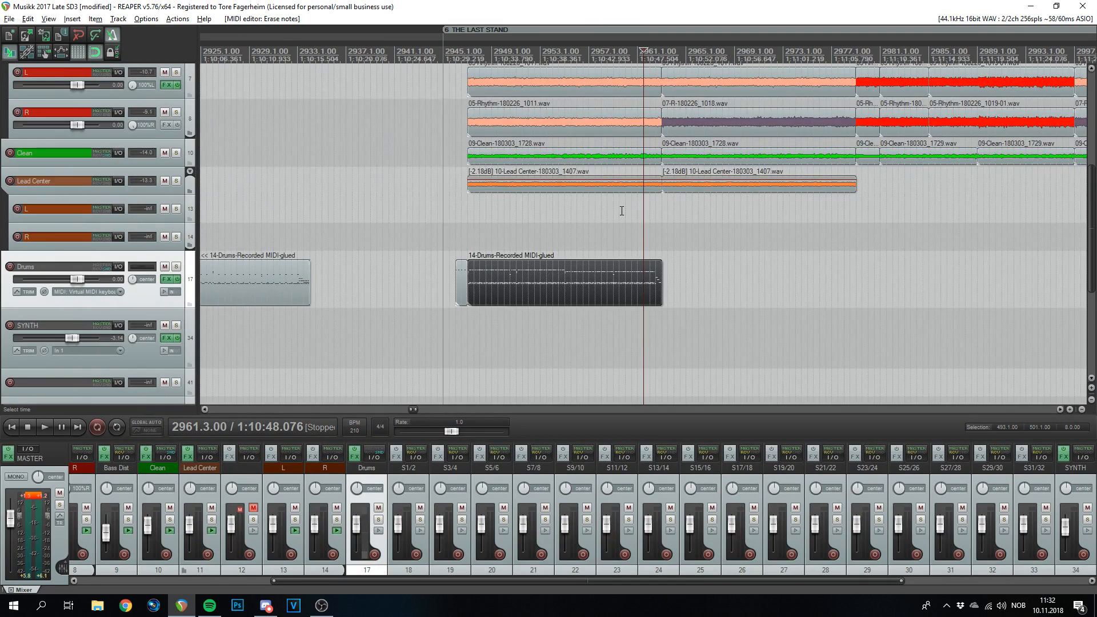
scroll(636, 275, up, 3)
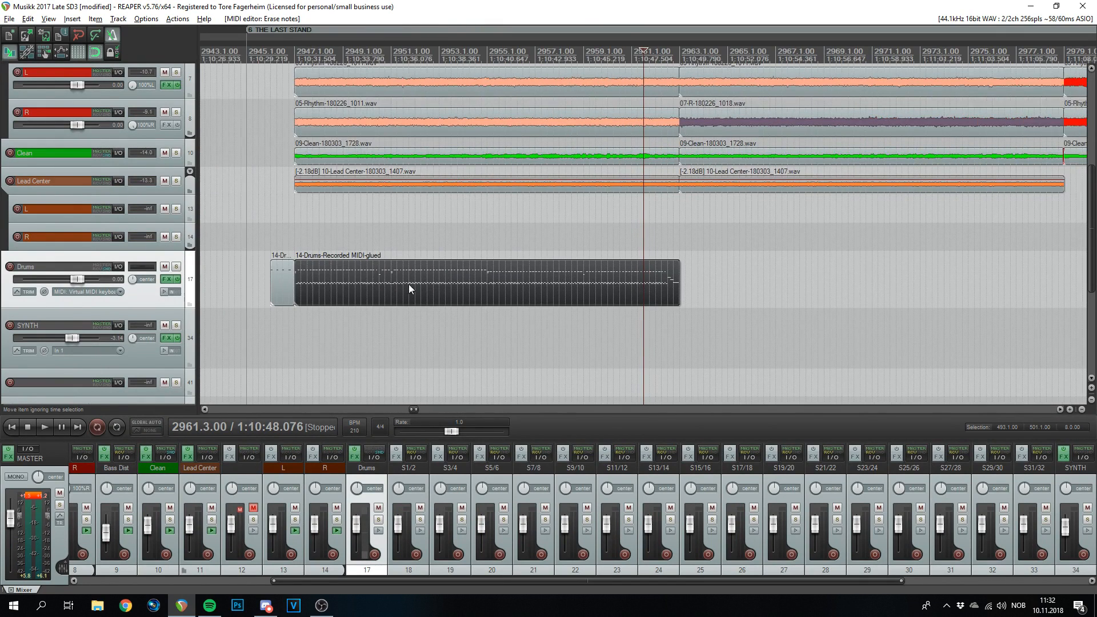
click(287, 279)
drag(280, 285, 689, 277)
- Snap the copied drum item so it starts exactly at the edit cursor at bar 2963.1
click(680, 59)
scroll(719, 242, up, 9)
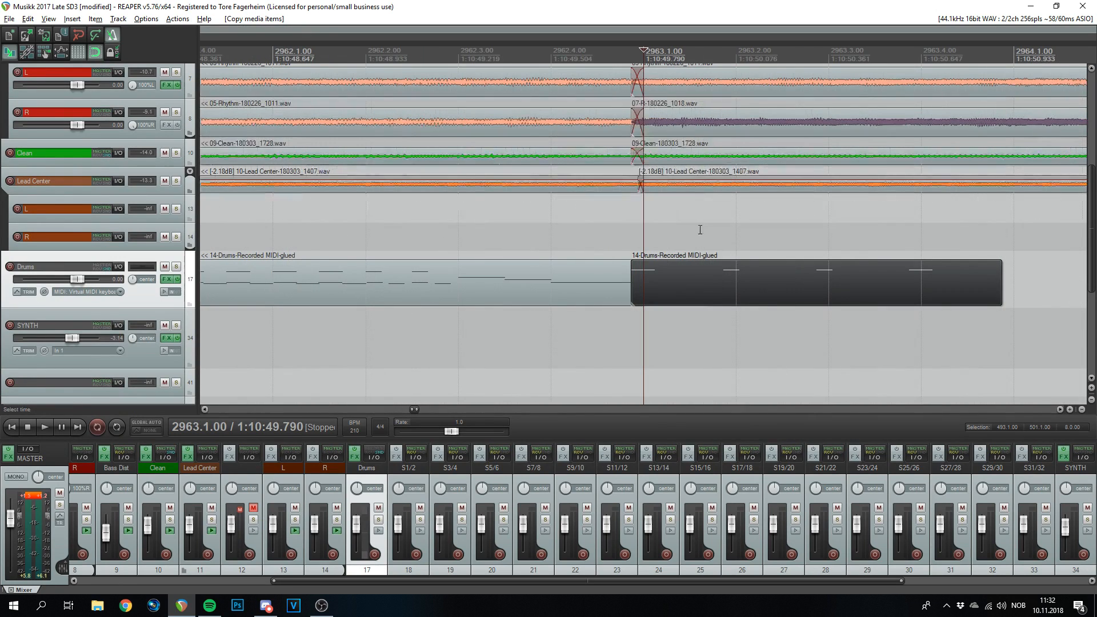
scroll(751, 240, down, 9)
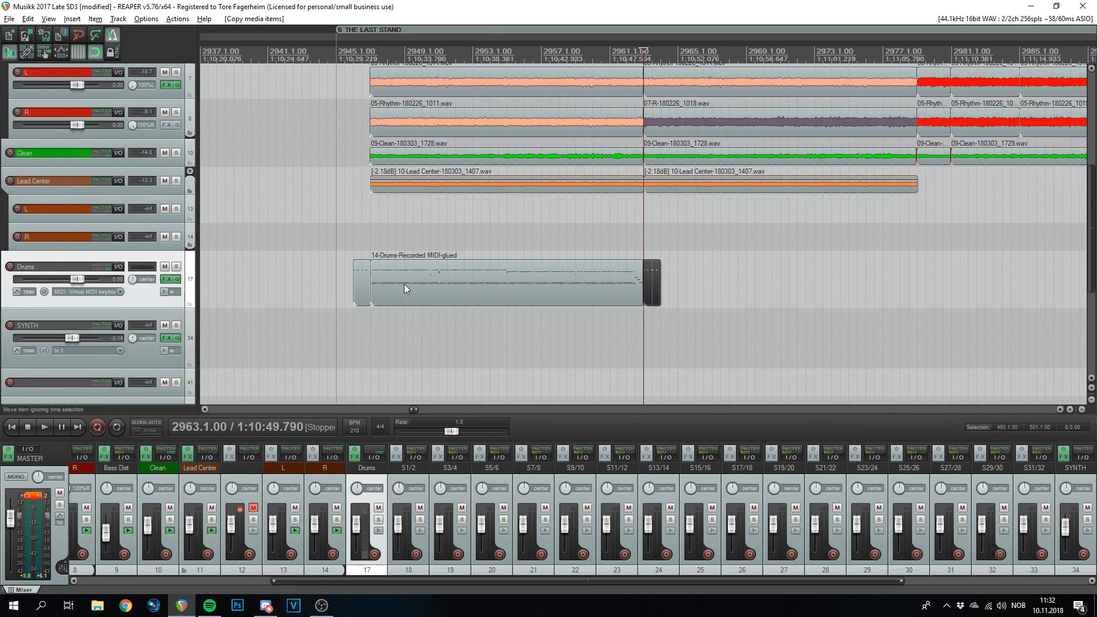
scroll(616, 287, up, 10)
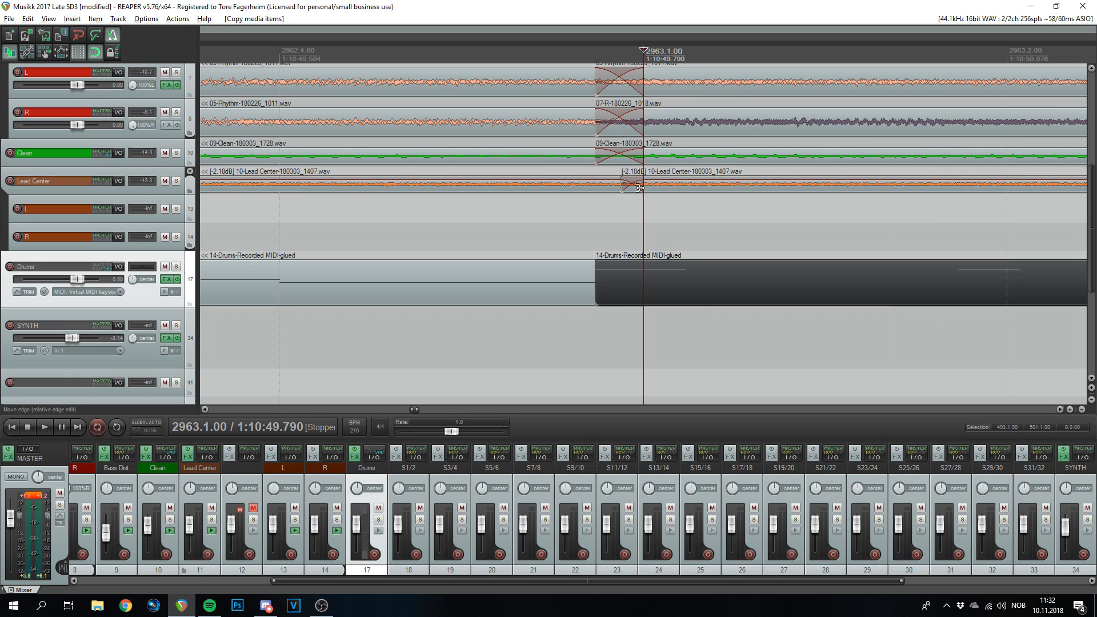
scroll(663, 218, down, 4)
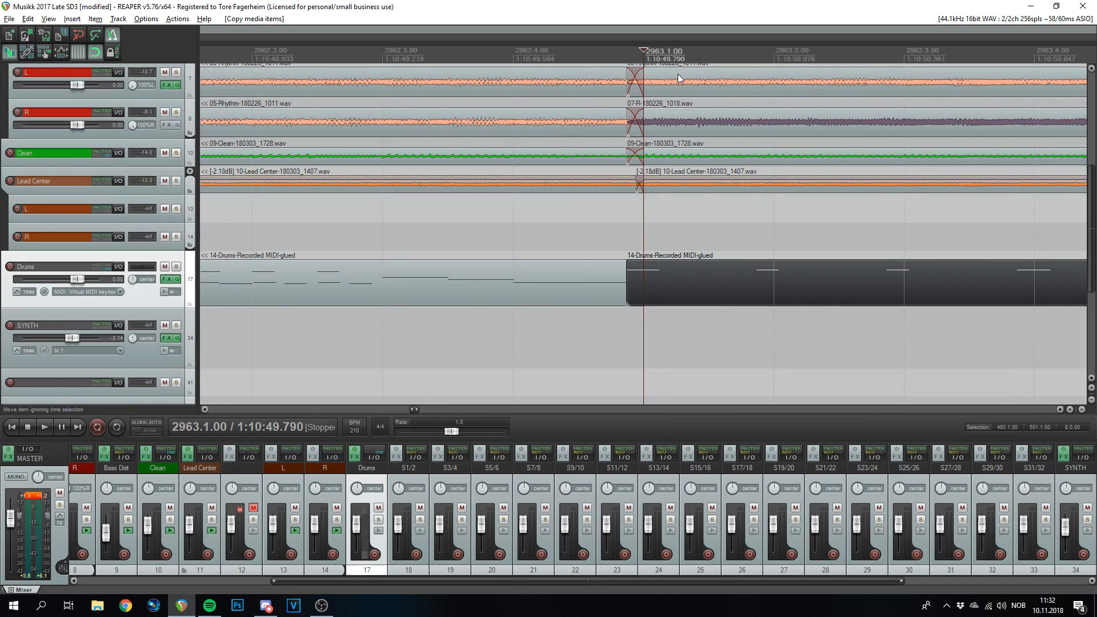
scroll(707, 245, up, 6)
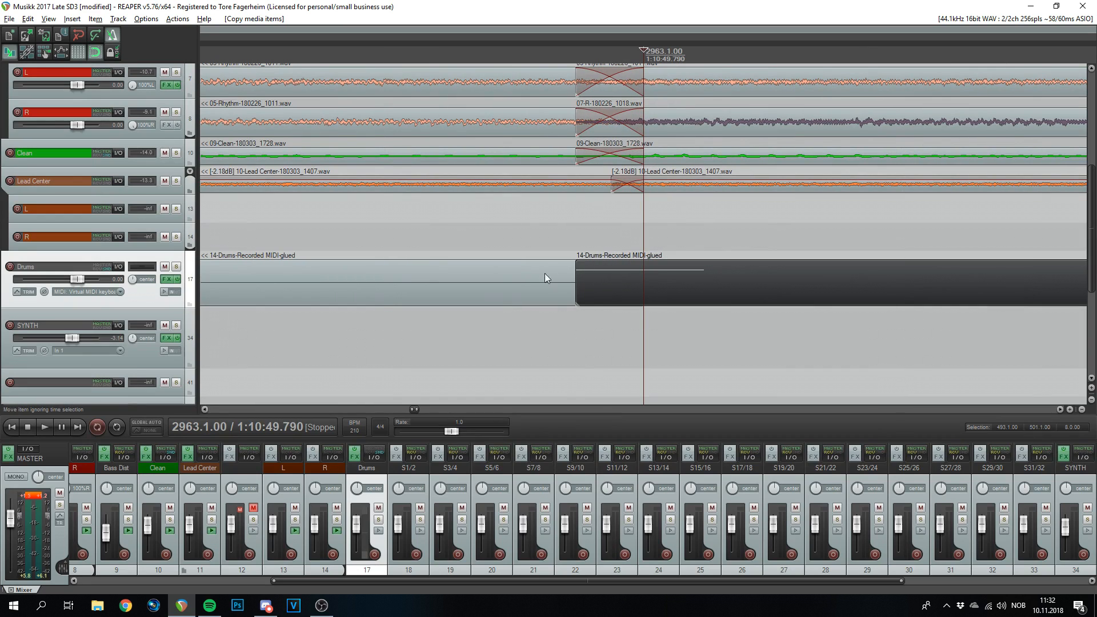
drag(545, 274, 787, 279)
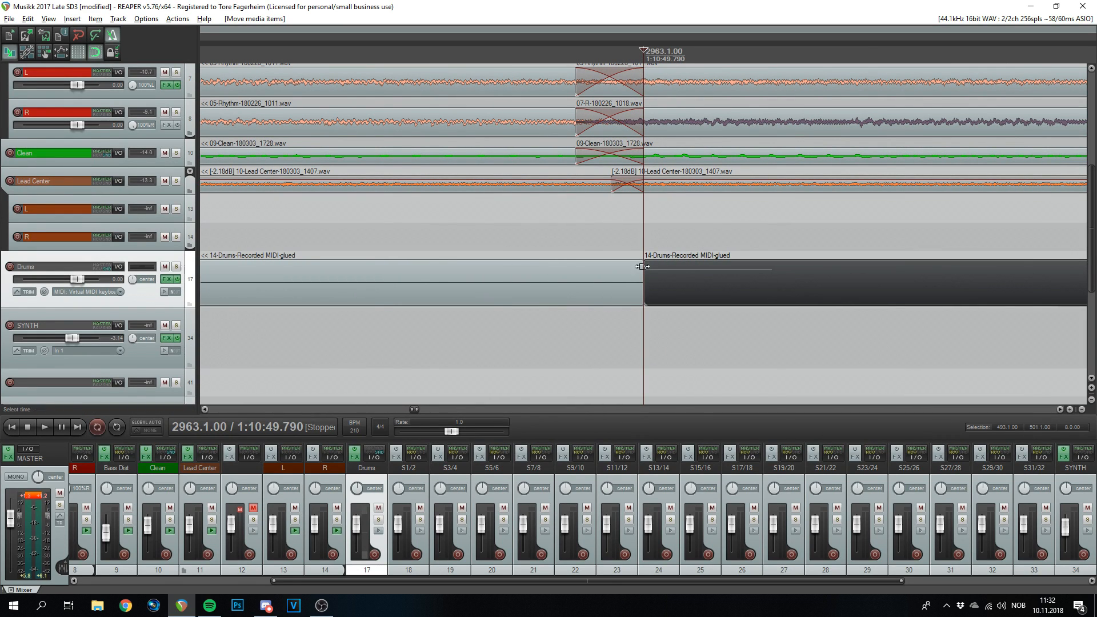
key(ctrl+z)
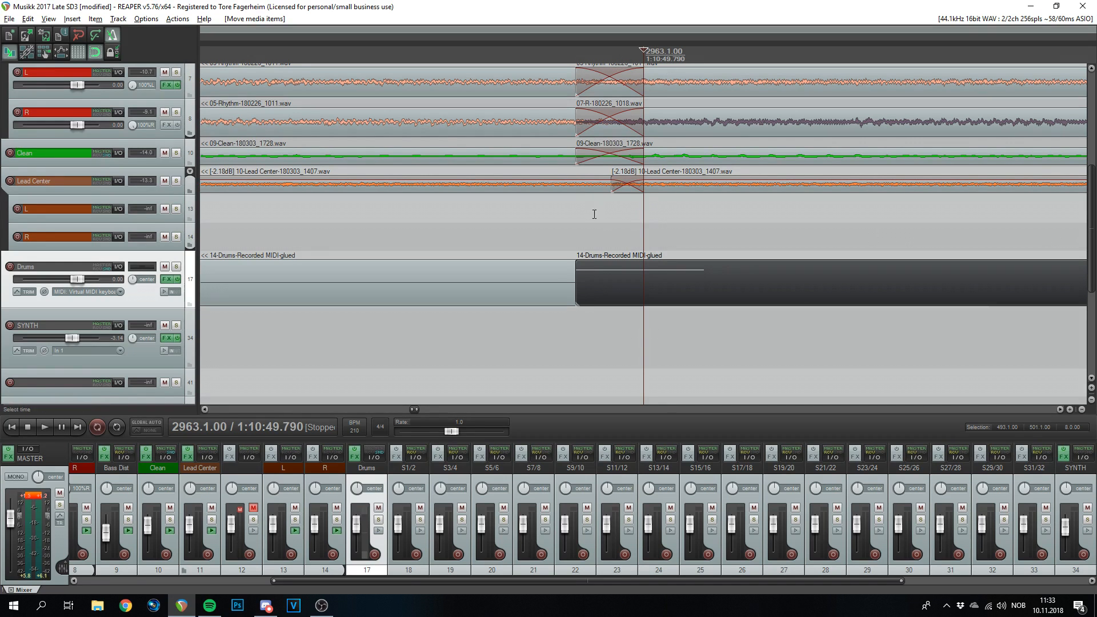
drag(603, 290, 742, 285)
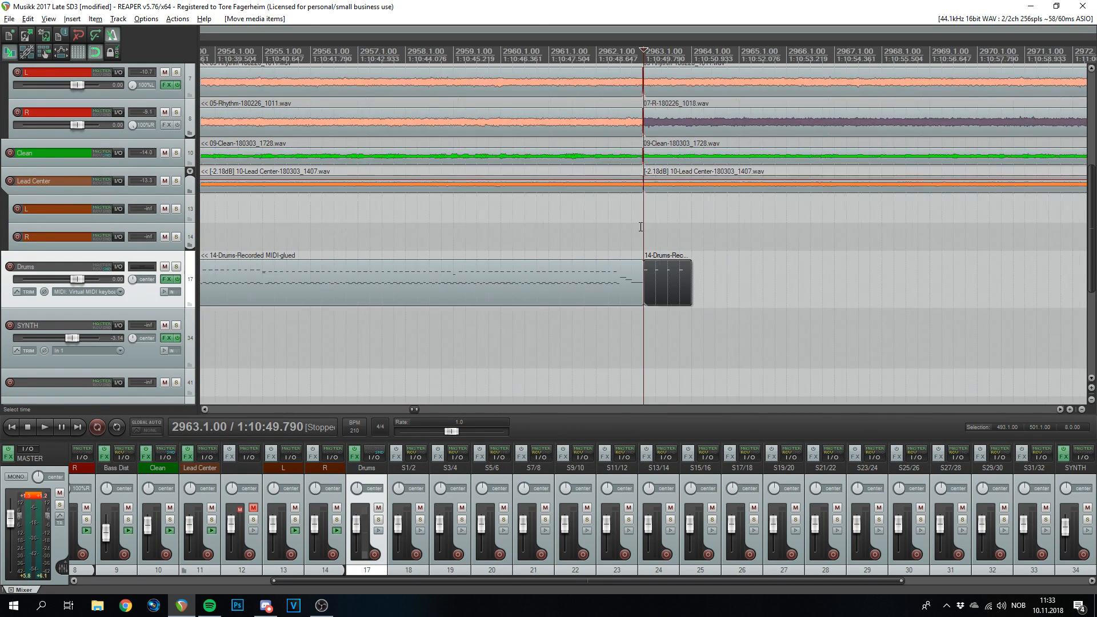
scroll(641, 227, down, 5)
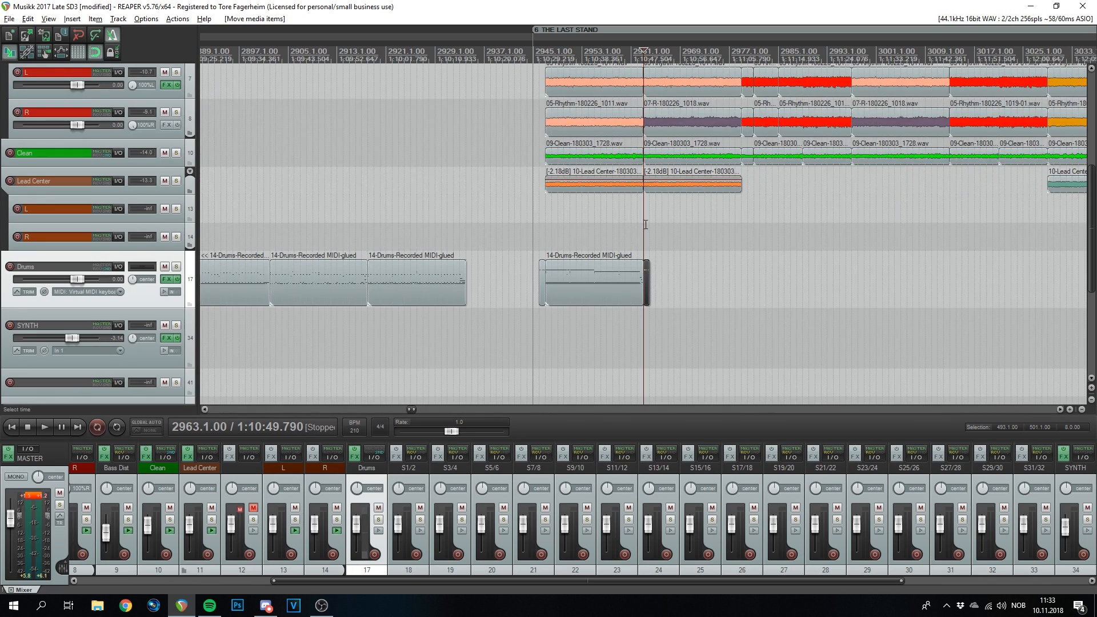
scroll(628, 225, up, 8)
scroll(759, 300, down, 3)
- Open the copied drum item in the MIDI editor and play it from bar 2963
double_click(686, 284)
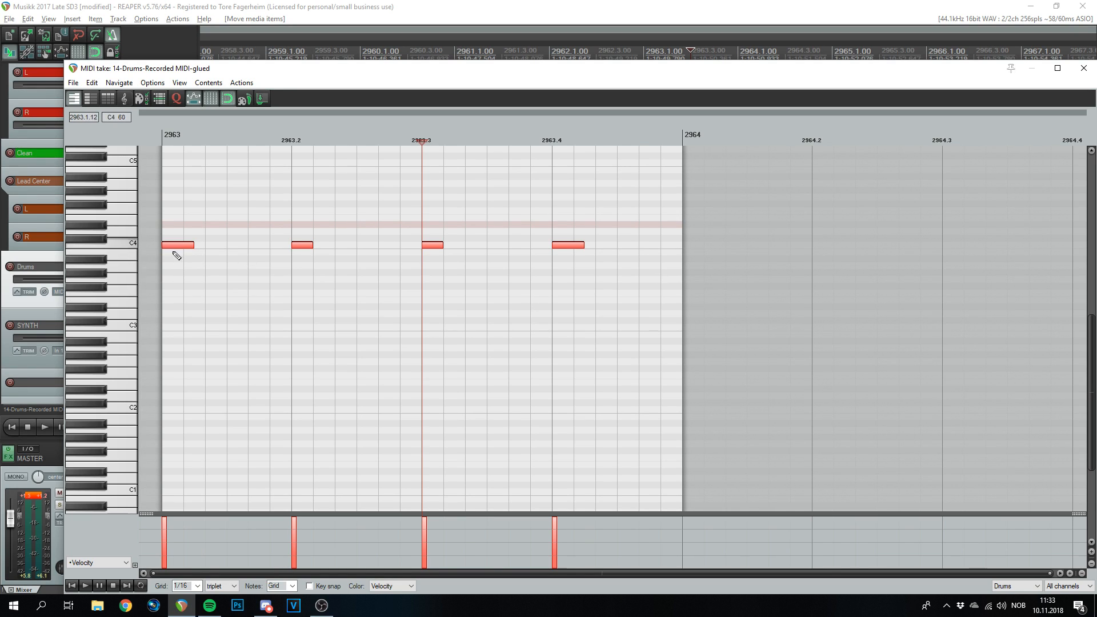
click(159, 137)
key(space)
key(space)
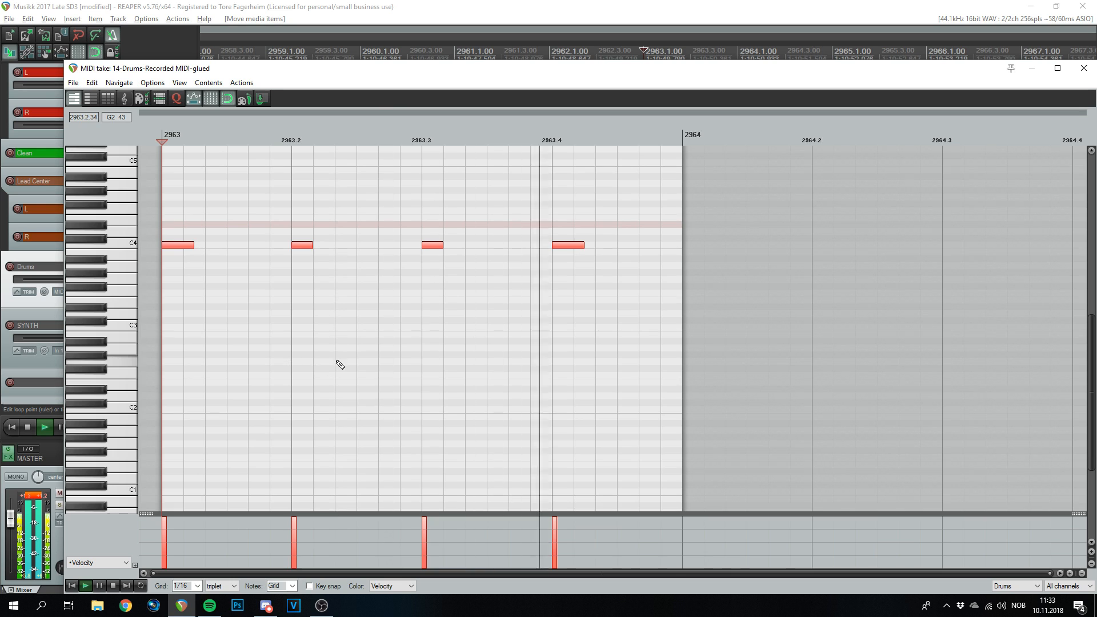
- Copy the four C4 hits down to C2, then copy those C2 hits an eighth later
drag(177, 249, 181, 415)
scroll(220, 586, down, 1)
scroll(227, 589, up, 2)
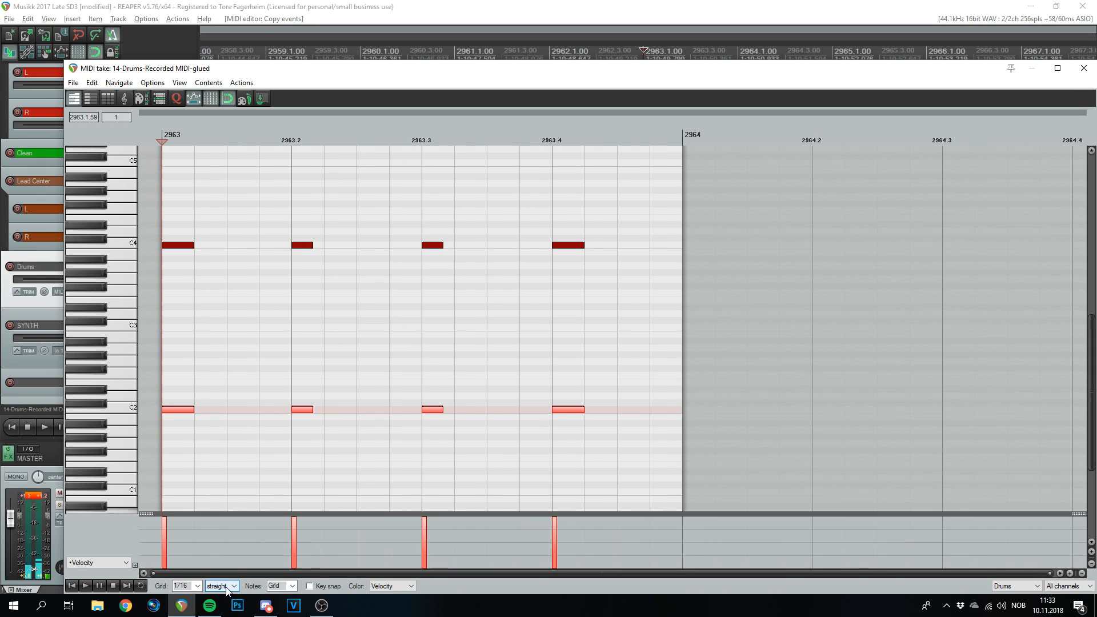
scroll(226, 586, down, 3)
scroll(227, 590, up, 1)
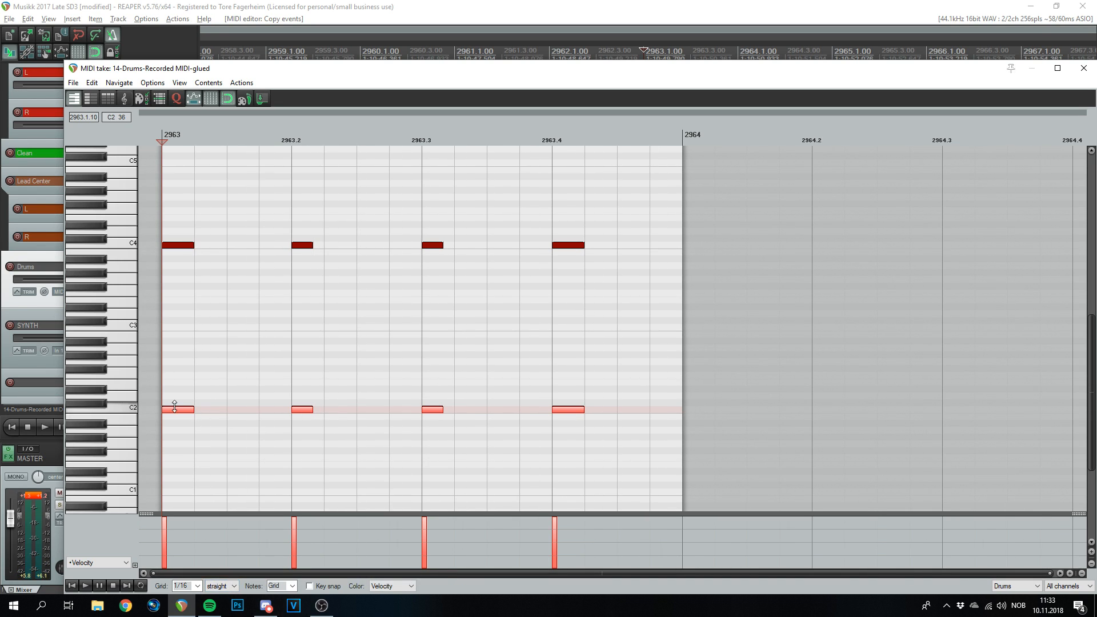
drag(183, 411, 256, 417)
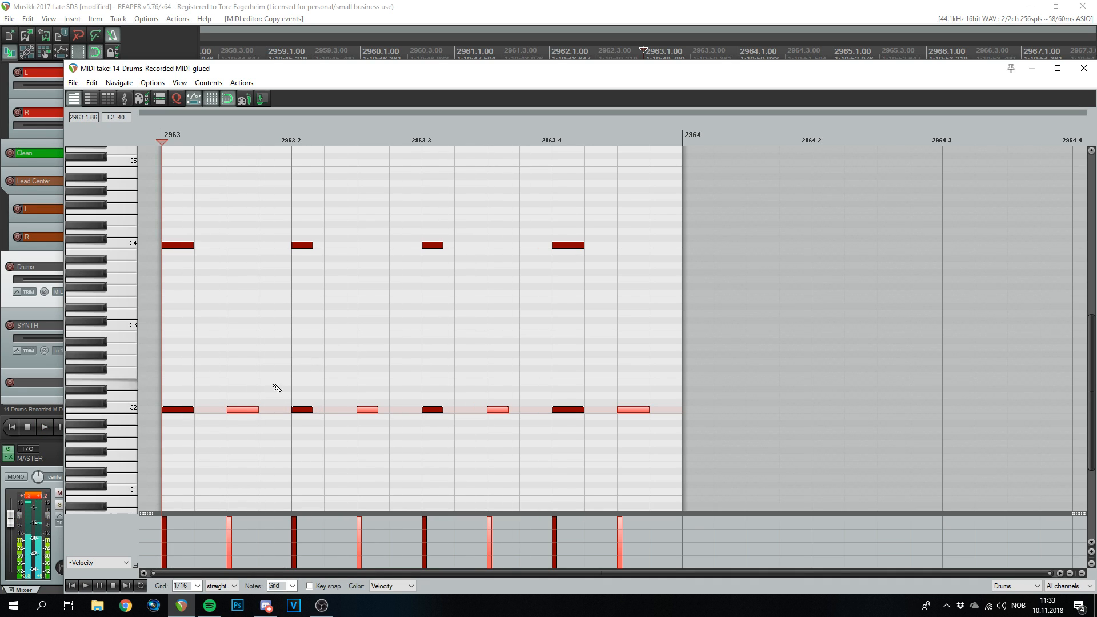
- Add a note just above C2 on beat 3, play the pattern, and close the editor
click(429, 409)
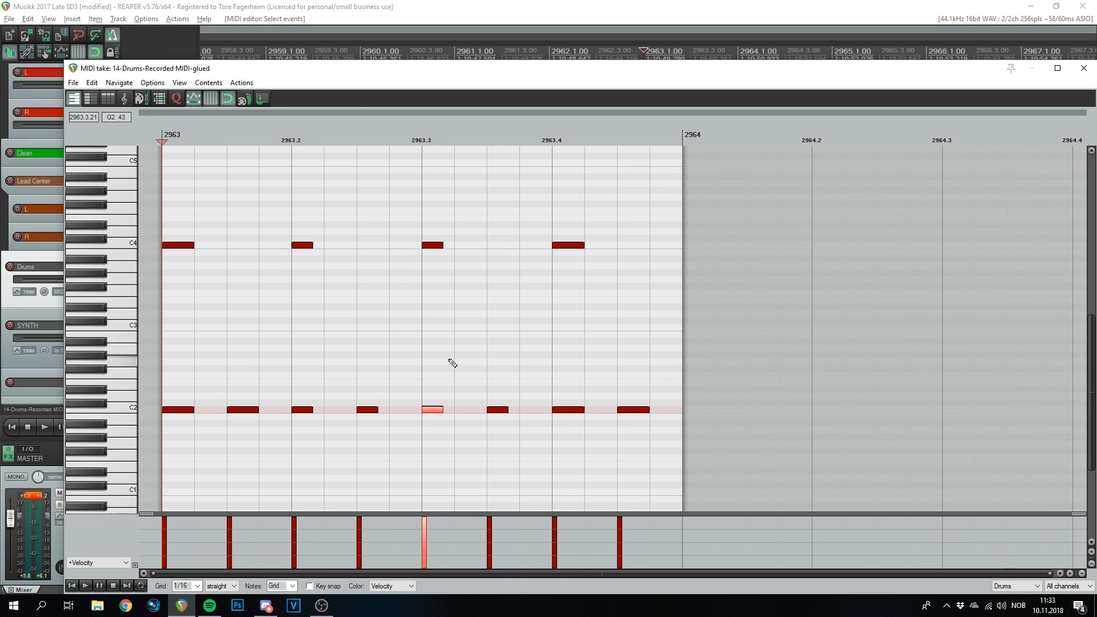
click(438, 400)
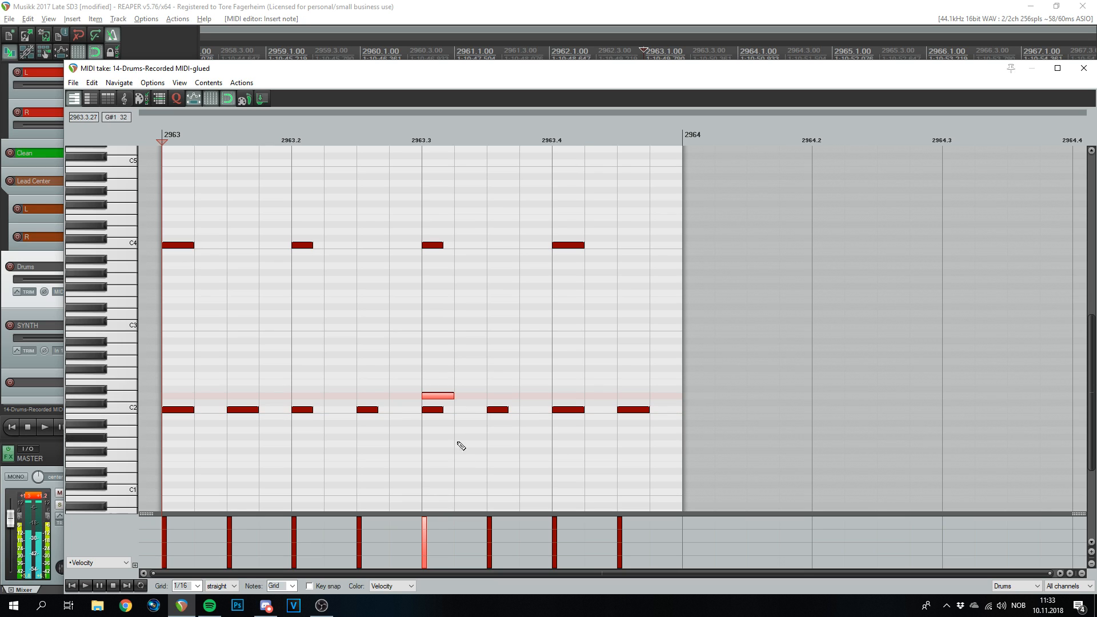
key(space)
key(space)
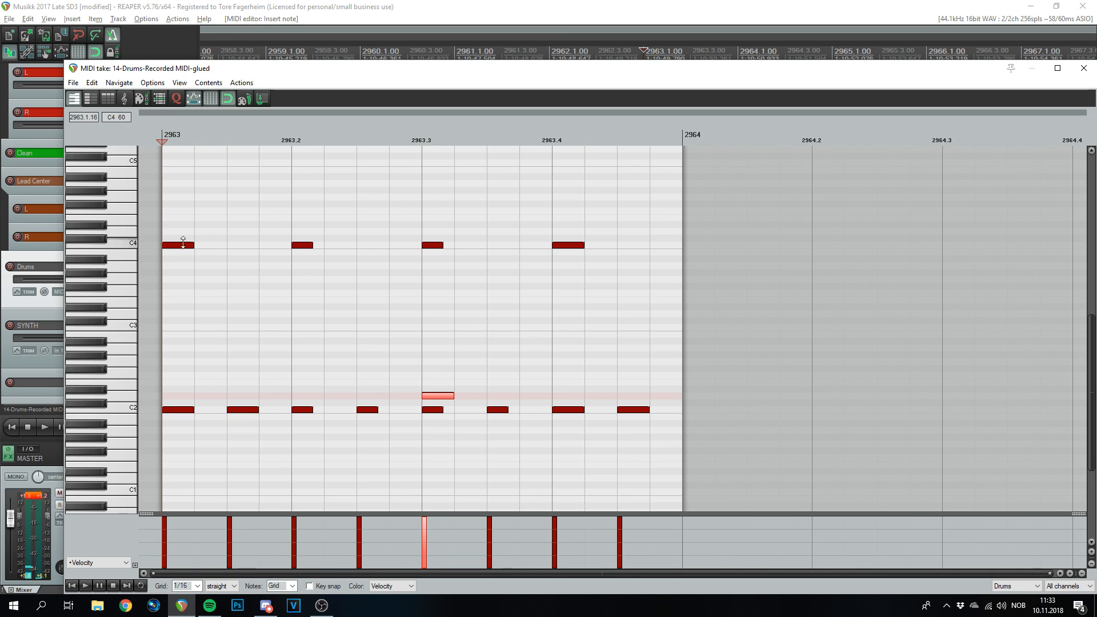
click(1087, 72)
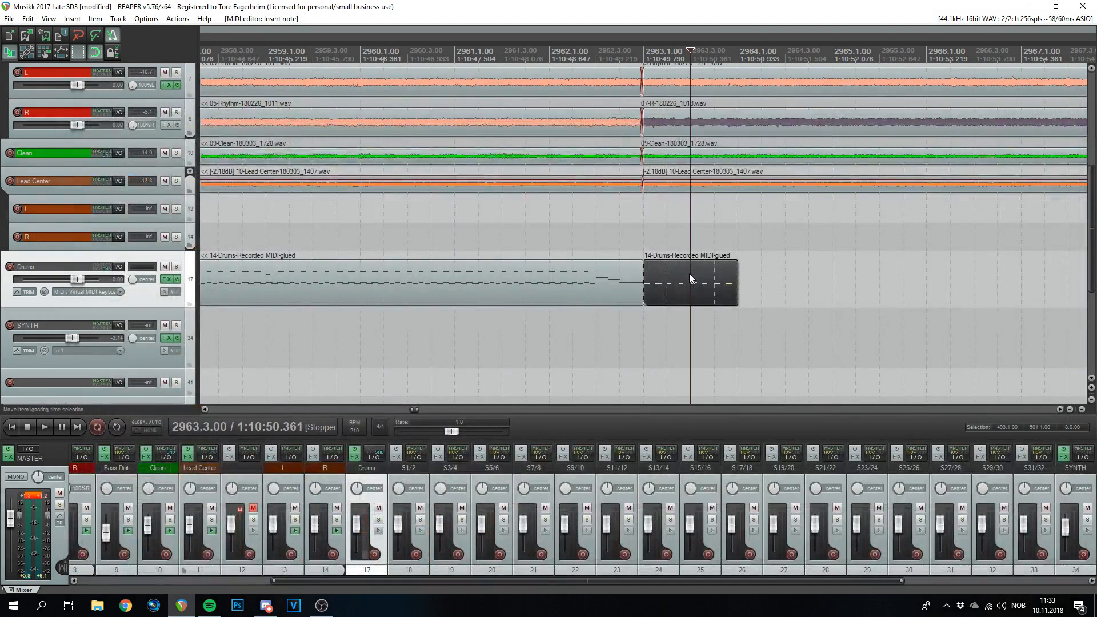
- Duplicate the drum bar with Ctrl+D and play the section to hear the new drums
scroll(693, 277, down, 5)
key(ctrl+d)
key(ctrl+d)
scroll(698, 286, up, 5)
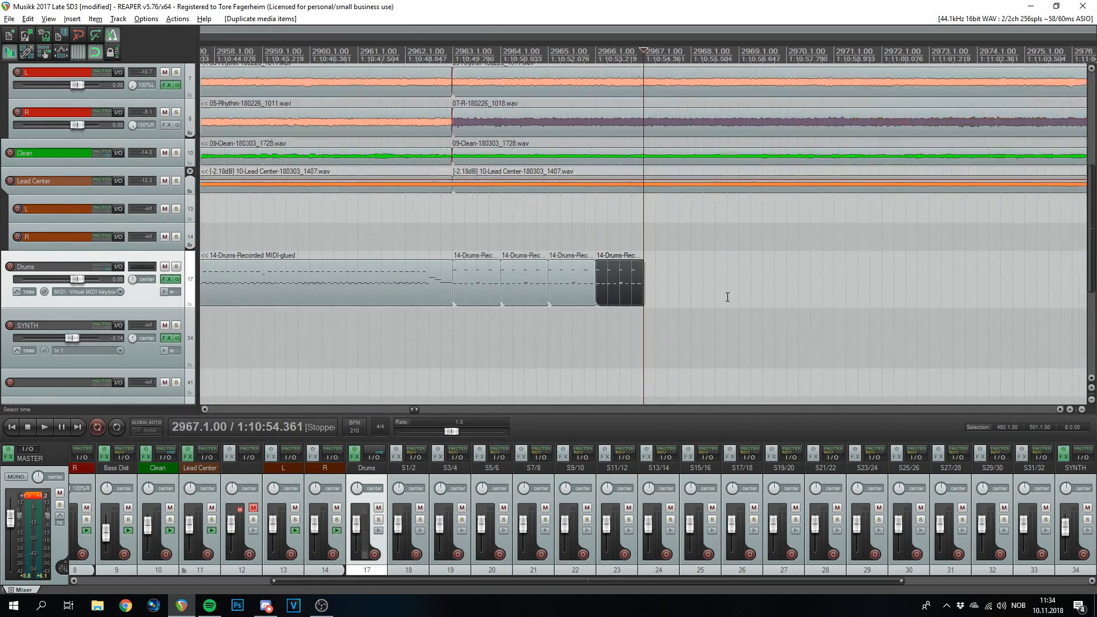
click(310, 54)
key(space)
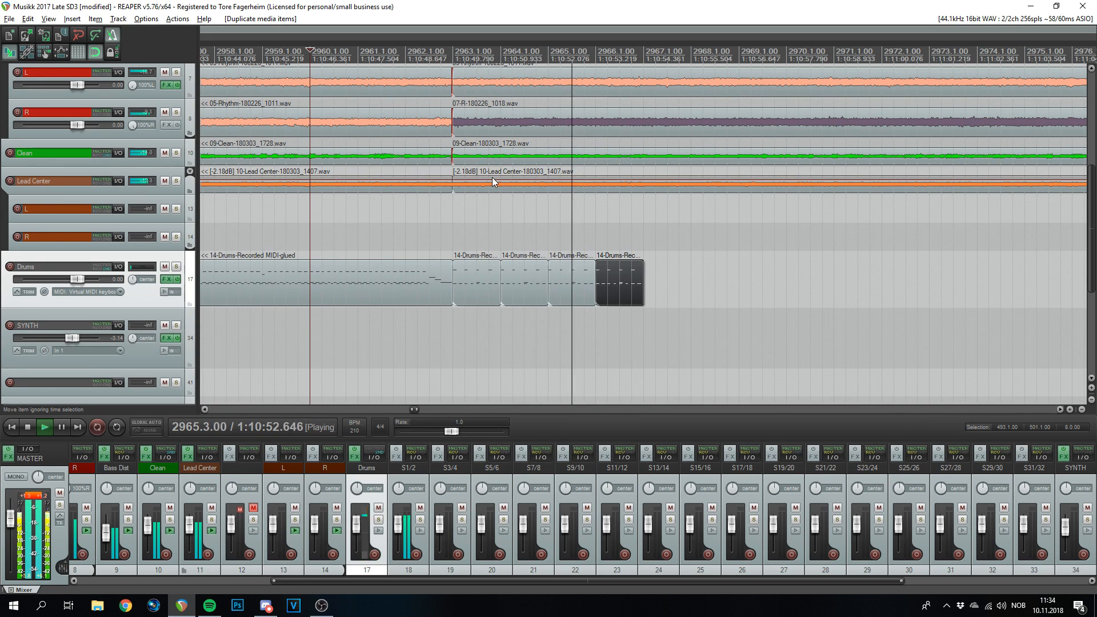
key(space)
- Duplicate the four drum bars three more times, then glue all the drum items into one
scroll(848, 161, down, 3)
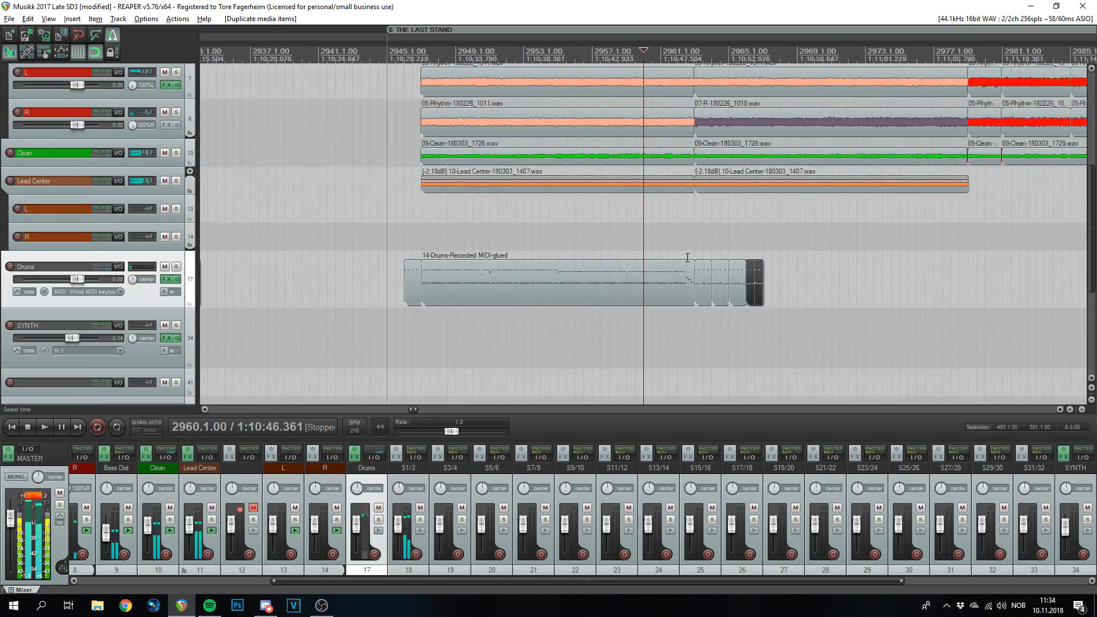
click(806, 50)
scroll(734, 262, up, 3)
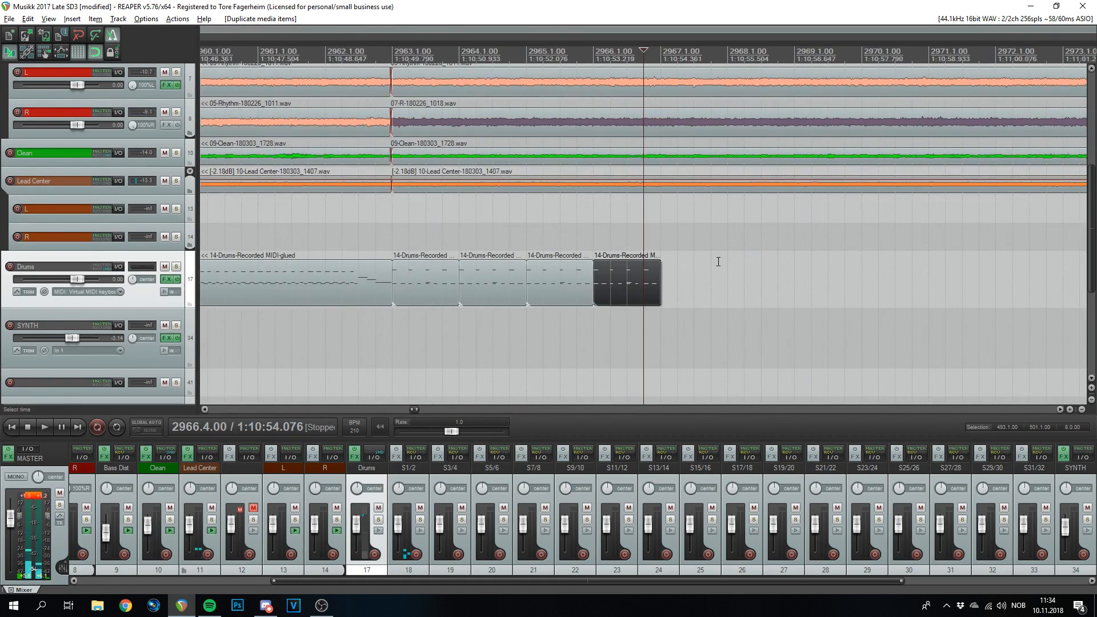
drag(719, 248, 437, 280)
scroll(739, 278, down, 2)
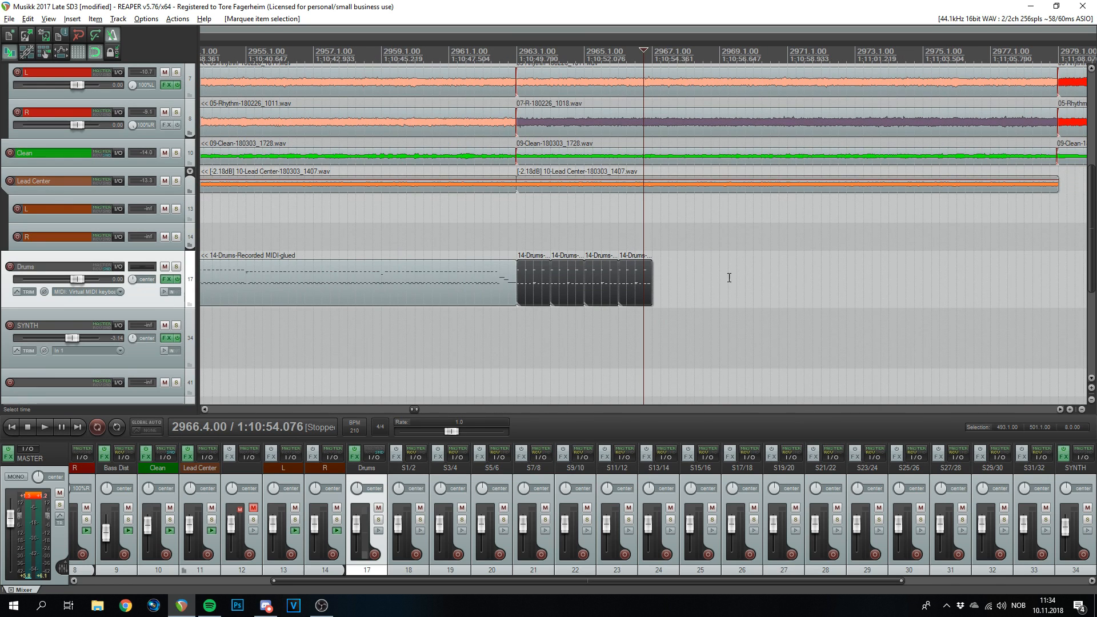
key(ctrl+d)
key(ctrl+d)
key(ctrl+d)
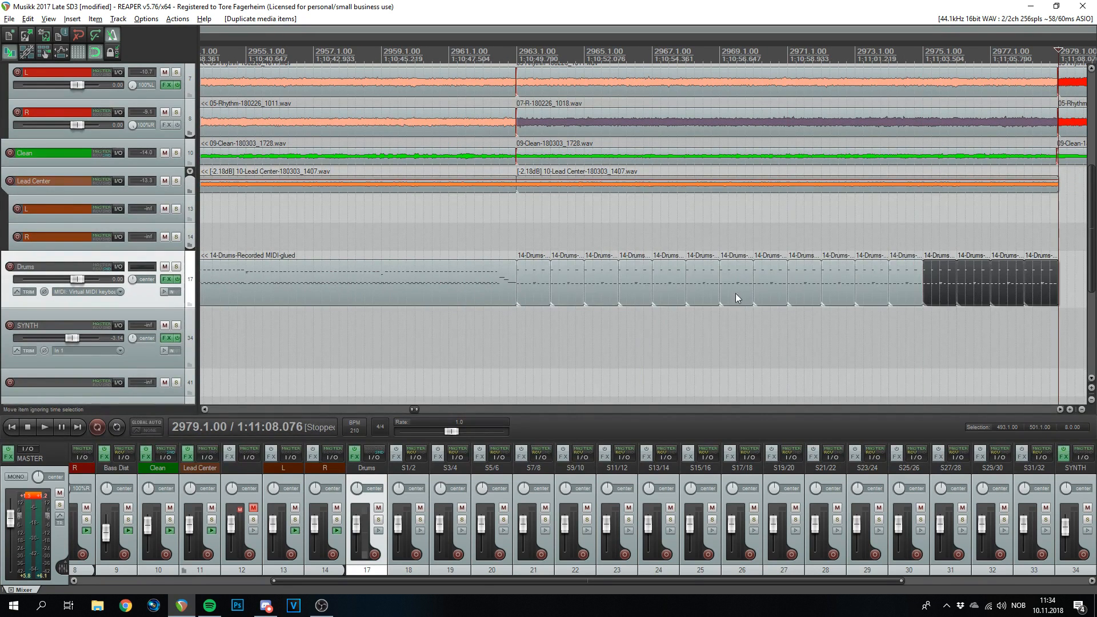
scroll(726, 314, down, 1)
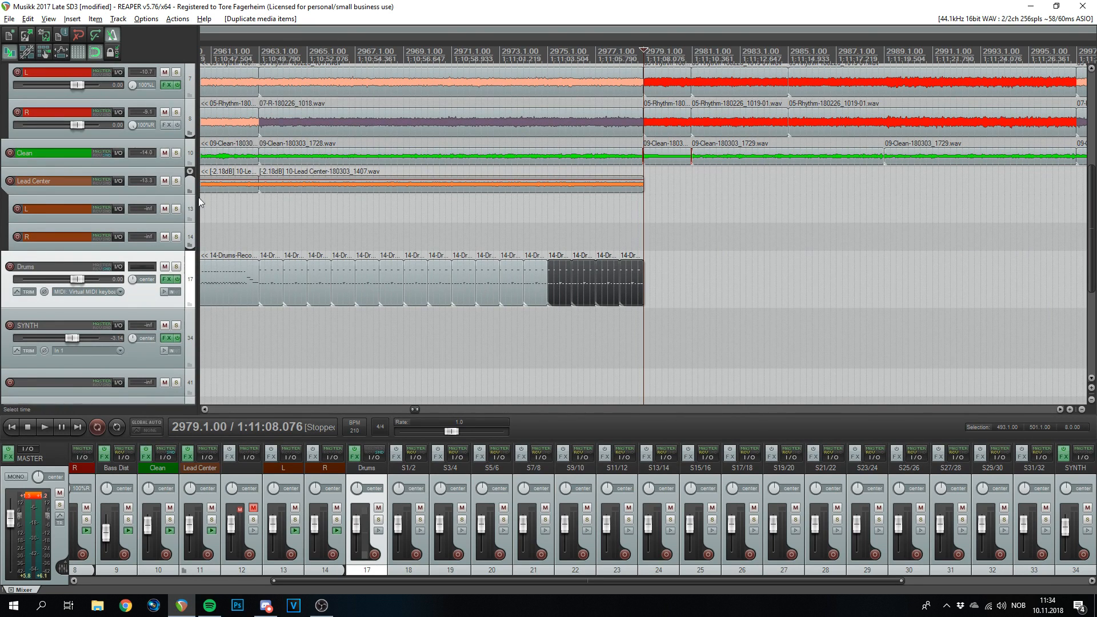
drag(641, 260, 270, 279)
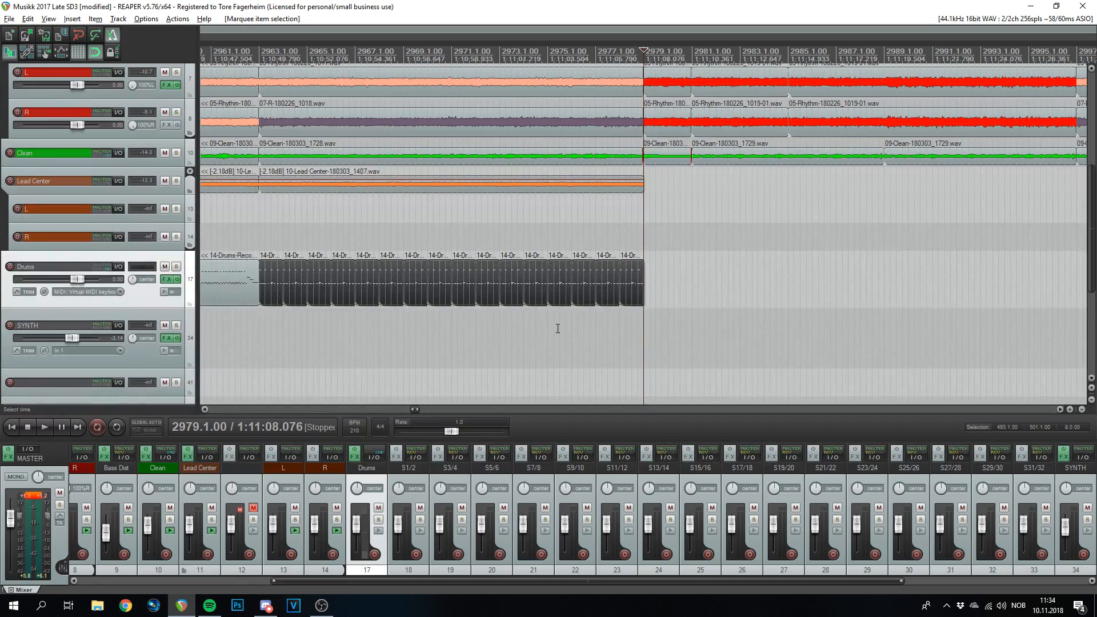
key(ctrl+g)
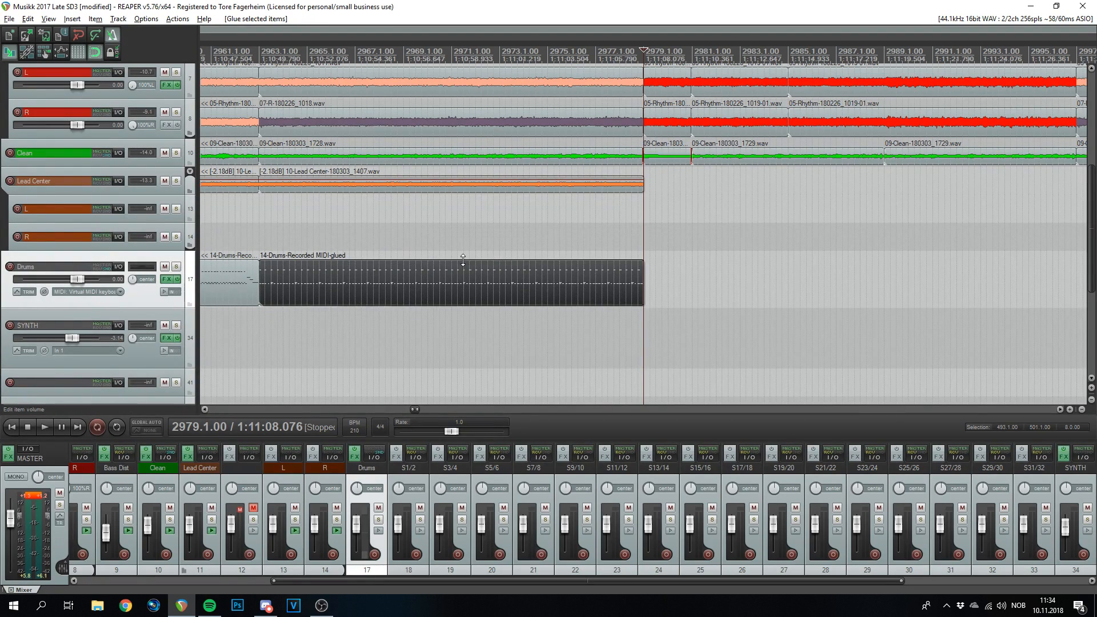
- At the glued item's start, add two short notes below C4, erase the first C4 hit, and close the editor
double_click(320, 280)
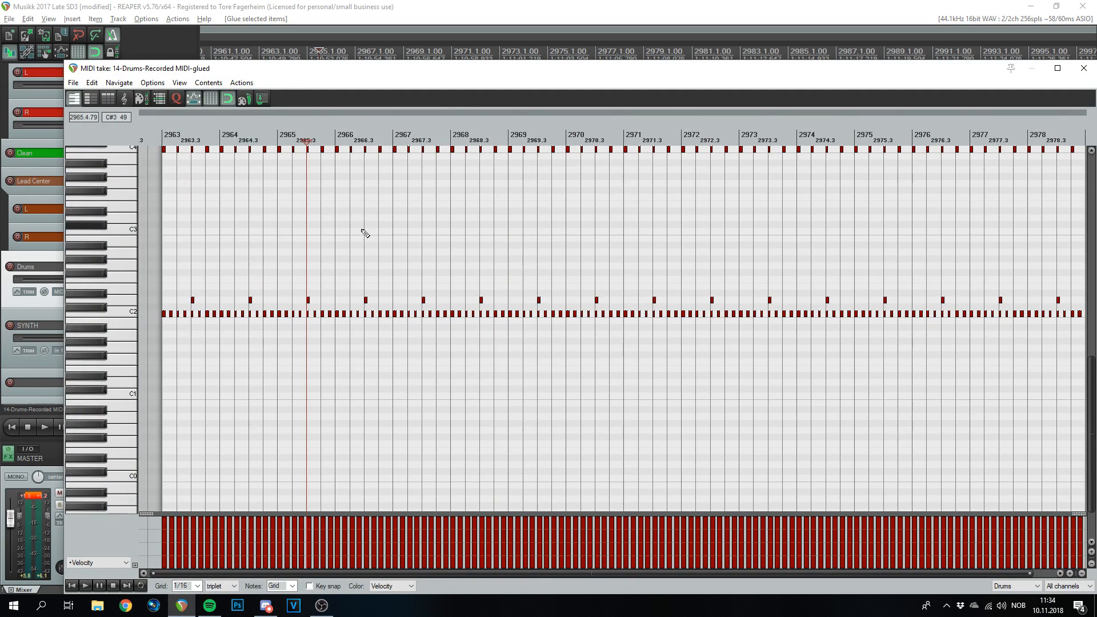
scroll(177, 170, up, 8)
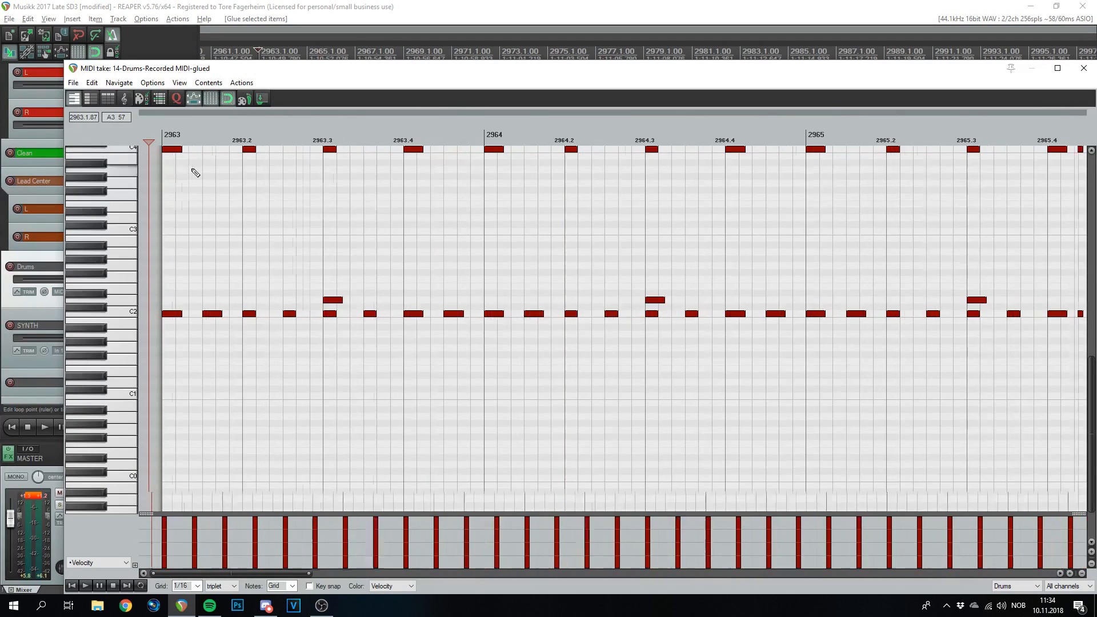
drag(168, 163, 170, 170)
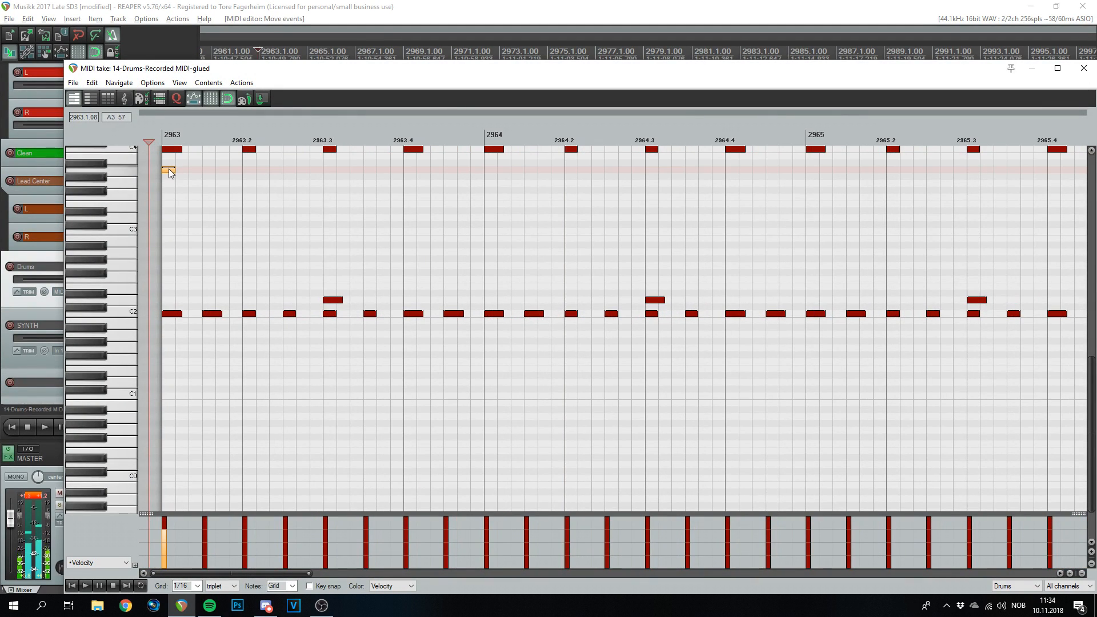
click(170, 209)
double_click(170, 209)
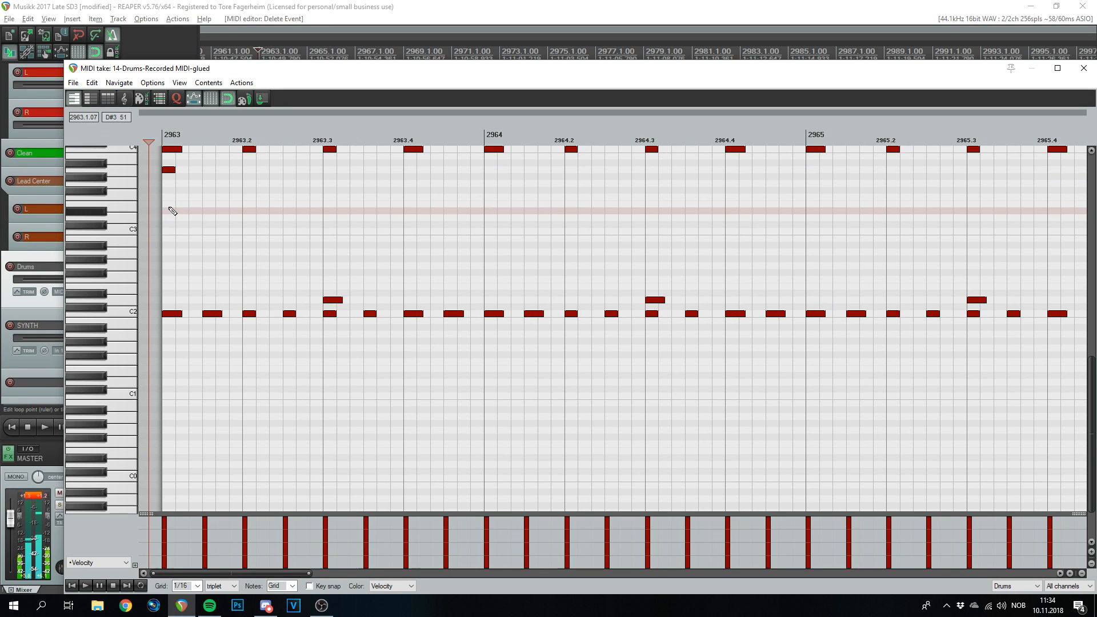
click(170, 204)
right_click(174, 150)
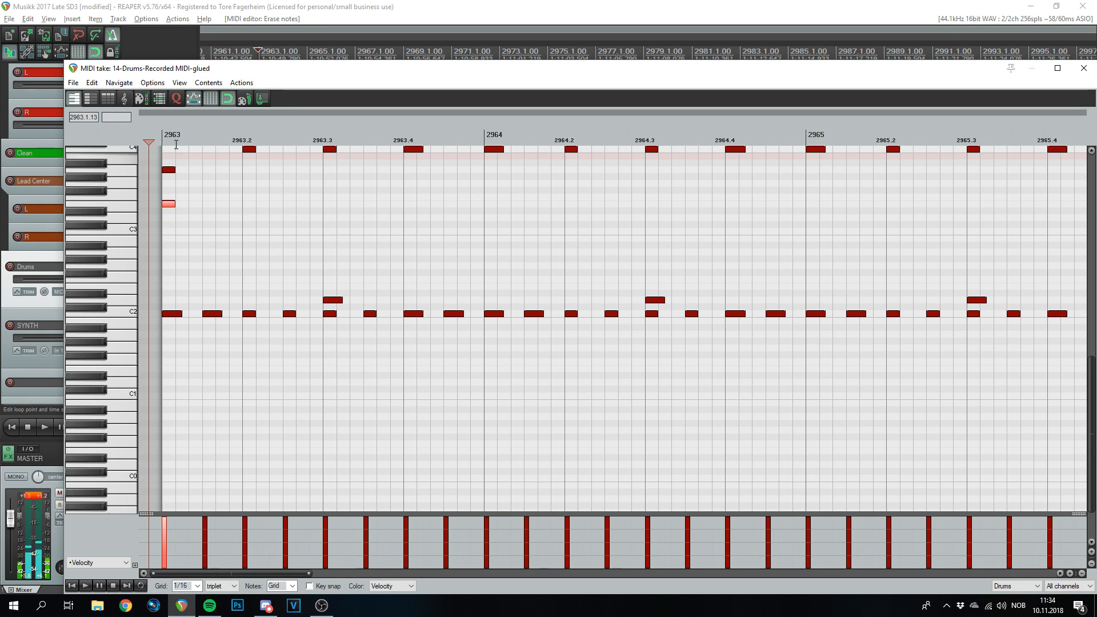
scroll(298, 187, down, 3)
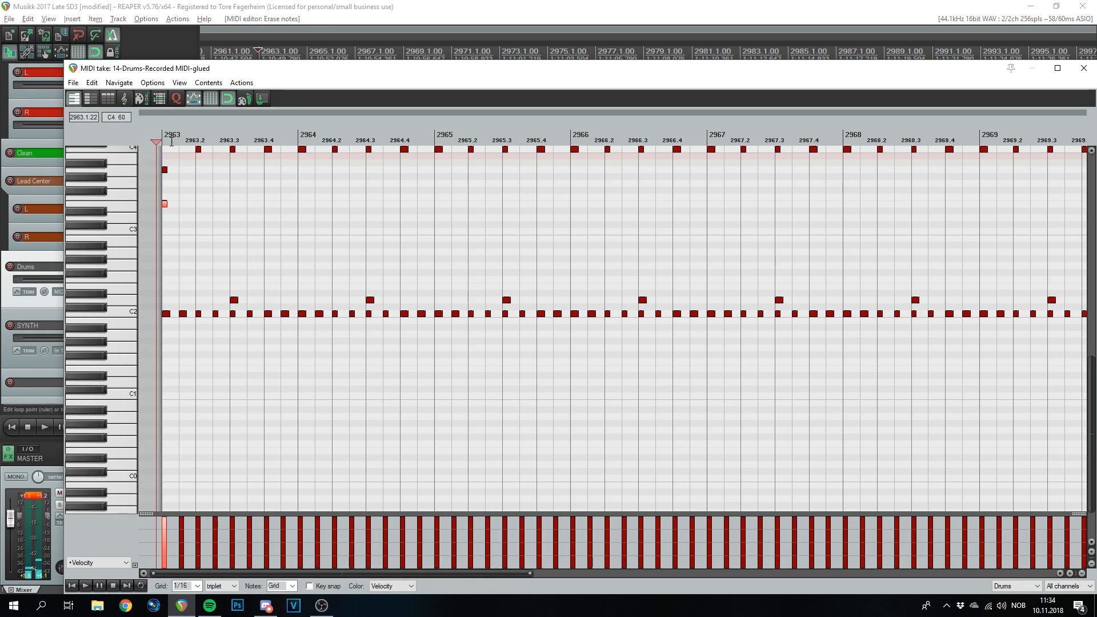
click(1084, 68)
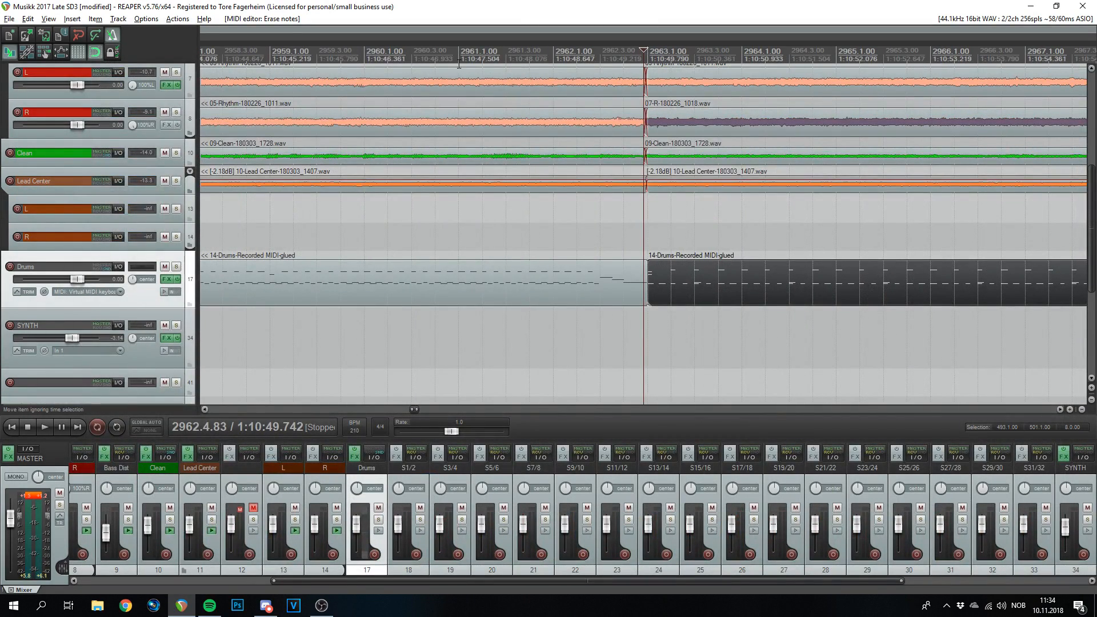
- Play the edited drums back from bar 2961
click(457, 76)
key(space)
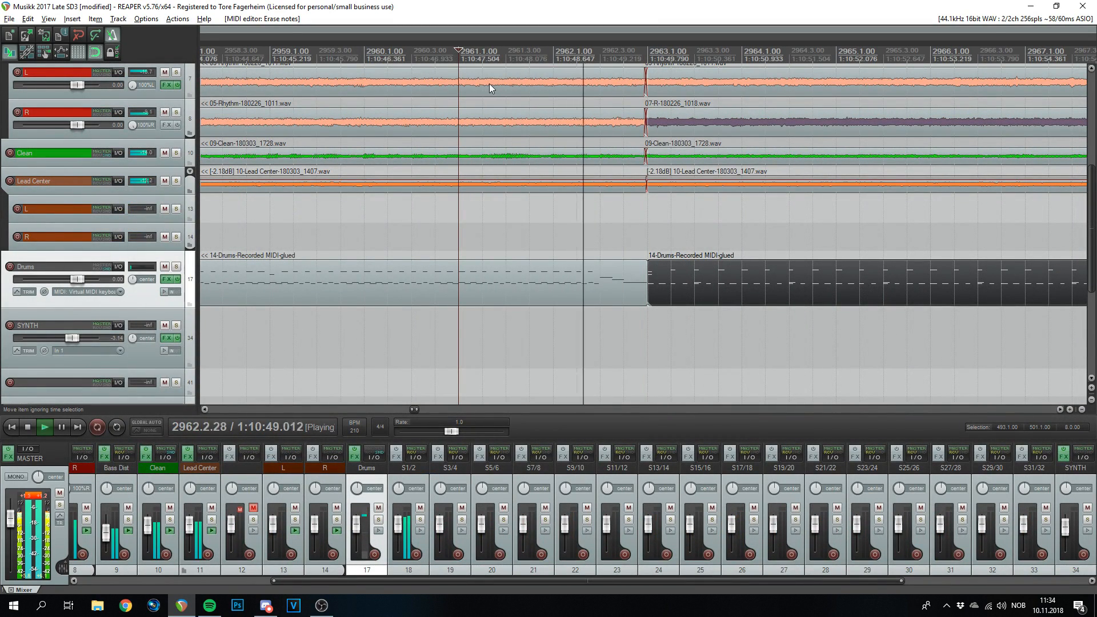
scroll(672, 192, down, 2)
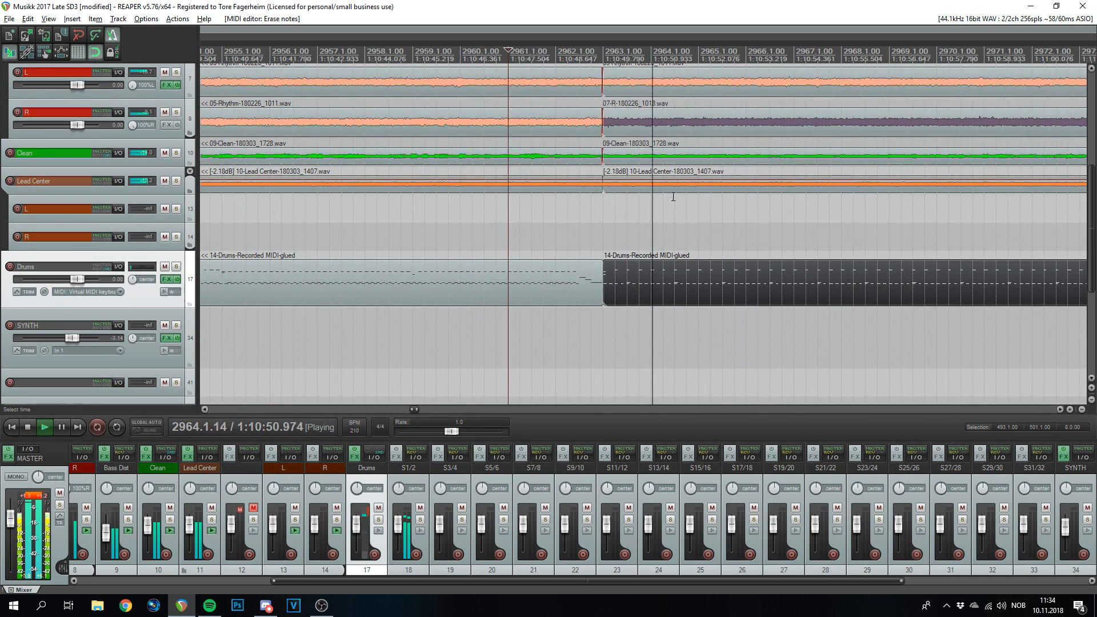
scroll(688, 220, down, 2)
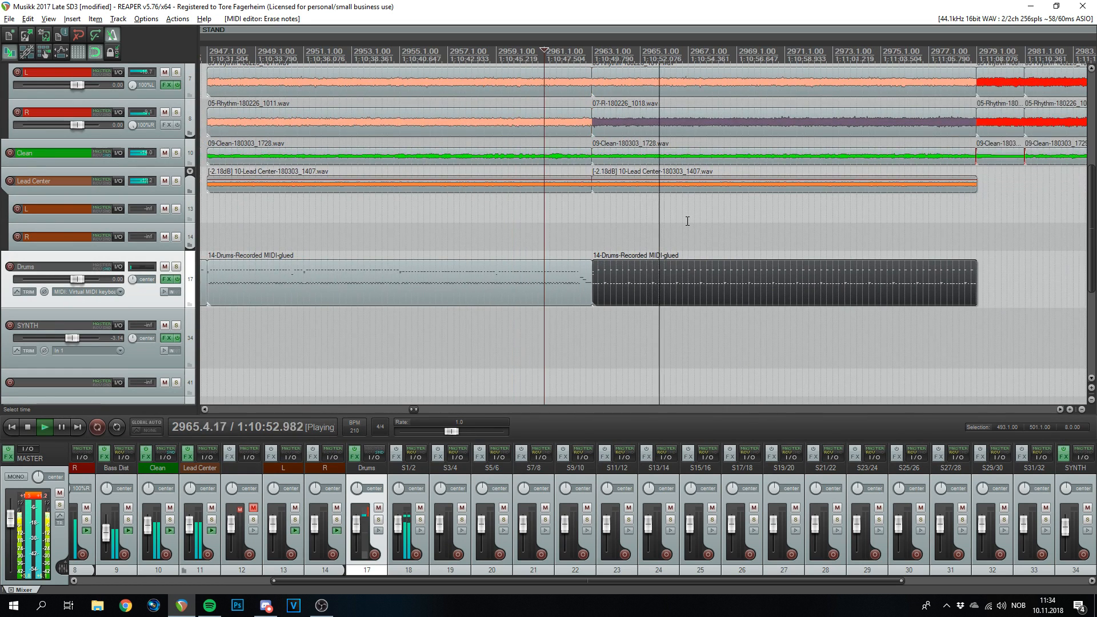
scroll(687, 221, down, 1)
scroll(688, 221, up, 1)
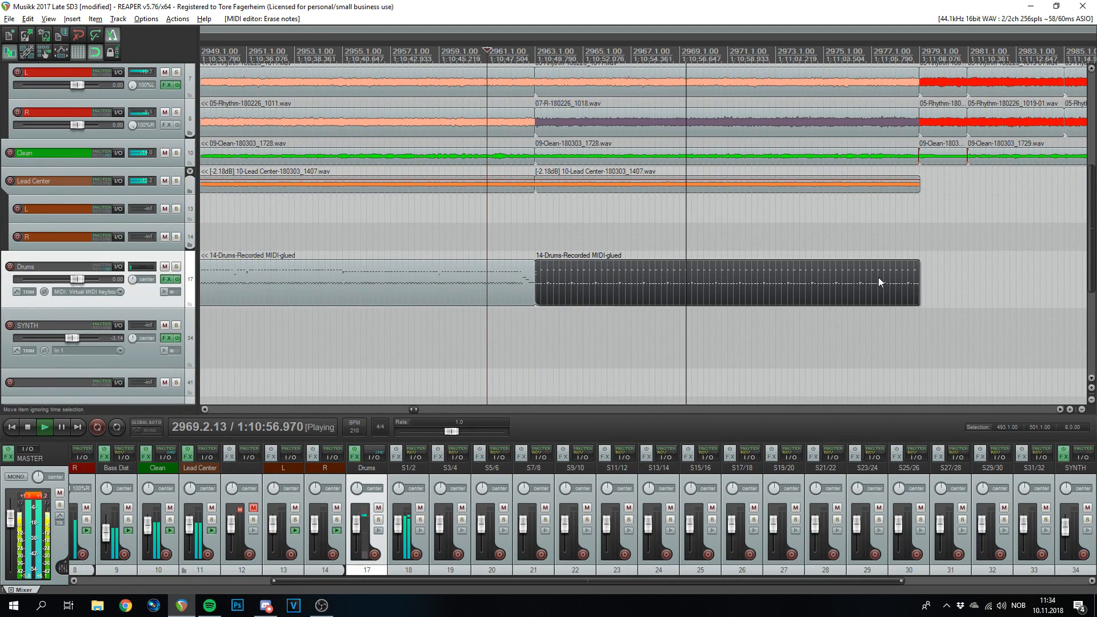
key(space)
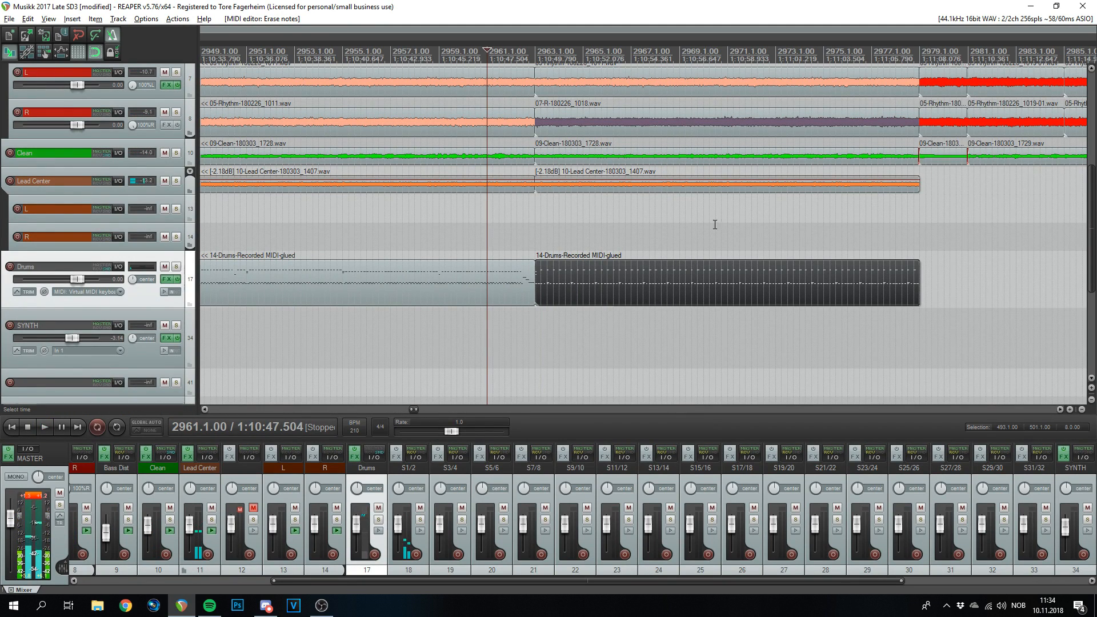
- Audition the pattern's end from bar 2978 and marquee-erase the last bar's notes
double_click(765, 277)
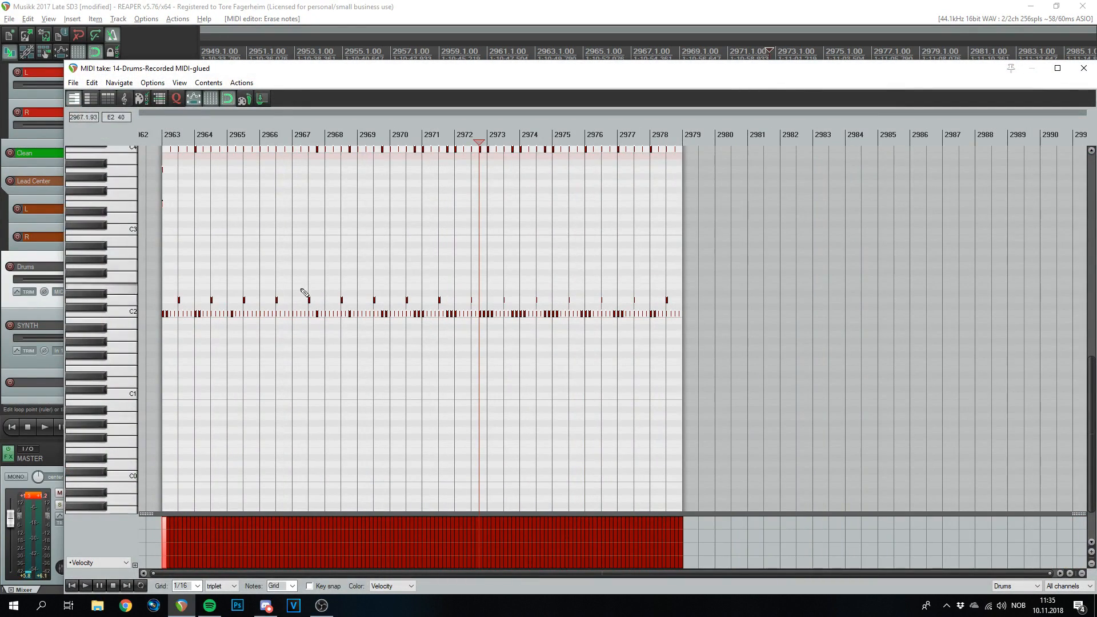
click(649, 137)
scroll(649, 137, up, 5)
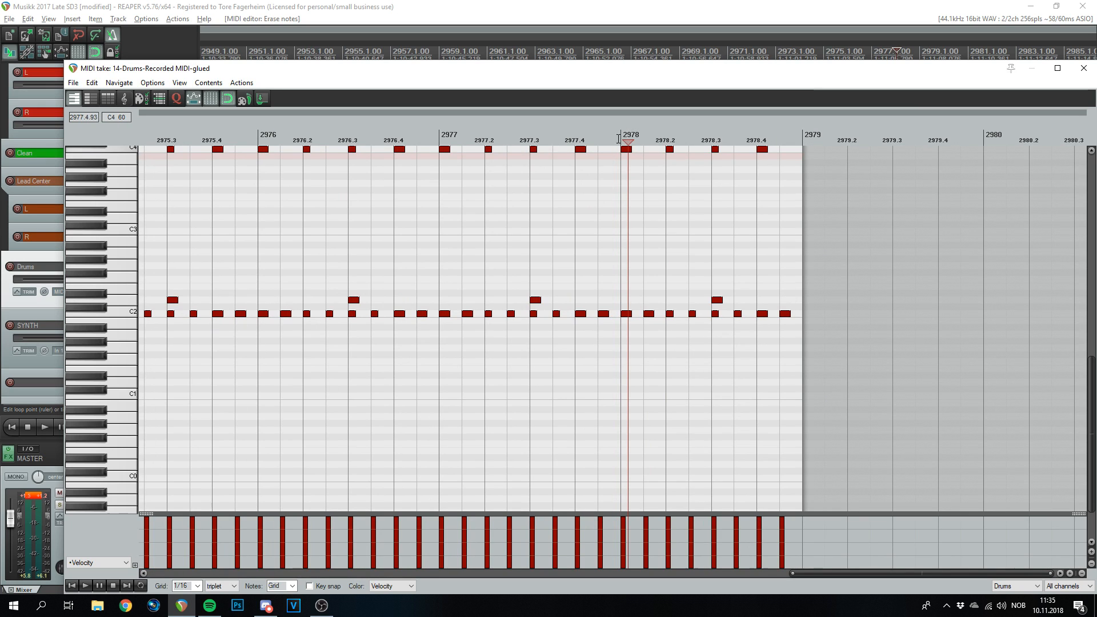
key(space)
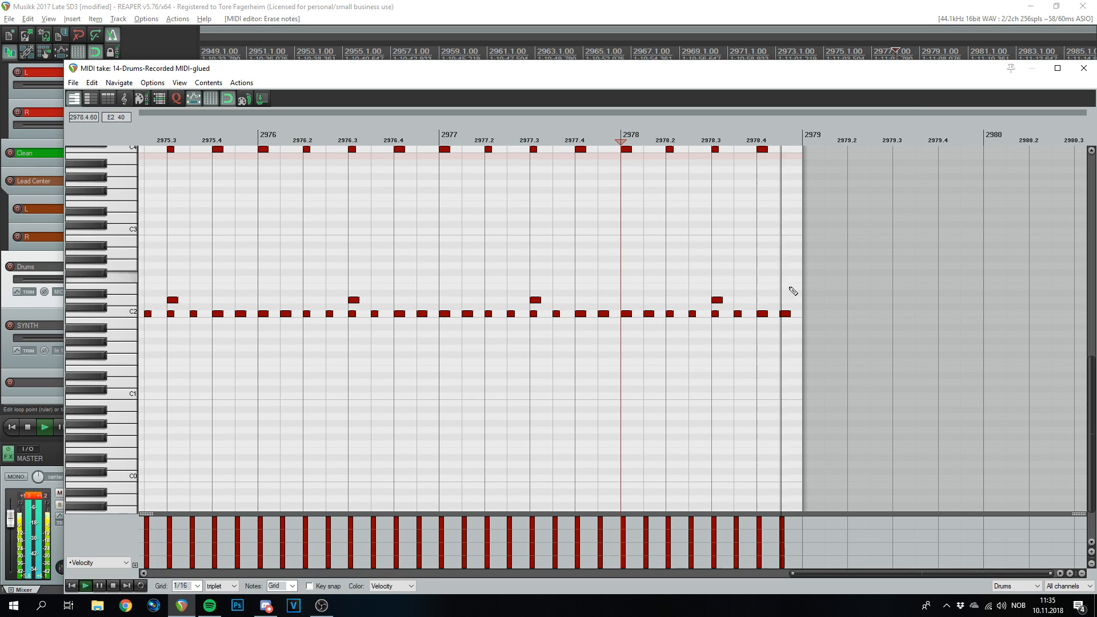
scroll(840, 337, up, 2)
key(space)
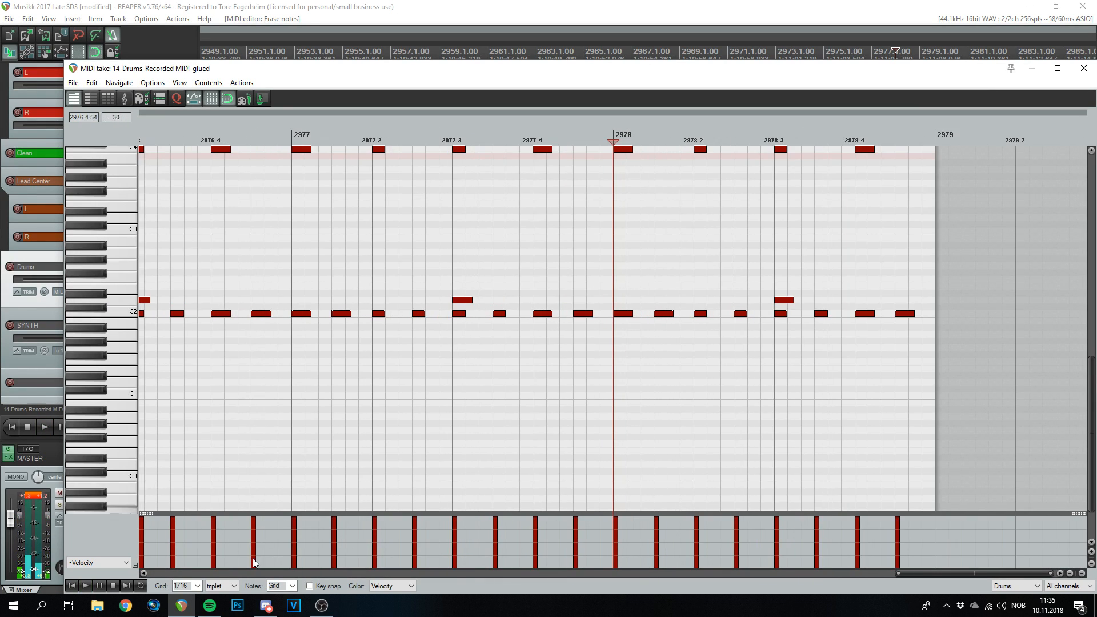
scroll(221, 586, up, 1)
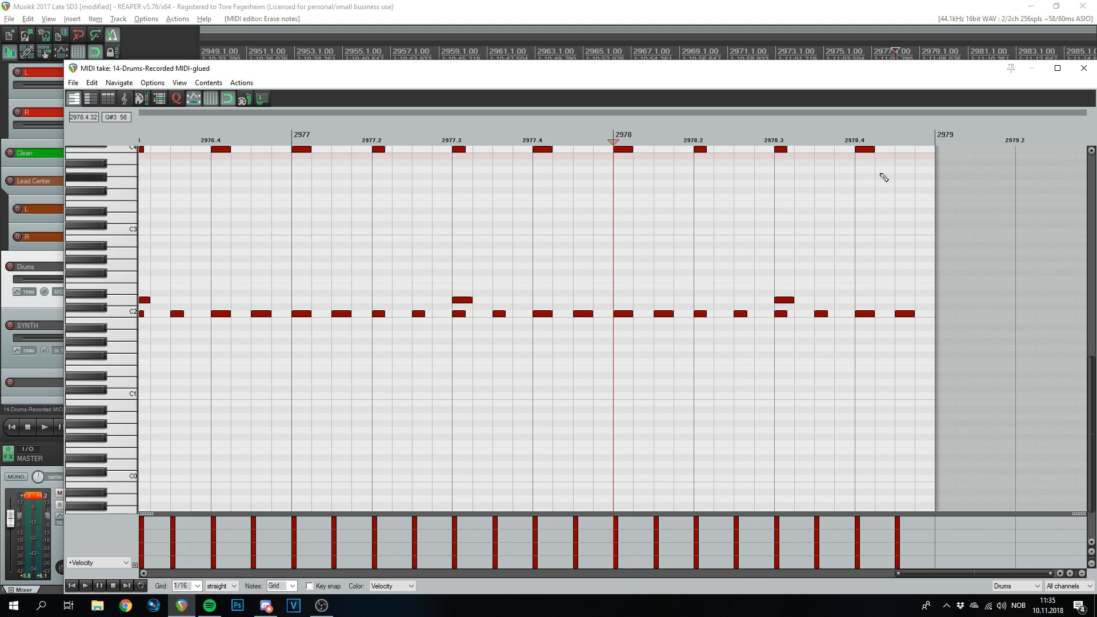
drag(885, 204, 701, 144)
drag(920, 263, 646, 367)
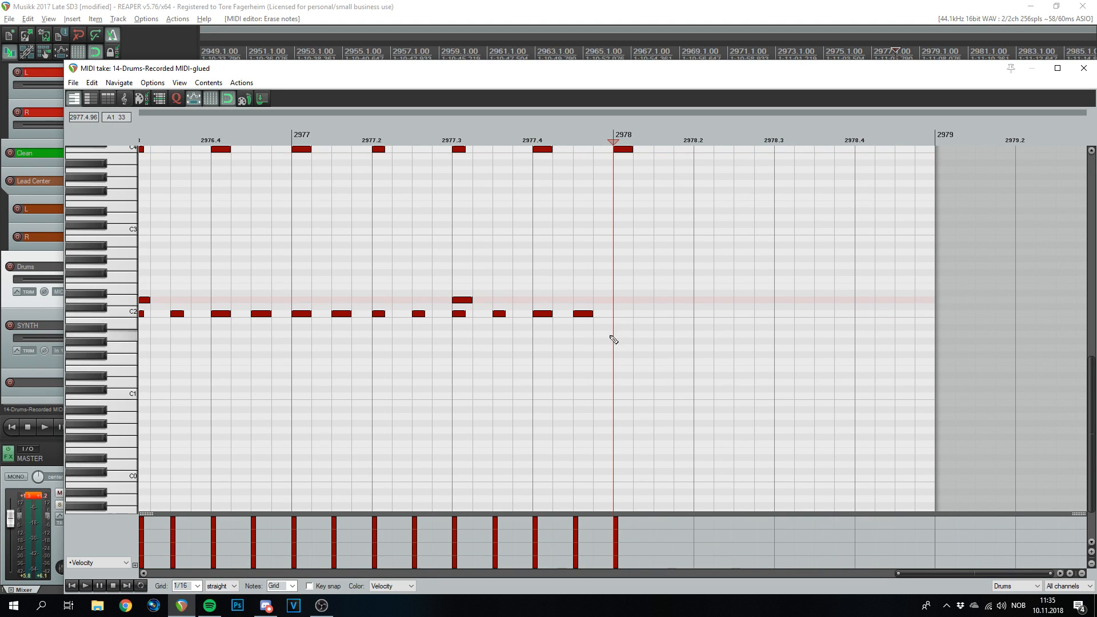
- Pencil alternating D2 pairs and C2 hits through the first half of bar 2978
click(605, 314)
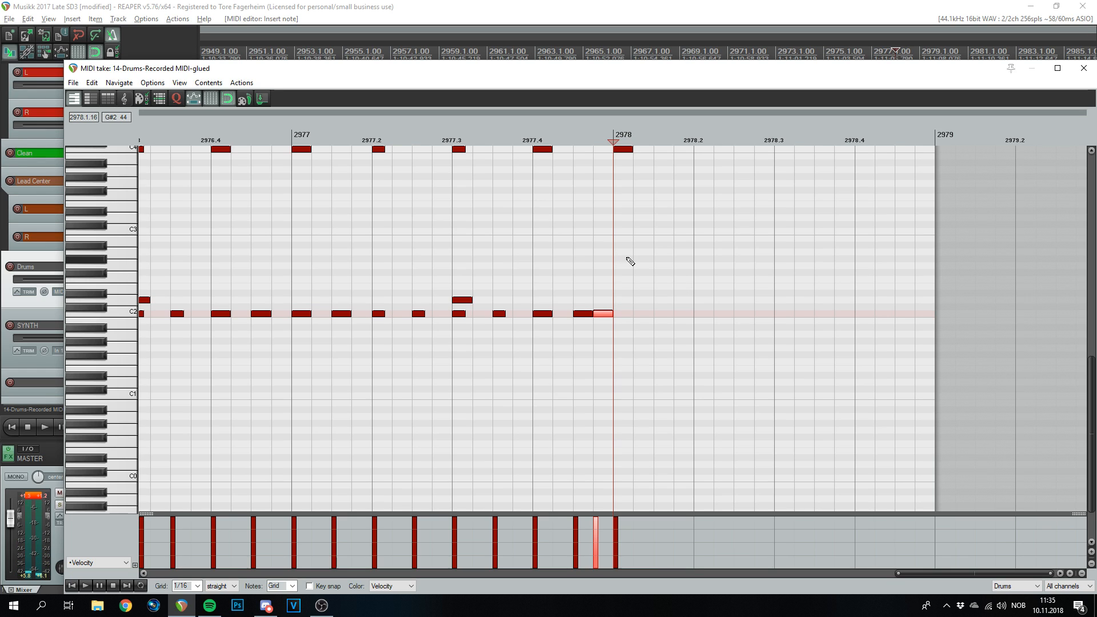
click(623, 300)
click(643, 300)
click(663, 314)
click(704, 300)
click(724, 300)
click(744, 313)
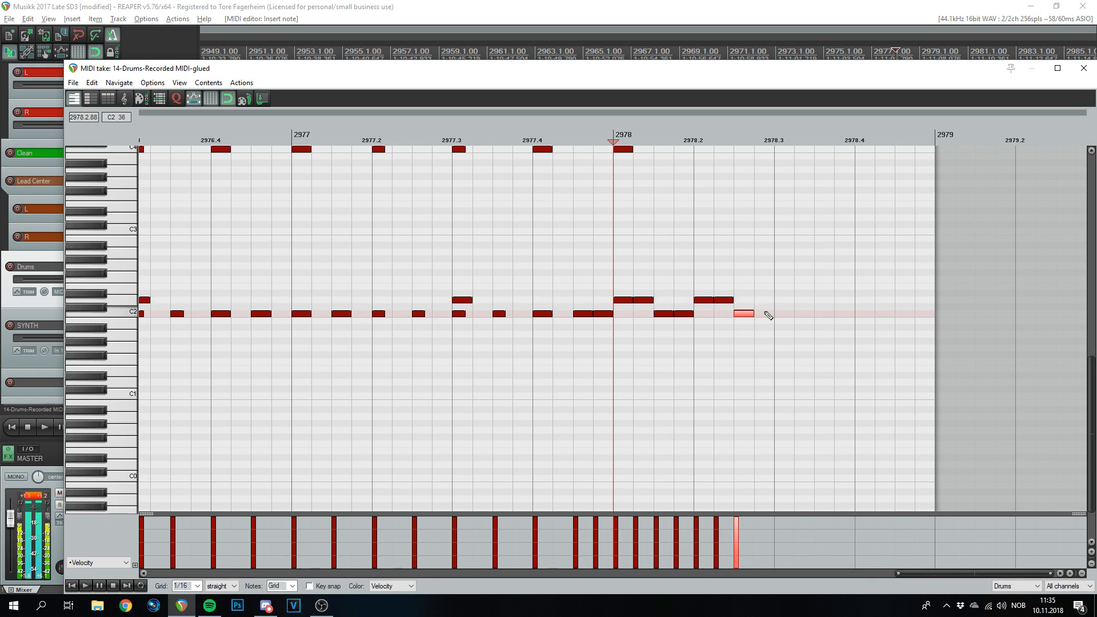
- Add high and lower tom notes from 2978.3, then a run of notes to the bar's end
click(784, 252)
click(804, 252)
click(824, 266)
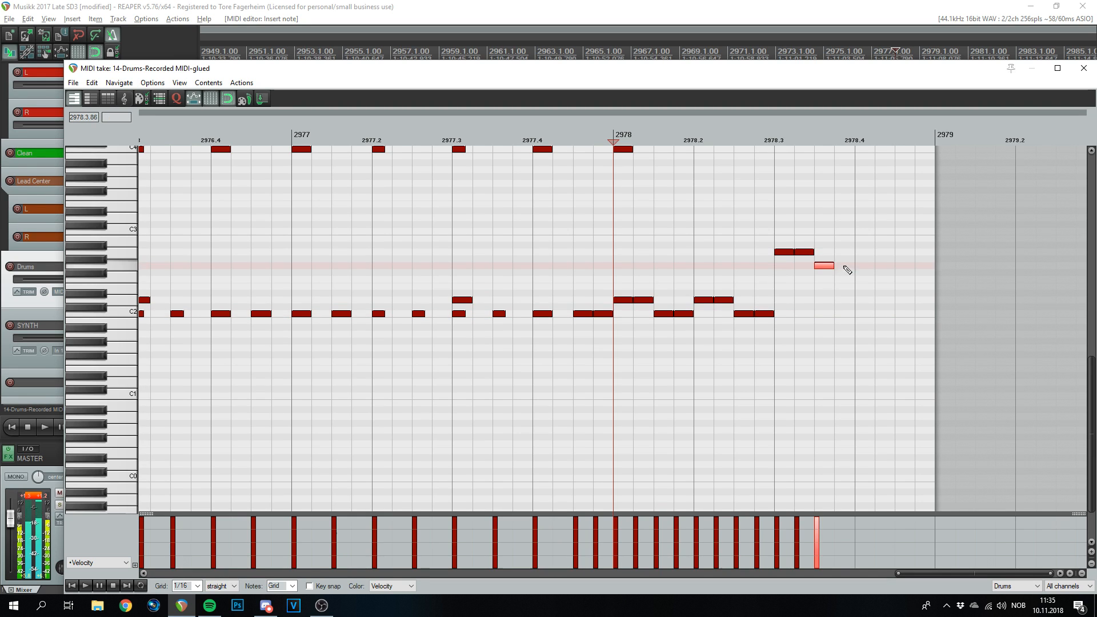
click(865, 286)
drag(869, 286, 869, 299)
click(884, 300)
click(904, 300)
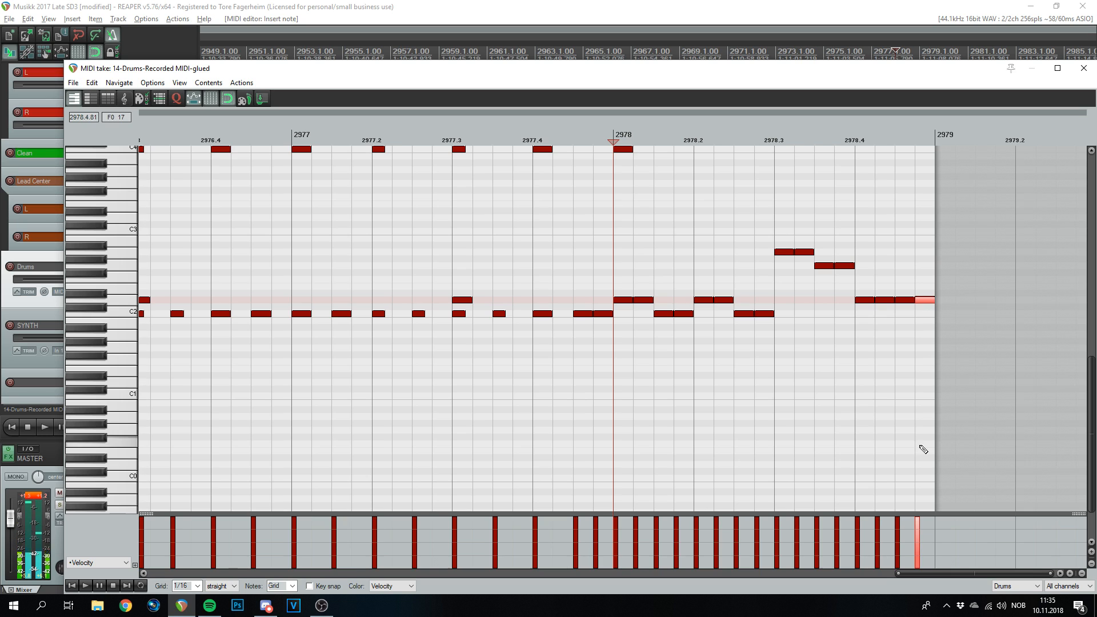
- Play the new fill from bar 2977 and close the MIDI editor
scroll(764, 310, down, 4)
click(443, 137)
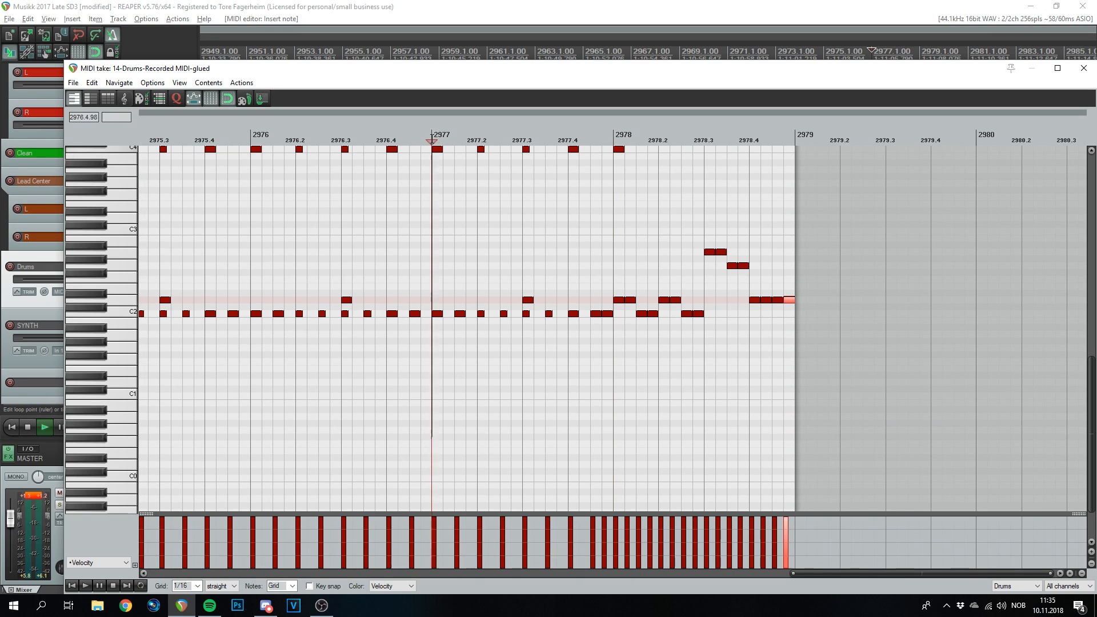
key(space)
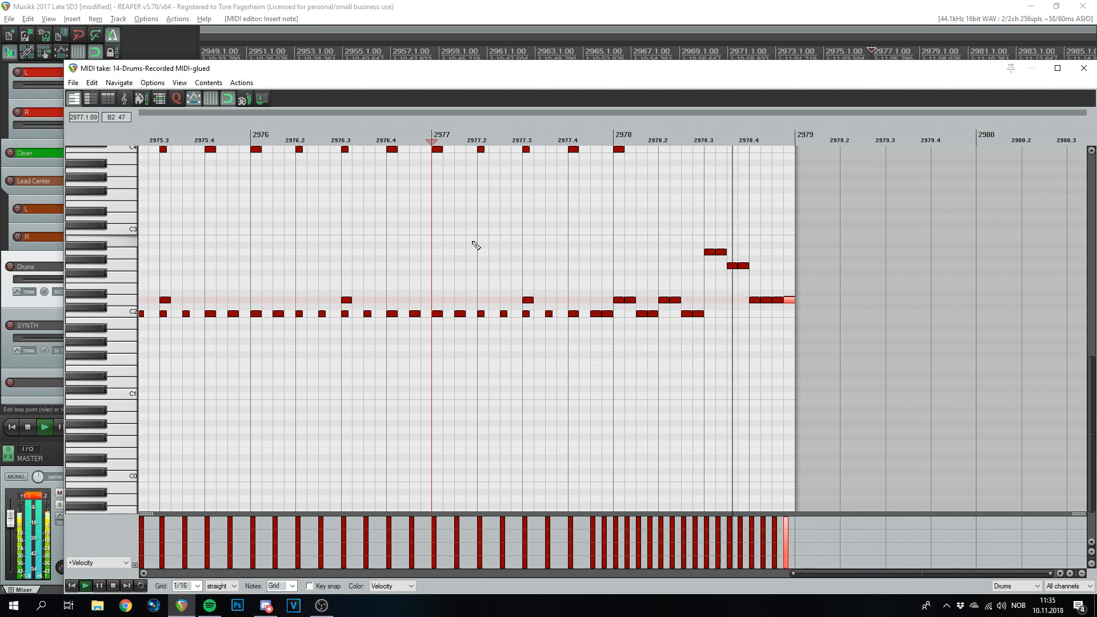
key(space)
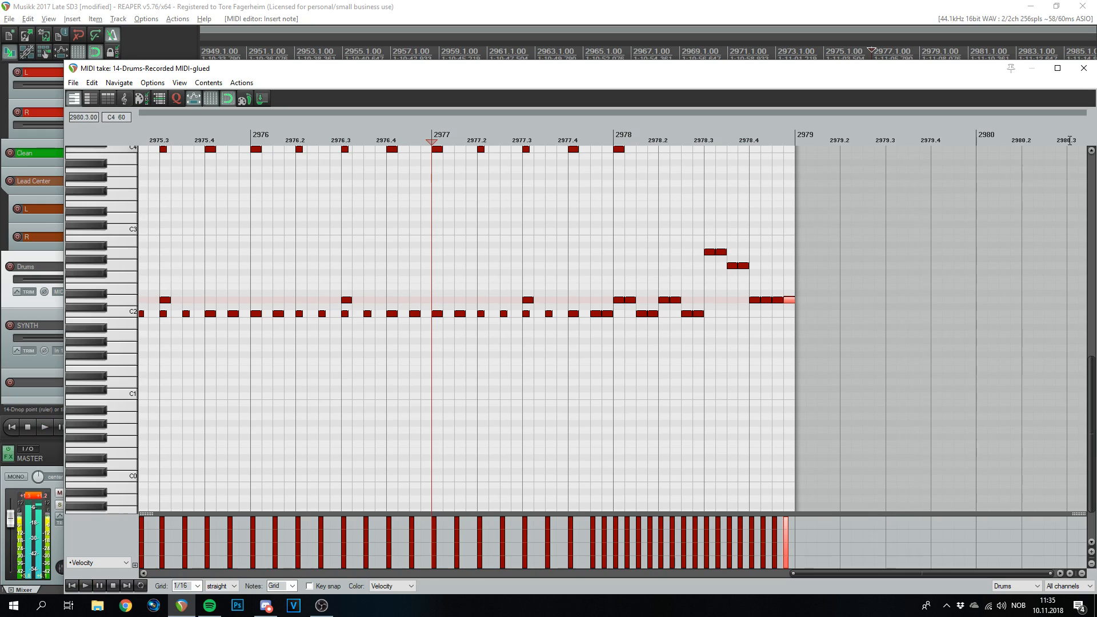
click(1083, 68)
- Copy the short drum item and line the copy up exactly at bar 2979.1
click(273, 278)
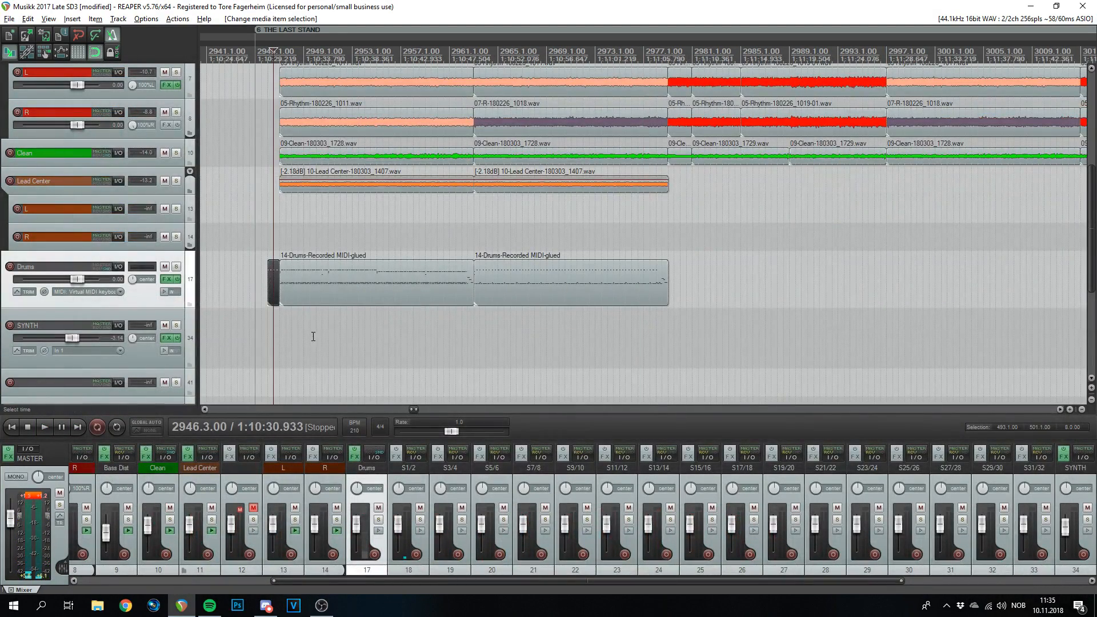
drag(275, 282, 694, 287)
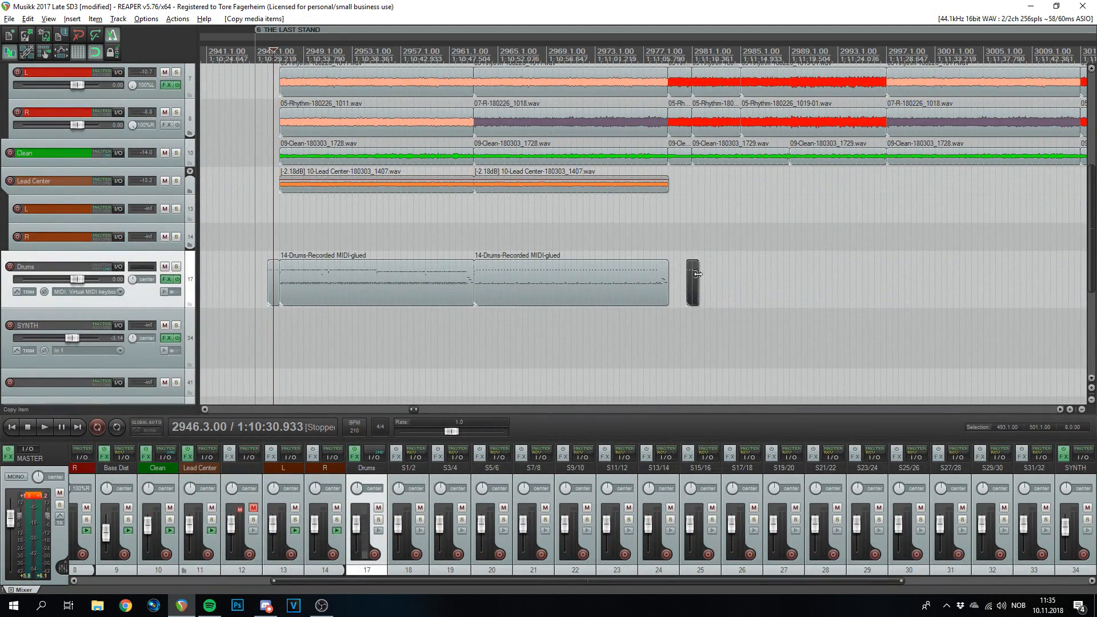
click(681, 84)
scroll(725, 283, up, 8)
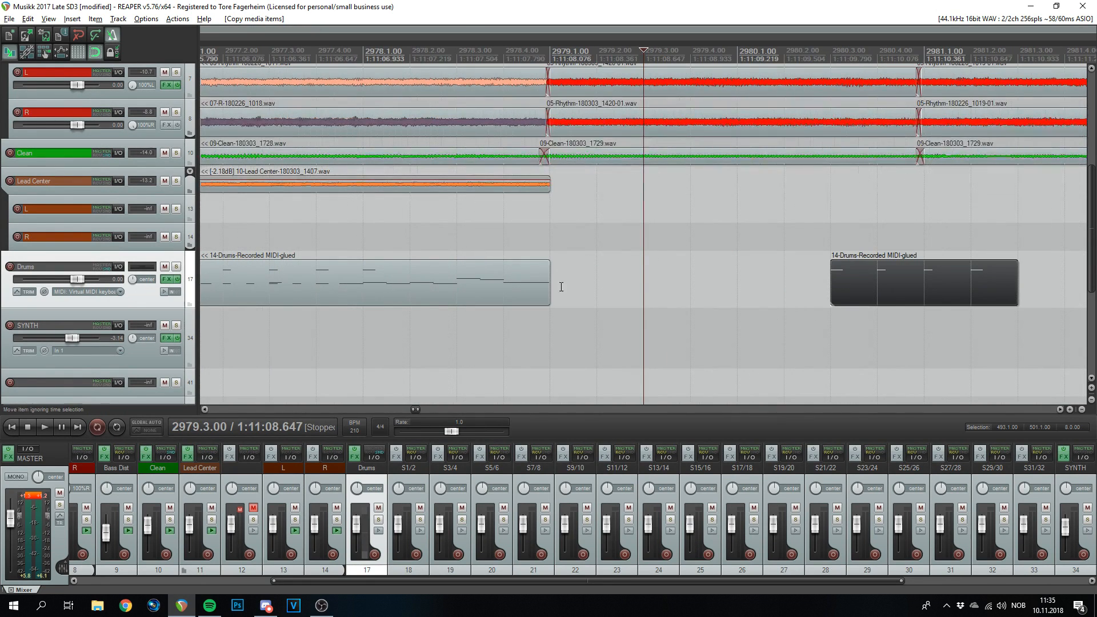
drag(892, 292, 607, 279)
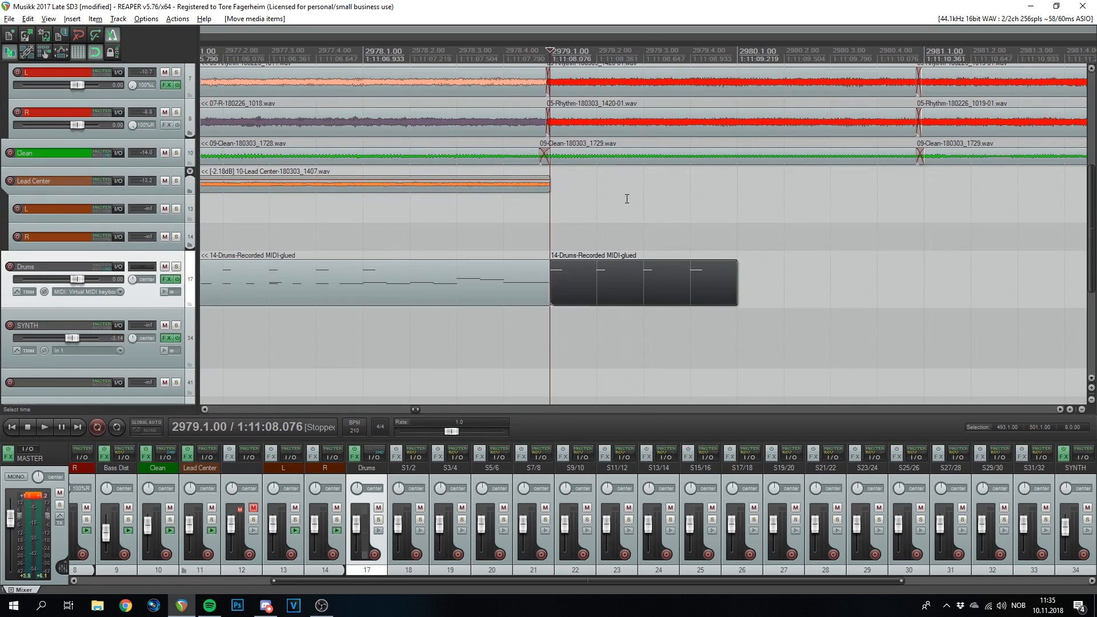
scroll(649, 286, up, 5)
scroll(649, 286, down, 4)
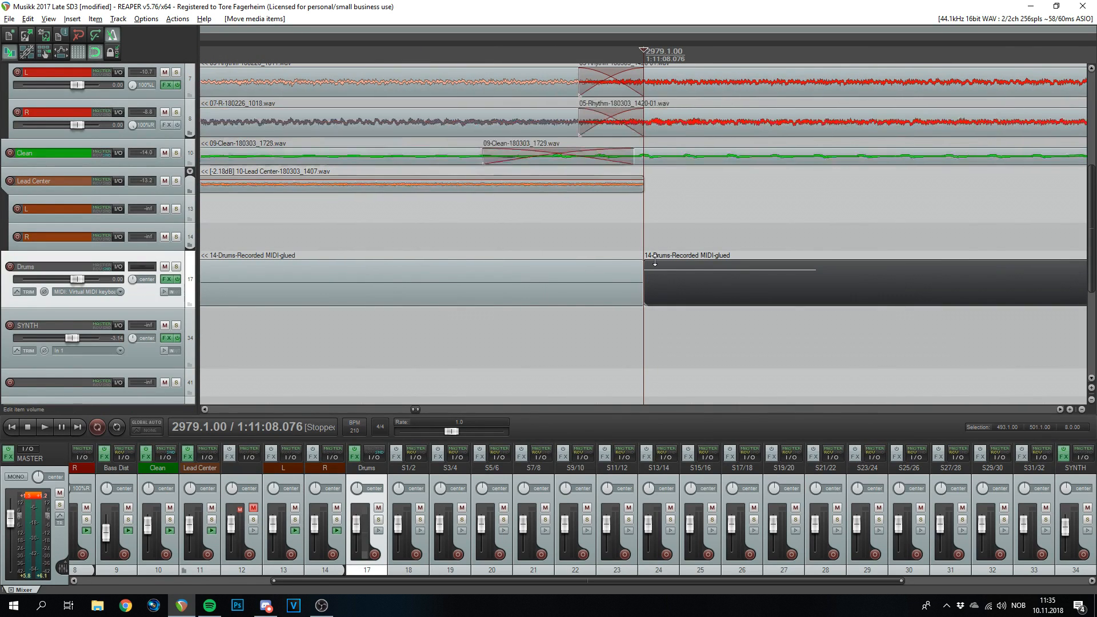
drag(705, 291, 754, 294)
scroll(772, 233, down, 3)
scroll(772, 233, down, 2)
- Duplicate it into bar 2980, play from bar 2978, and glue both items into one
key(ctrl+d)
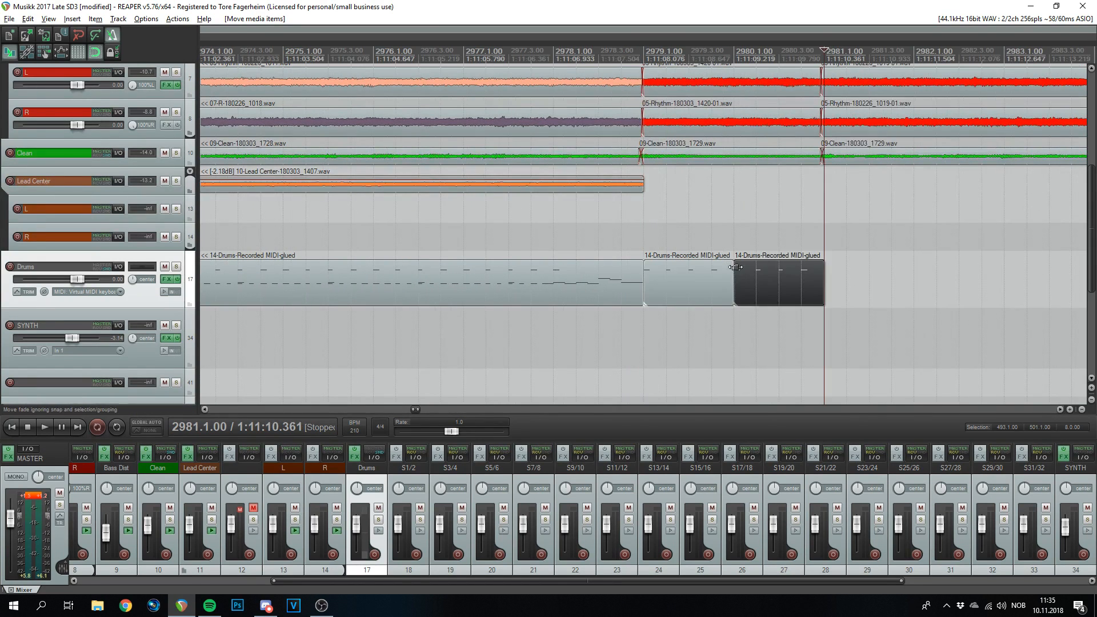
scroll(785, 192, down, 2)
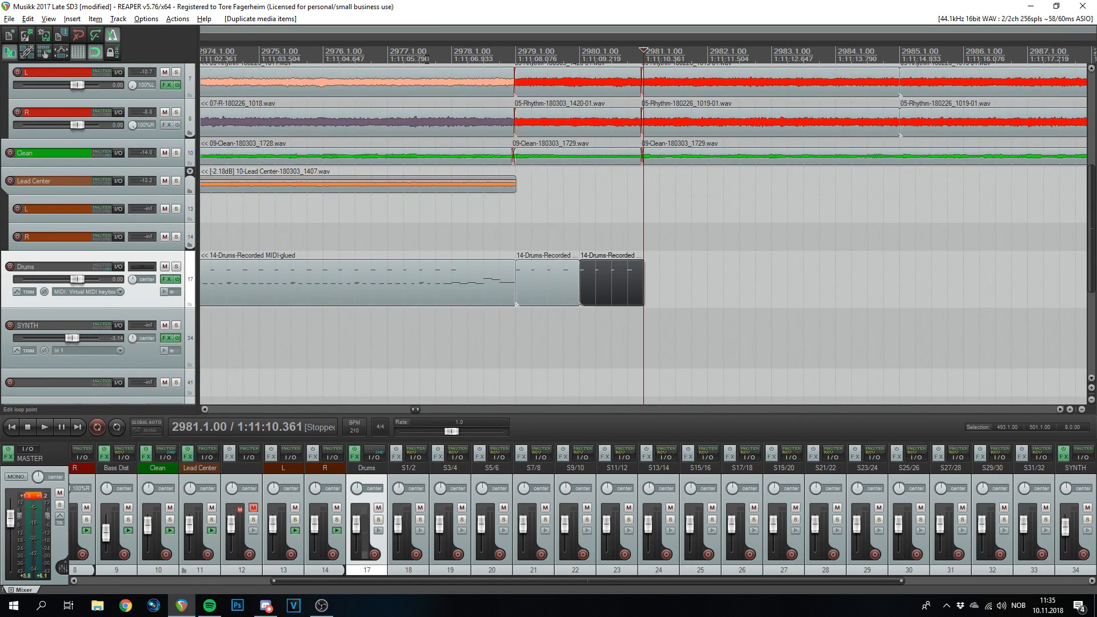
click(451, 56)
key(space)
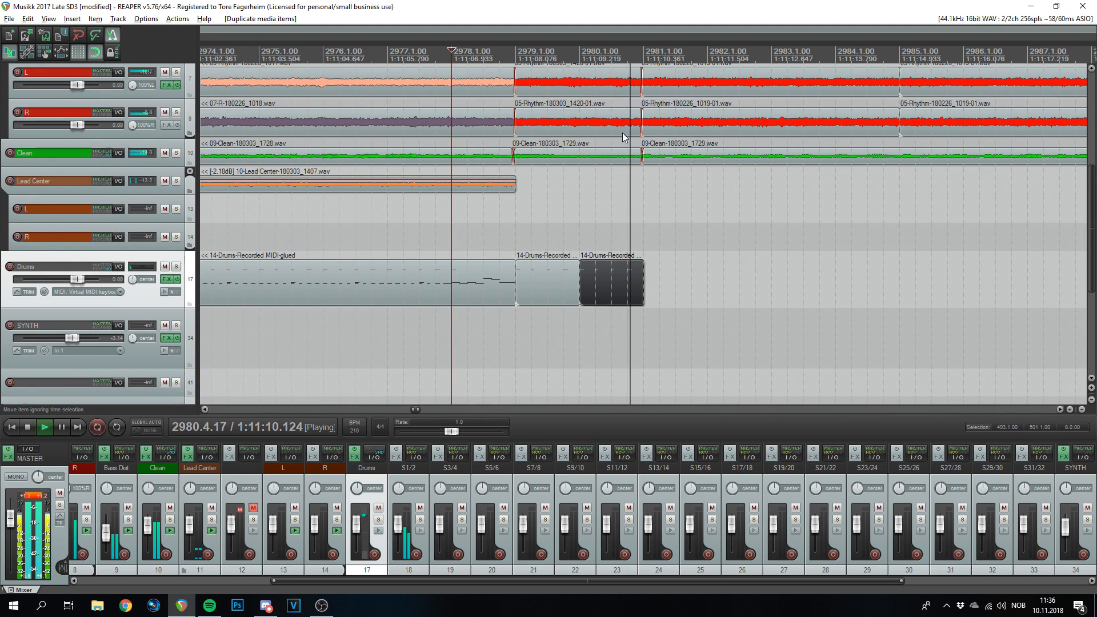
drag(563, 268, 603, 304)
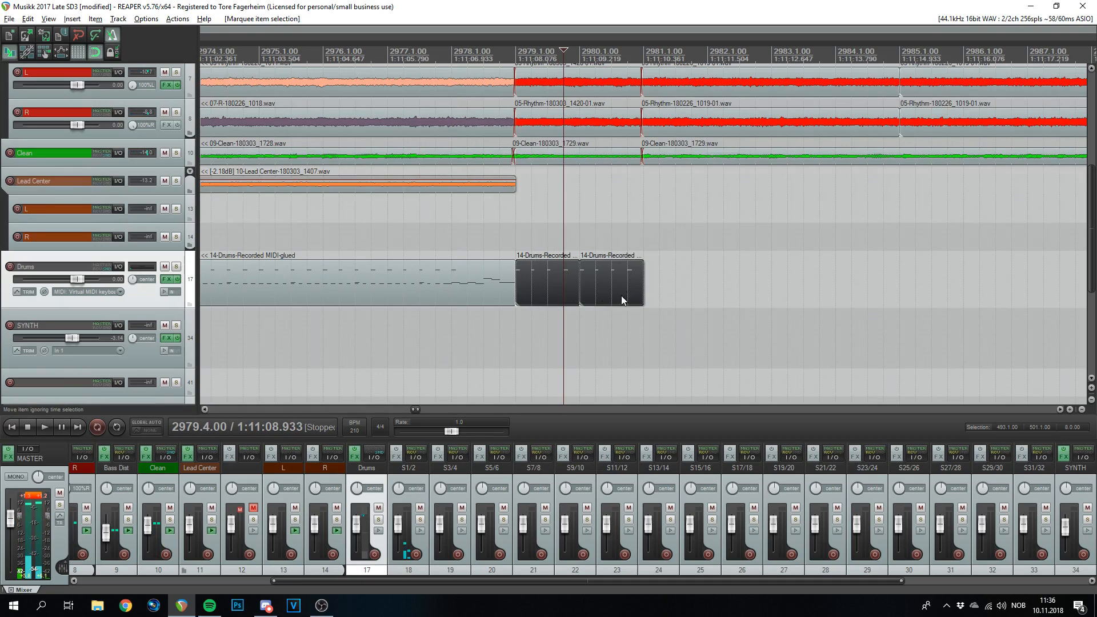
key(ctrl+g)
- Open the glued take's notes, delete the C4 hit at 2979.2, and play from bar 2979
double_click(571, 276)
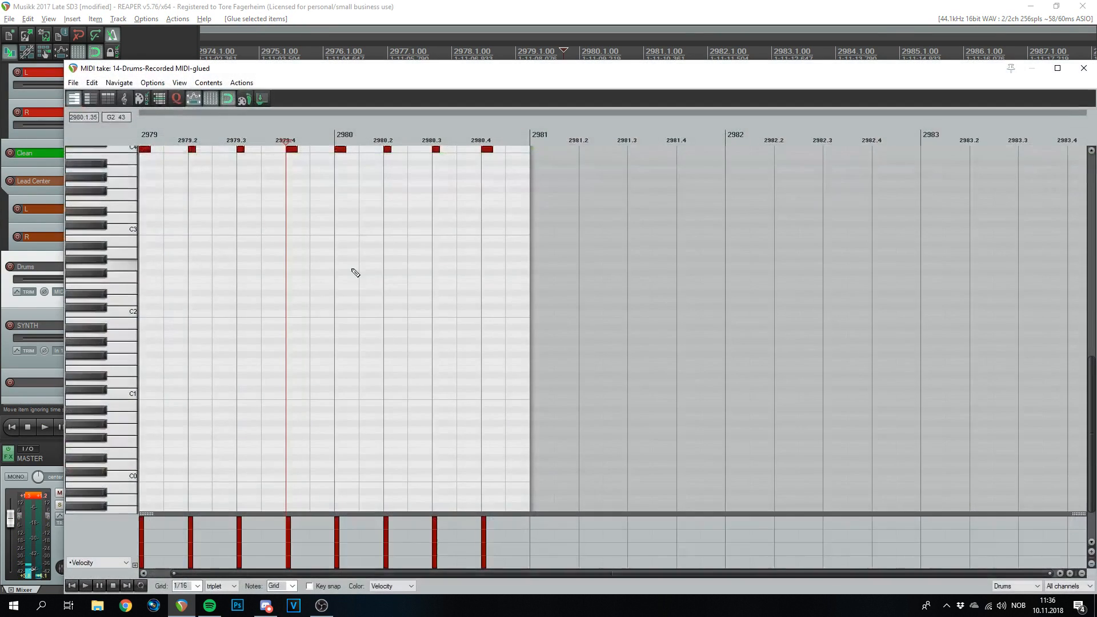
scroll(223, 227, up, 1)
scroll(272, 247, up, 2)
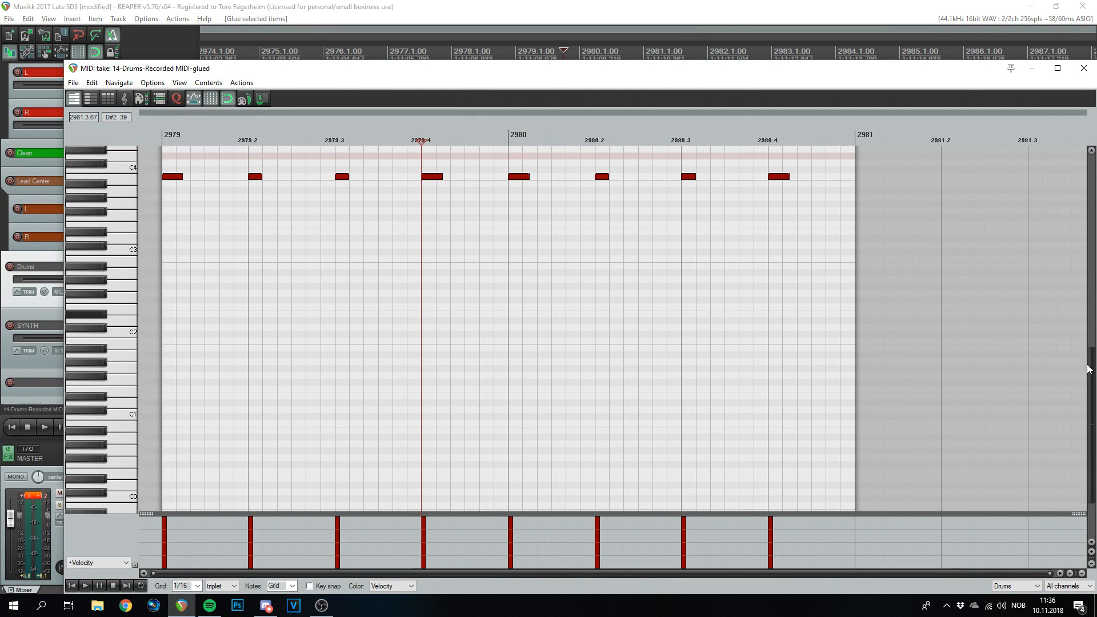
double_click(260, 176)
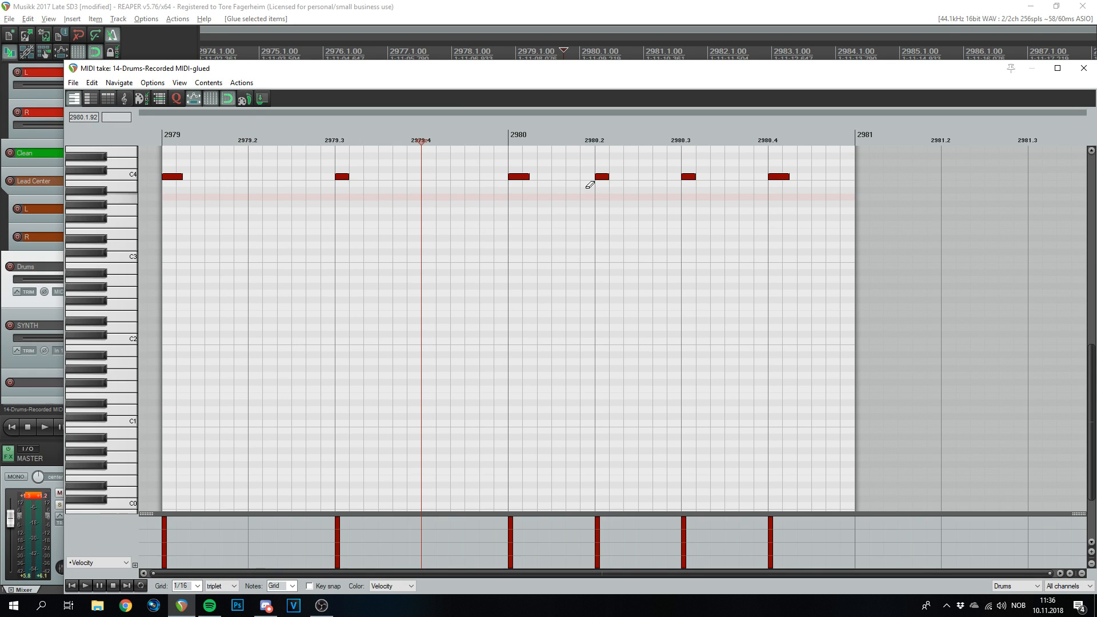
click(162, 138)
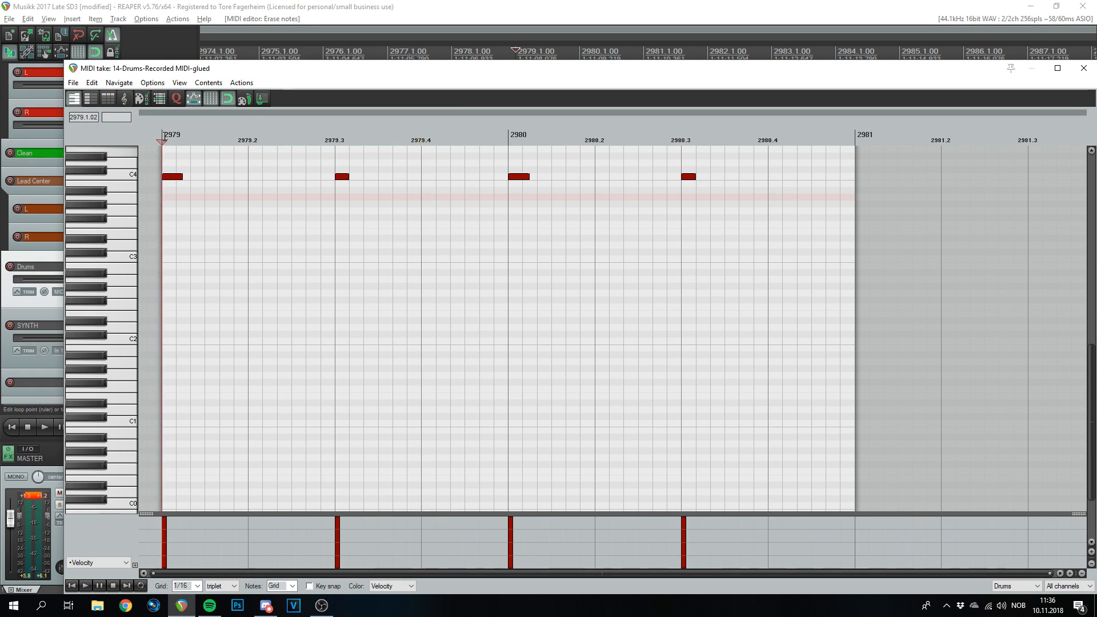
key(space)
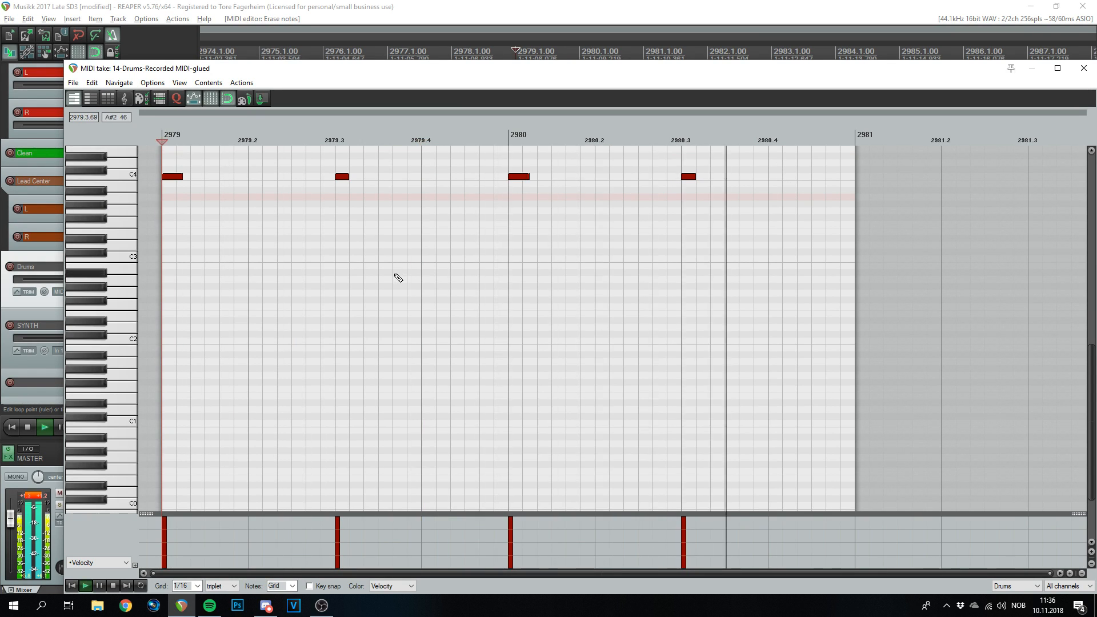
key(space)
- Add a C2 kick opening bar 2979 with velocity raised to 127
click(169, 341)
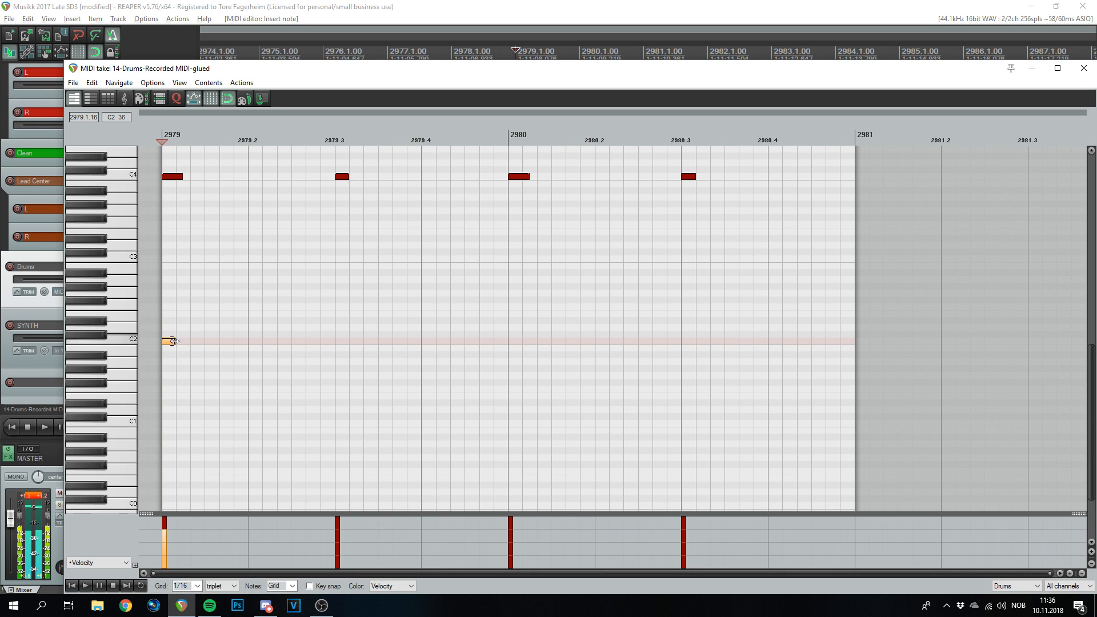
drag(178, 325, 162, 155)
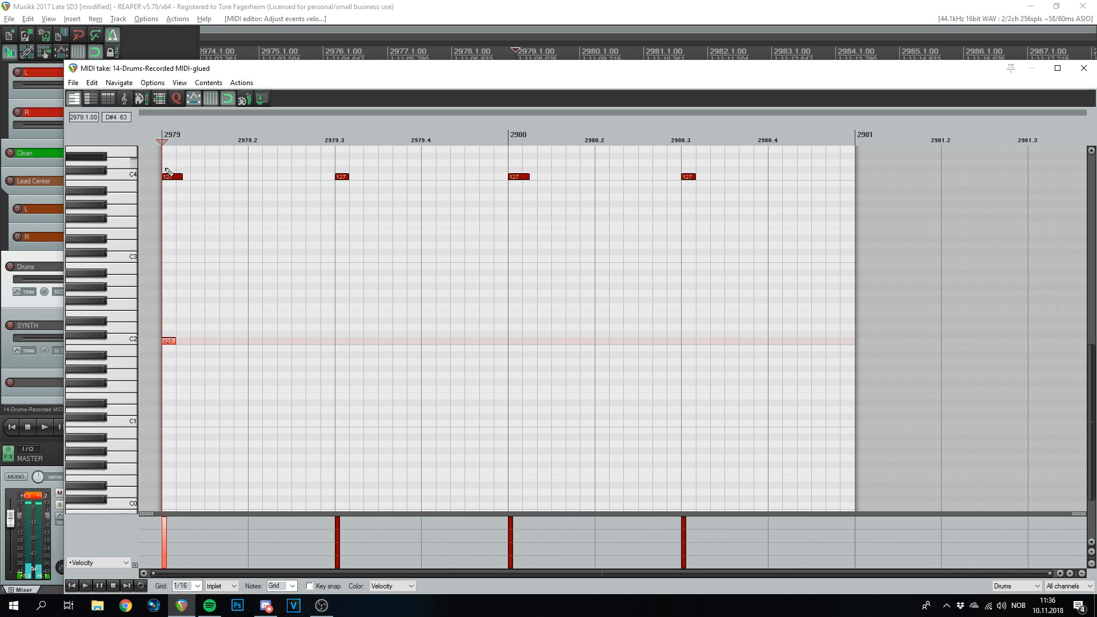
click(169, 340)
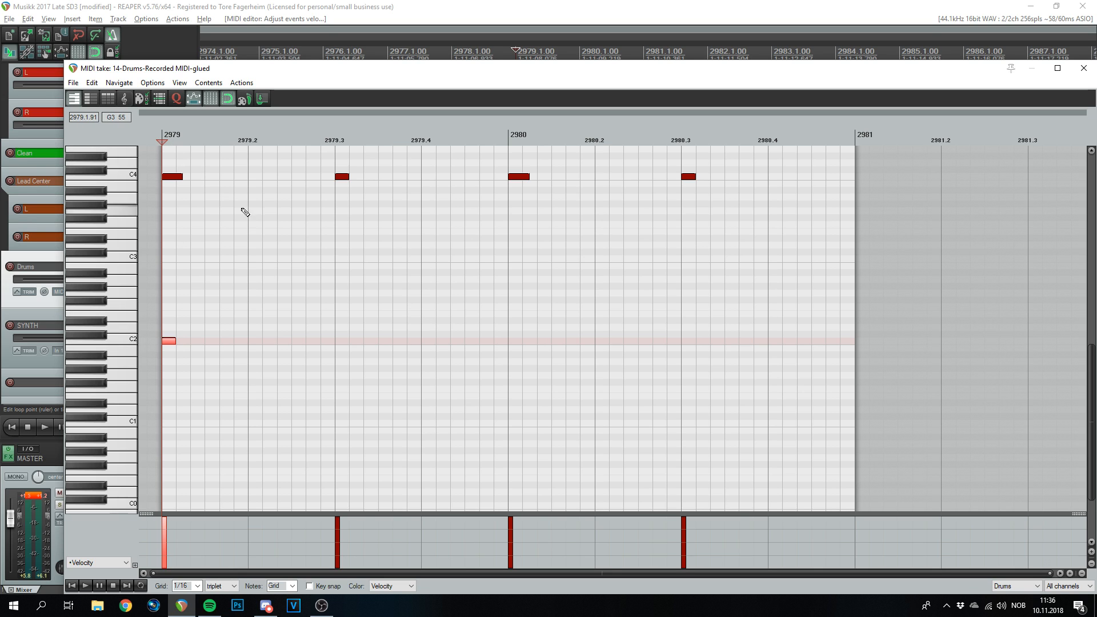
- Play the pattern back, then switch the grid from triplet to straight 1/16
scroll(286, 225, up, 2)
scroll(287, 225, down, 2)
scroll(288, 226, up, 1)
scroll(290, 227, down, 2)
scroll(290, 227, up, 1)
scroll(326, 253, up, 4)
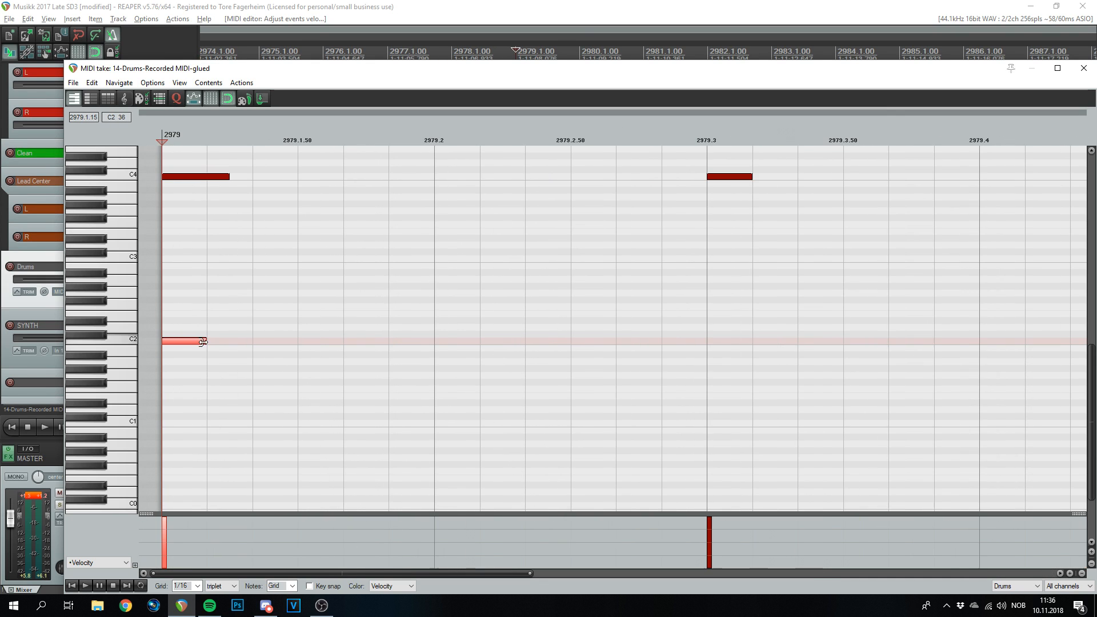
scroll(196, 320, down, 5)
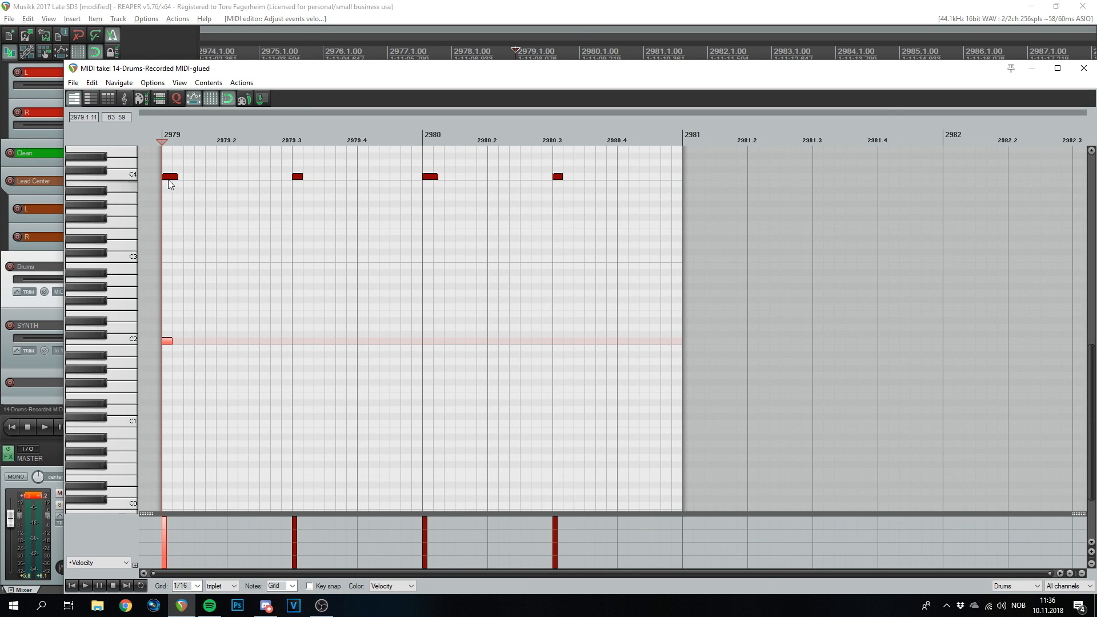
scroll(191, 213, up, 1)
key(space)
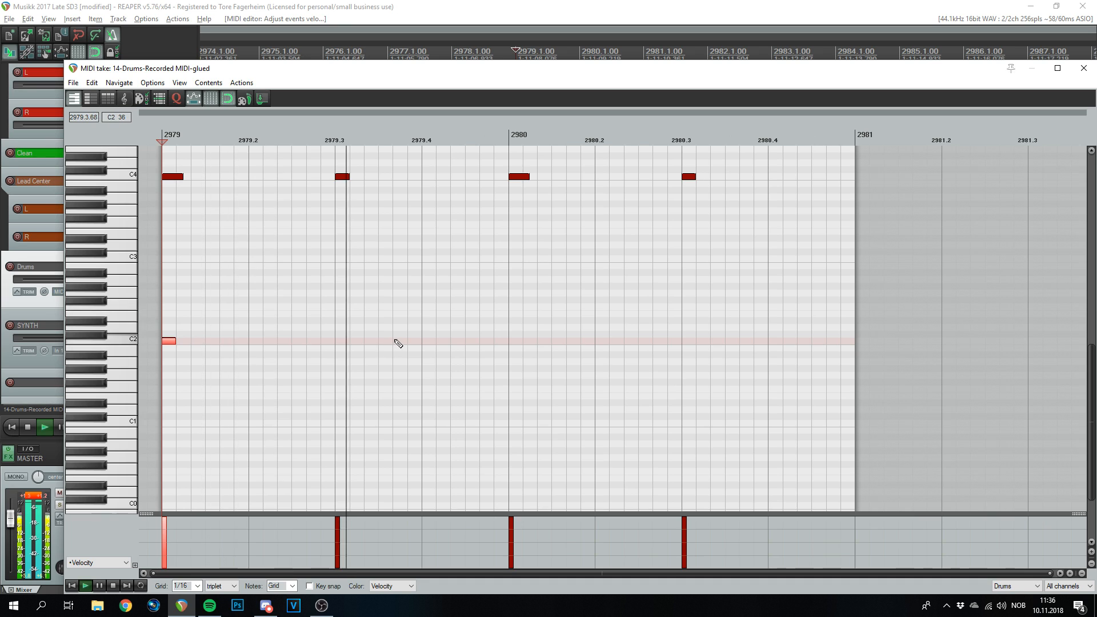
key(space)
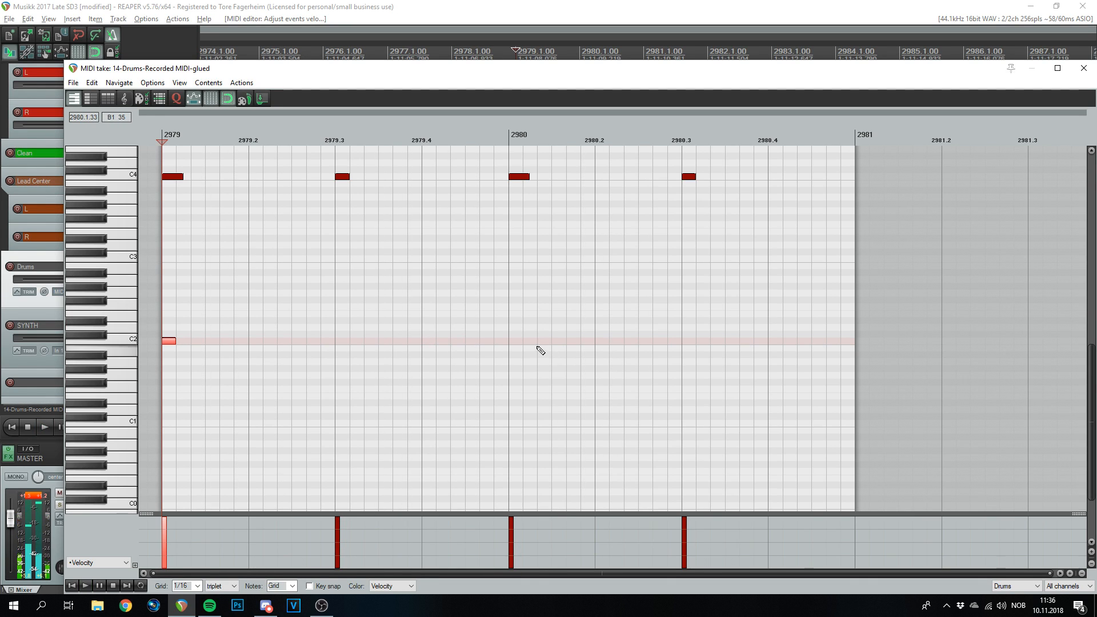
click(231, 586)
click(219, 592)
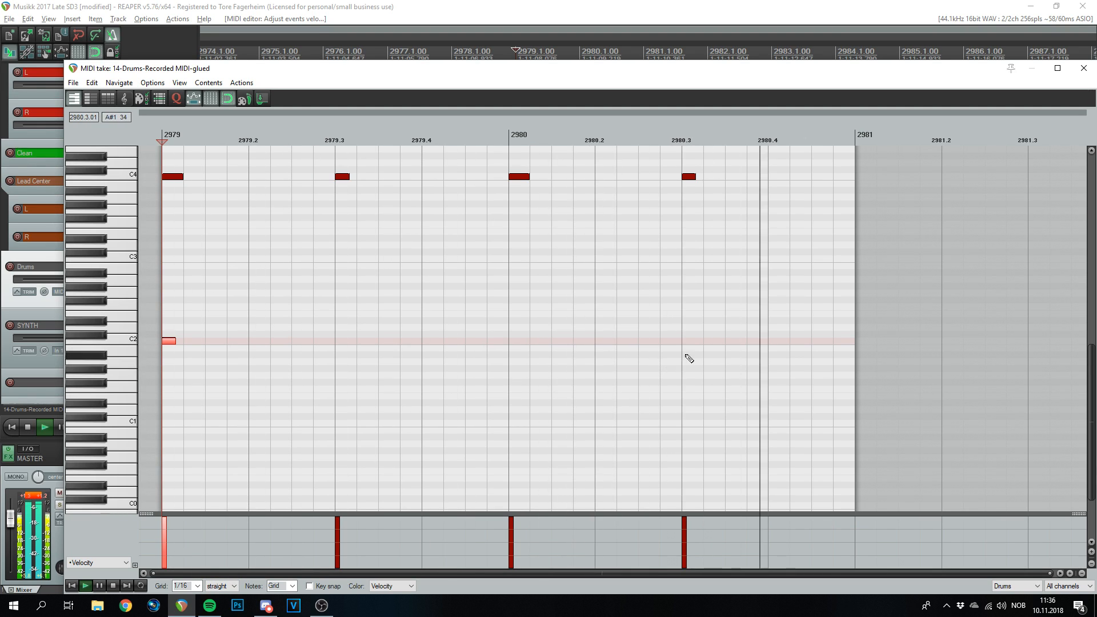
- Add a D2 hit on beat 3 of bar 2980 and two C2 sixteenths just before it
click(703, 329)
key(space)
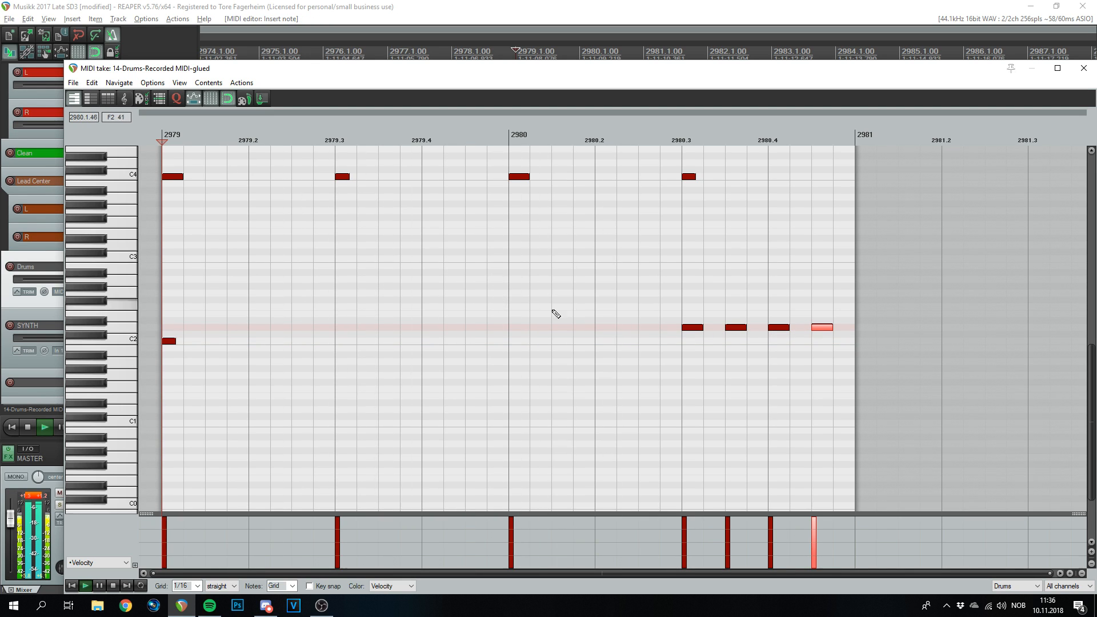
click(648, 343)
click(666, 343)
key(space)
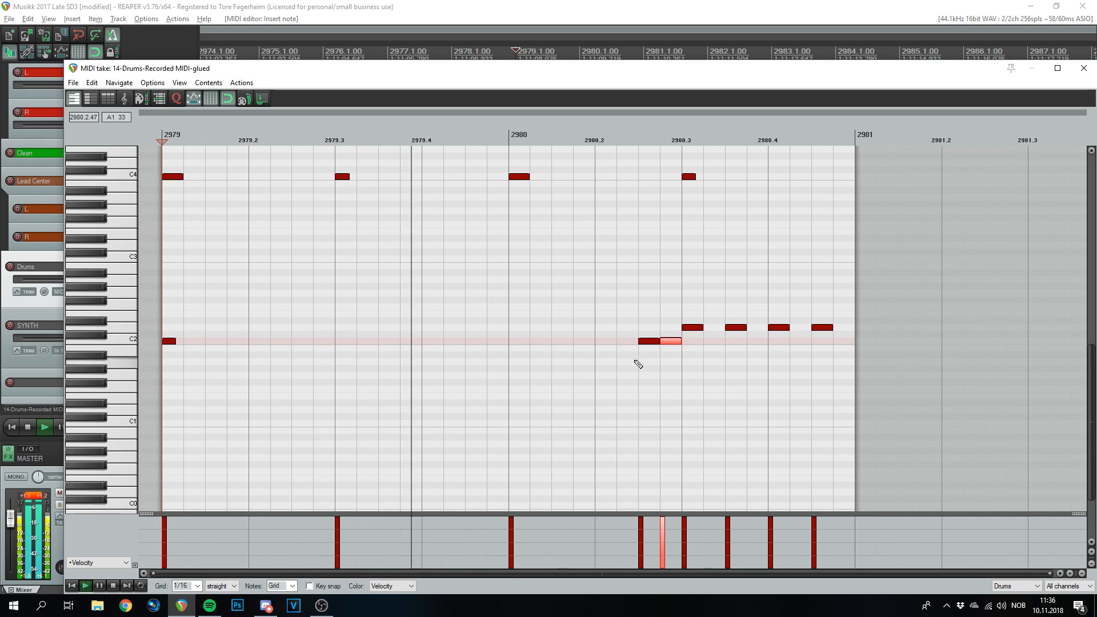
key(space)
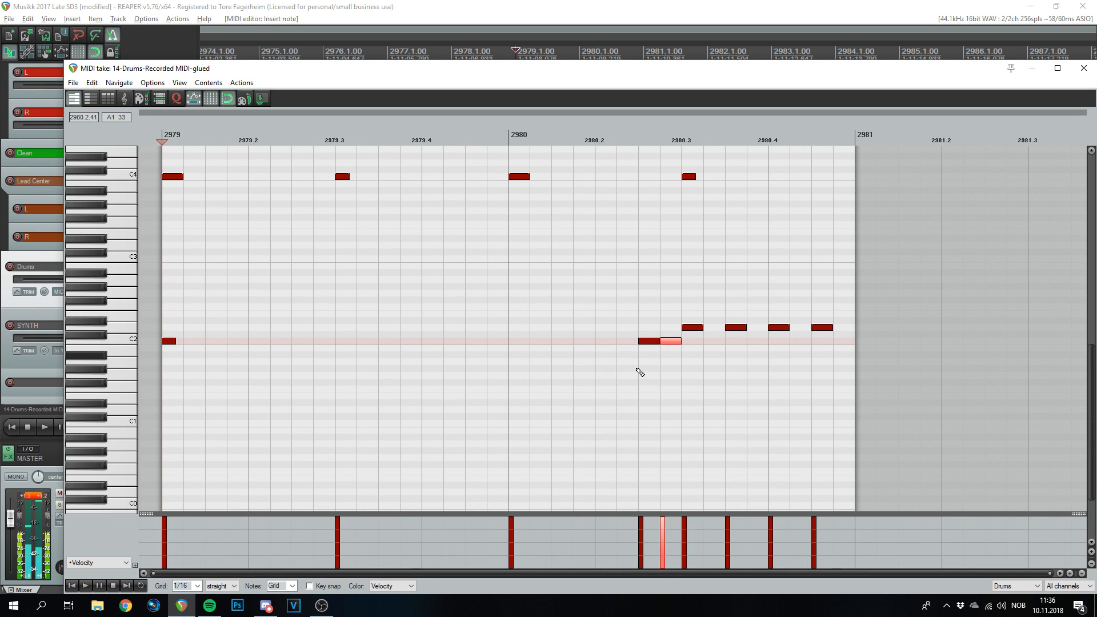
- Add C2 notes on beat 3 of bar 2979 and the downbeat of bar 2980
click(359, 335)
drag(359, 334, 365, 341)
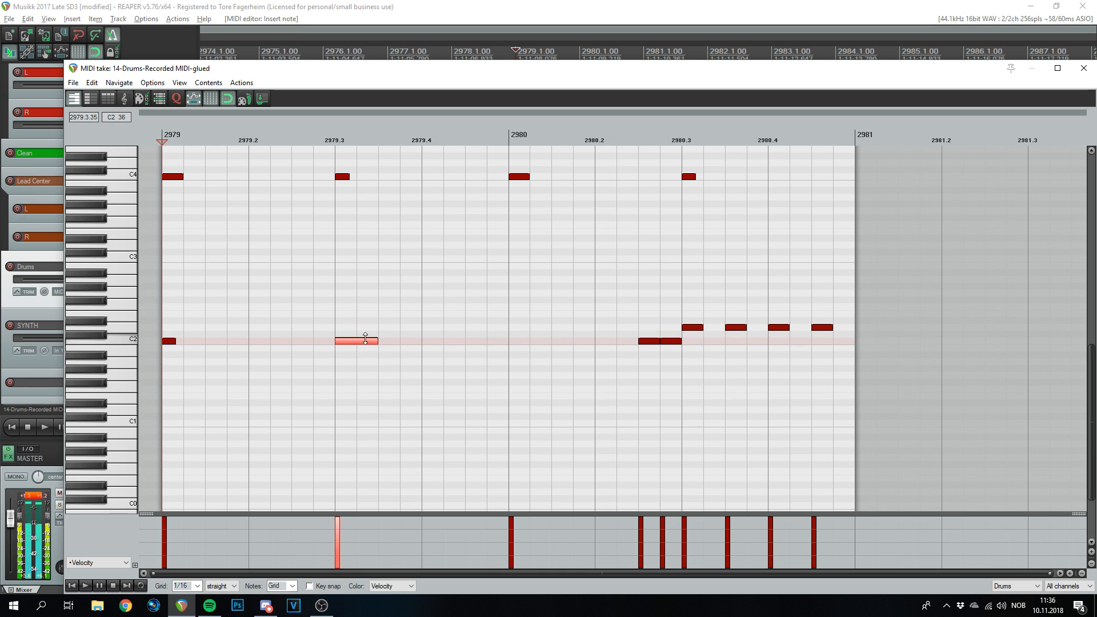
right_click(430, 340)
click(523, 344)
key(space)
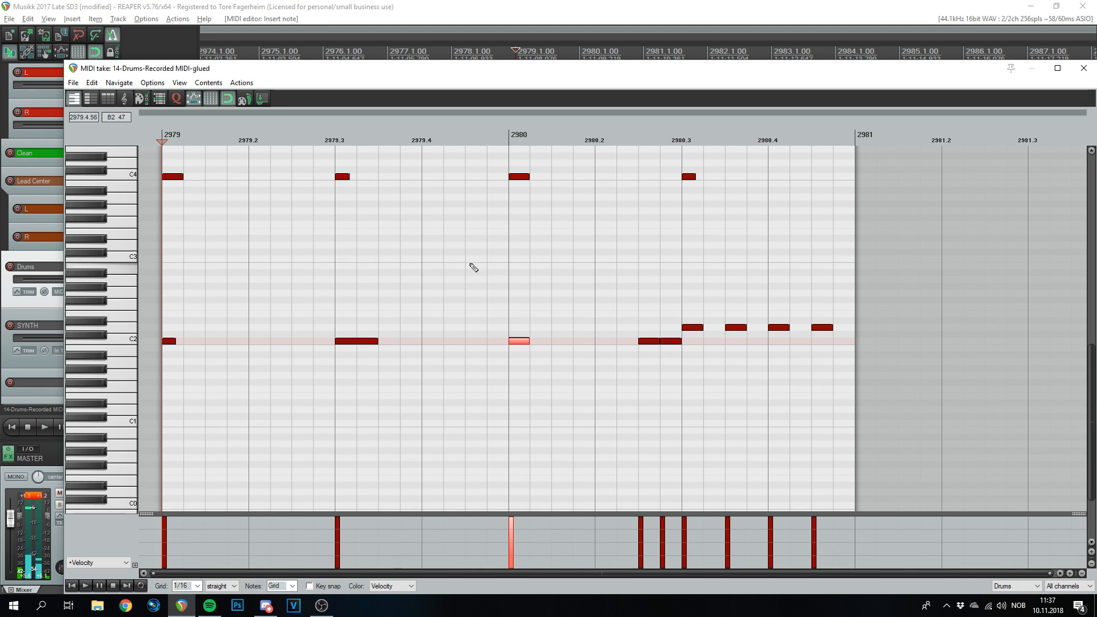
- Erase the stray C4 and C2 notes at bar 2980, audition the fill, and close the MIDI editor
right_click(518, 175)
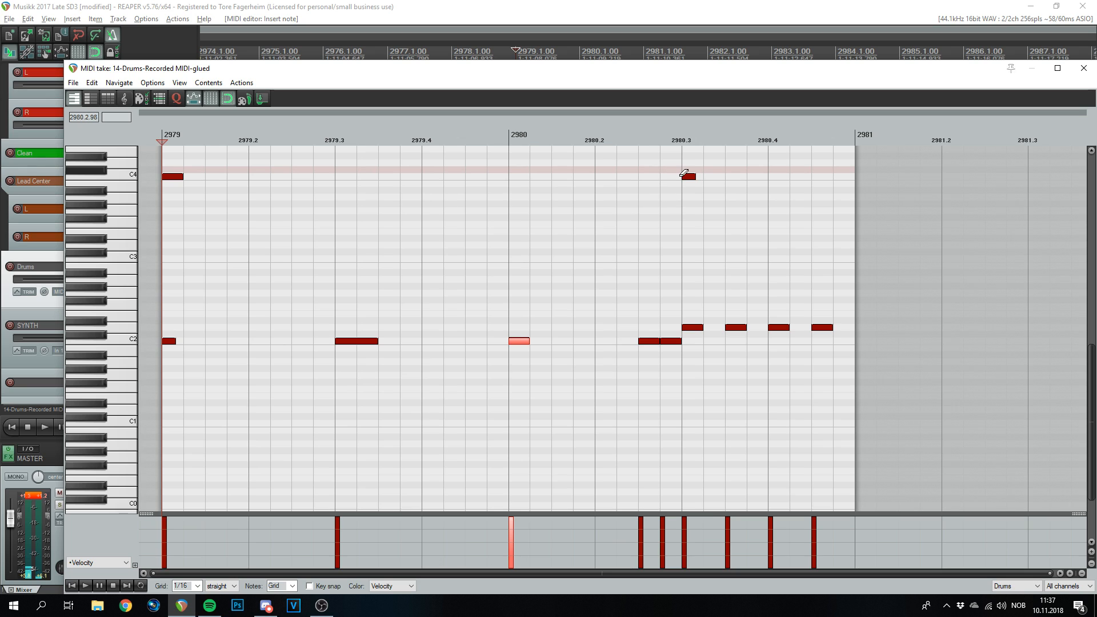
key(space)
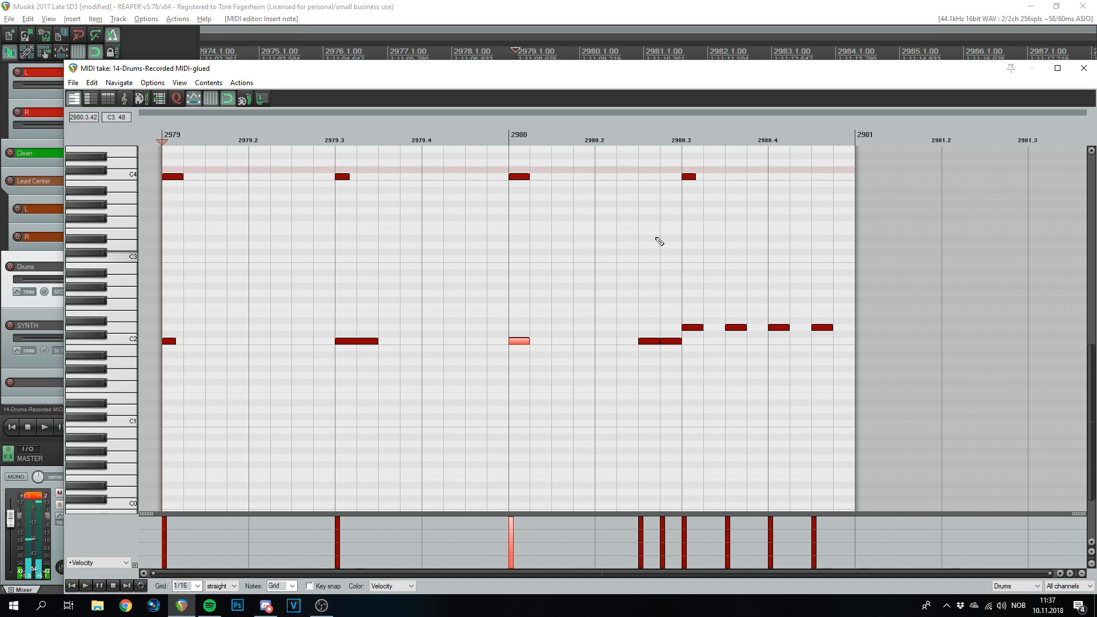
key(space)
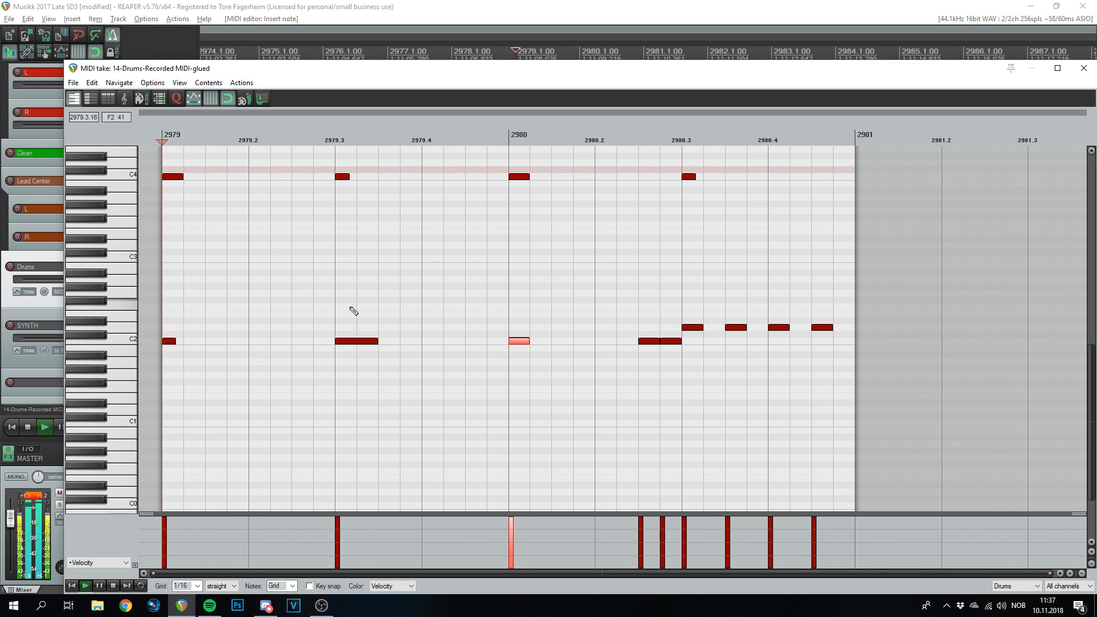
key(space)
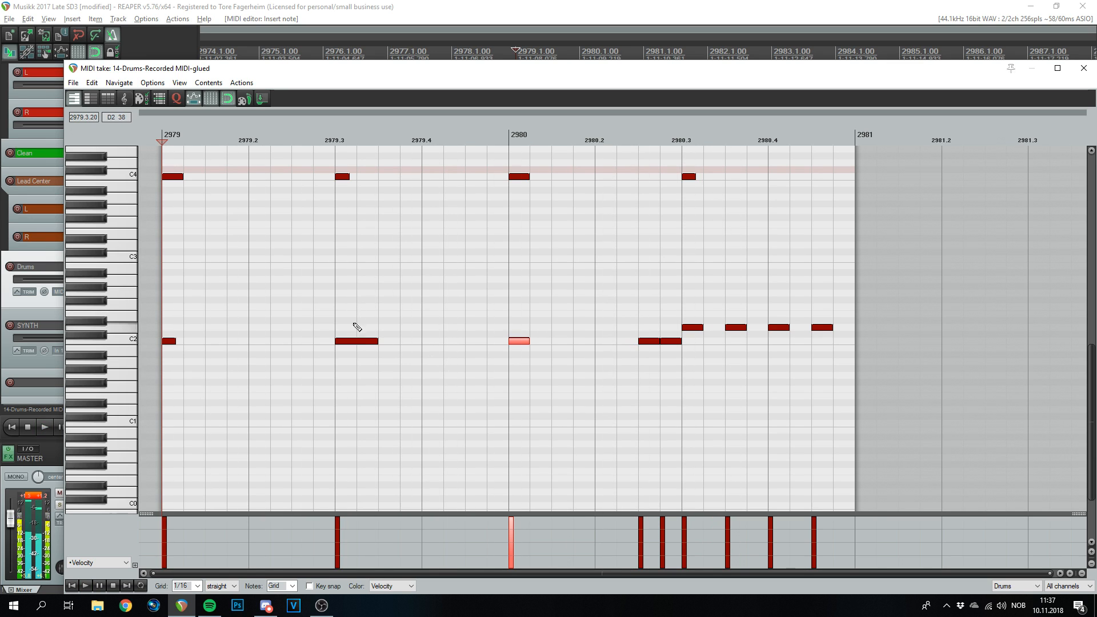
double_click(520, 342)
key(space)
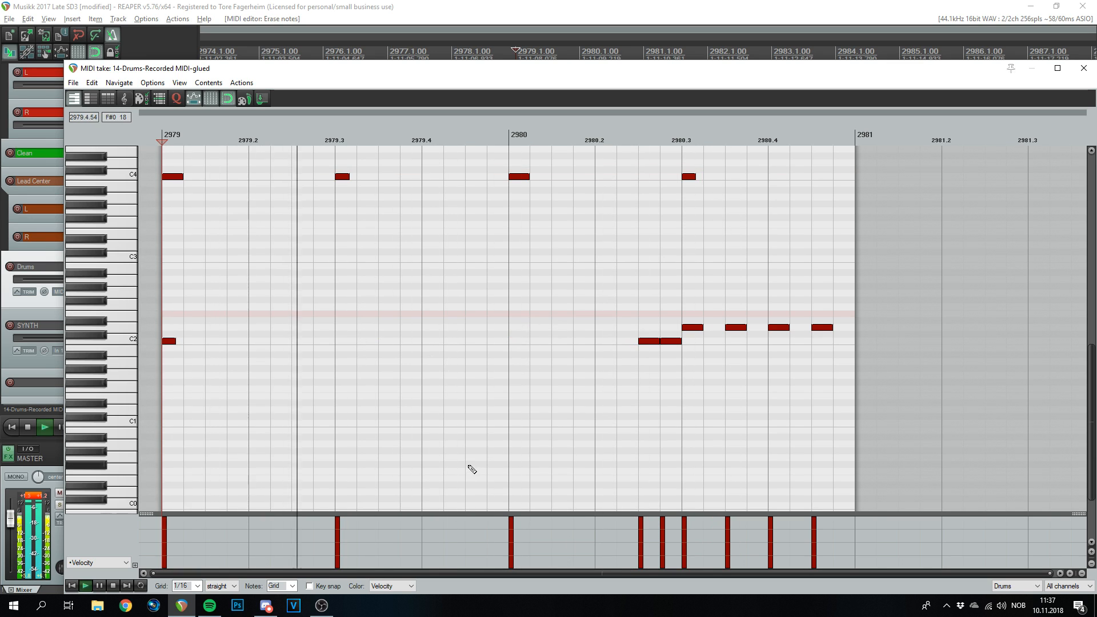
key(space)
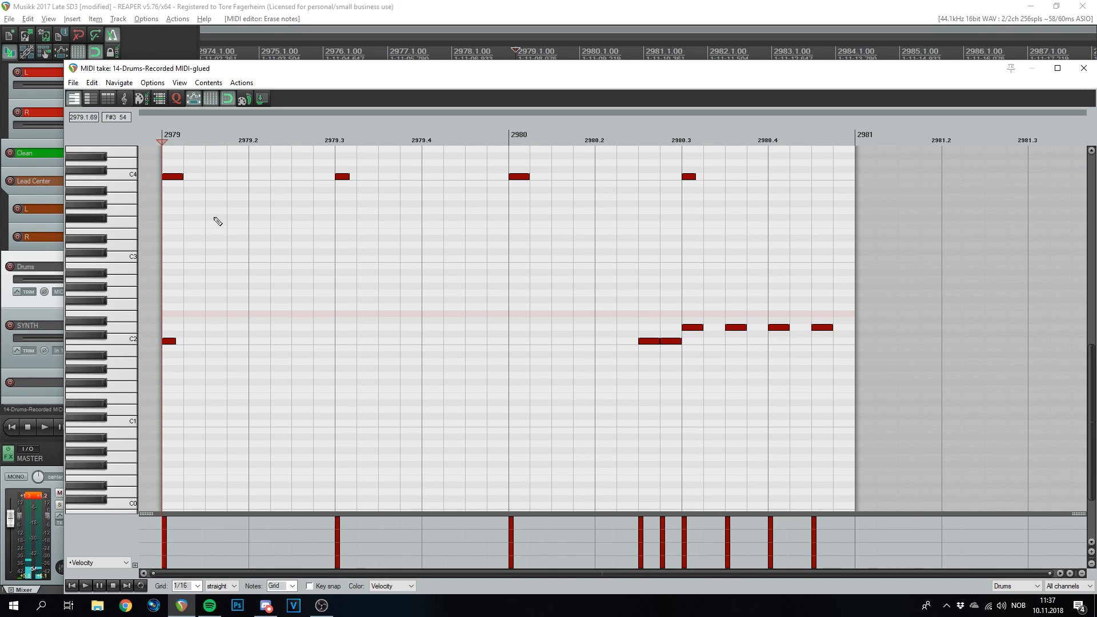
click(1081, 69)
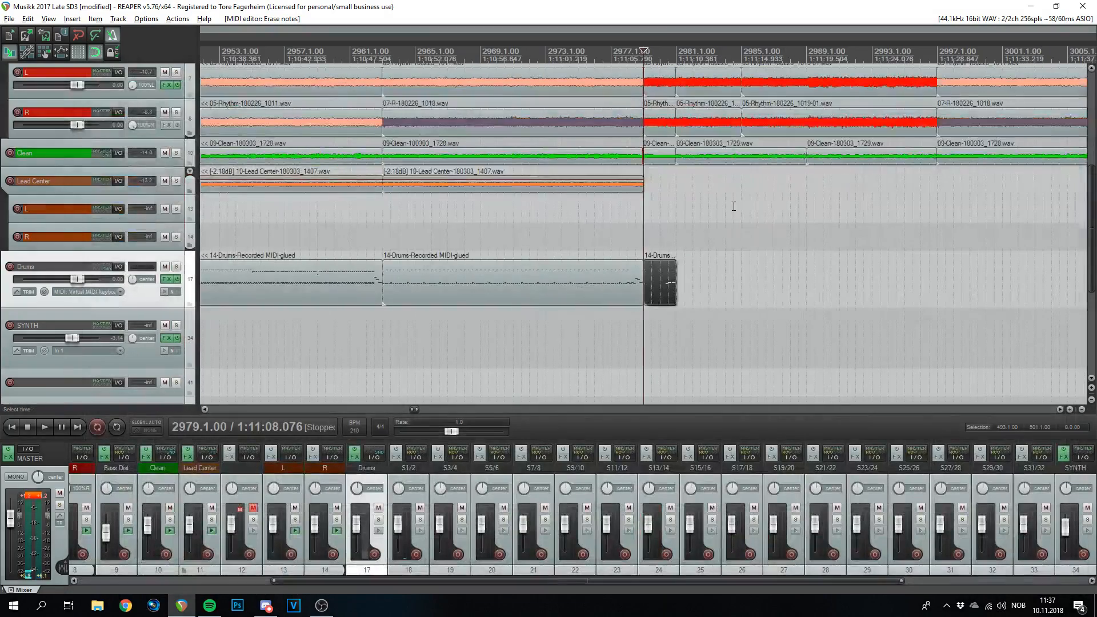
- Set the edit cursor at bar 2981 and select the short drum MIDI item
click(734, 53)
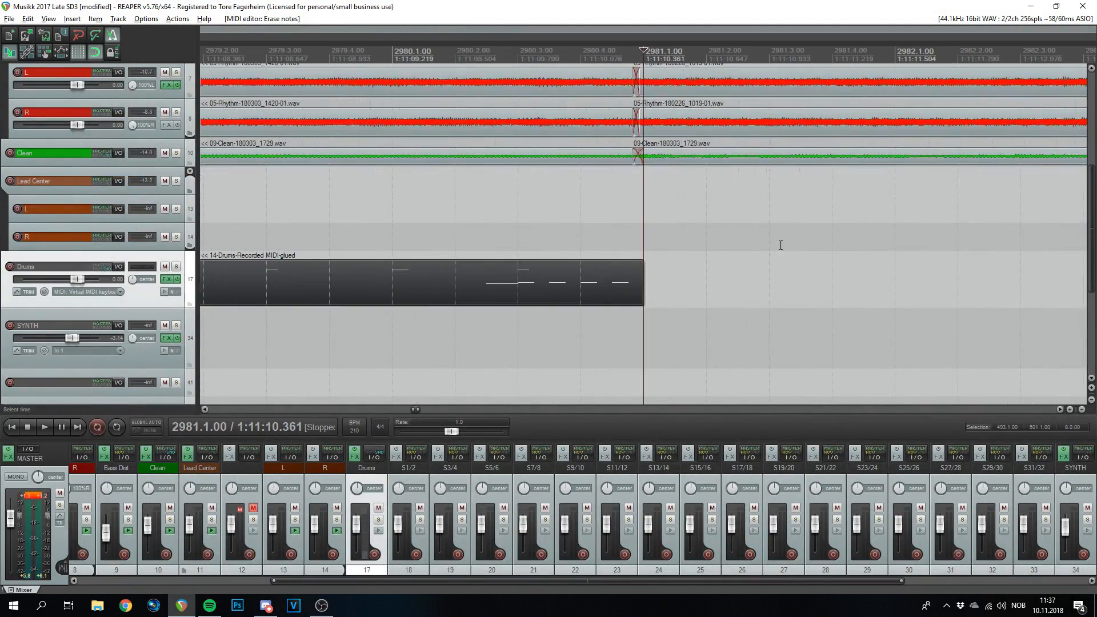
key(space)
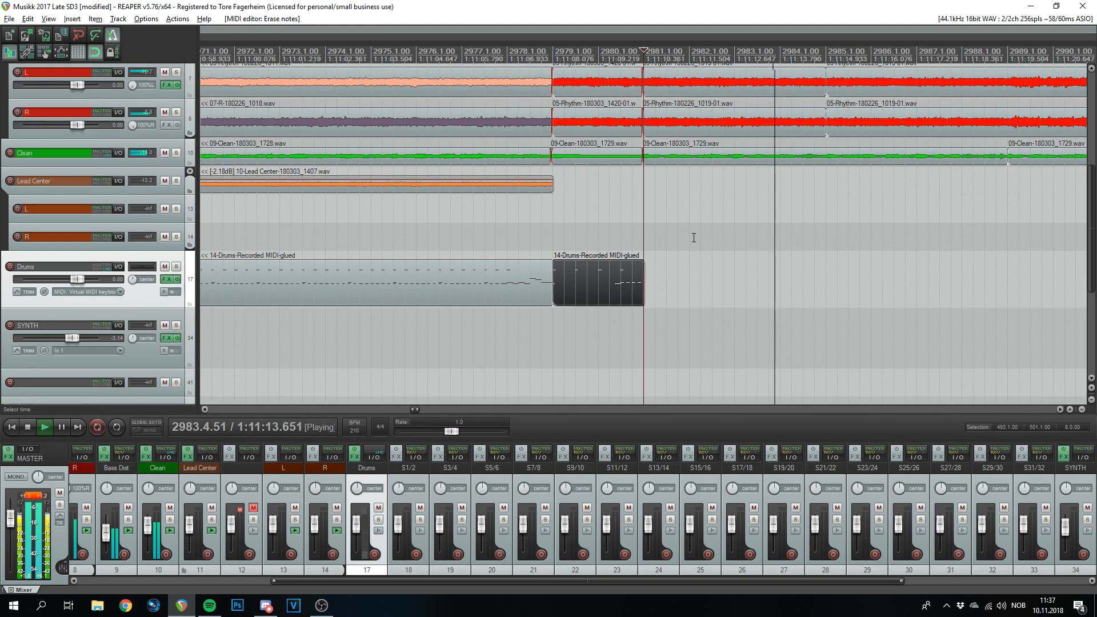
scroll(694, 238, down, 4)
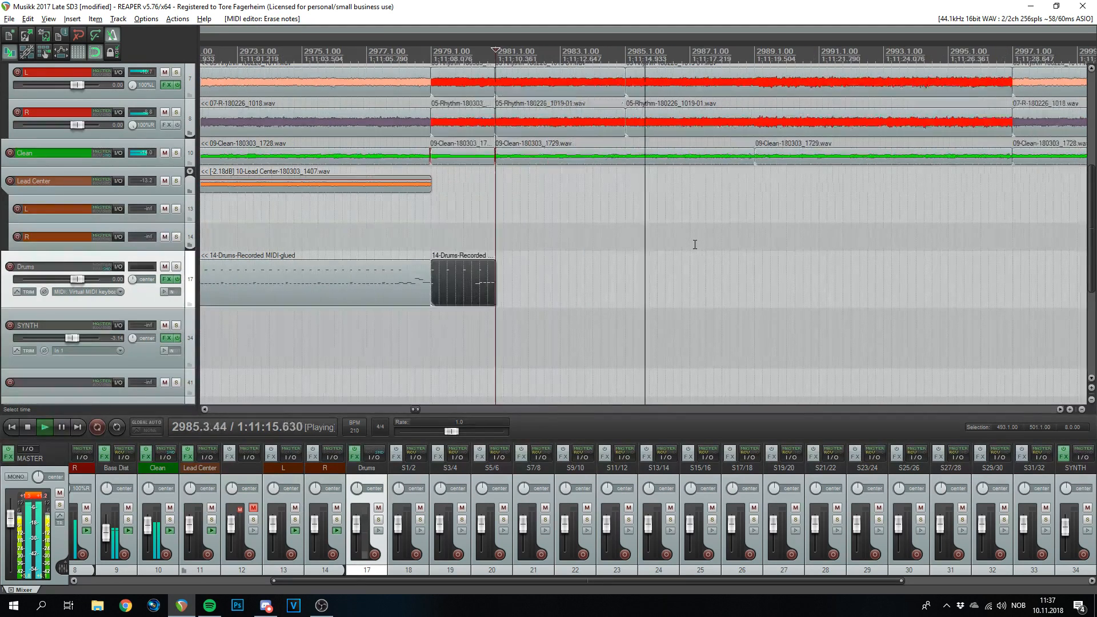
scroll(629, 244, down, 3)
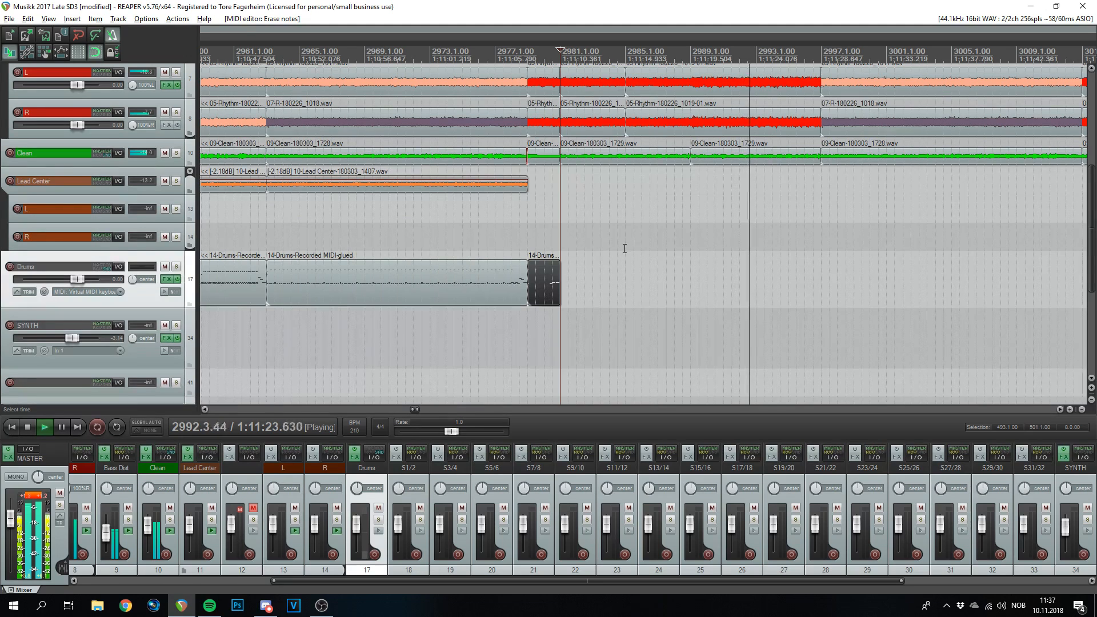
scroll(624, 247, down, 2)
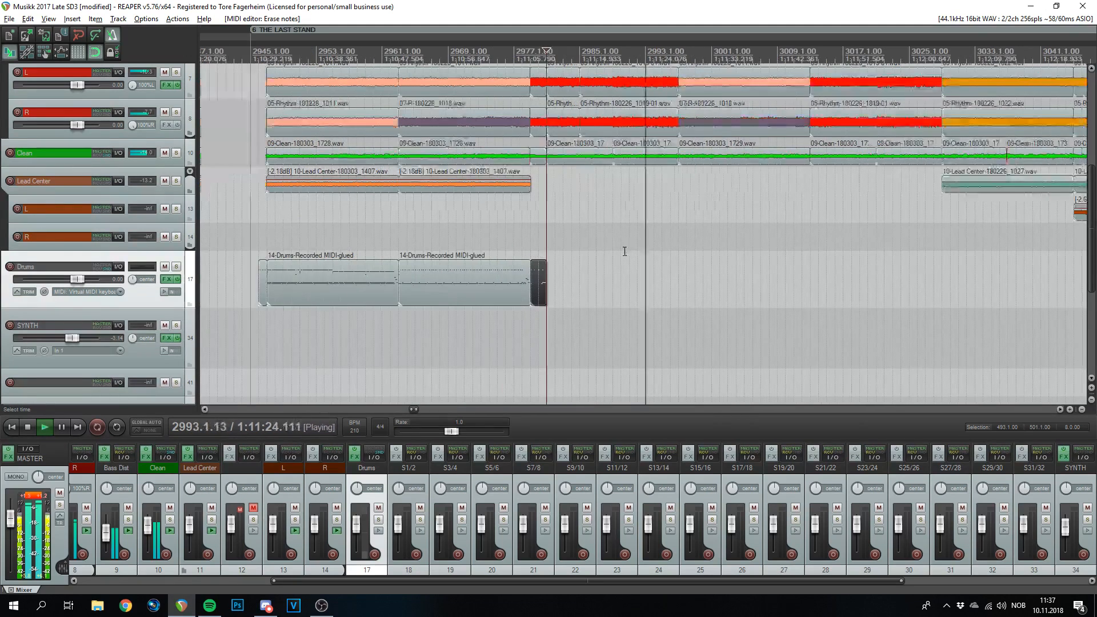
click(264, 283)
key(space)
- Ctrl-drag a copy of the item, snap it to start at 2981.1.00, and open its notes
drag(264, 289, 560, 285)
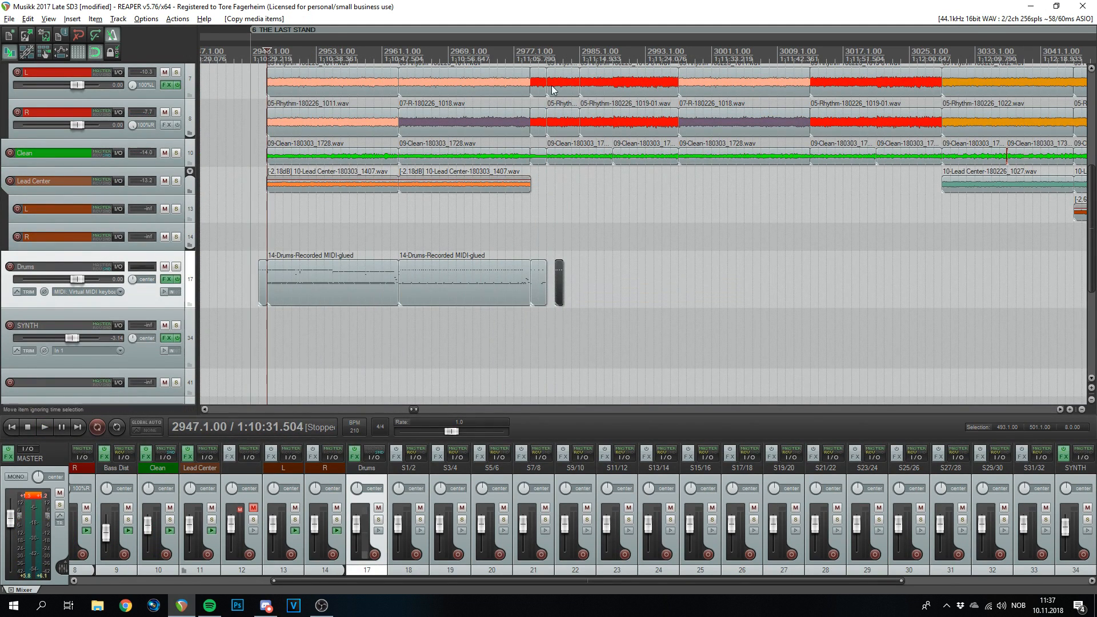
click(547, 54)
scroll(693, 326, up, 8)
drag(932, 271, 679, 268)
scroll(593, 178, up, 5)
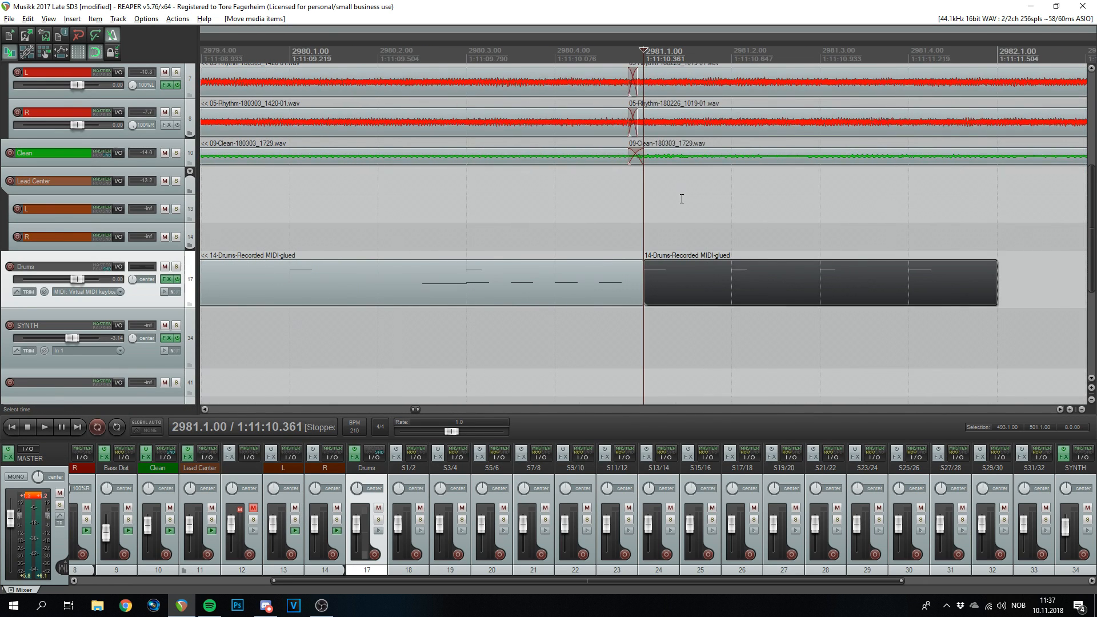
scroll(708, 244, down, 6)
scroll(700, 279, up, 4)
double_click(694, 289)
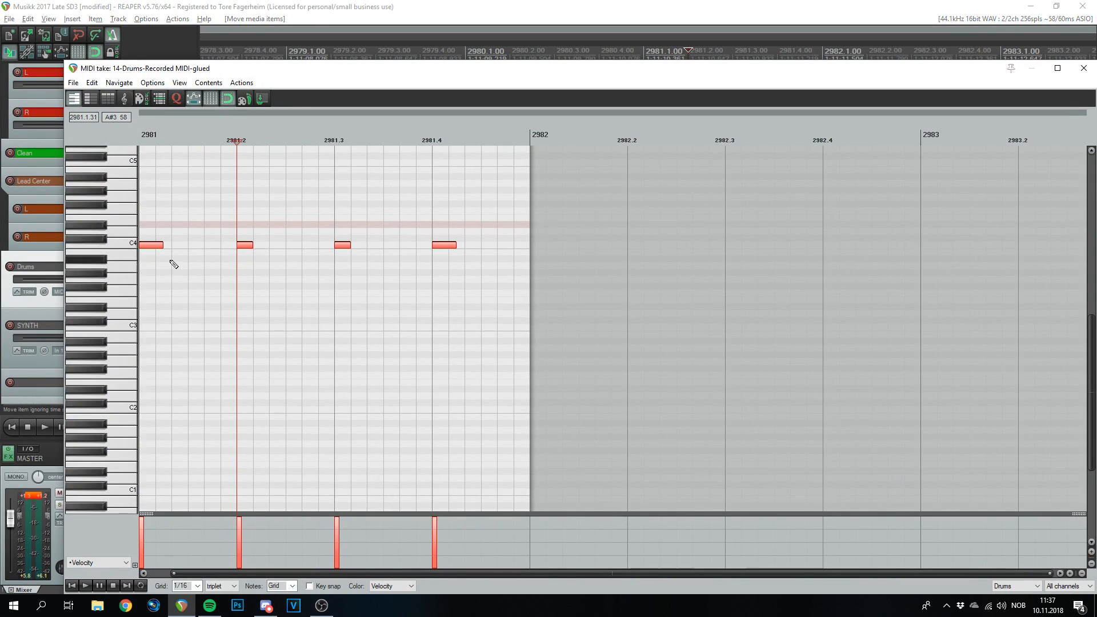
- Copy the four C4 notes down to C2 and move the beat-2 and beat-4 notes to D2
scroll(294, 299, up, 2)
scroll(219, 588, up, 1)
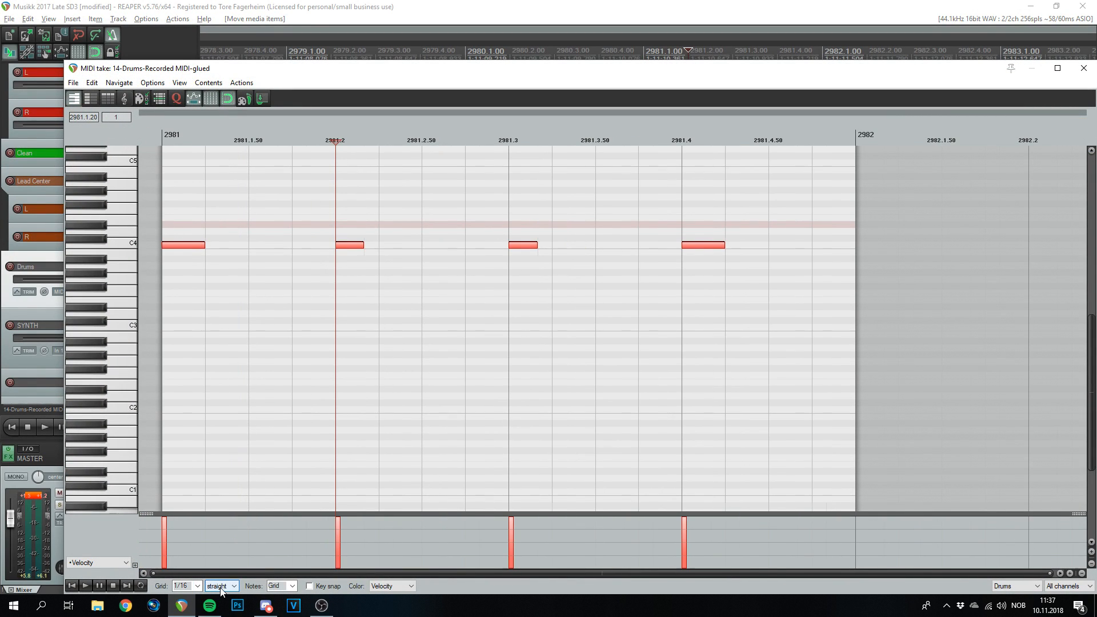
drag(184, 249, 192, 417)
click(374, 413)
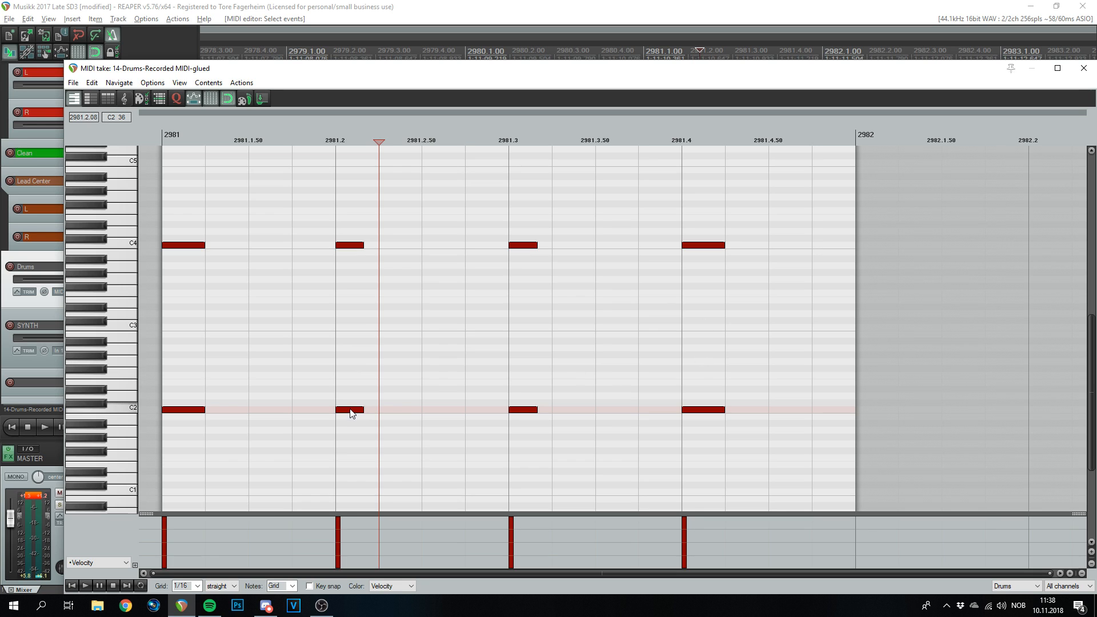
drag(350, 410, 355, 396)
drag(695, 396, 695, 403)
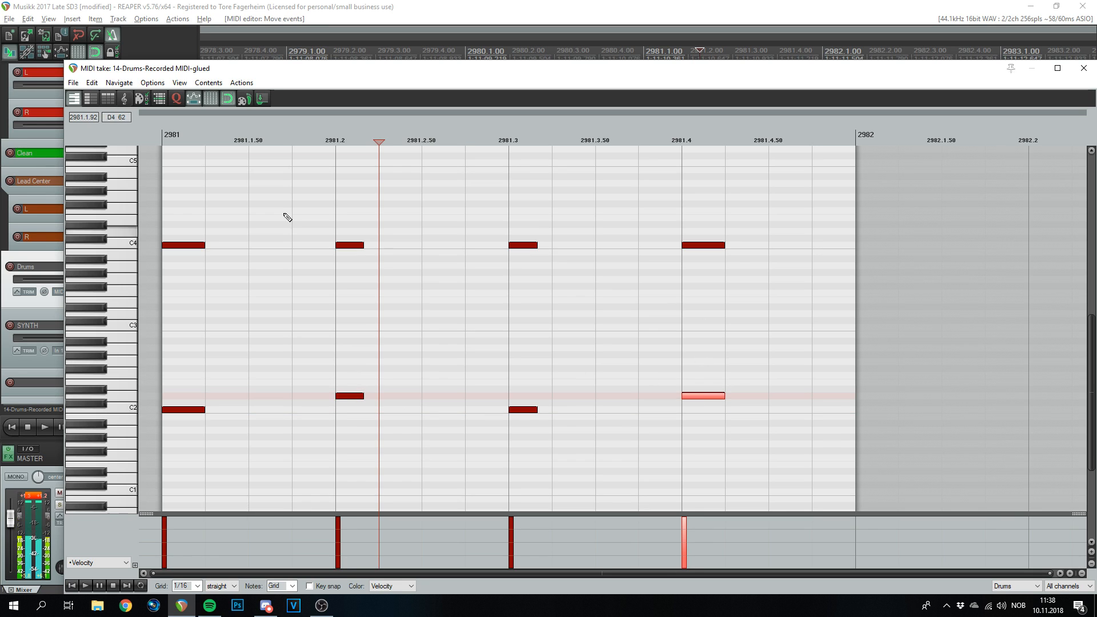
click(164, 138)
key(space)
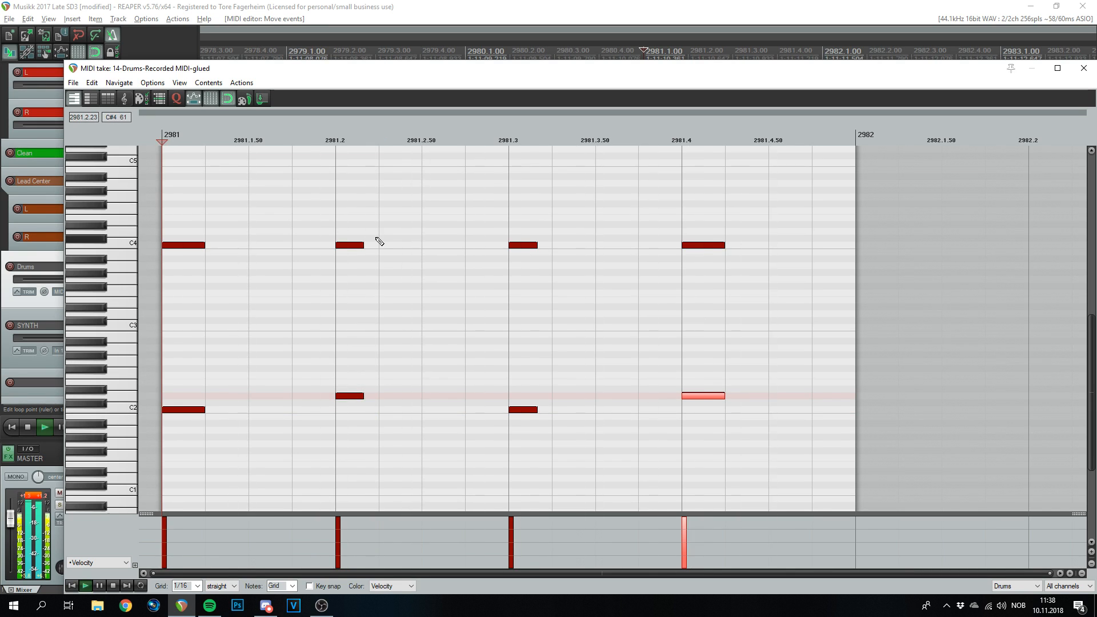
key(space)
- Select the C2 and D2 notes and audition the bar-2981 pattern
drag(609, 475, 452, 411)
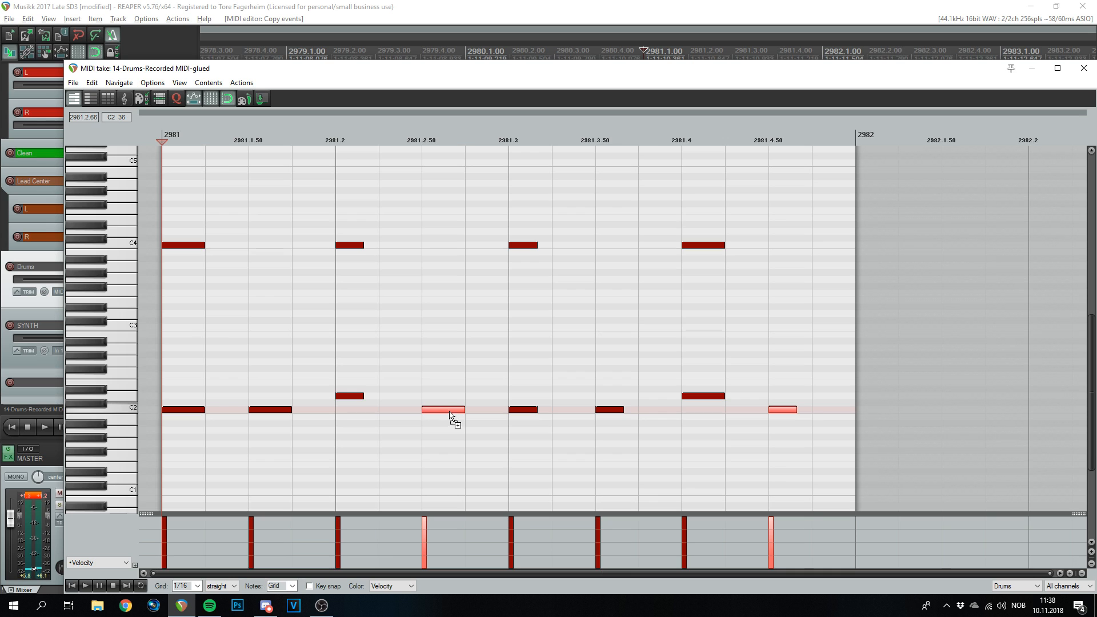
key(space)
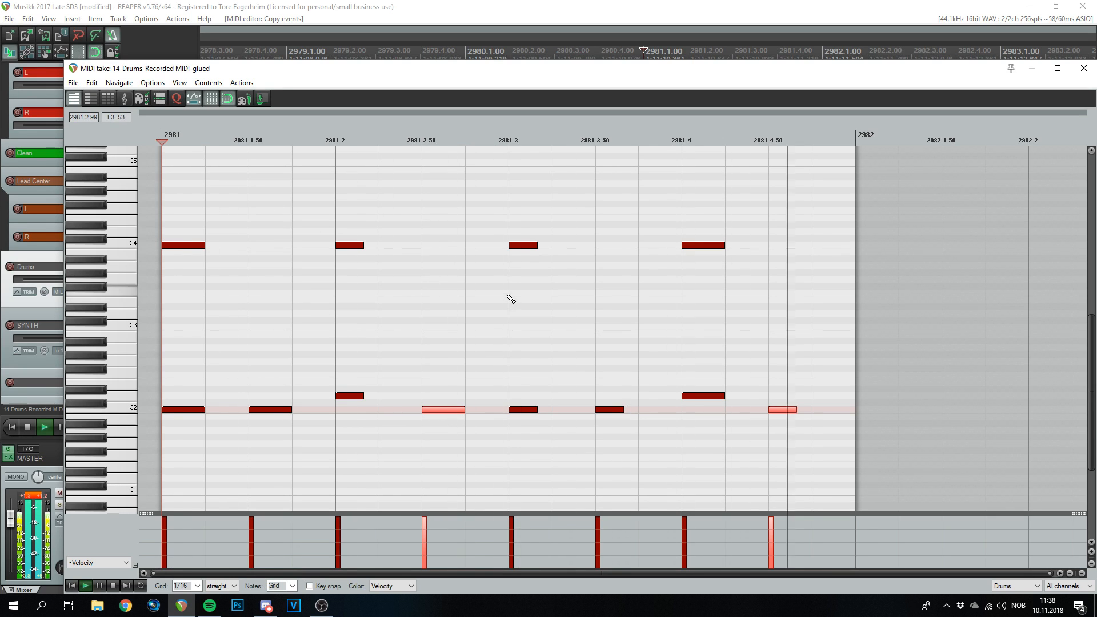
scroll(503, 303, down, 3)
scroll(404, 306, up, 2)
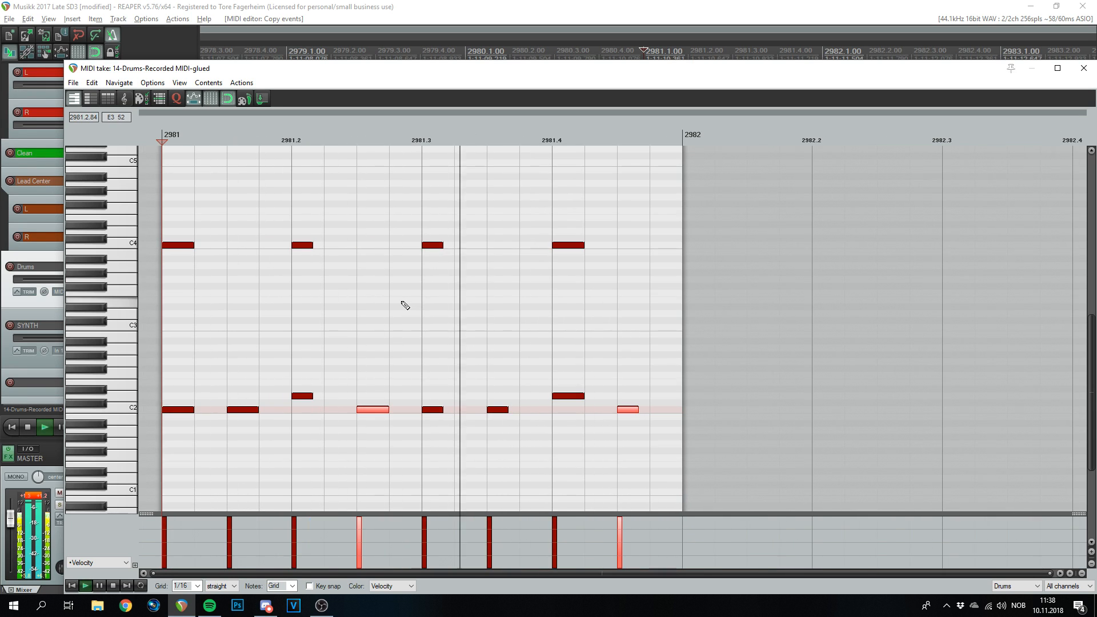
key(space)
drag(641, 358, 173, 396)
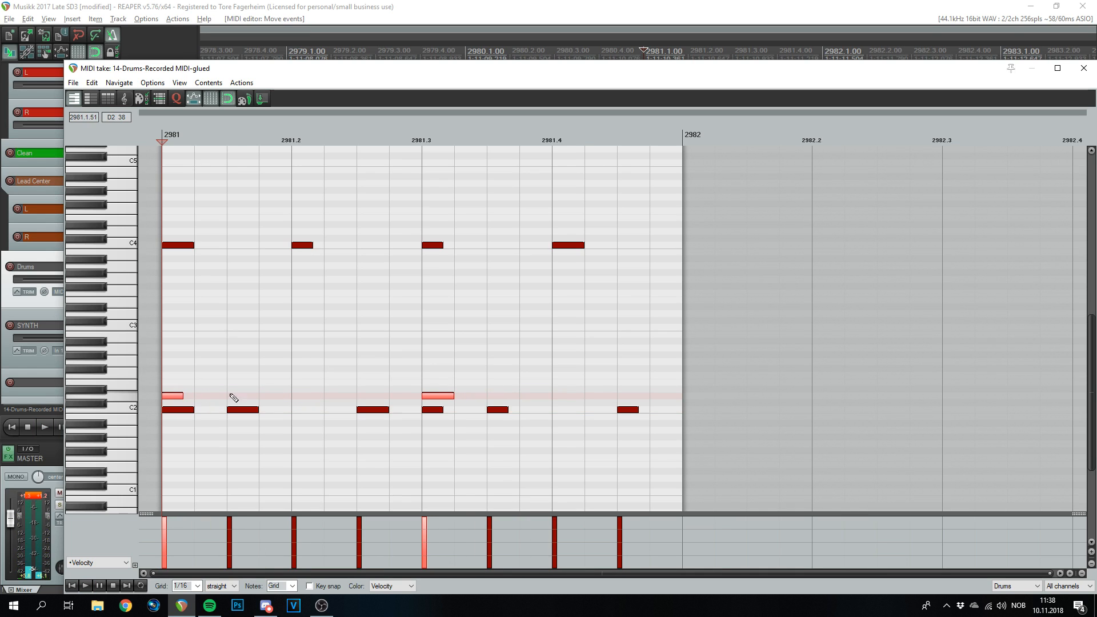
key(space)
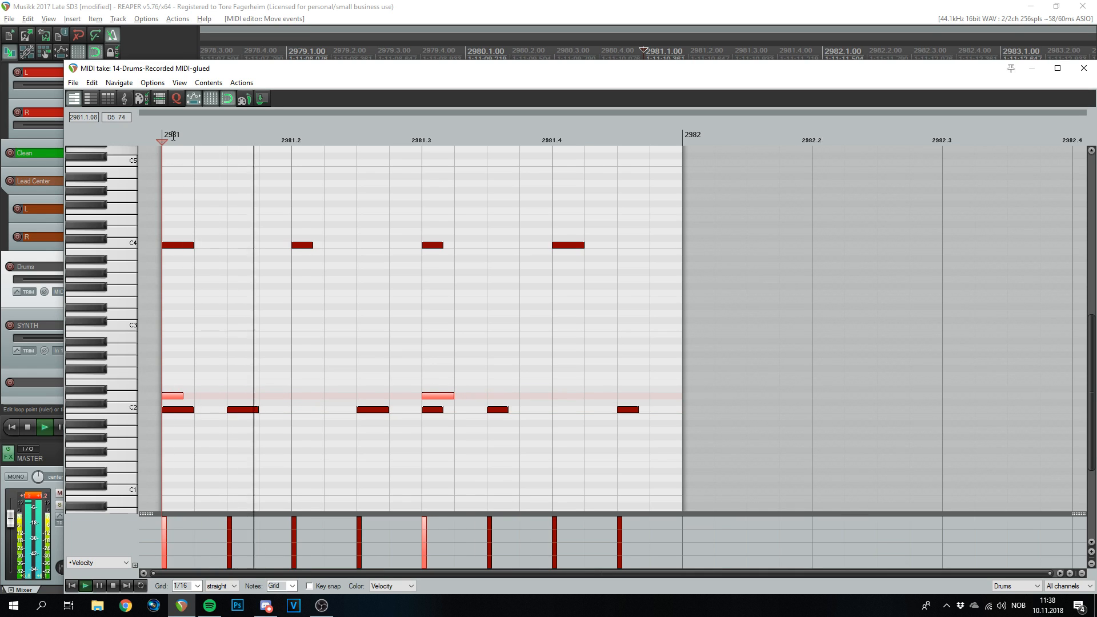
- Pencil C2 notes at 2981.2 and 2981.4 and erase the C2 note under the D2 hit
click(314, 409)
click(563, 409)
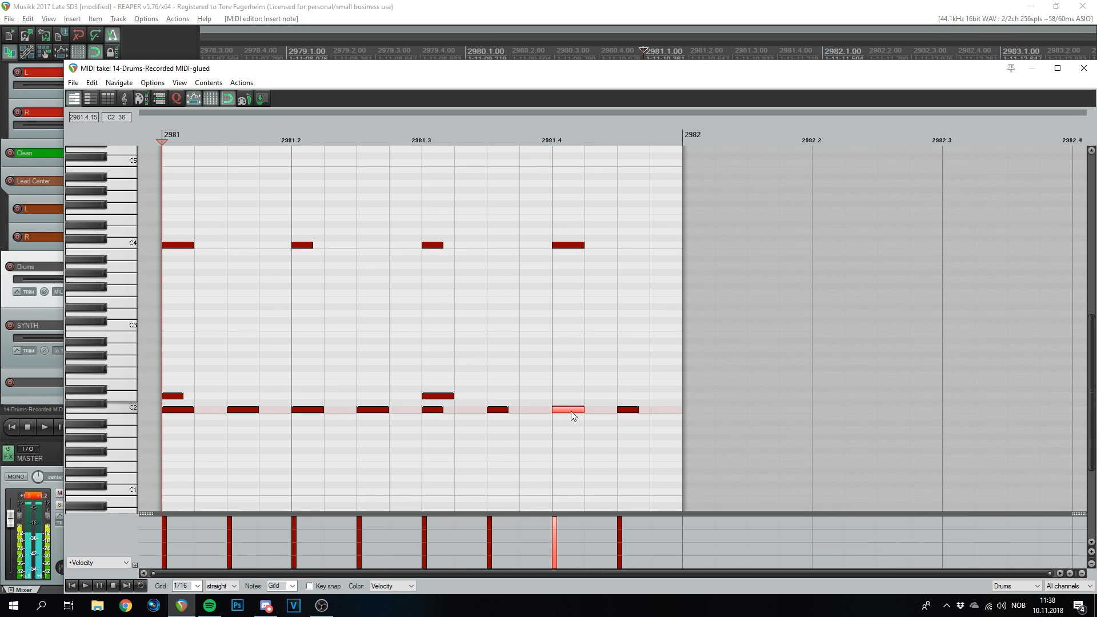
key(space)
key(space)
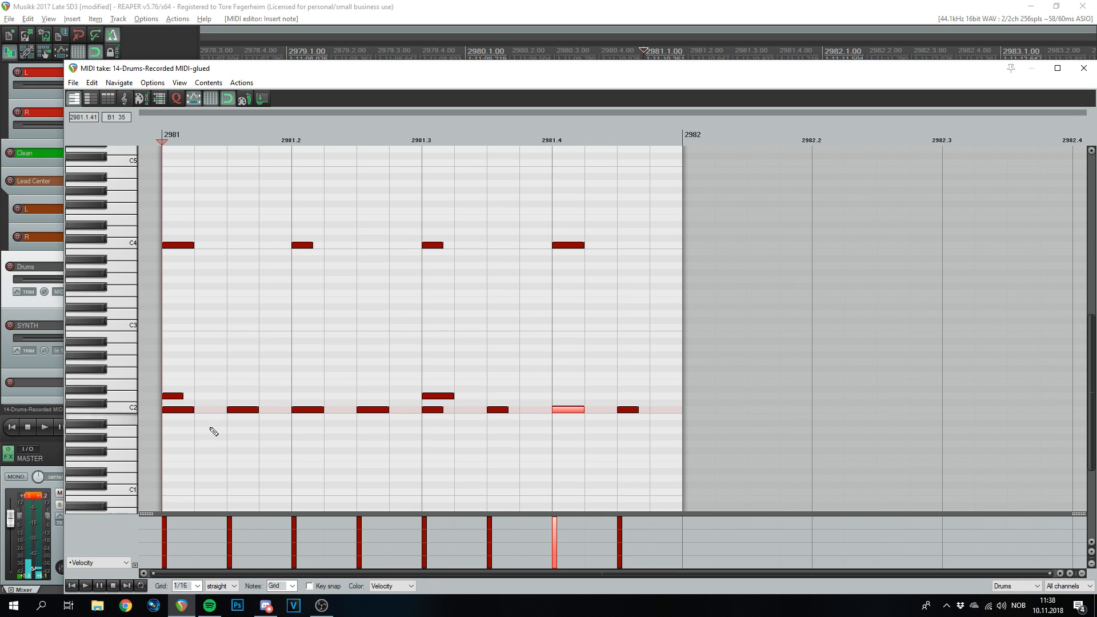
click(433, 409)
key(space)
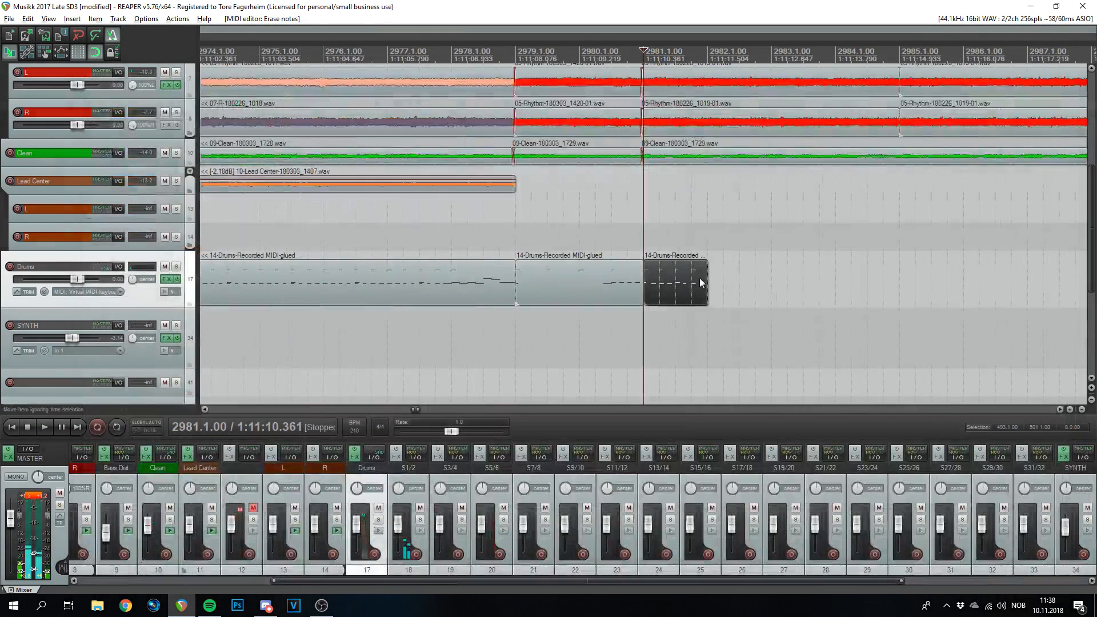
- Duplicate the one-bar drum item with Ctrl+D and audition from near bar 2980
key(ctrl+d)
key(ctrl+d)
key(ctrl+d)
click(594, 56)
key(space)
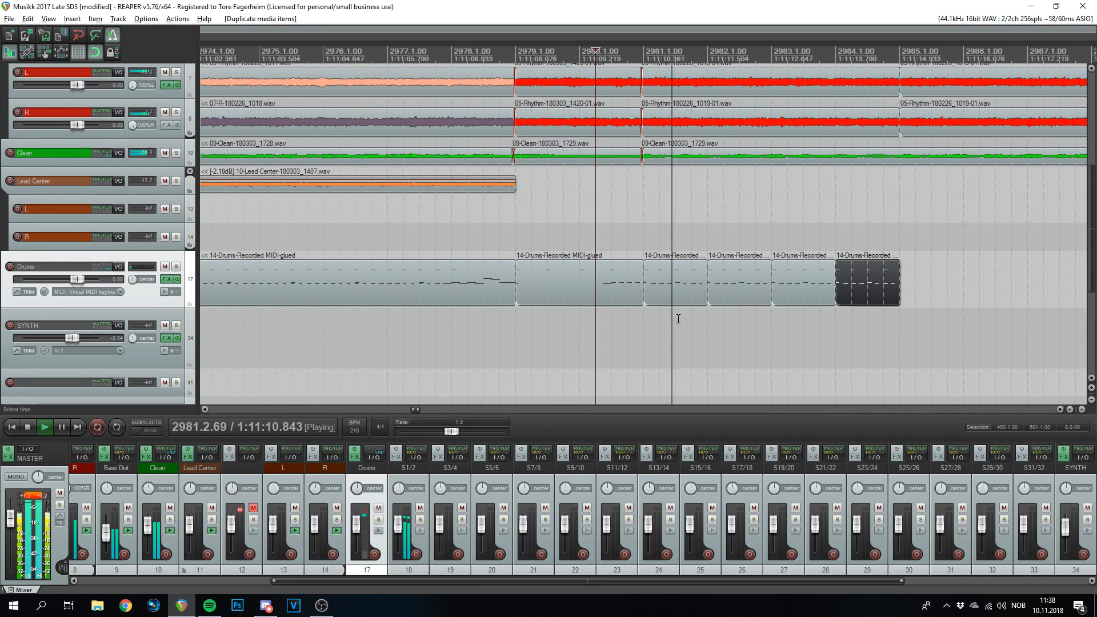
scroll(678, 318, down, 3)
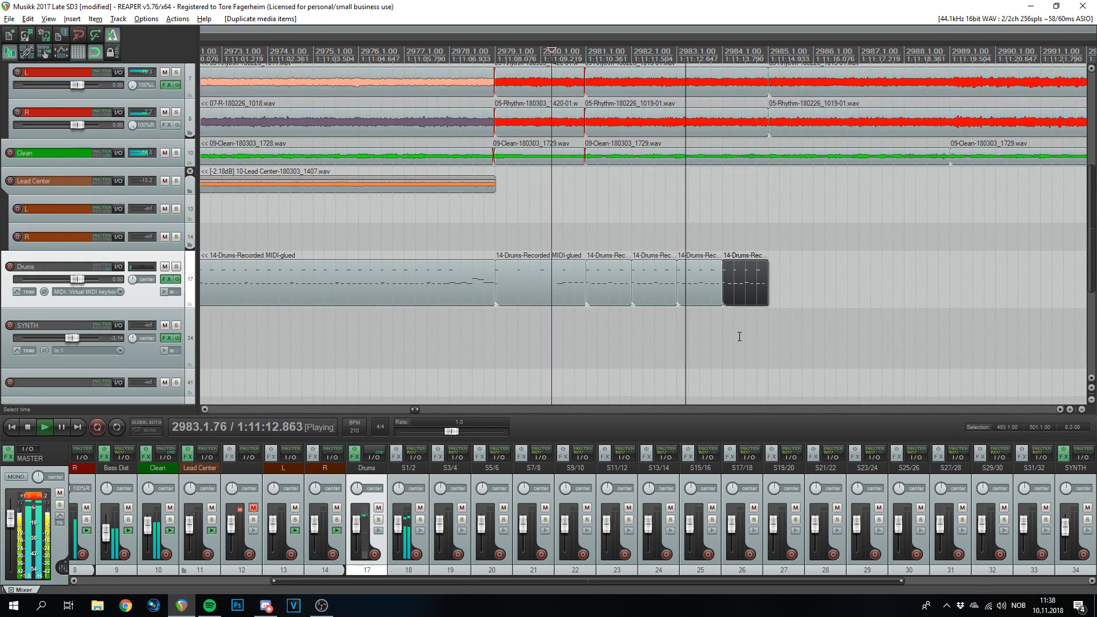
key(space)
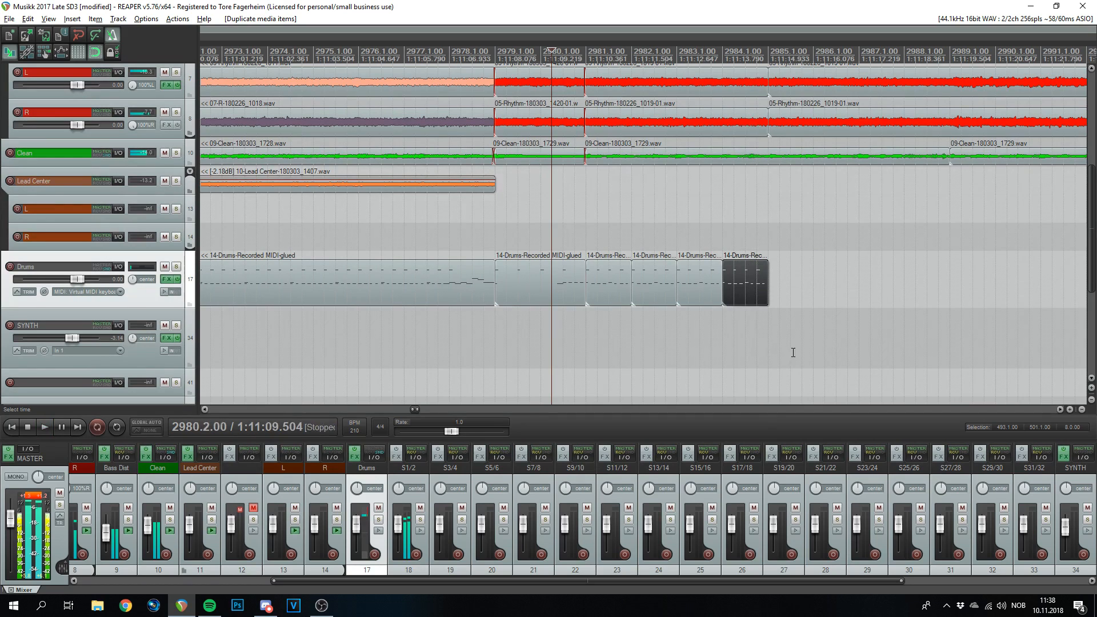
- Duplicate the four drum items from 2981 to 2985 after themselves
drag(826, 243, 620, 308)
scroll(712, 294, down, 2)
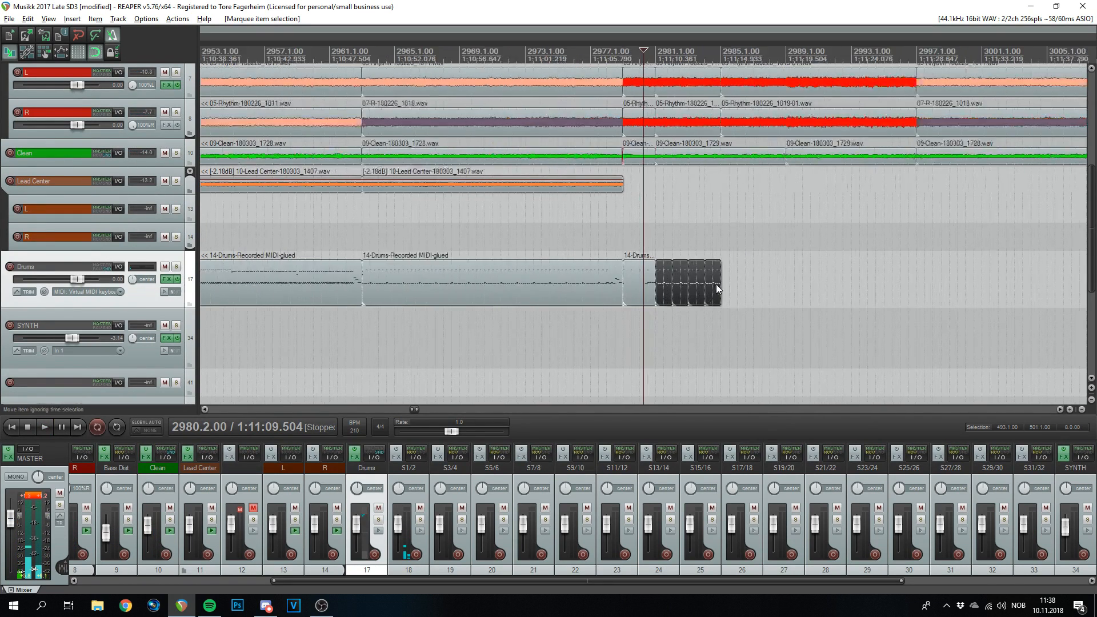
key(ctrl+d)
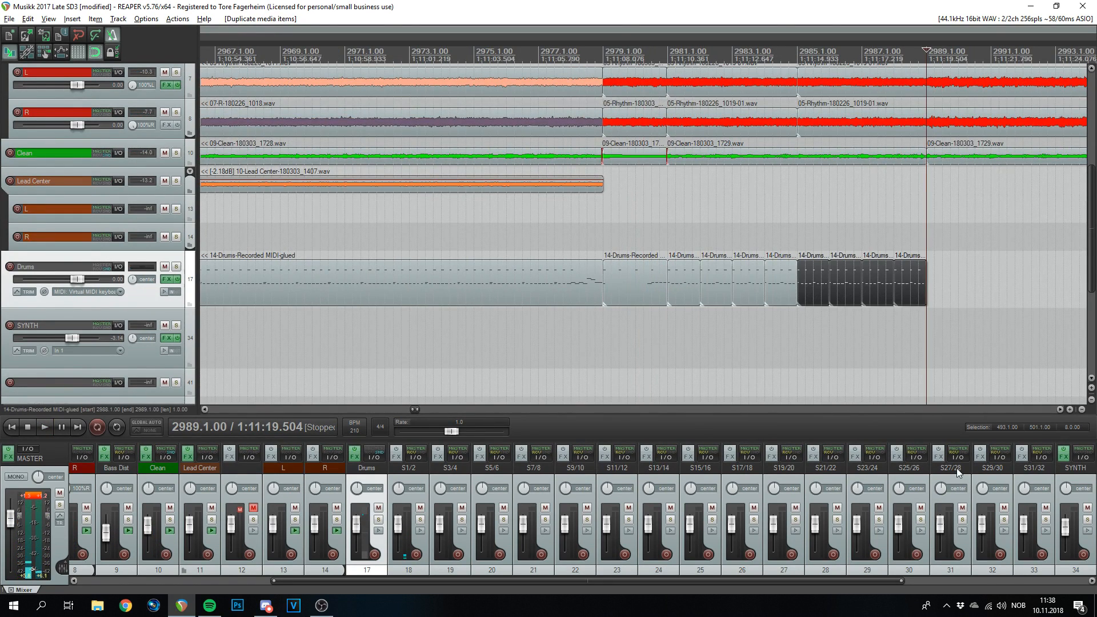
click(644, 57)
key(space)
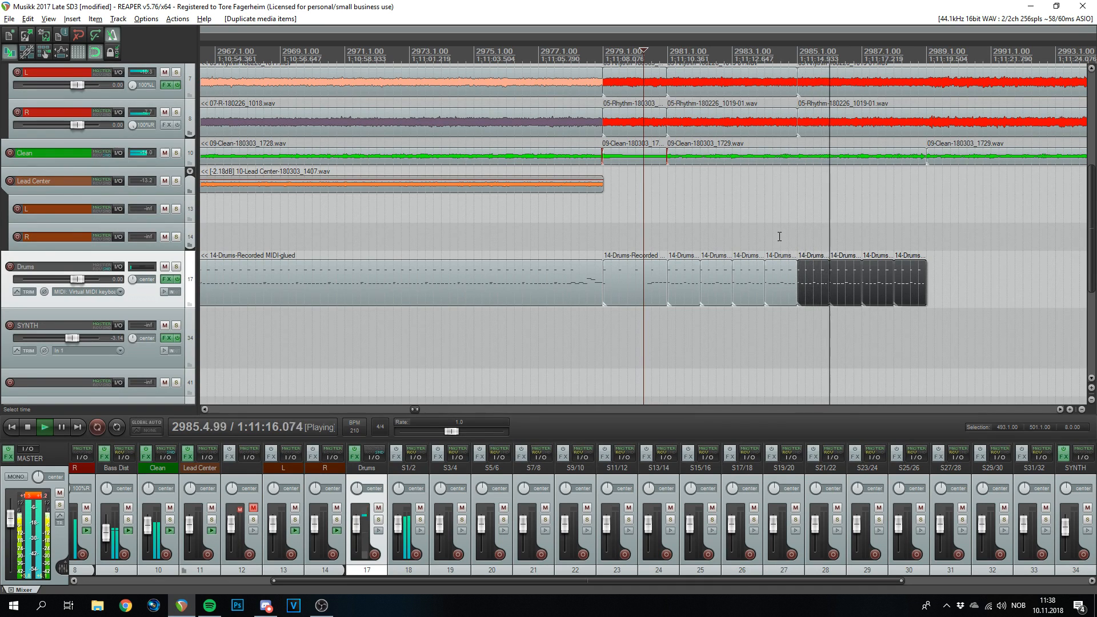
scroll(779, 236, up, 4)
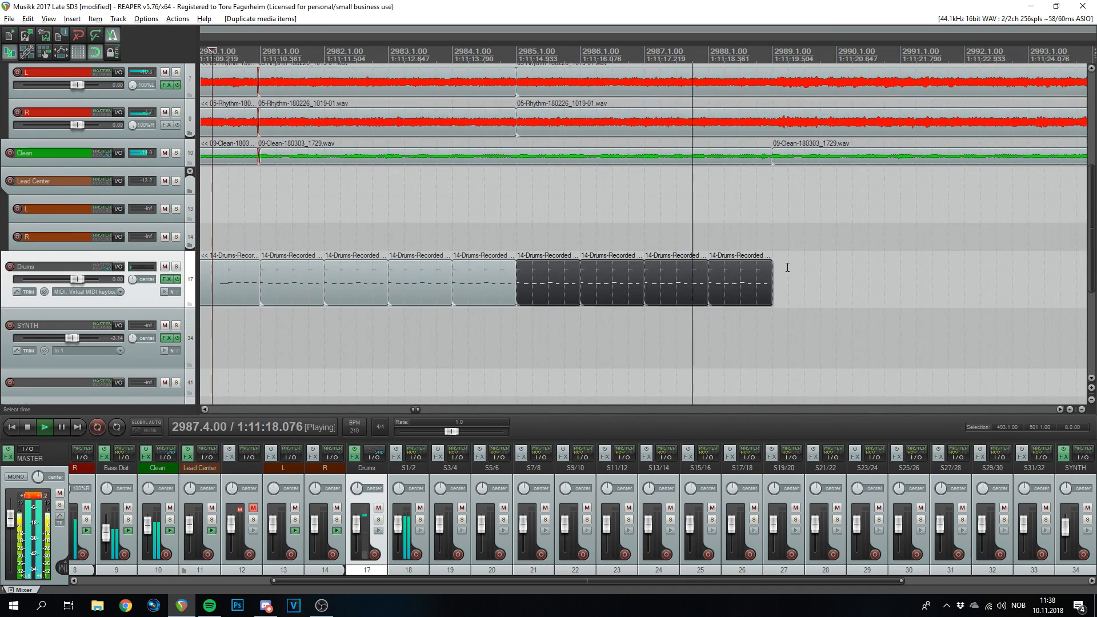
scroll(787, 267, down, 4)
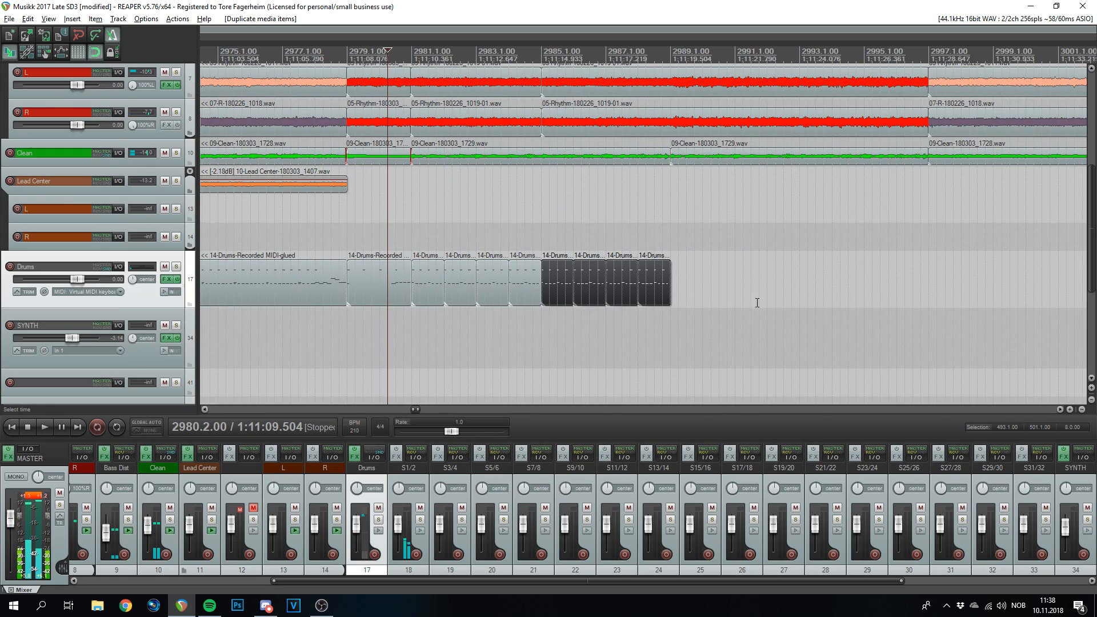
- Duplicate the last drum item once more so the copies reach bar 2989
click(644, 286)
scroll(655, 289, up, 5)
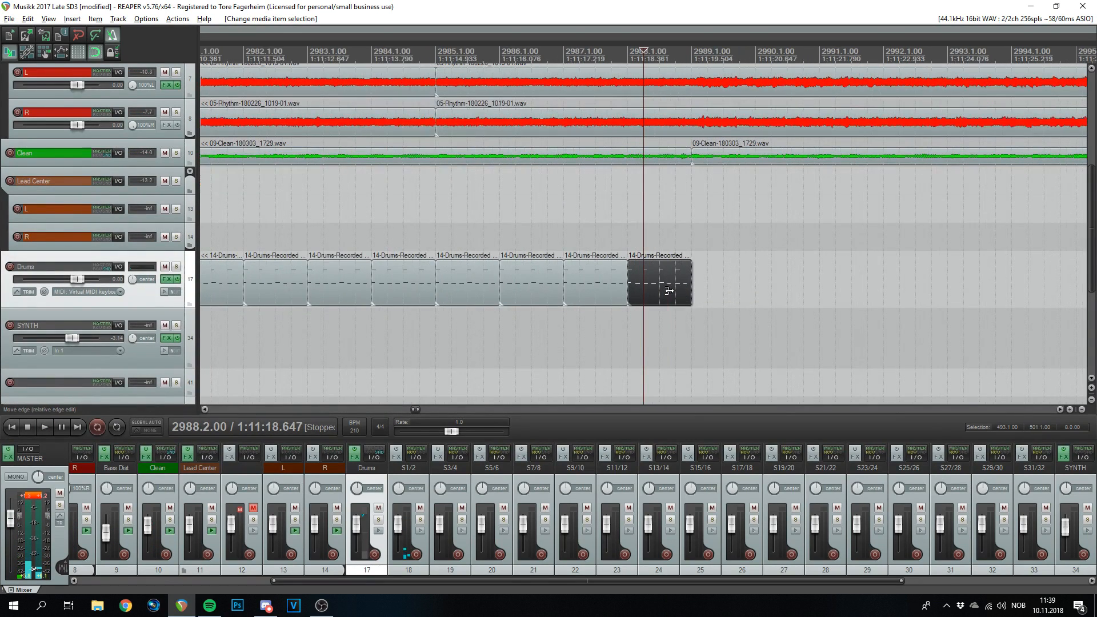
scroll(676, 297, down, 2)
click(662, 283)
key(ctrl+d)
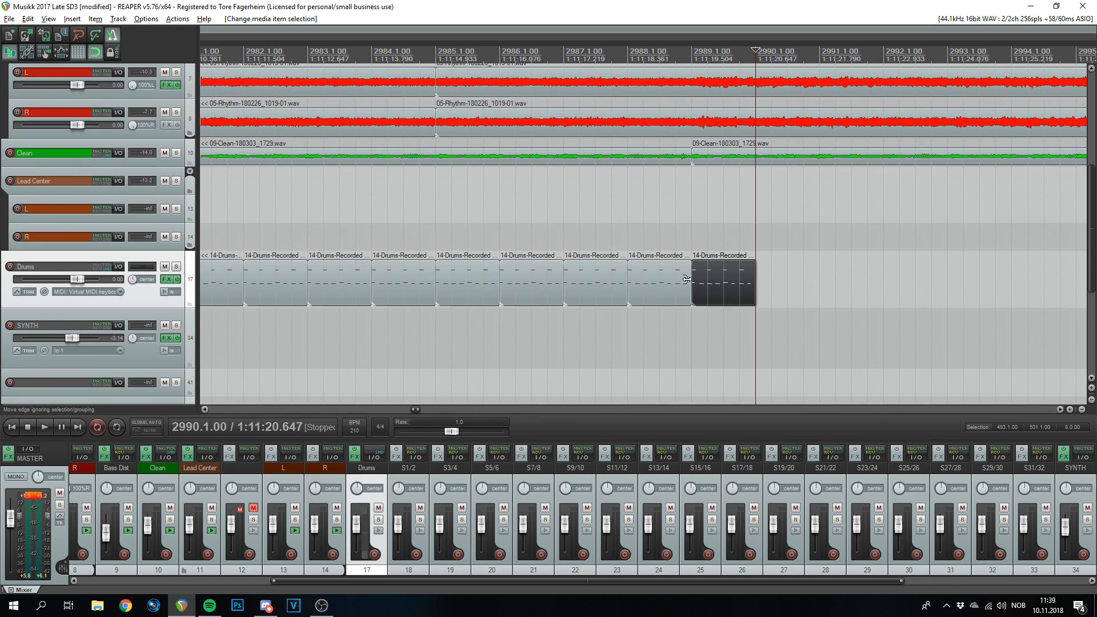
scroll(709, 244, down, 5)
scroll(708, 257, up, 8)
click(515, 56)
- In the bar-2989 item, move the first D2 note to C2 and drop the off-beat notes' velocity to 89
double_click(572, 291)
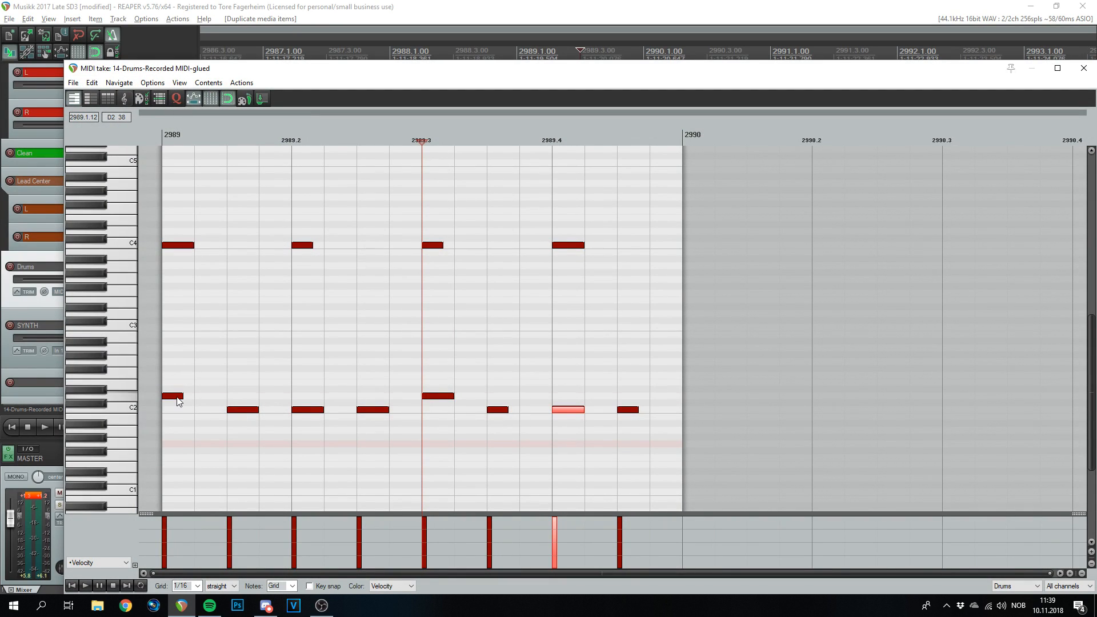
drag(177, 402, 176, 412)
drag(619, 234, 248, 308)
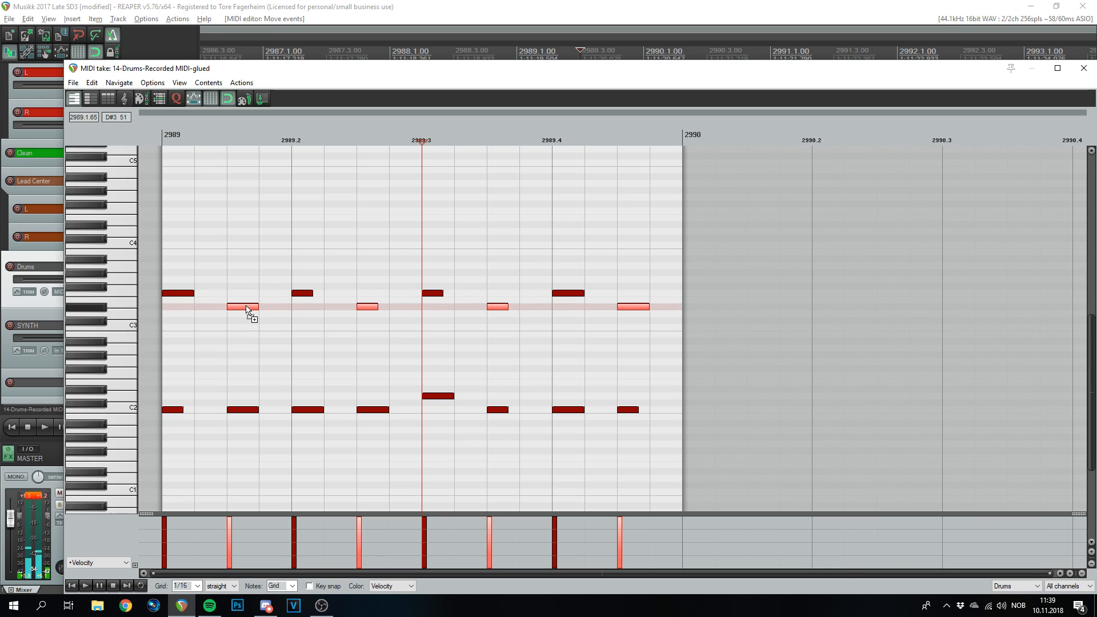
click(165, 138)
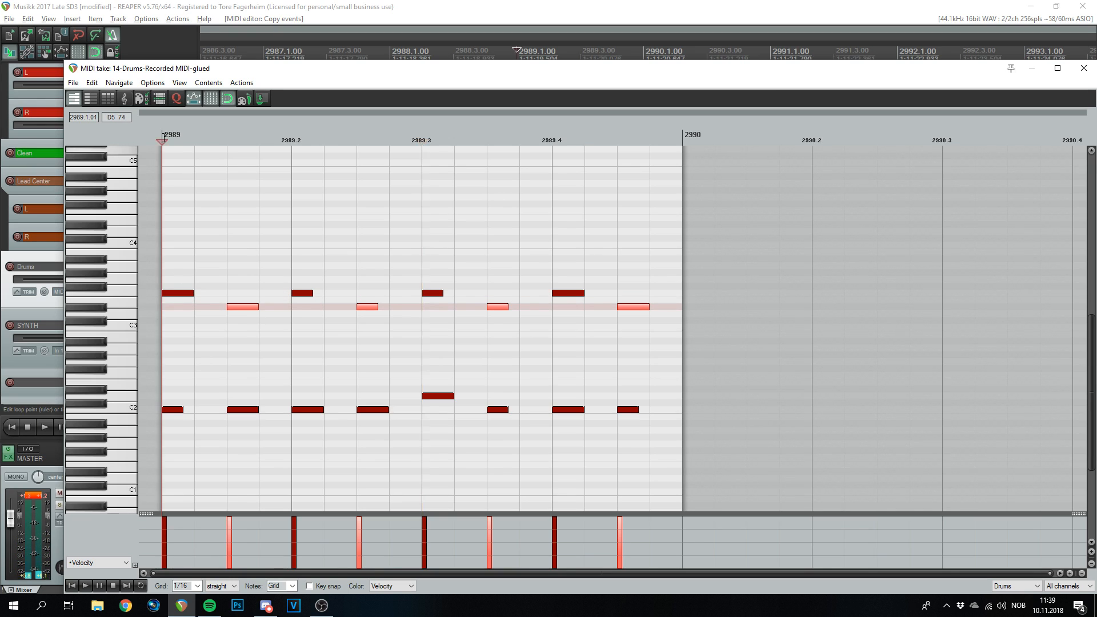
key(space)
key(space)
drag(248, 302, 250, 331)
key(space)
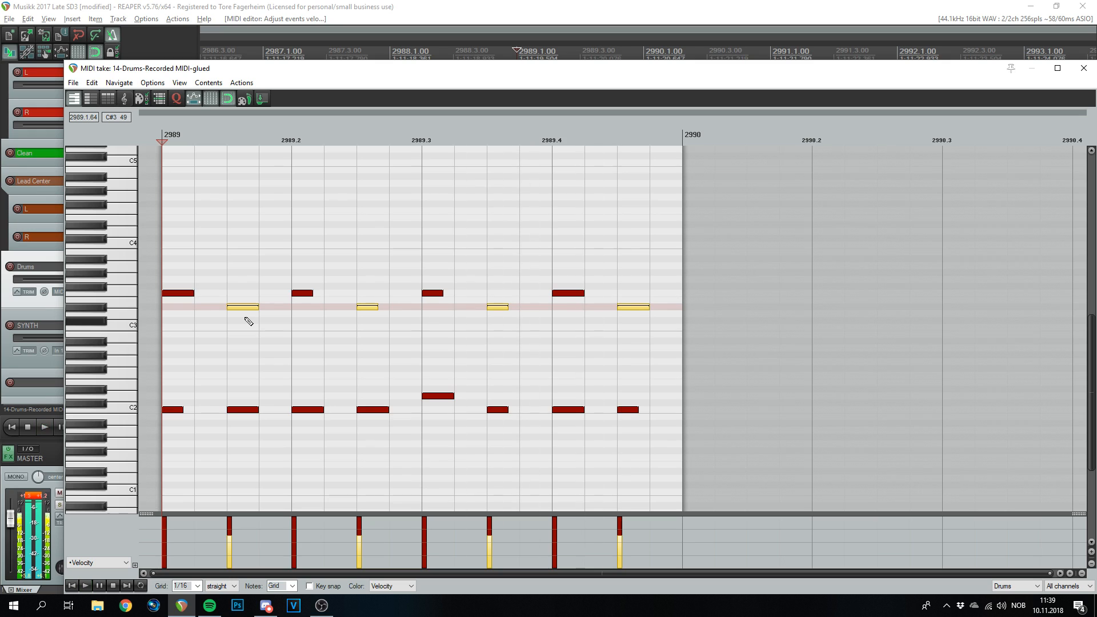
key(space)
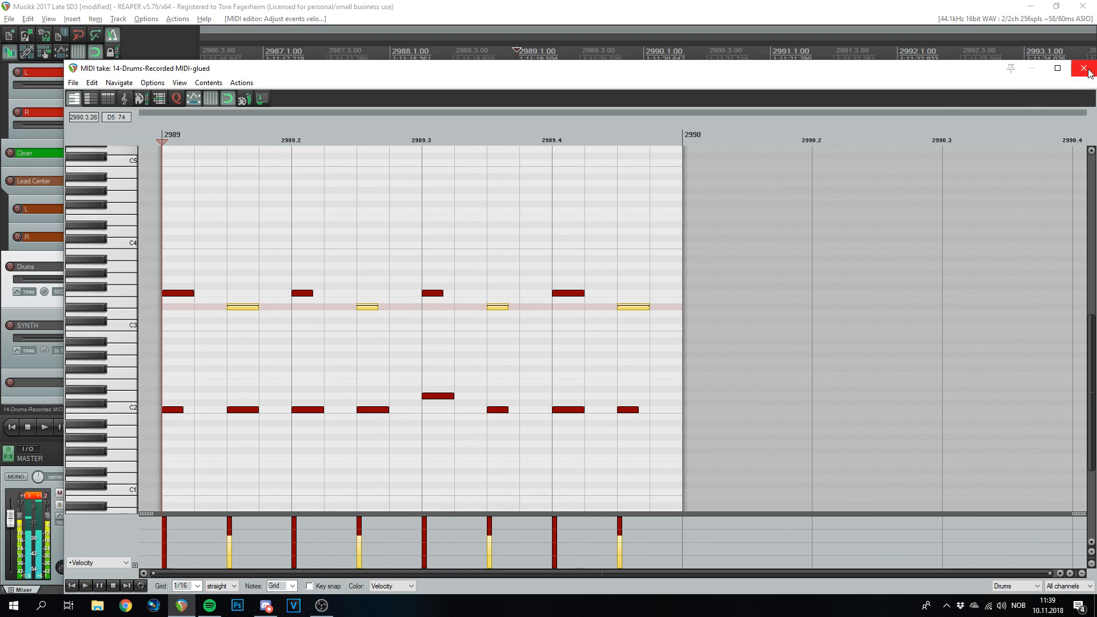
click(1083, 68)
- Duplicate the new bar-2989 drum item with Ctrl+D to repeat it through bar 2996
scroll(673, 277, down, 5)
key(ctrl+d)
key(ctrl+d)
key(ctrl+d)
key(ctrl+d)
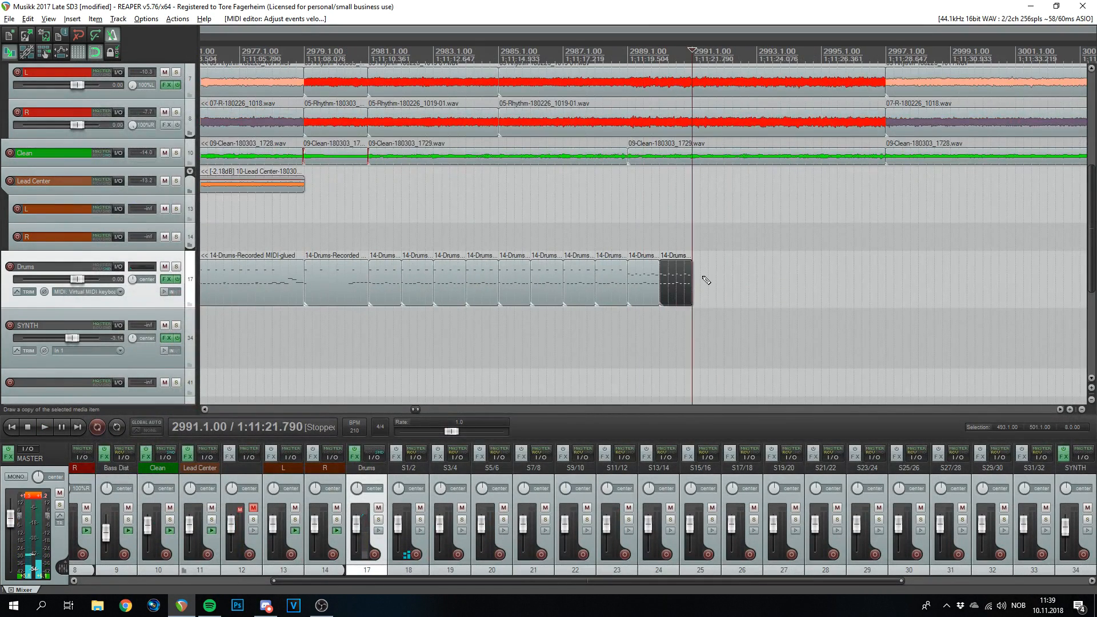
key(ctrl+d)
key(ctrl+d)
key(ctrl+d)
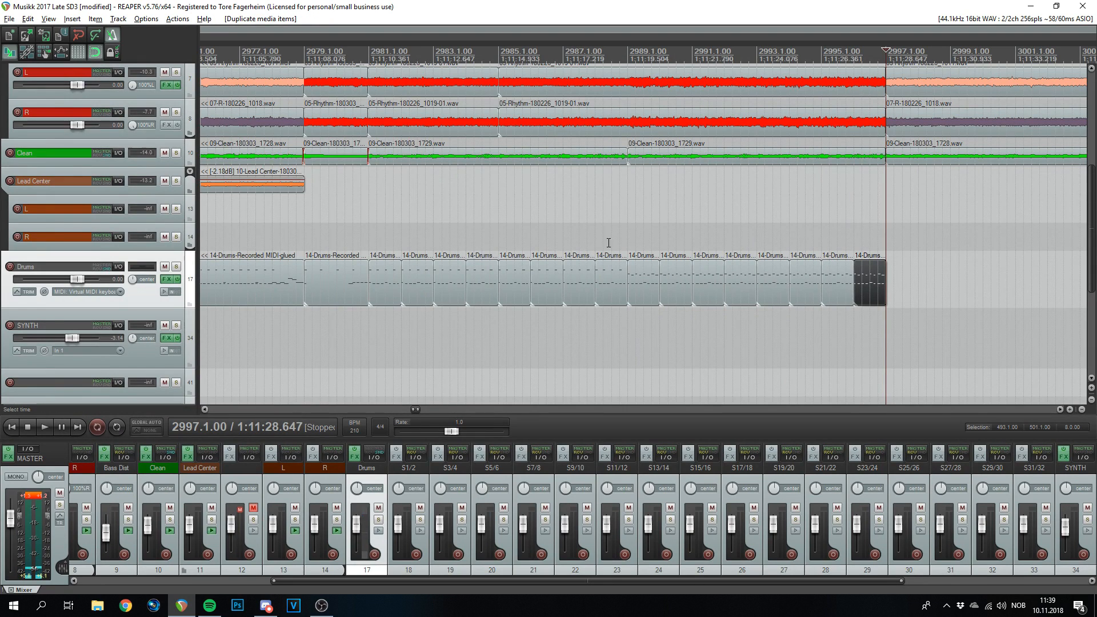
- Glue bars 2981–2988 and 2989–2996 into one item each with Ctrl+G
drag(615, 234, 362, 306)
key(ctrl+g)
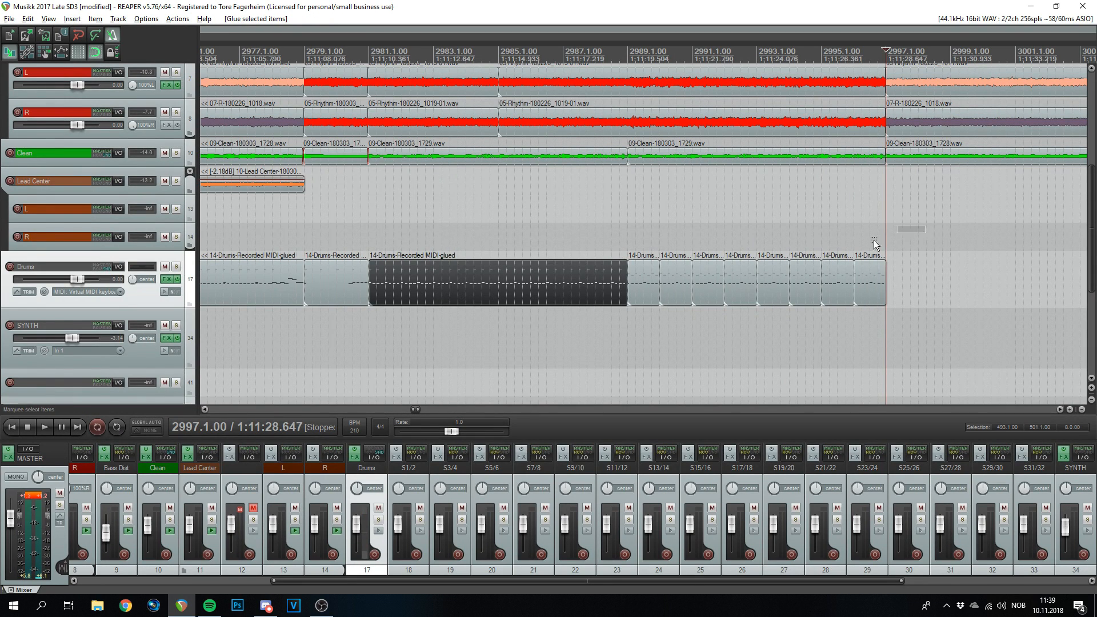
drag(918, 233, 640, 299)
key(ctrl+g)
scroll(585, 300, down, 4)
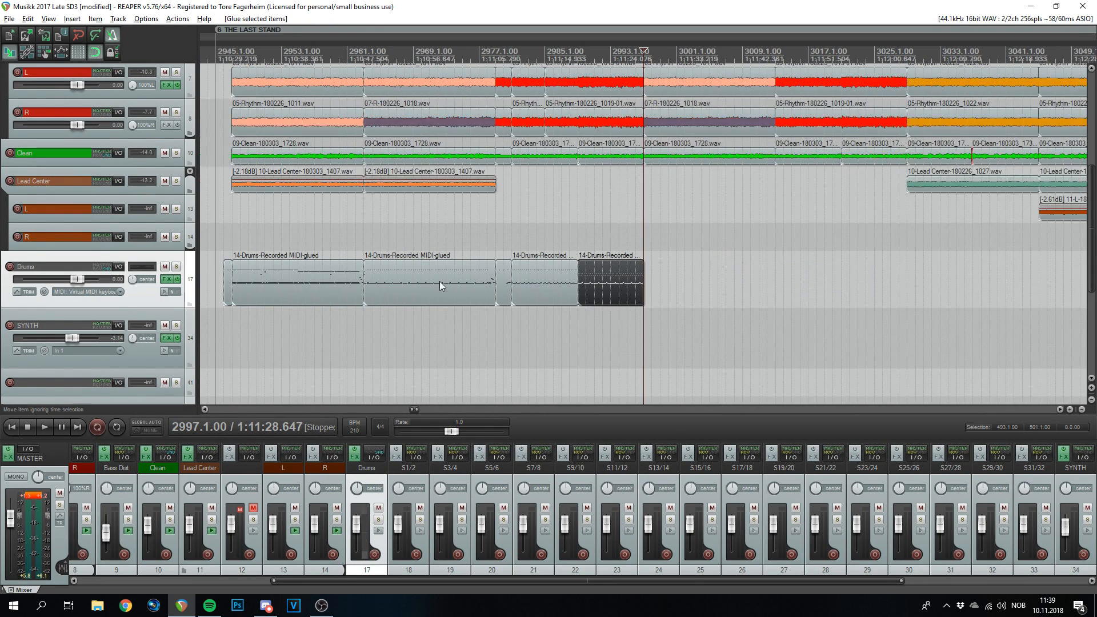
scroll(631, 278, up, 3)
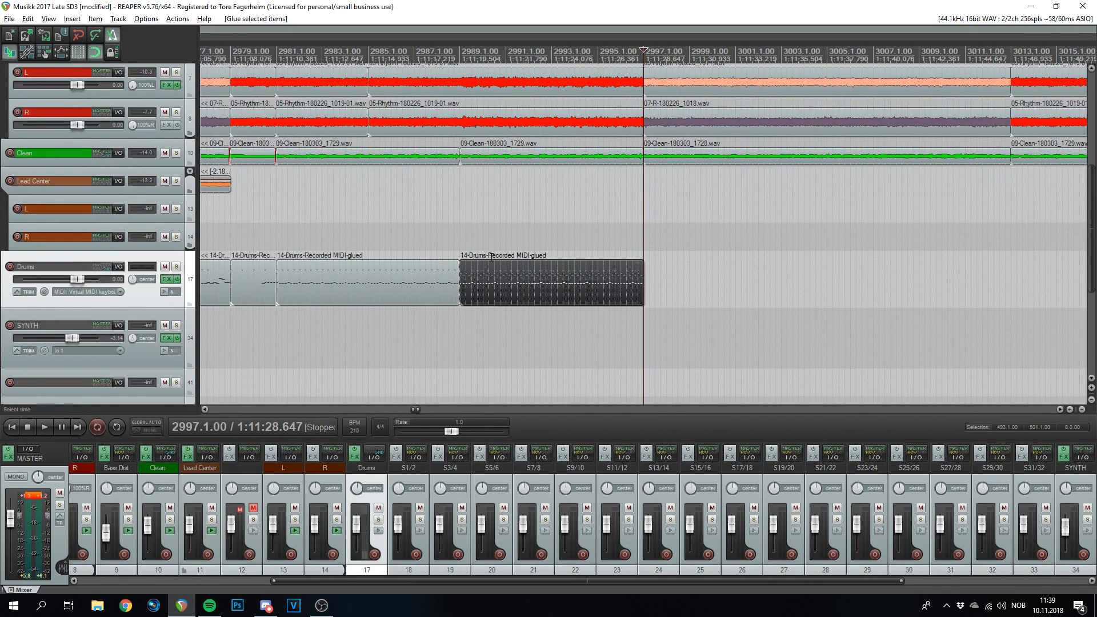
click(356, 289)
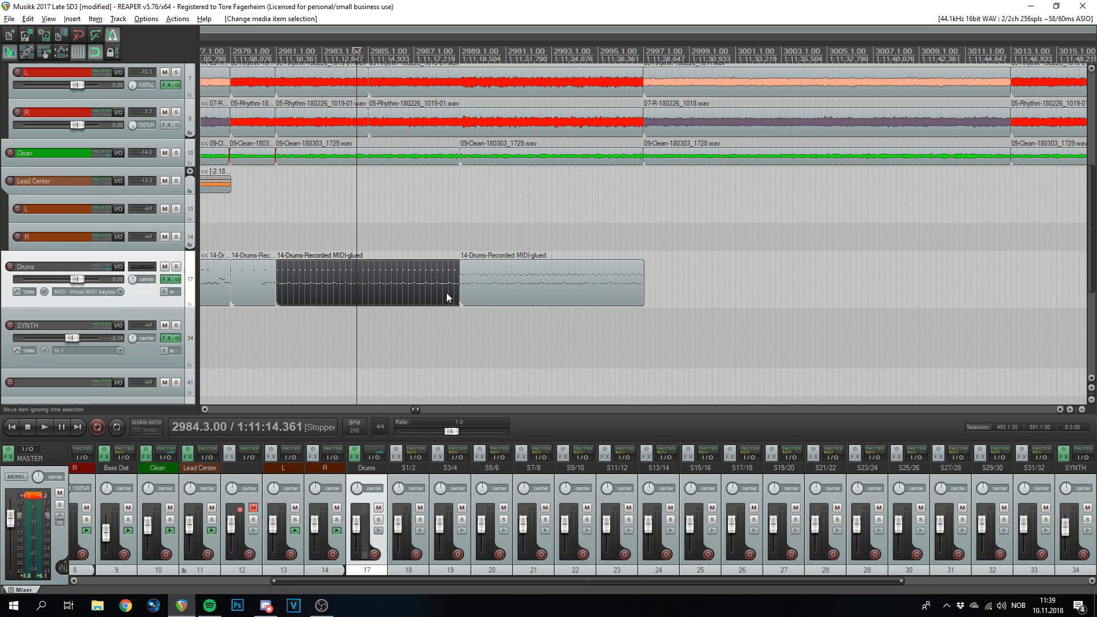
click(443, 54)
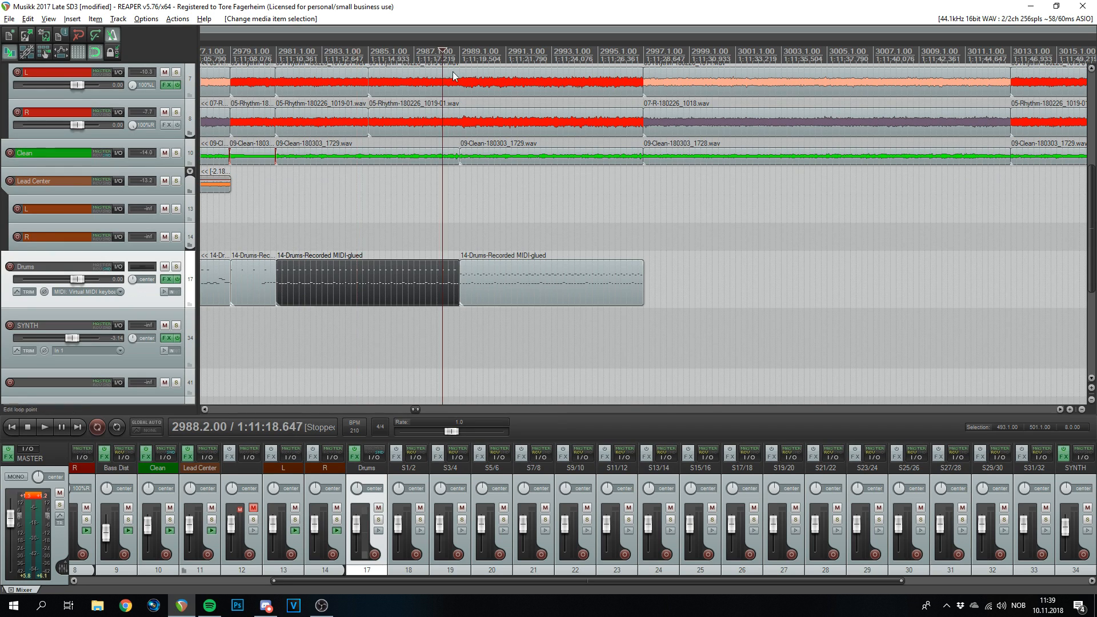
scroll(667, 293, up, 4)
- At bar 2989, add an A3 note and one just below it, erase the old first hit, then close the editor
double_click(746, 278)
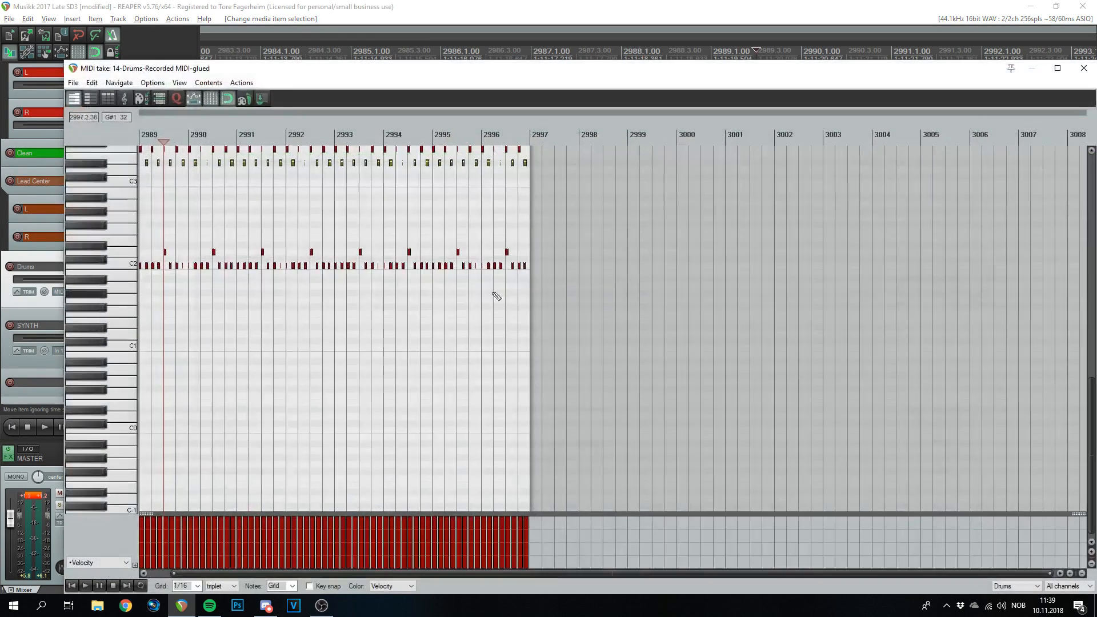
scroll(617, 294, up, 3)
click(171, 183)
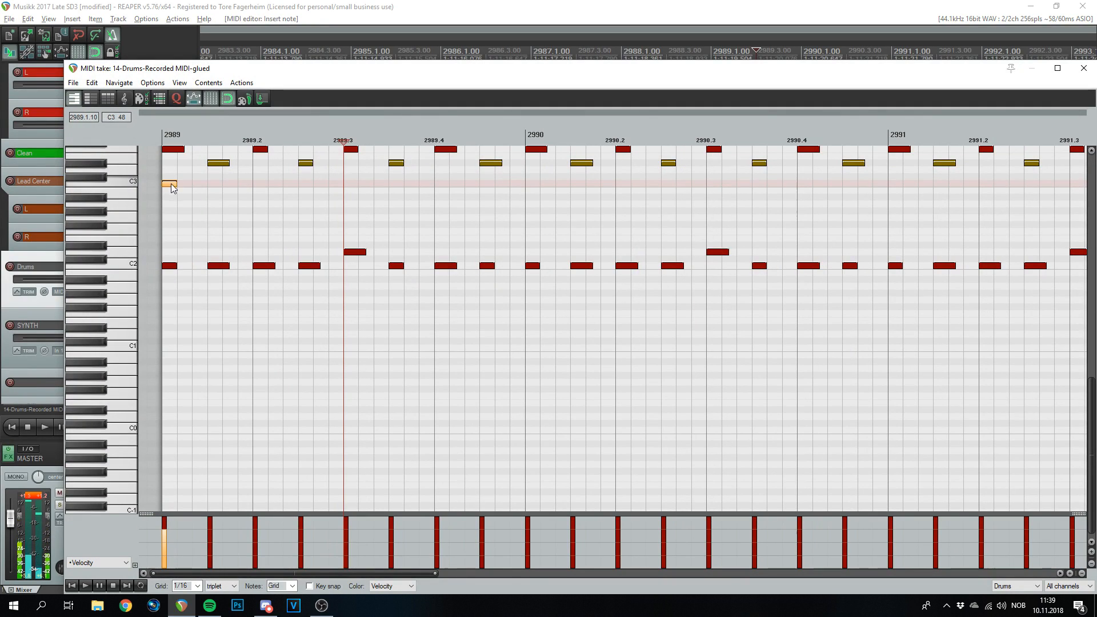
scroll(186, 268, up, 5)
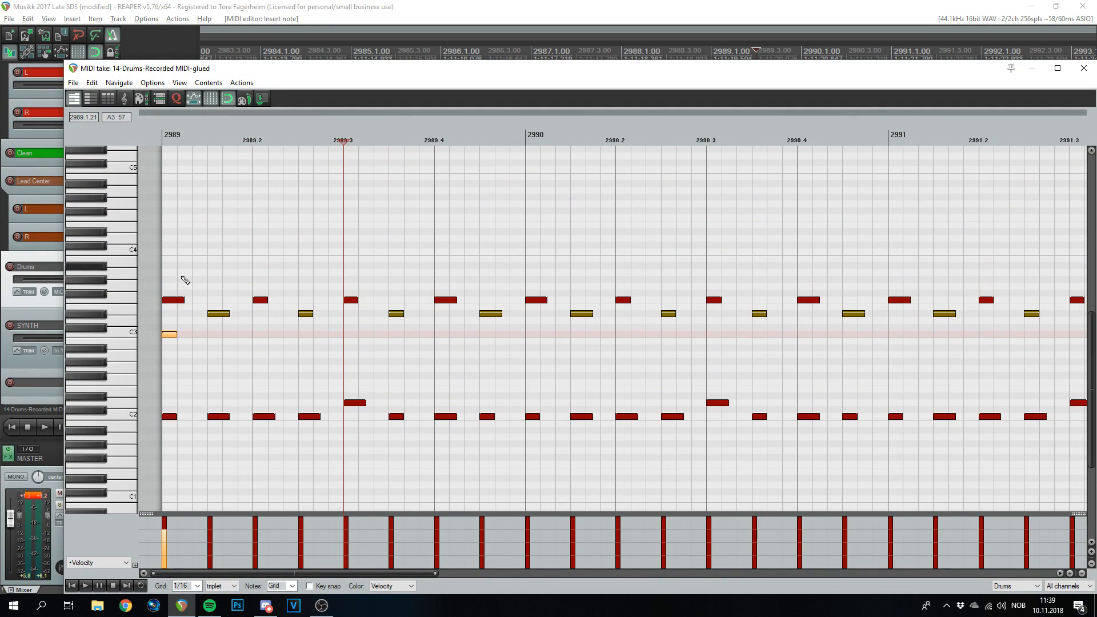
drag(172, 336, 172, 272)
click(170, 285)
alt+click(174, 300)
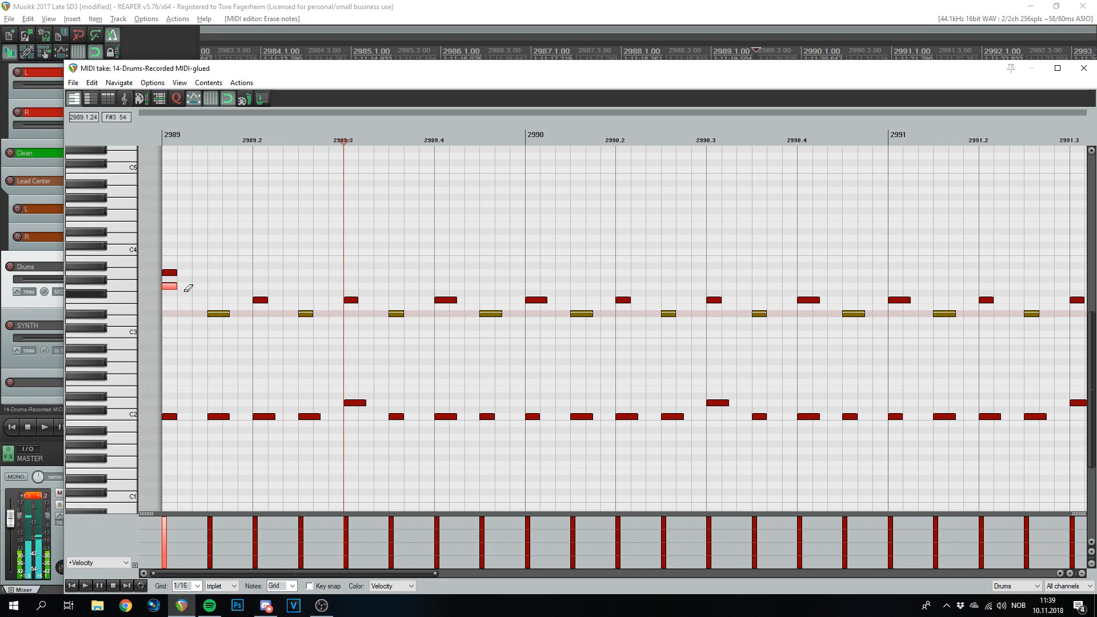
click(164, 137)
key(space)
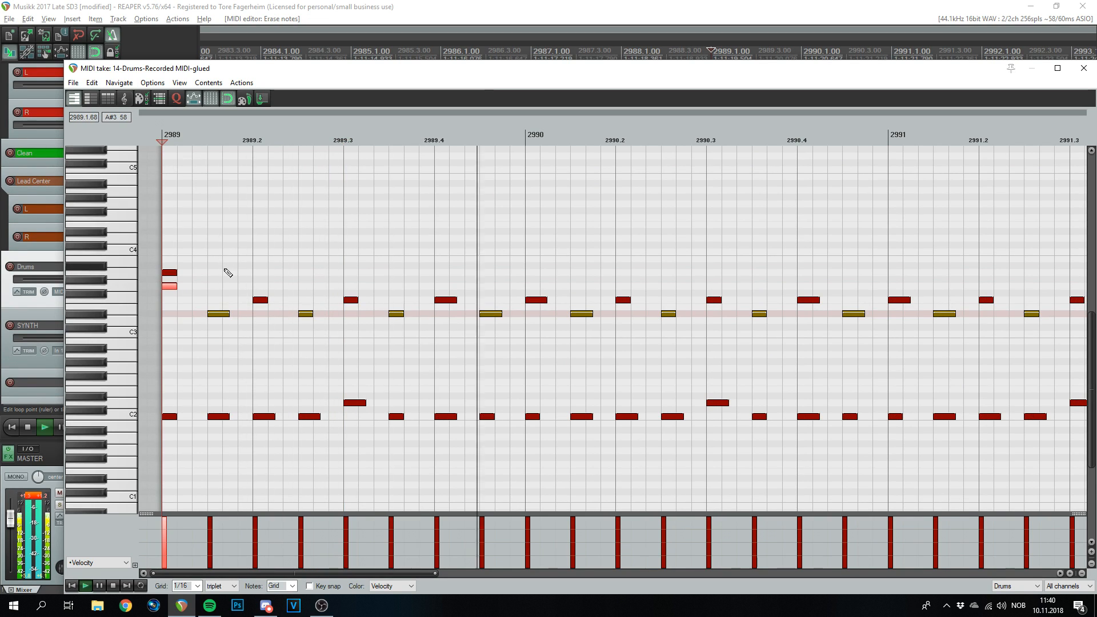
click(1084, 68)
key(space)
- Play back the end of the Drums item from bar 2996
scroll(868, 200, down, 3)
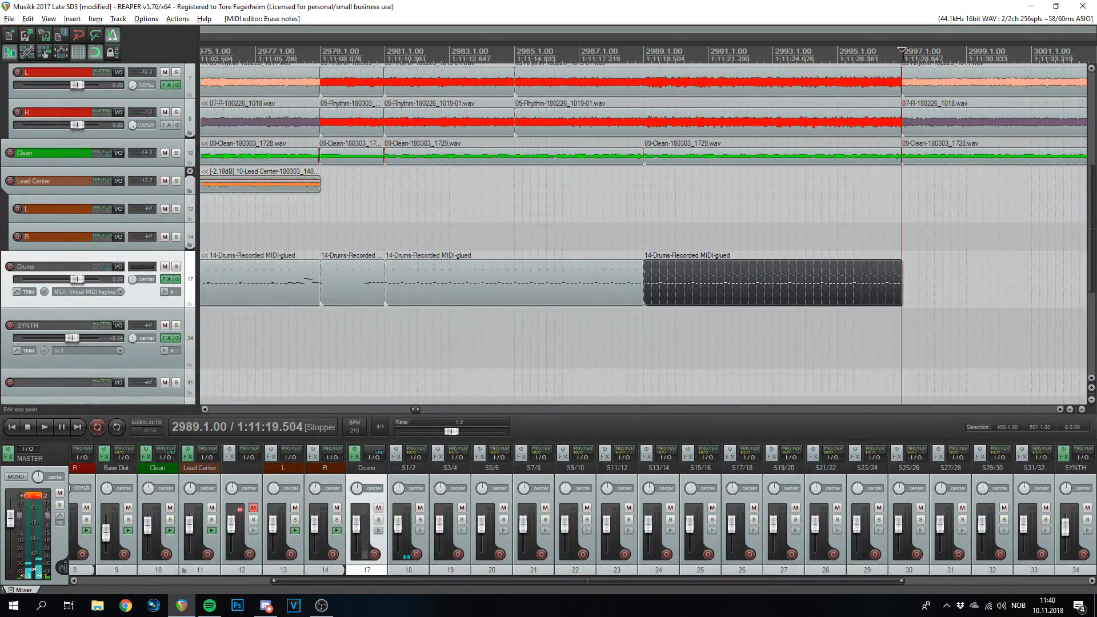
key(Right)
scroll(608, 303, down, 2)
scroll(607, 303, up, 4)
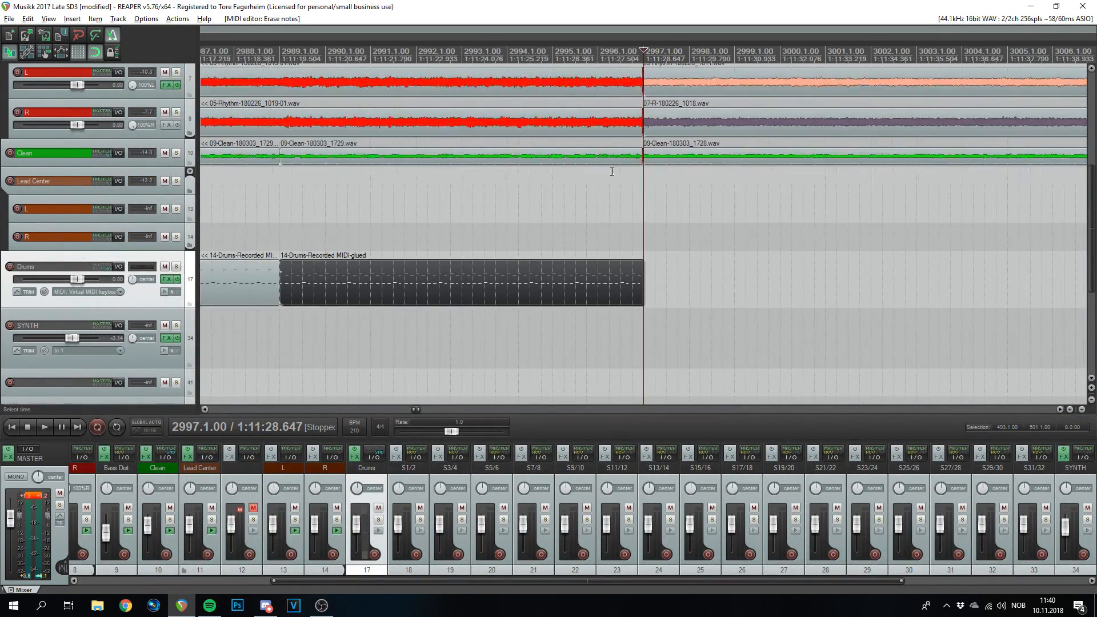
click(603, 54)
key(space)
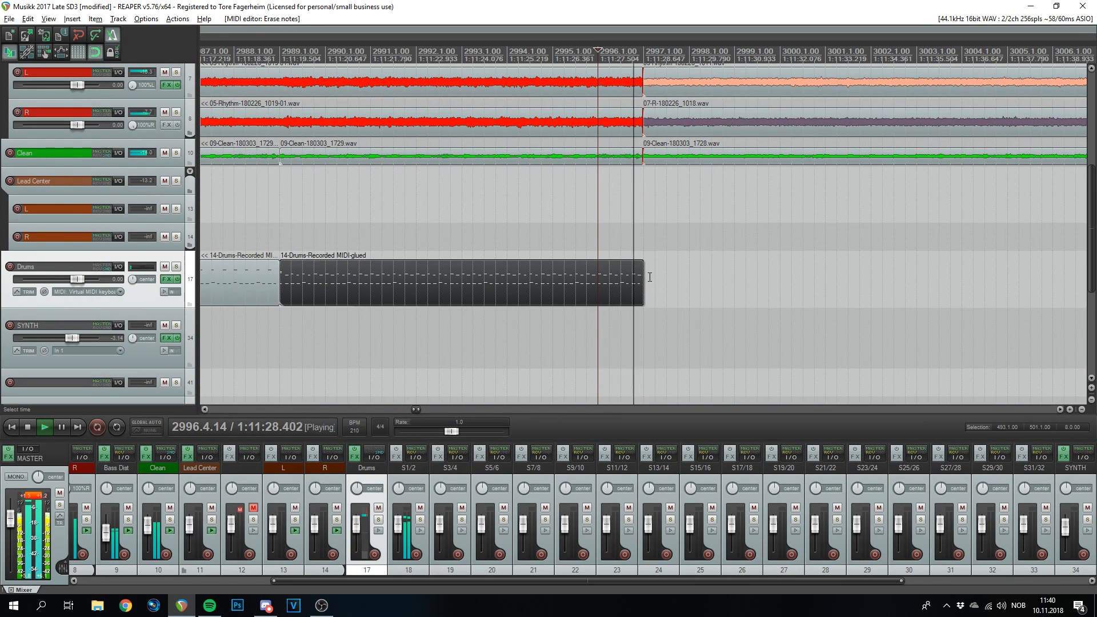
key(space)
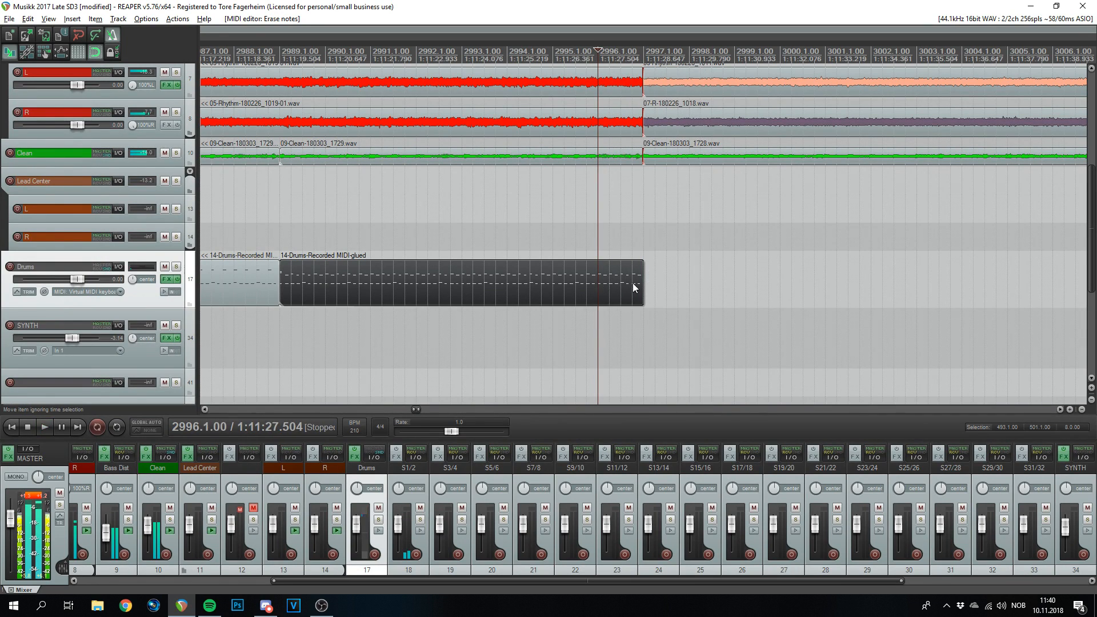
- In the Drums MIDI editor, erase the low note at 2996.4 and add D2 notes at 2996.3.50, 2996.4 and 2996.4.50
click(615, 283)
double_click(615, 283)
scroll(901, 350, down, 3)
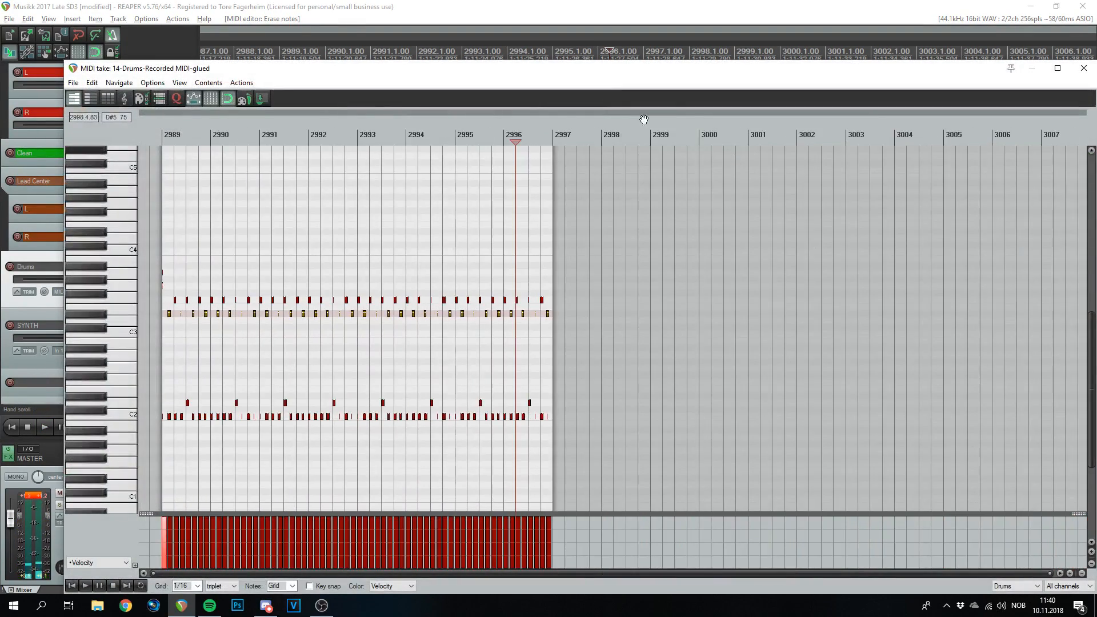
scroll(707, 402, up, 3)
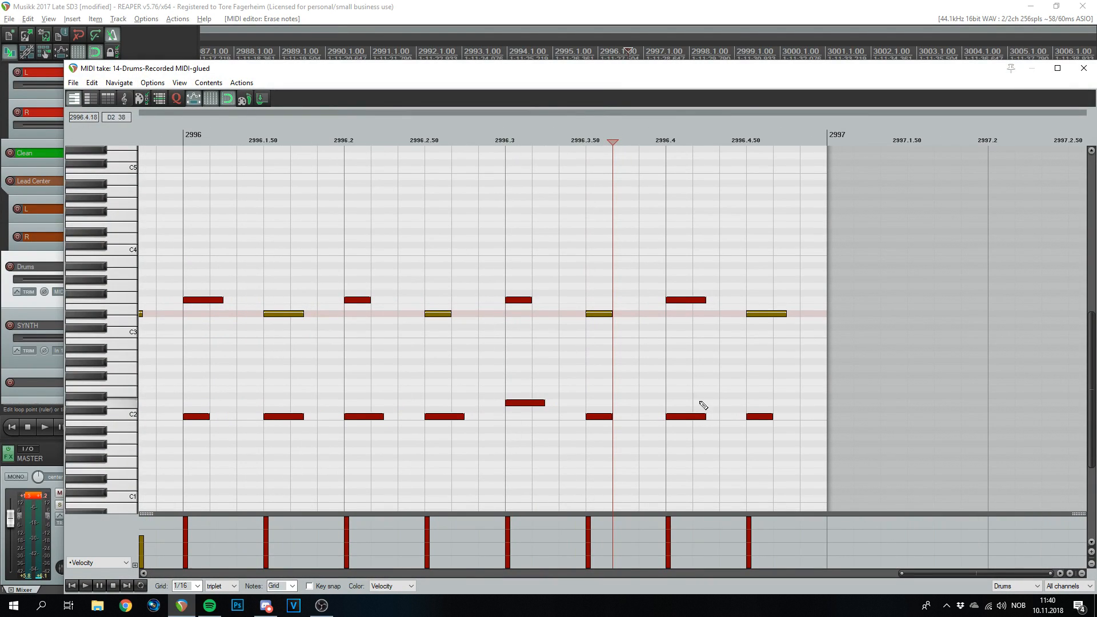
scroll(226, 588, up, 1)
drag(745, 421, 746, 396)
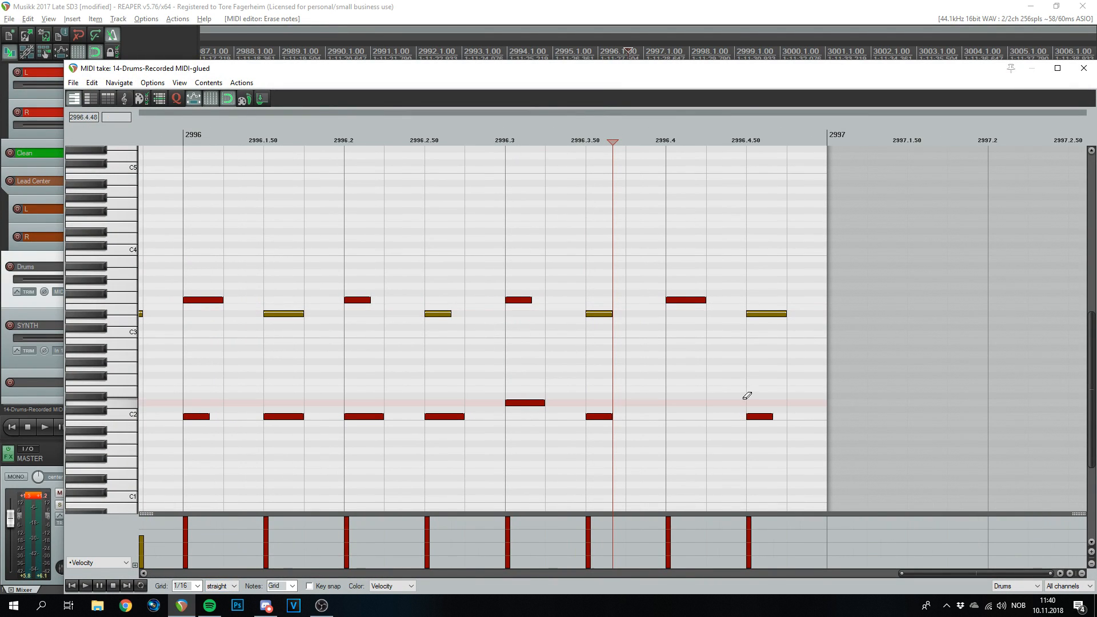
click(686, 403)
click(766, 403)
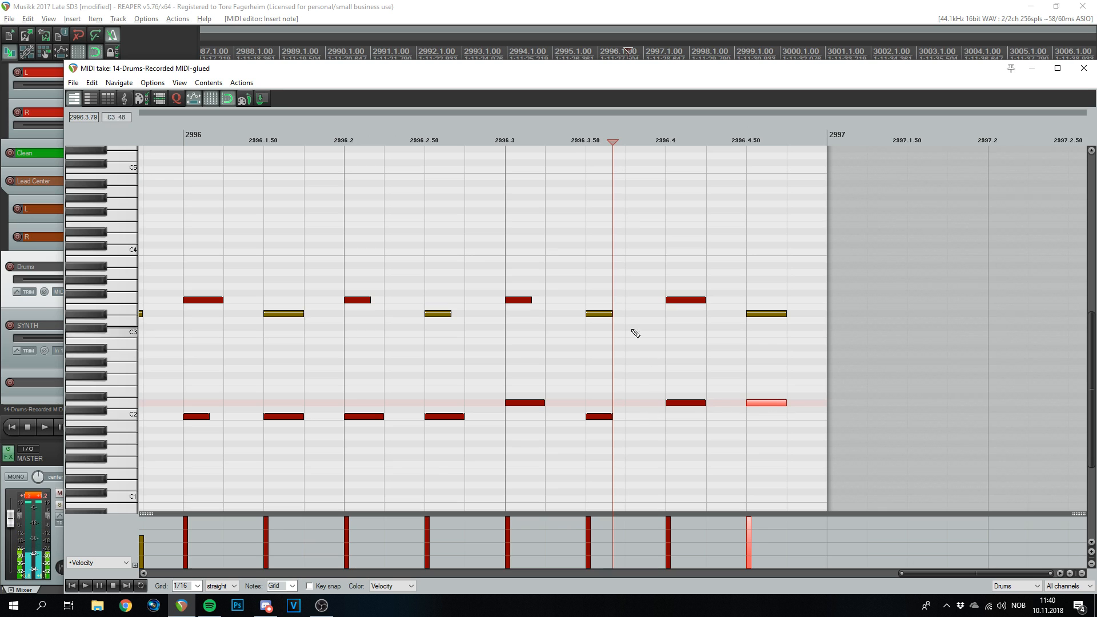
click(615, 404)
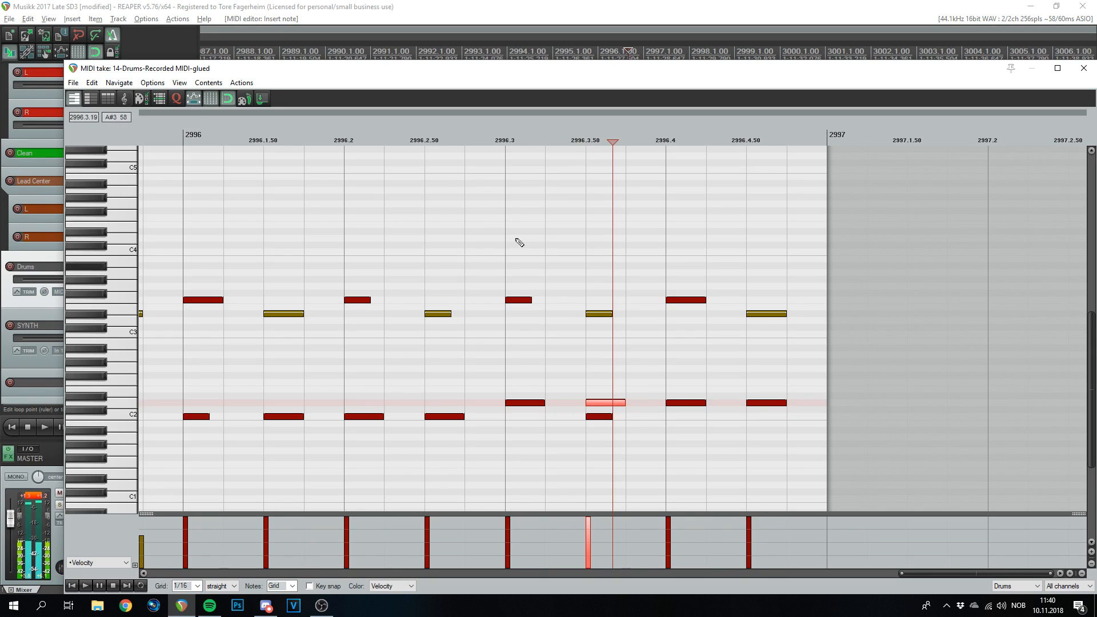
- Add three D2 triplet notes from 2996.2.50 to just before 2996.3
click(505, 140)
scroll(217, 586, down, 1)
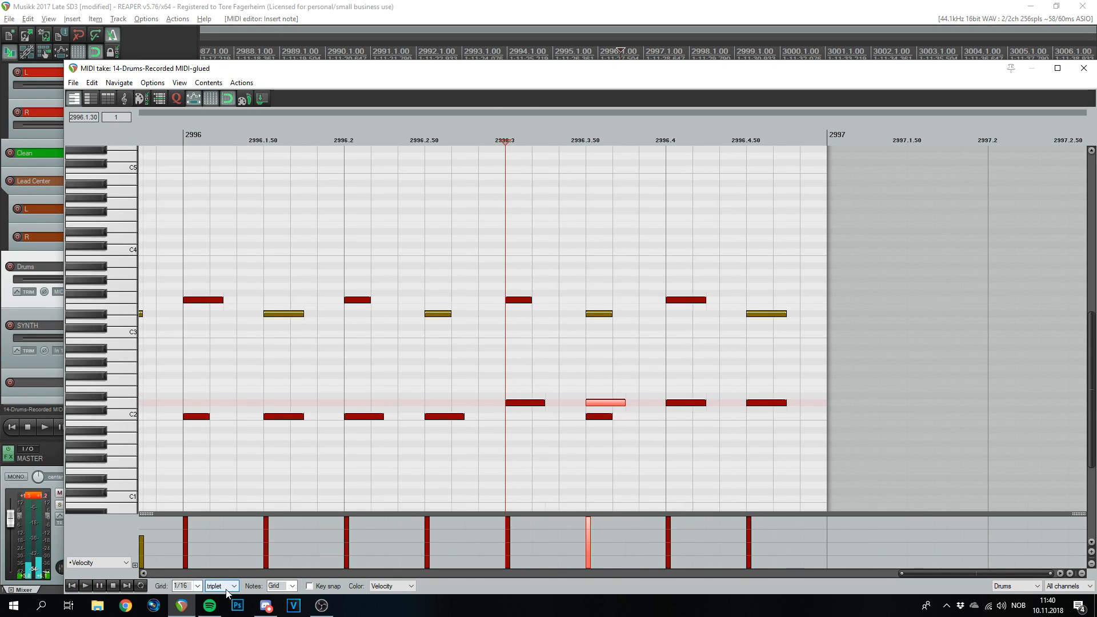
click(440, 404)
click(465, 404)
click(491, 404)
click(342, 134)
- Delete the leftover olive and low notes at 2996.3.50–2996.4.50, then play the fill from 2995.3
double_click(766, 314)
double_click(686, 299)
double_click(599, 314)
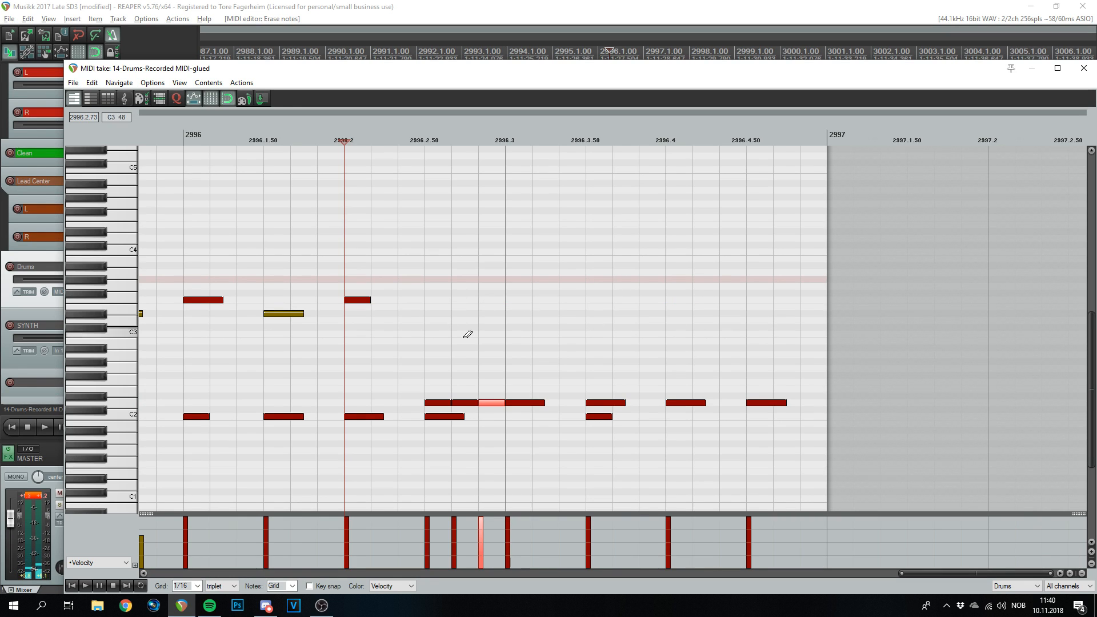
scroll(411, 502, down, 3)
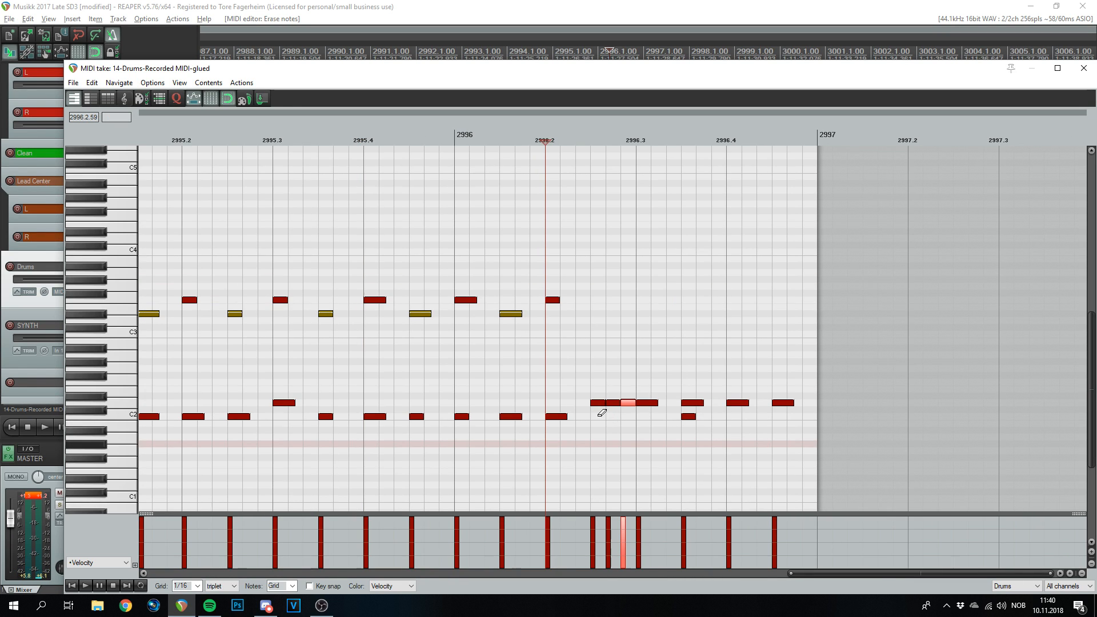
click(289, 135)
key(space)
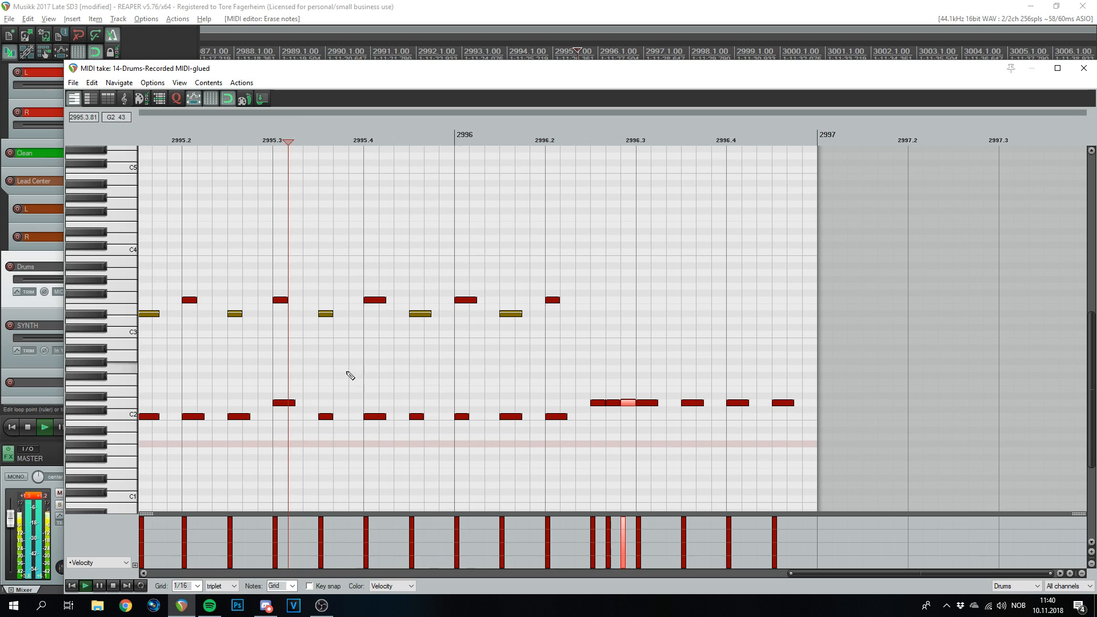
key(space)
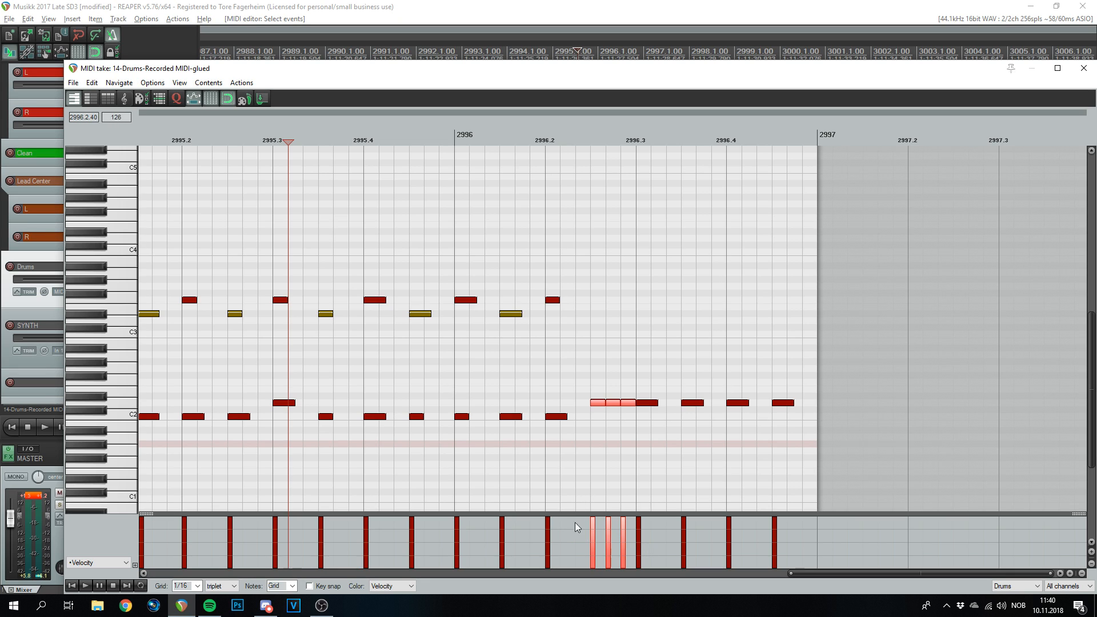
- Ramp the triplet velocities downward from 126, play the fill, and close the editor
mouse_move(574, 523)
mouse_down()
mouse_move(619, 544)
mouse_move(657, 539)
mouse_up()
mouse_move(582, 537)
mouse_down()
mouse_move(599, 519)
mouse_move(629, 533)
mouse_move(611, 521)
mouse_up()
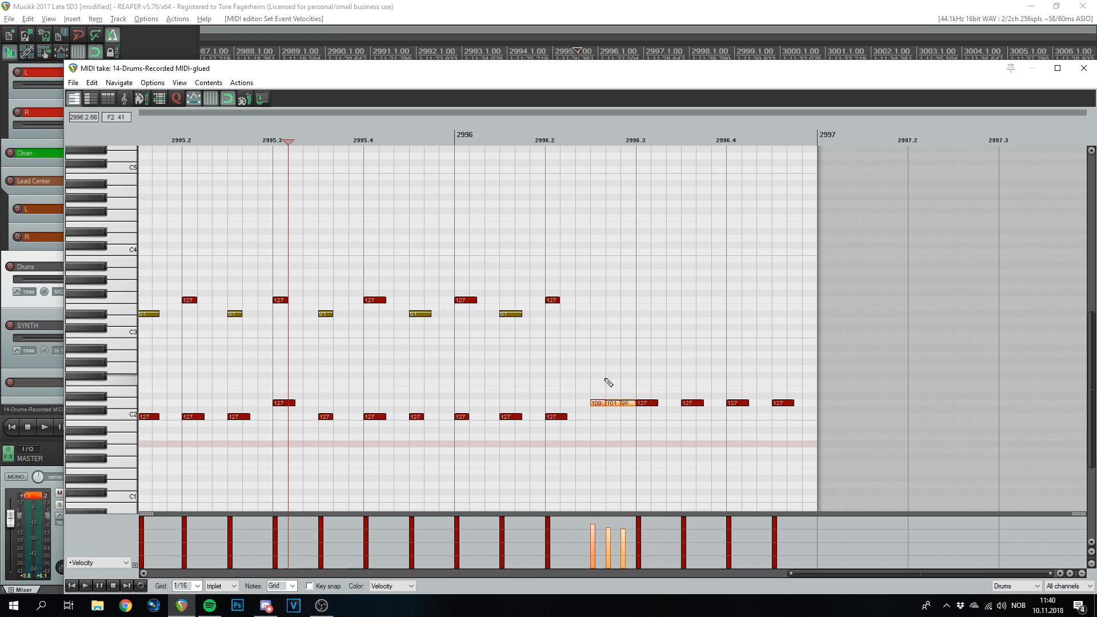
key(space)
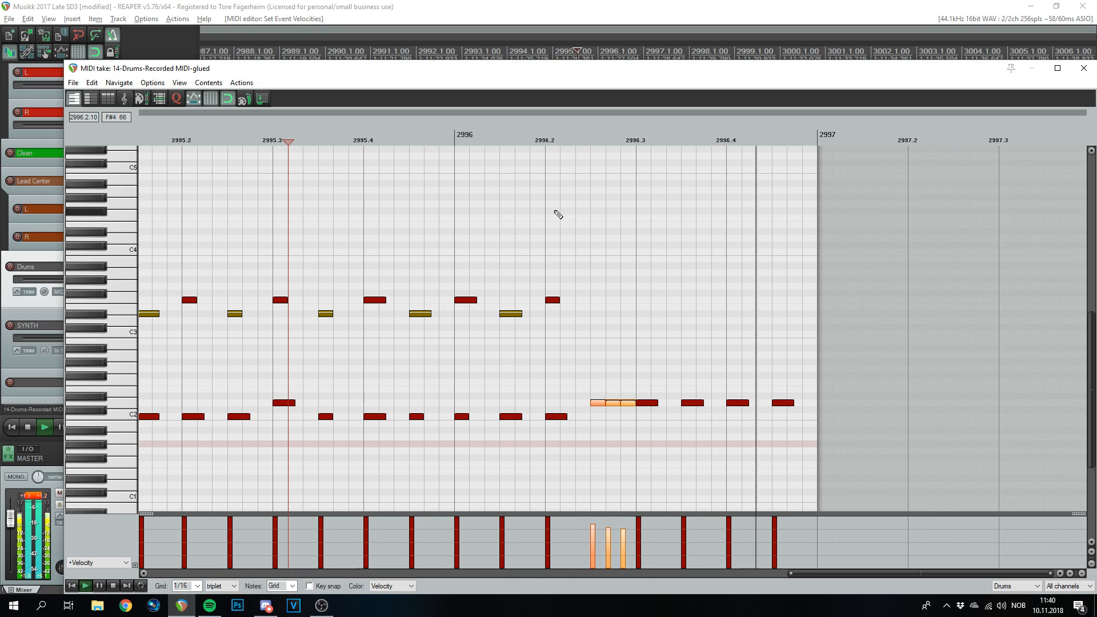
click(1084, 68)
key(space)
scroll(718, 197, up, 3)
- Ctrl-drag a copy of the glued Drums item from bar 2963 to the right
scroll(766, 96, up, 5)
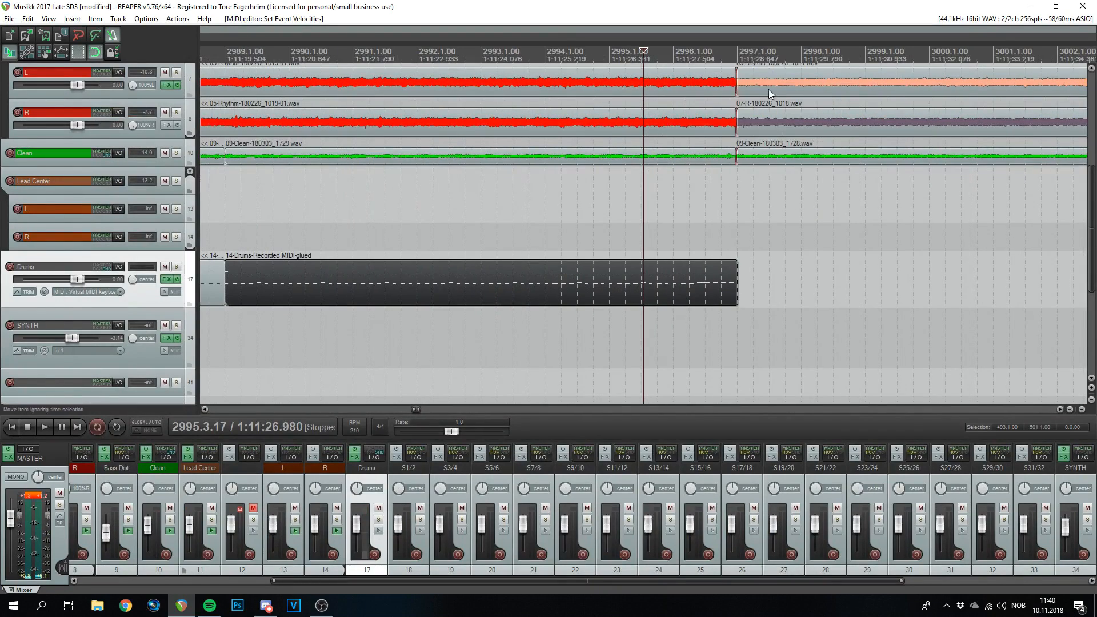
scroll(736, 52, down, 6)
key(space)
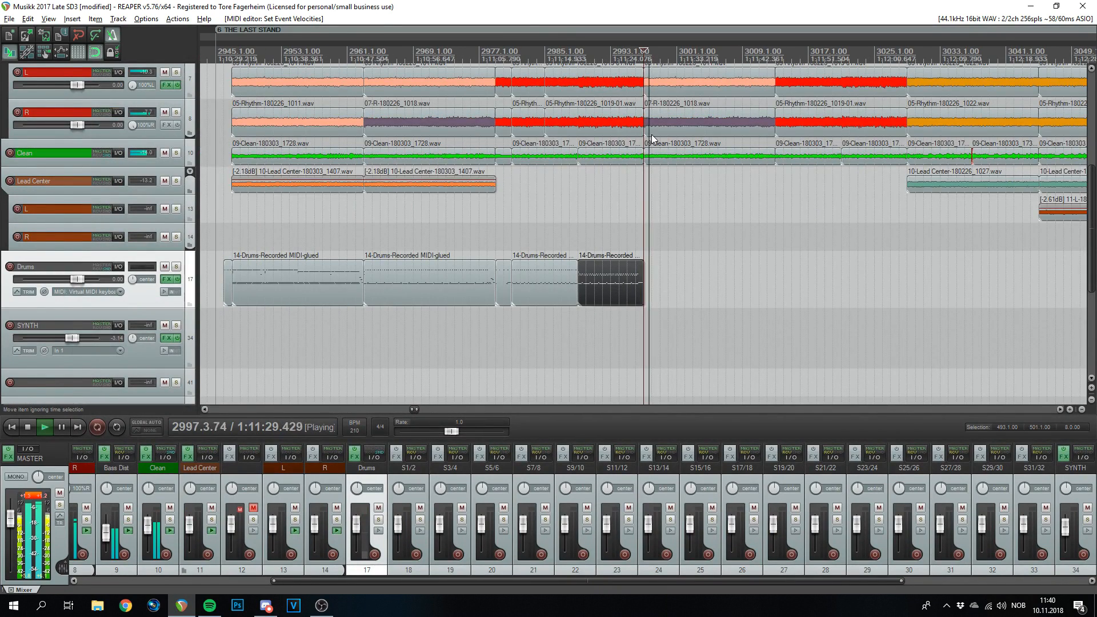
key(space)
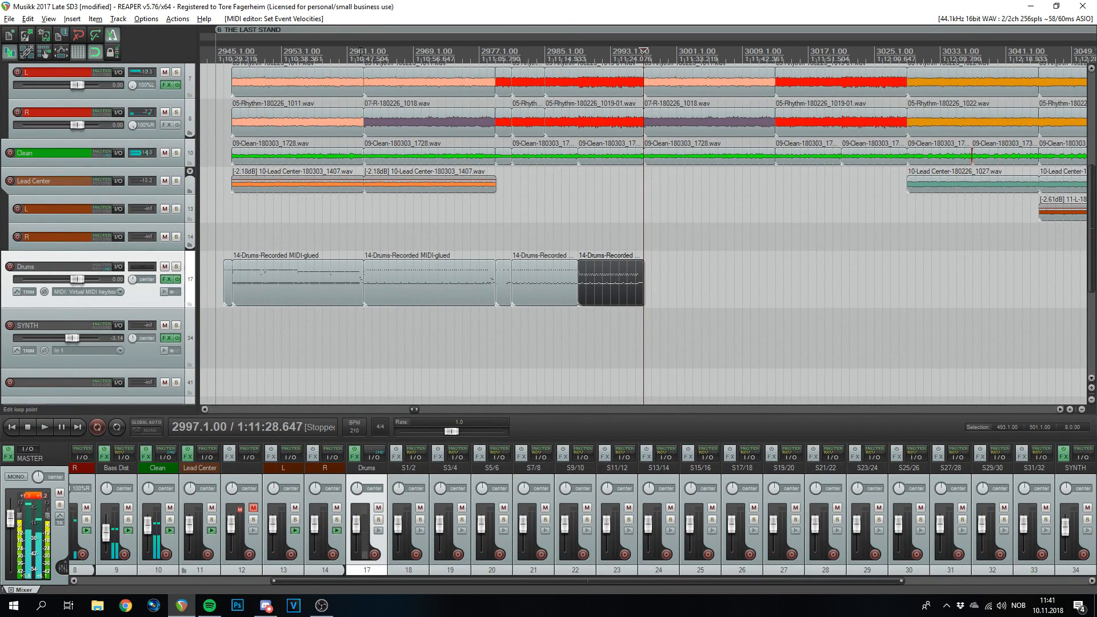
click(364, 51)
scroll(697, 269, up, 4)
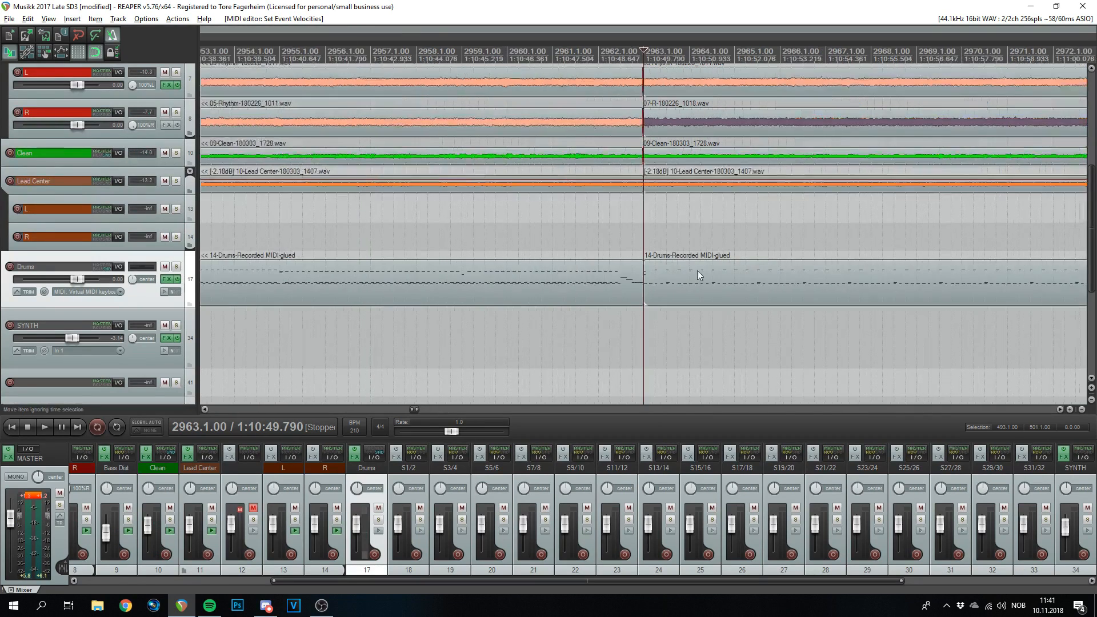
click(662, 285)
scroll(636, 266, down, 7)
drag(657, 285, 802, 283)
- Snap the copied Drums item to start at bar 2997
click(780, 52)
scroll(669, 71, up, 8)
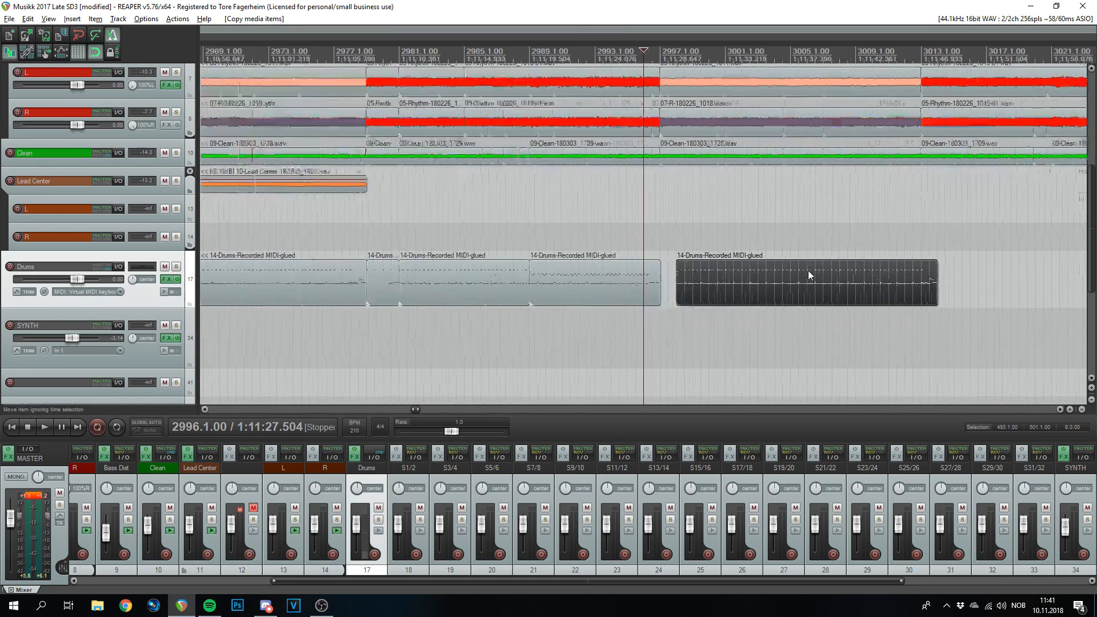
drag(1005, 284, 737, 287)
scroll(745, 293, up, 5)
scroll(737, 287, down, 8)
scroll(814, 301, up, 4)
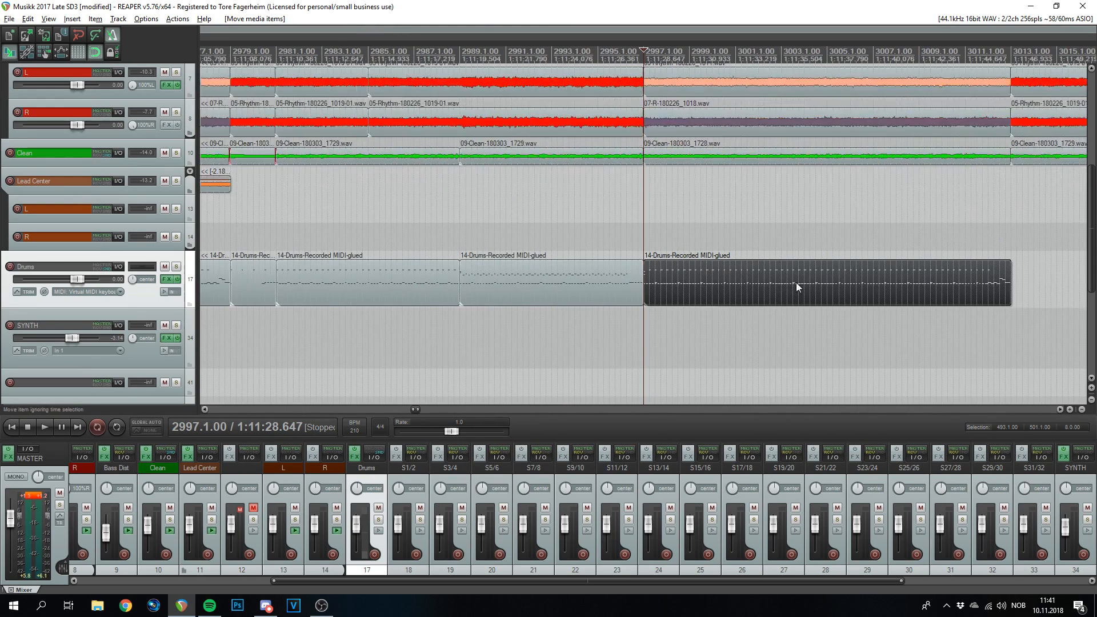
- Play the new drum sequence, then deselect the item and return the edit position to bar 2997
key(space)
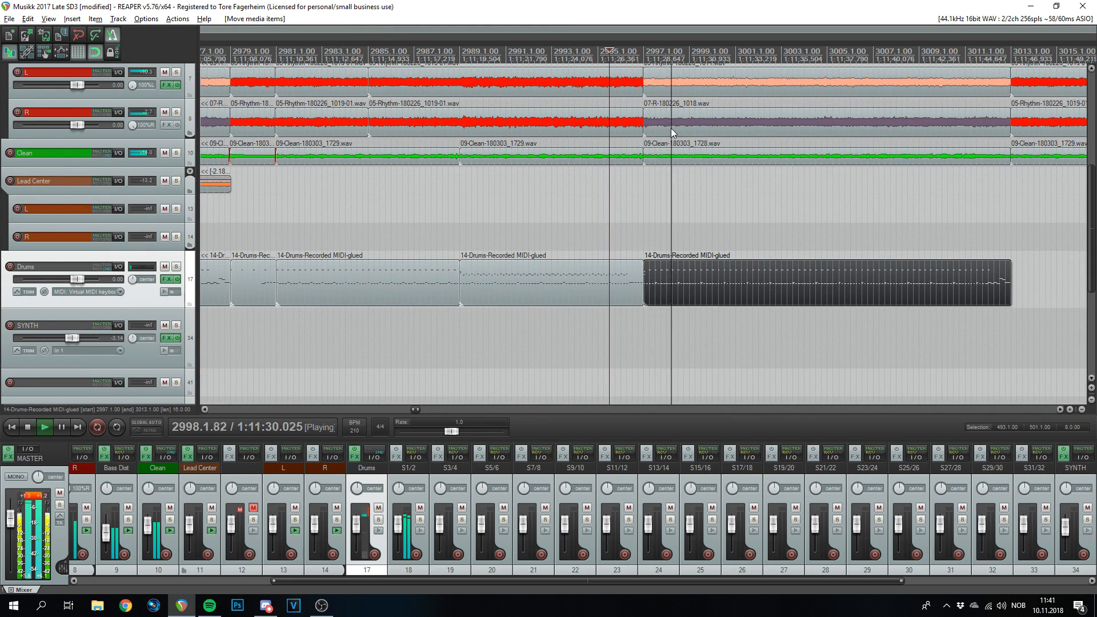
scroll(783, 228, down, 4)
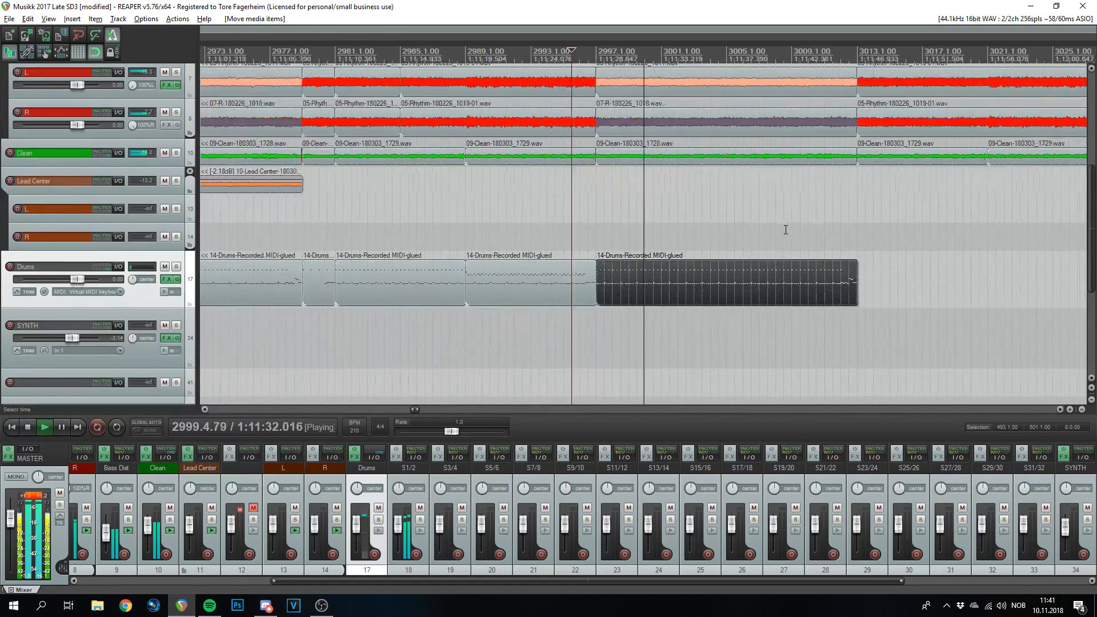
scroll(734, 257, up, 4)
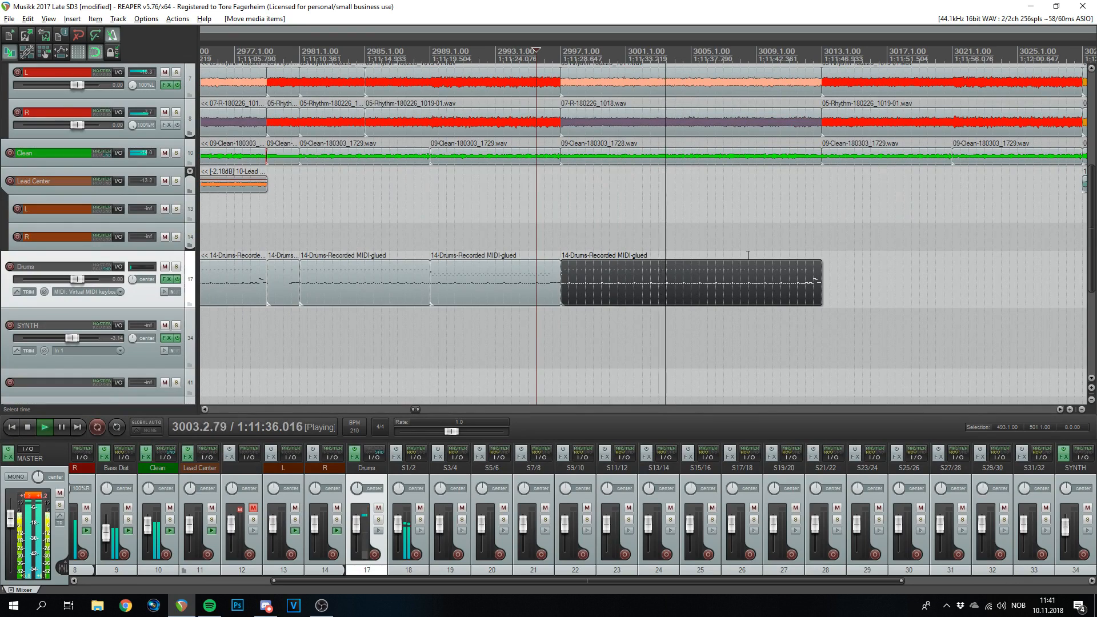
key(space)
scroll(746, 264, down, 4)
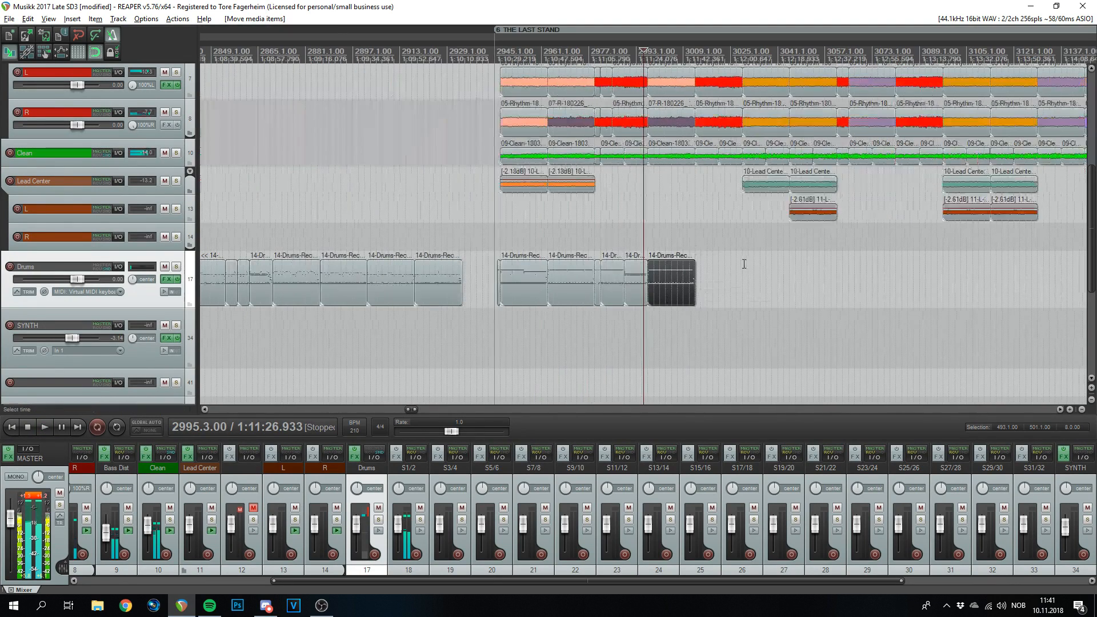
scroll(679, 227, up, 2)
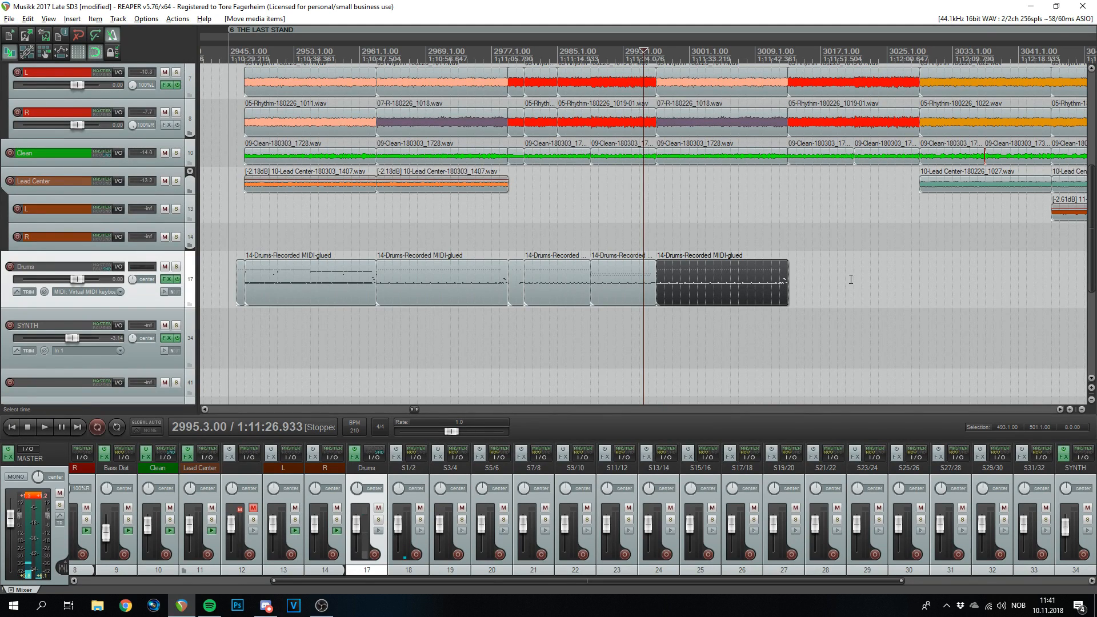
click(662, 68)
click(656, 48)
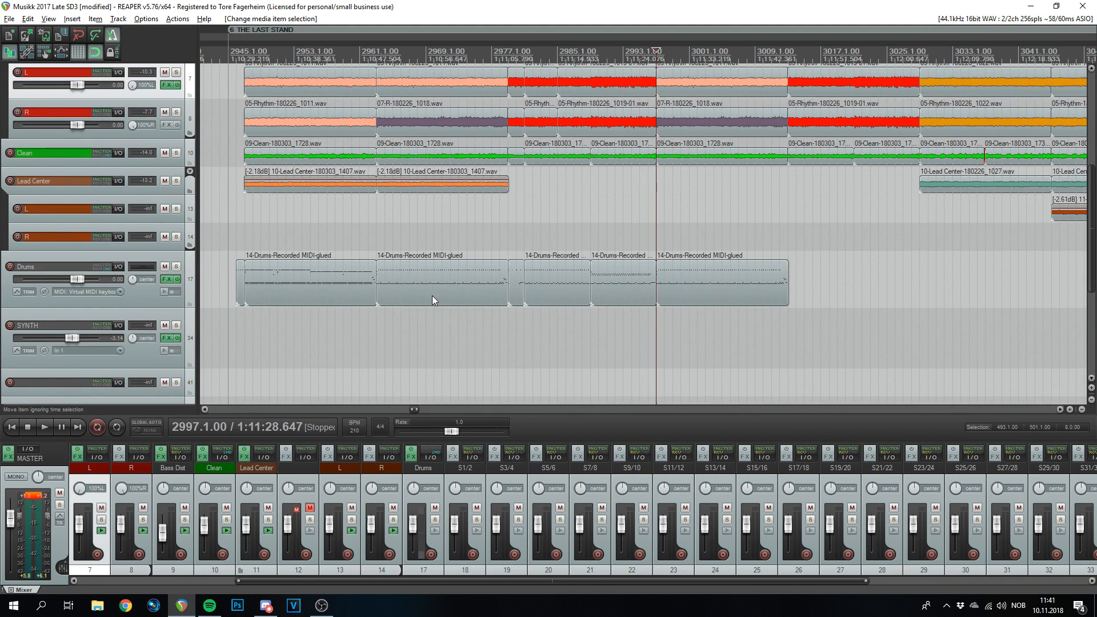
- Lower the topmost row of hits in the bar-2997 Drums item by one note, preview it, and close the editor
double_click(710, 280)
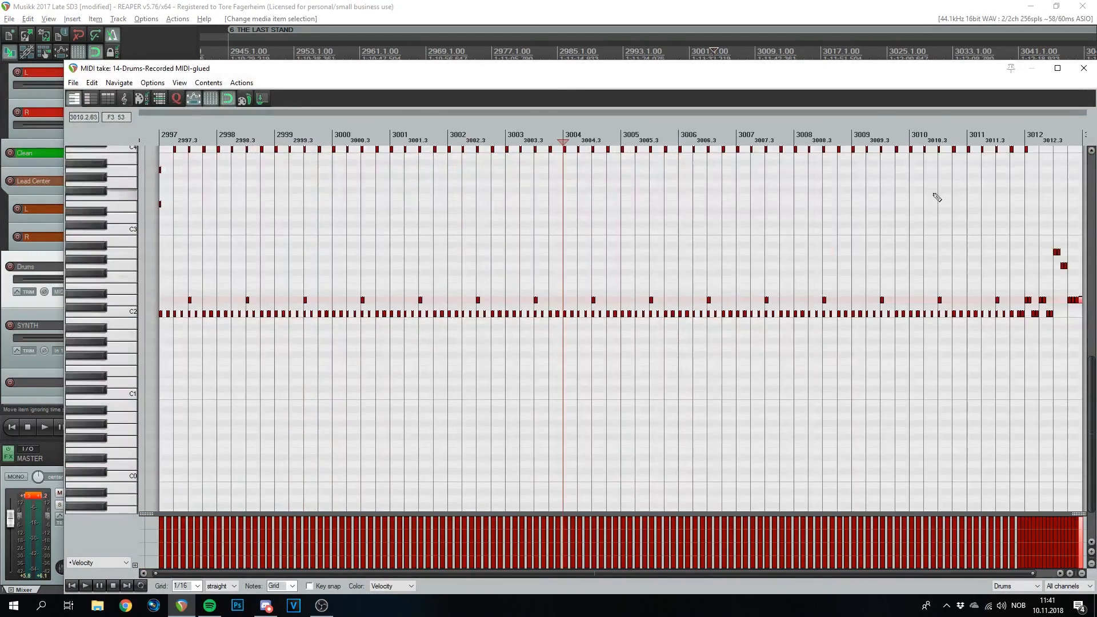
scroll(928, 203, down, 3)
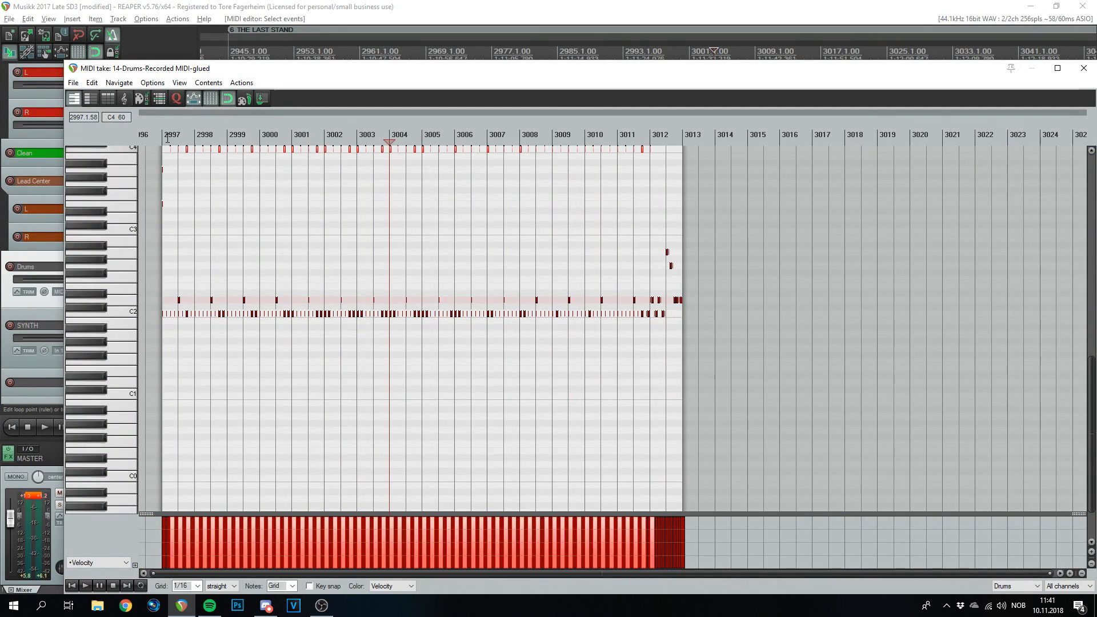
click(167, 138)
scroll(168, 139, up, 4)
drag(228, 152, 230, 172)
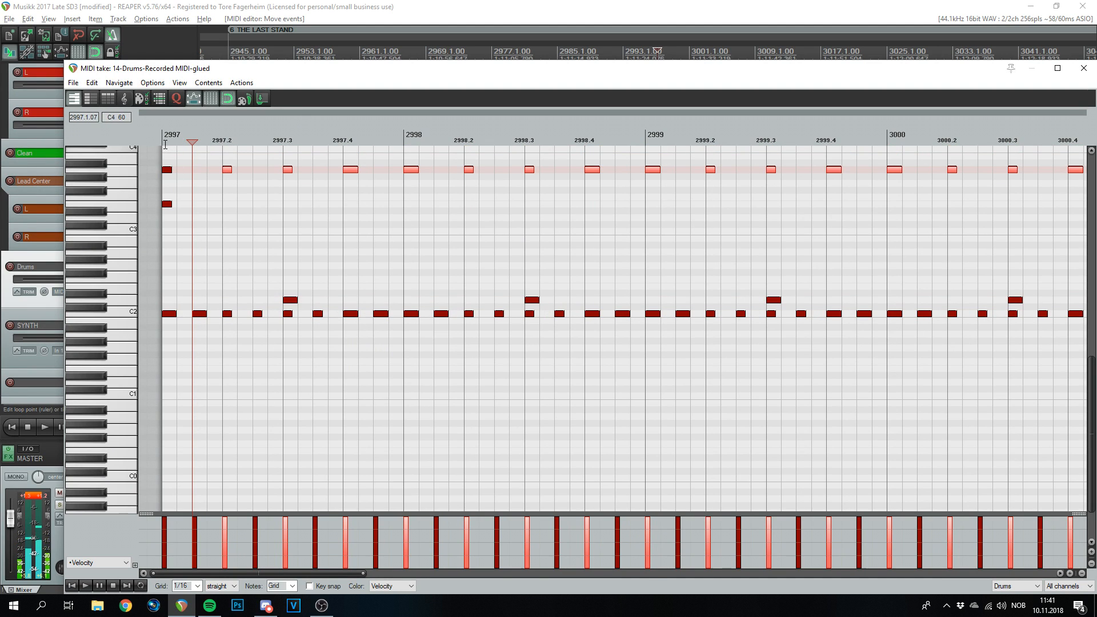
key(space)
scroll(360, 189, down, 3)
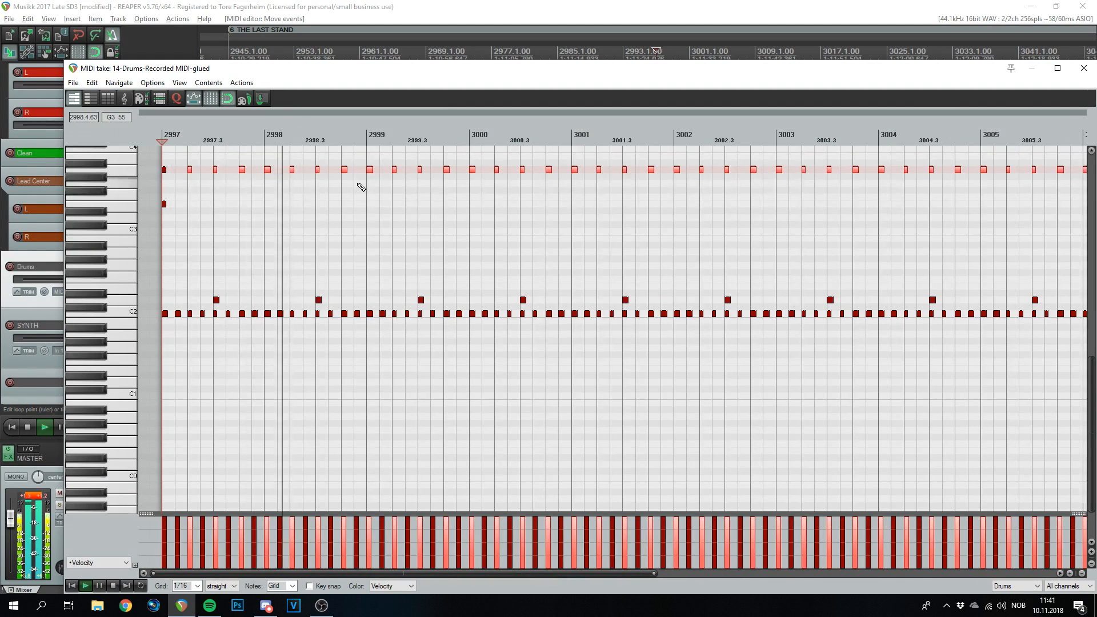
scroll(886, 136, down, 5)
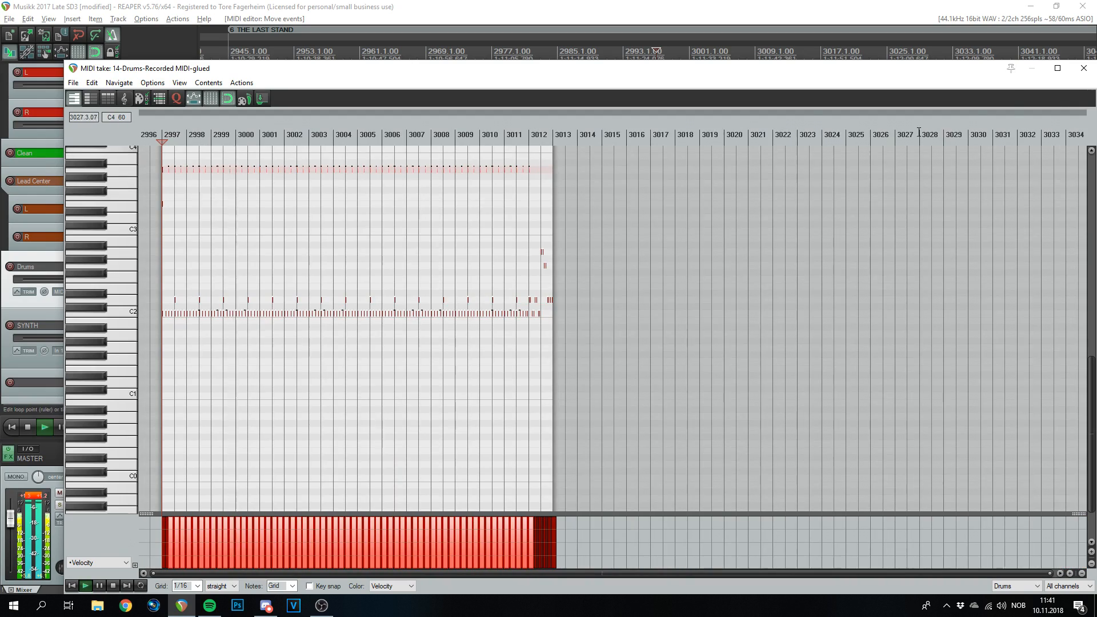
click(1083, 68)
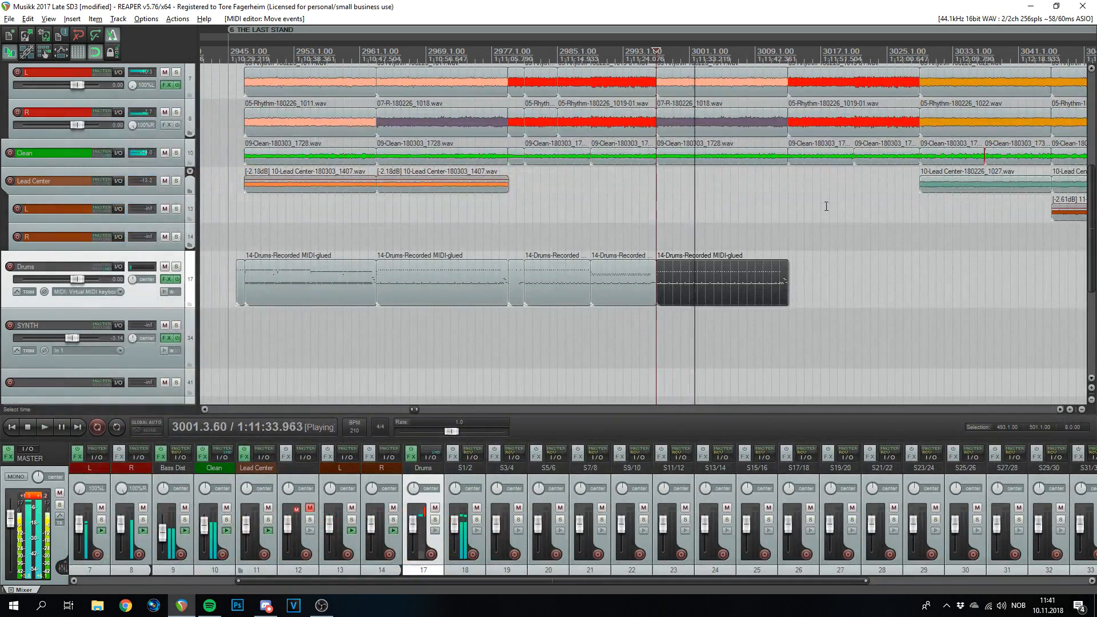
- Play the drums from just before bar 3013 to check the transition
key(space)
click(788, 55)
scroll(853, 221, up, 5)
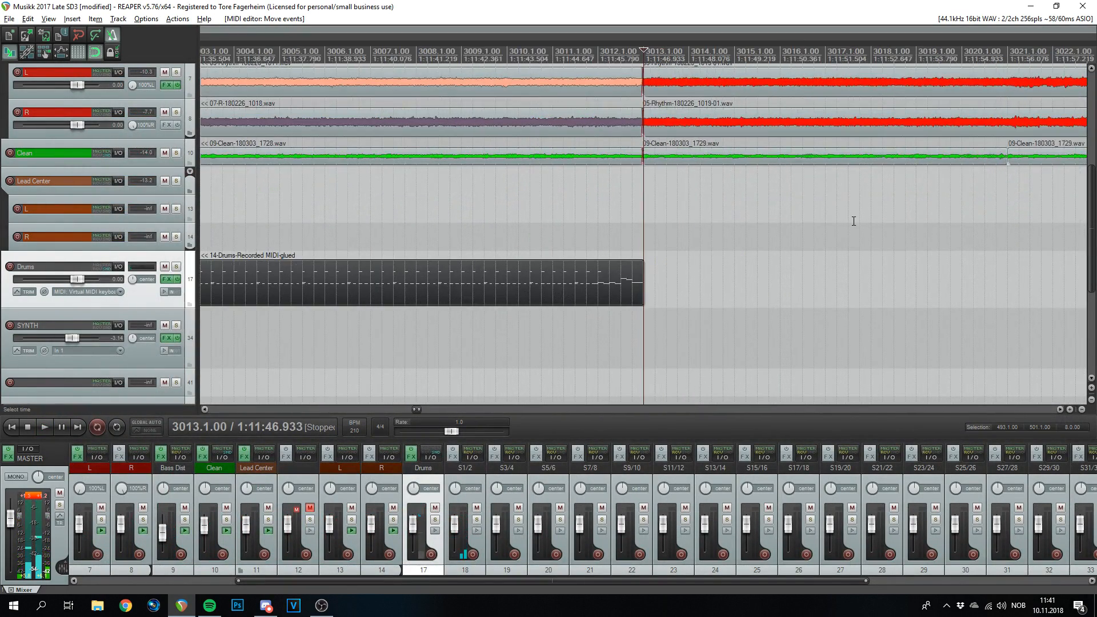
scroll(686, 206, up, 3)
click(554, 70)
key(space)
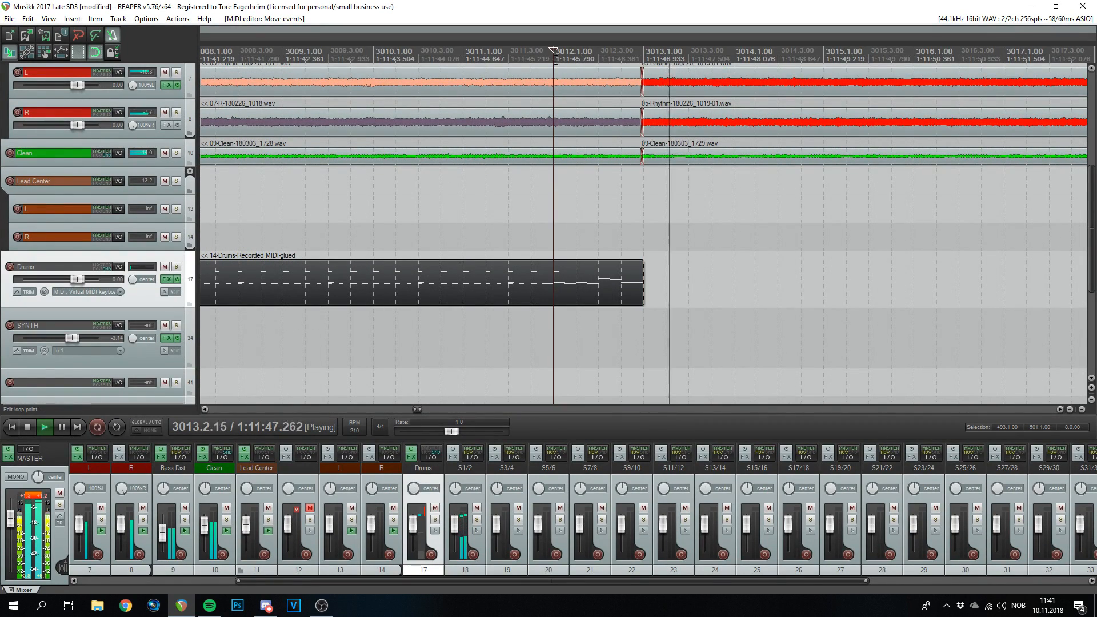
scroll(447, 268, down, 9)
key(space)
- Ctrl-drag copies of the two glued drum pattern items to start at bar 3013
drag(365, 318, 658, 269)
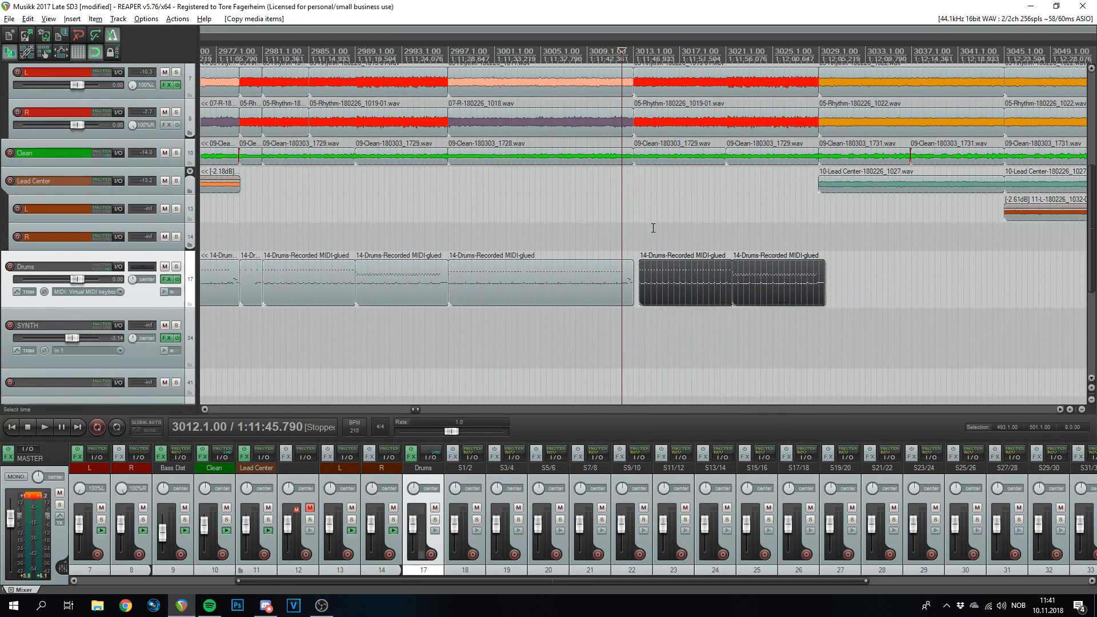
scroll(715, 298, up, 9)
drag(855, 303, 745, 292)
scroll(637, 241, down, 9)
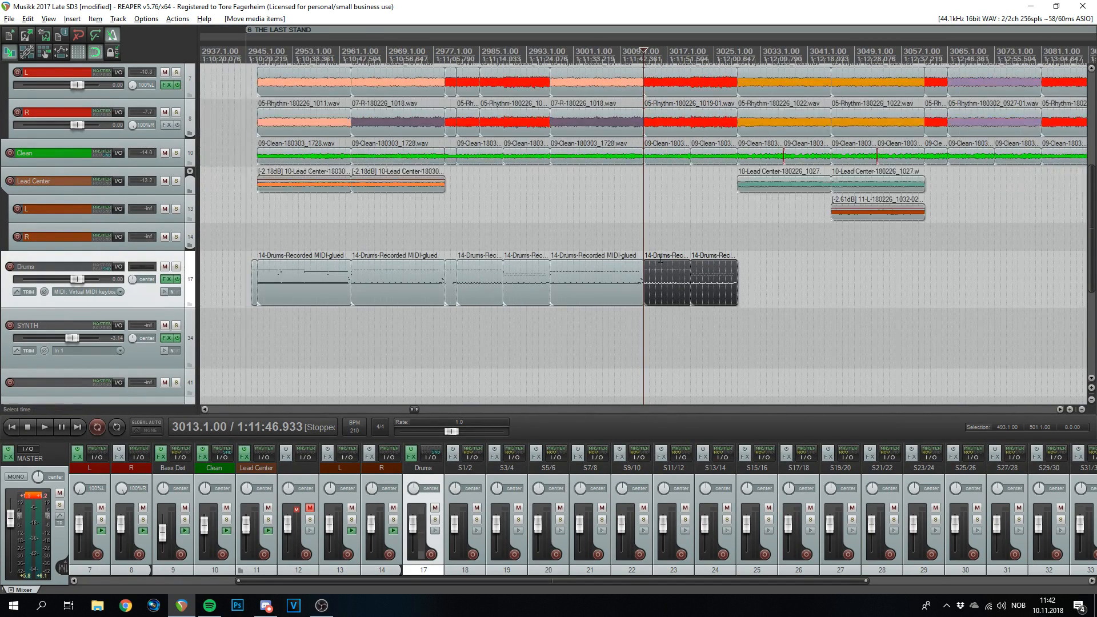
scroll(695, 265, up, 5)
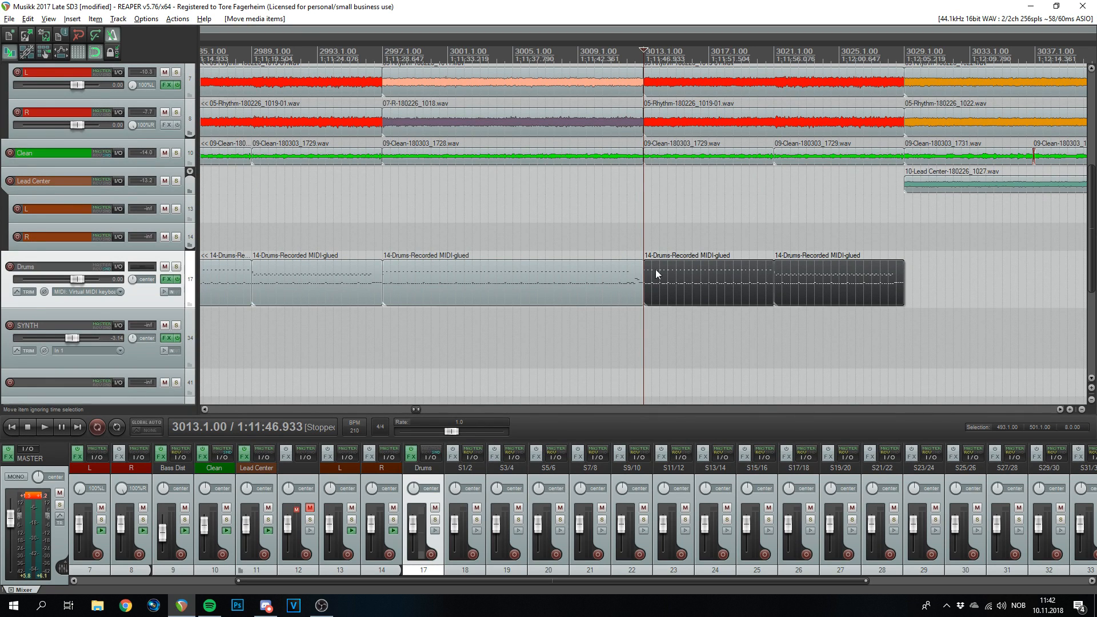
- Select a drum pattern item and play from bar 3029
click(633, 274)
scroll(633, 286, down, 3)
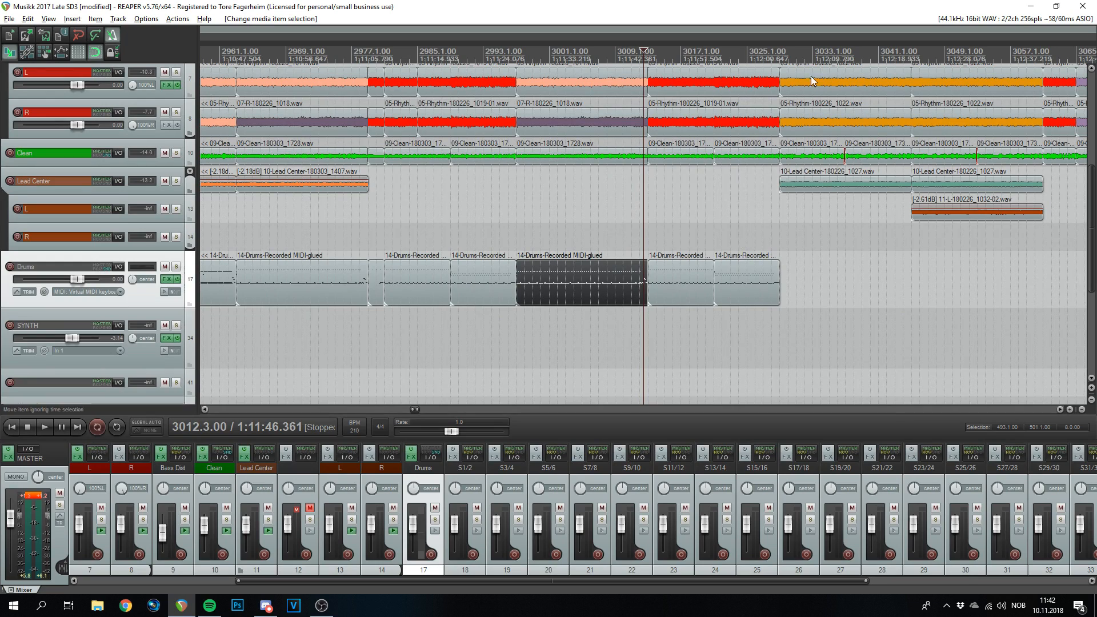
scroll(925, 281, up, 6)
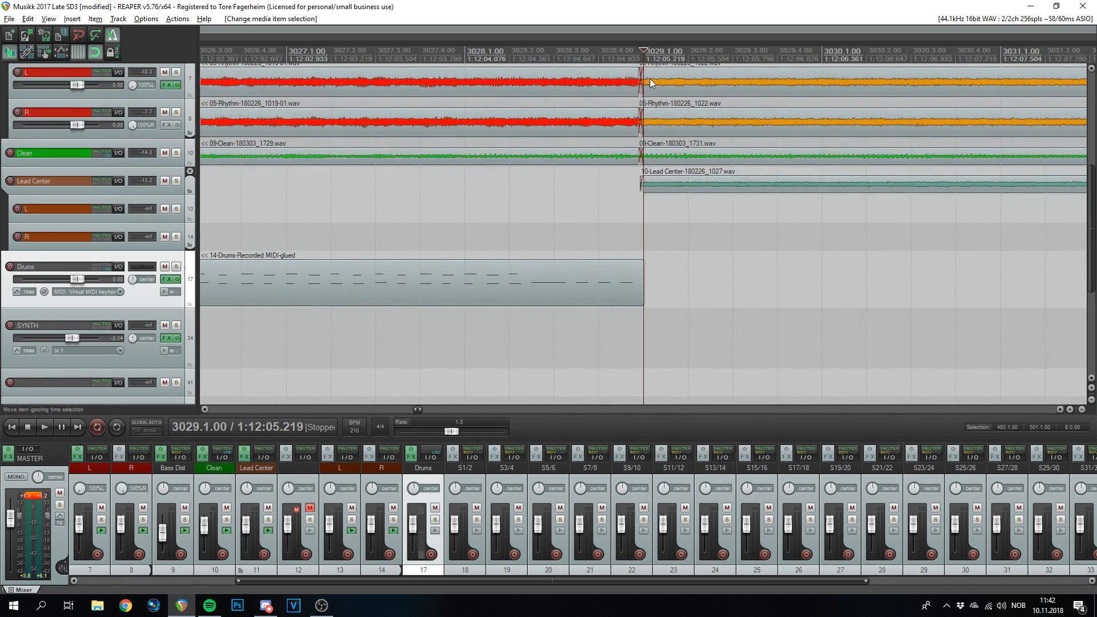
key(space)
scroll(665, 102, down, 8)
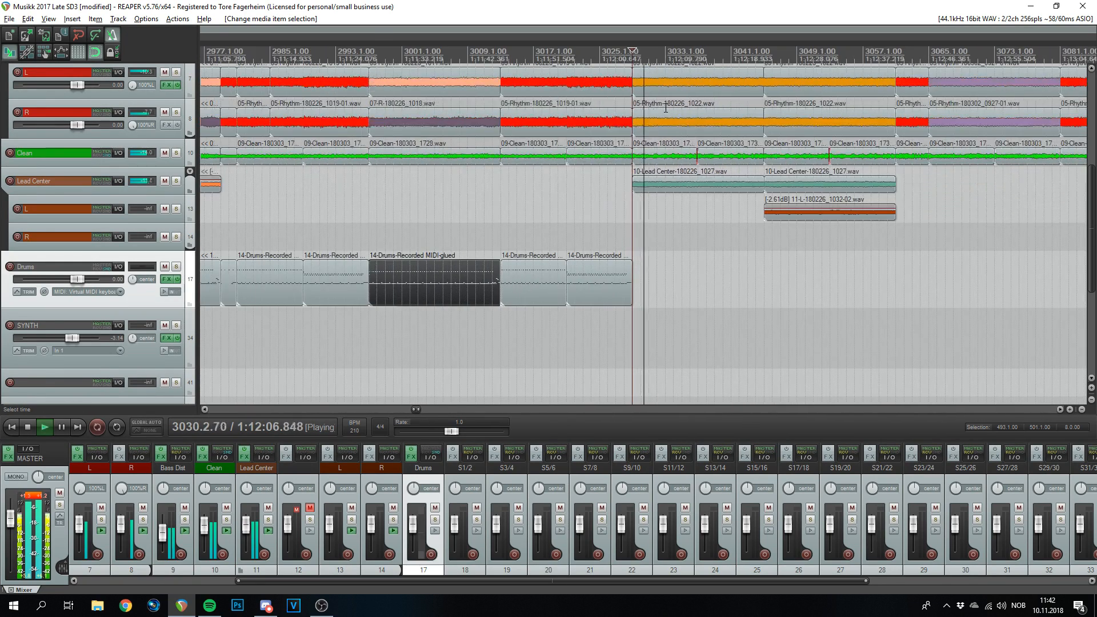
scroll(666, 108, up, 3)
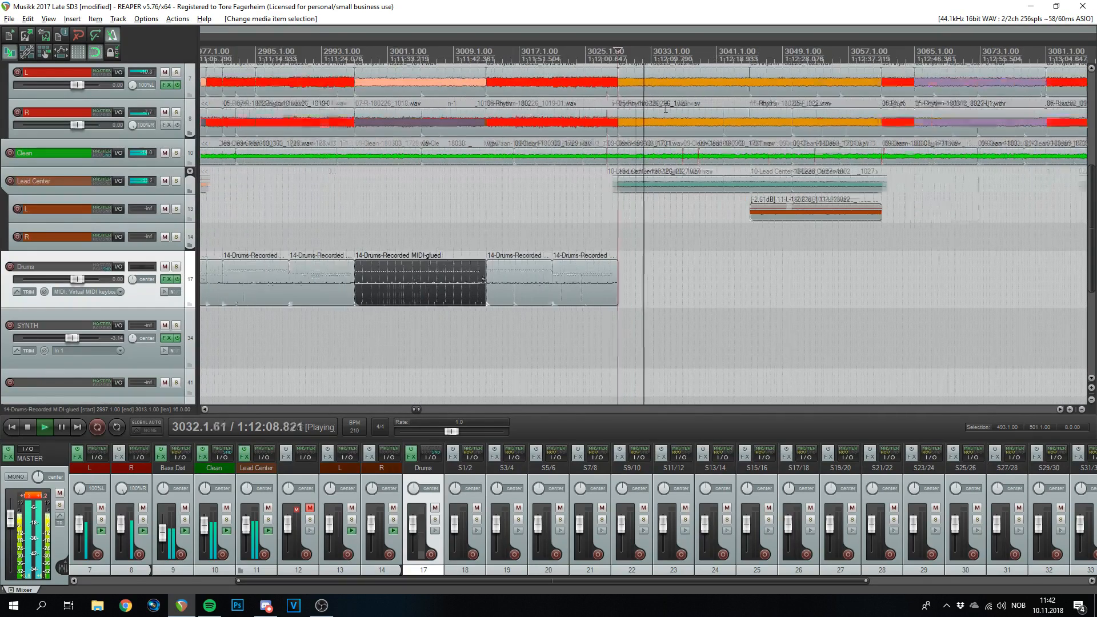
scroll(627, 141, down, 3)
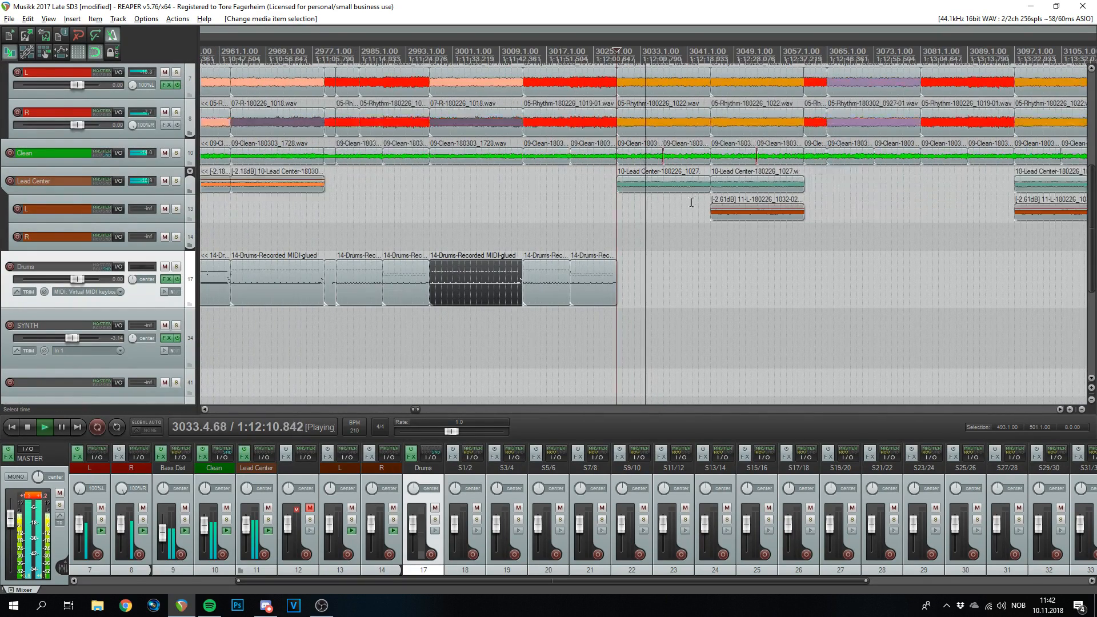
scroll(436, 293, down, 3)
key(space)
- Ctrl-drag a copy of the first drum item and align it to start at bar 3029
drag(382, 279, 645, 284)
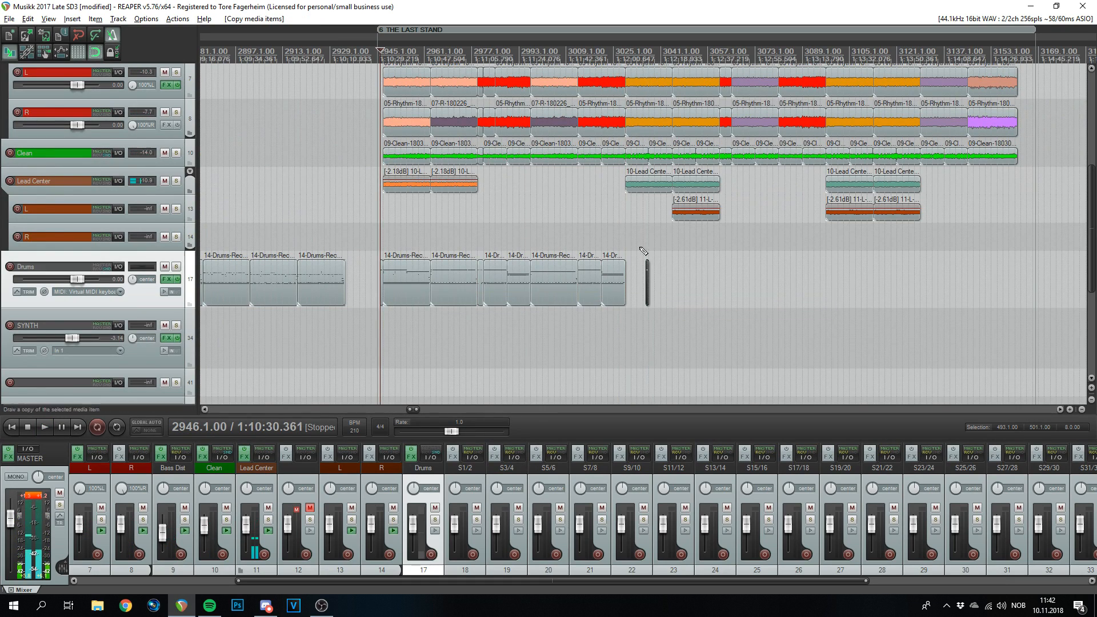
click(632, 53)
scroll(634, 54, up, 5)
drag(717, 283, 602, 283)
click(602, 81)
scroll(602, 81, up, 6)
drag(914, 283, 766, 272)
scroll(726, 257, down, 3)
scroll(692, 263, down, 4)
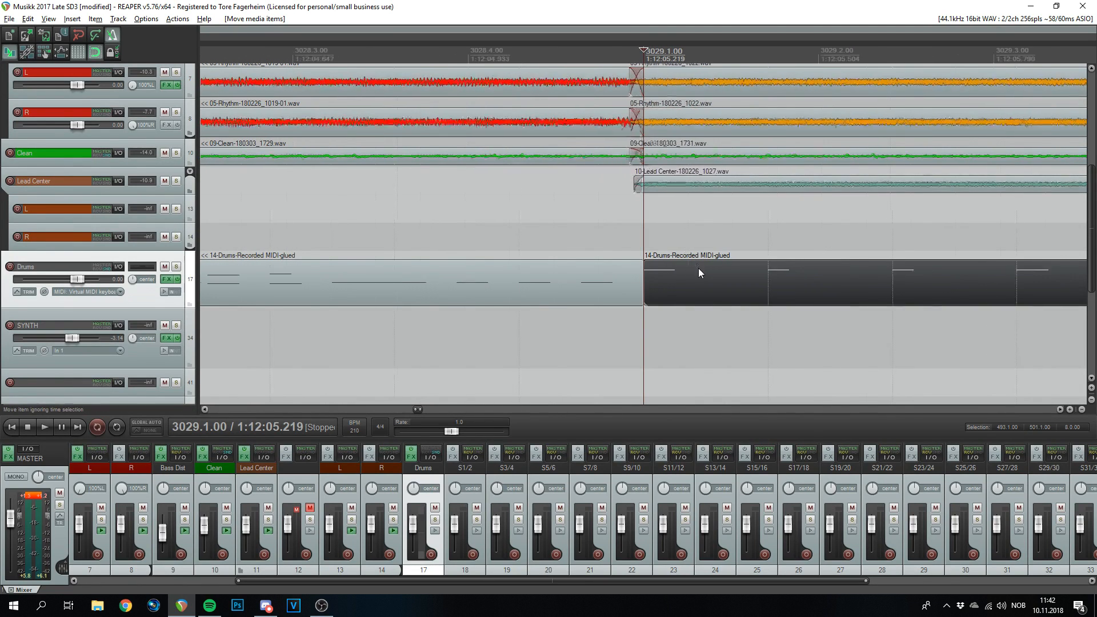
- Copy the four C4 notes of the bar-3029 item down to C2 and play the bar
double_click(695, 271)
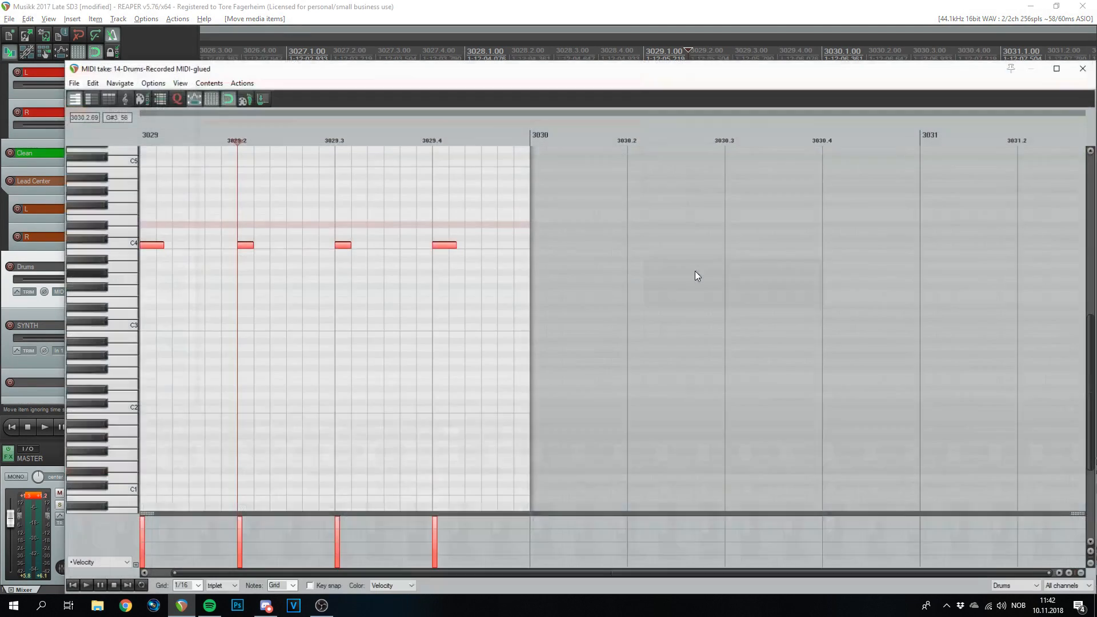
drag(147, 245, 147, 413)
scroll(231, 586, up, 1)
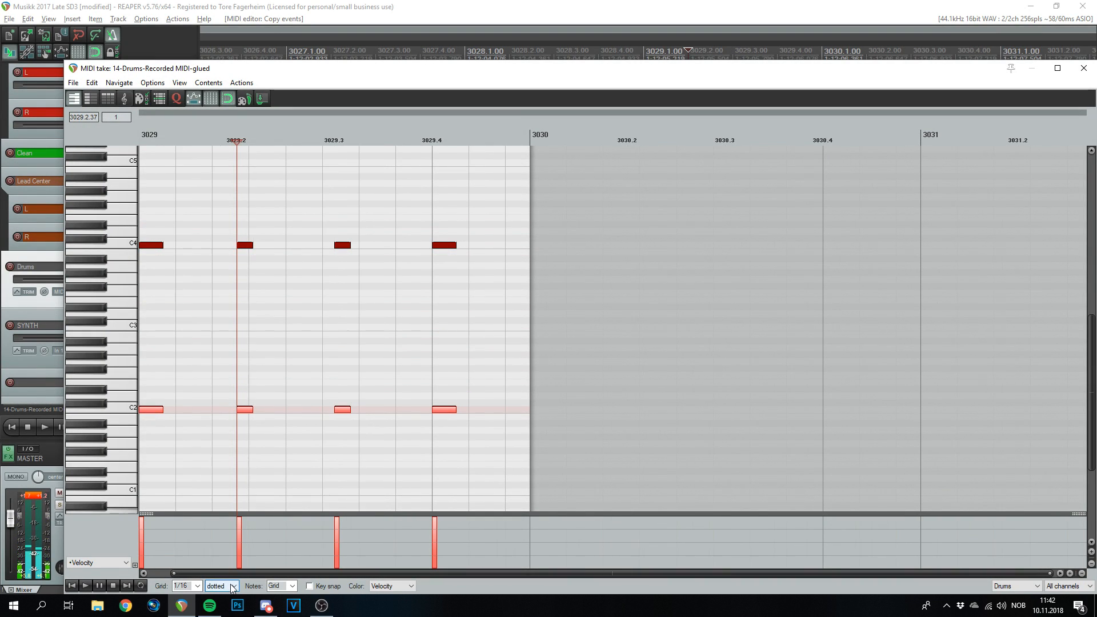
click(131, 136)
key(space)
key(space)
scroll(365, 379, up, 2)
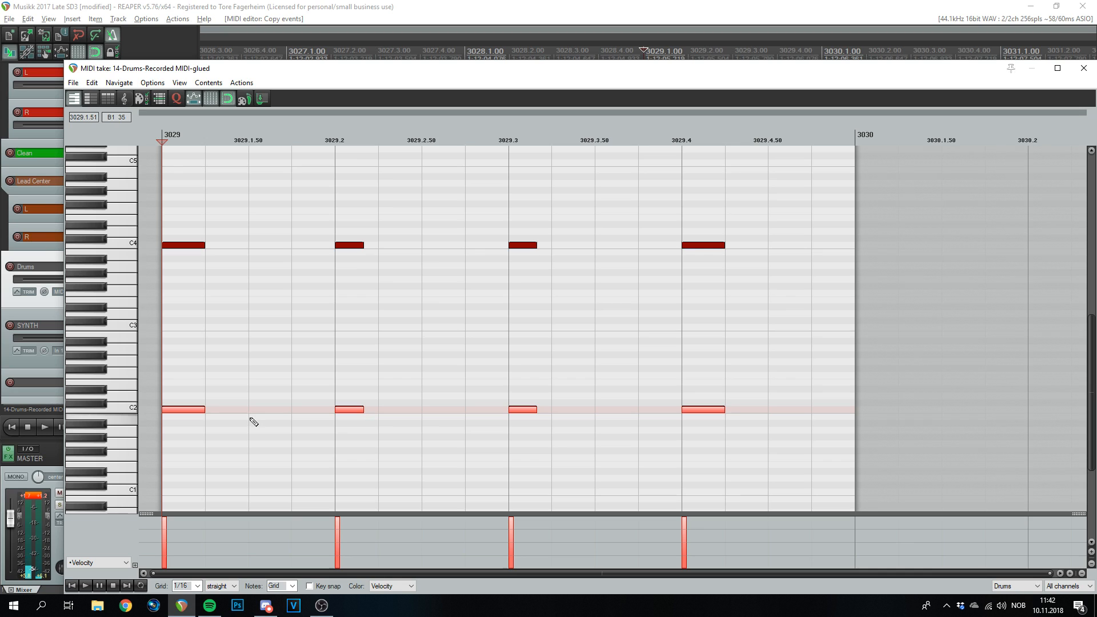
- Raise the beat-1 and beat-3 C2 notes to D#2, and add C2 notes at 3029.1.50, 3029.2.50 and 3029.4.50
click(182, 410)
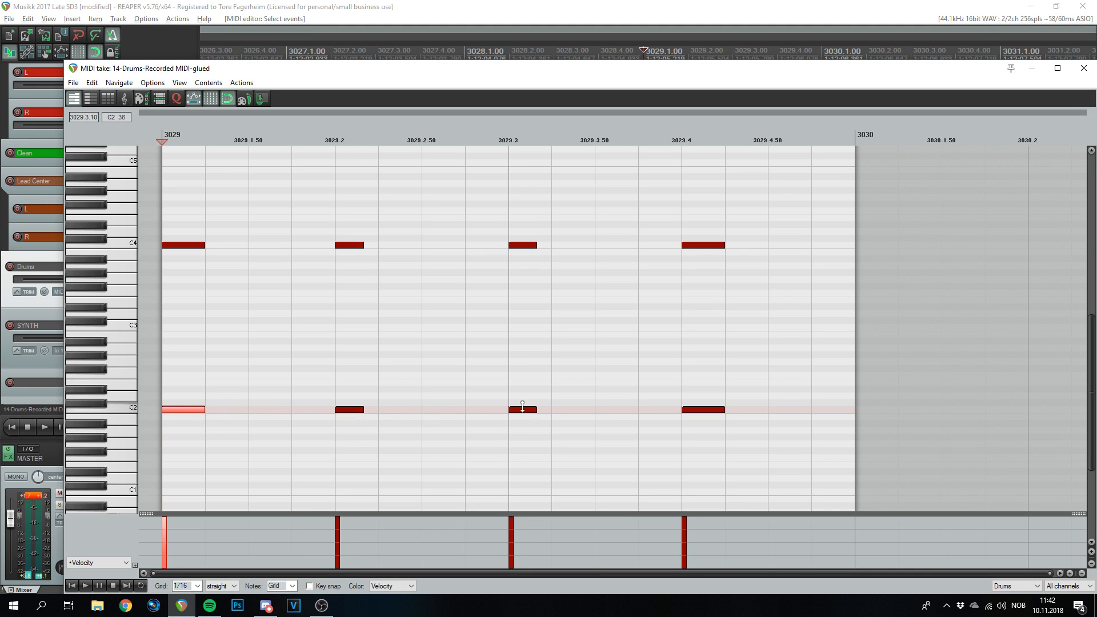
drag(186, 408, 187, 394)
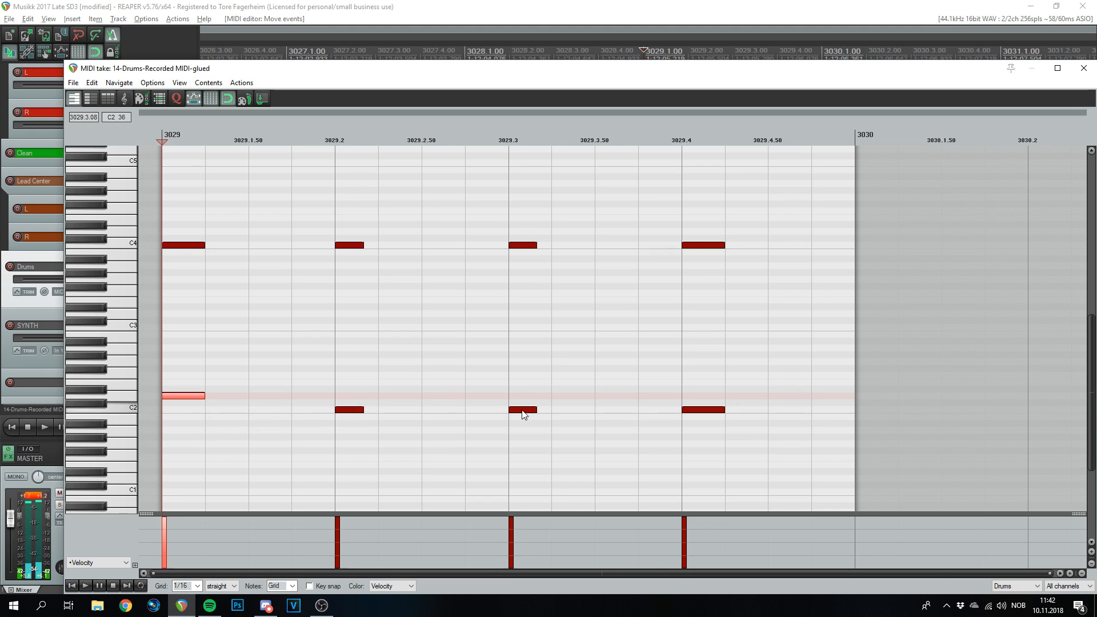
drag(522, 411, 522, 397)
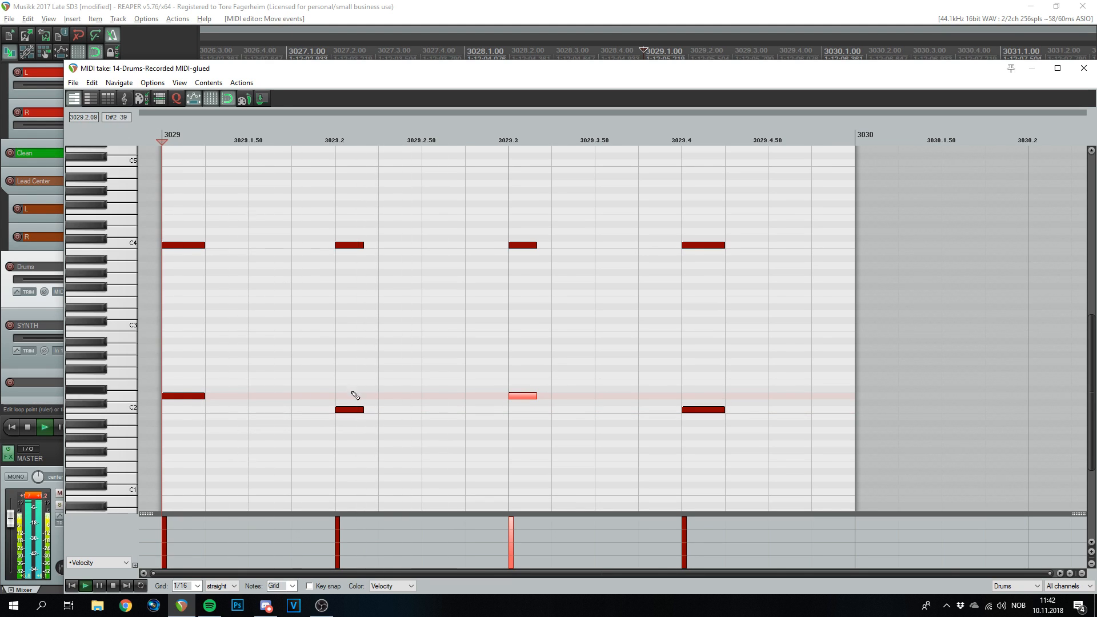
click(280, 410)
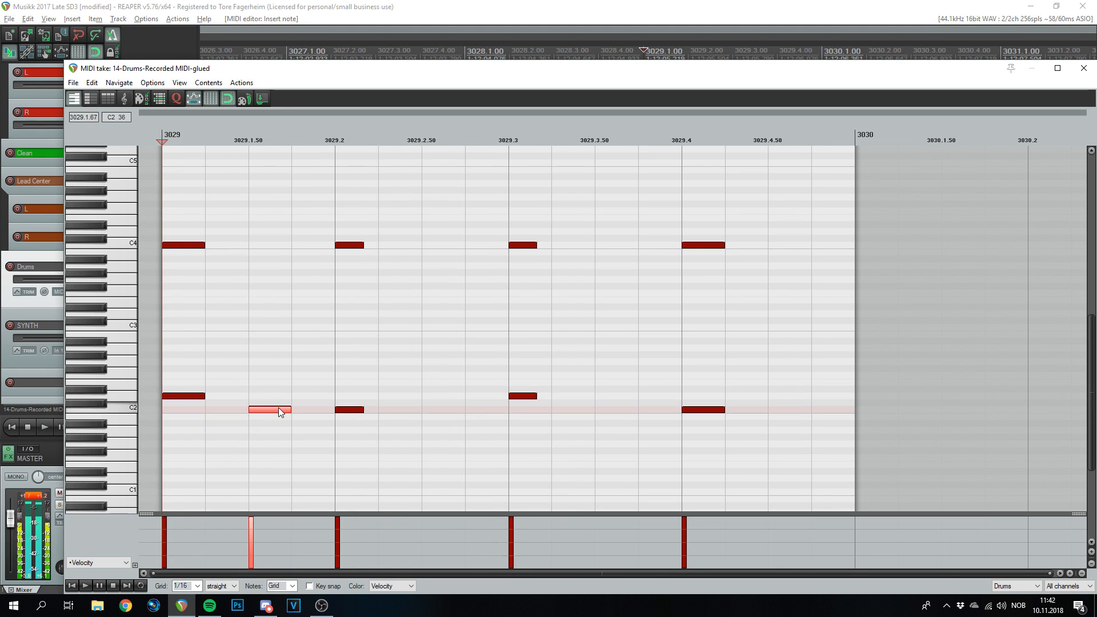
click(442, 411)
click(787, 411)
scroll(498, 370, down, 2)
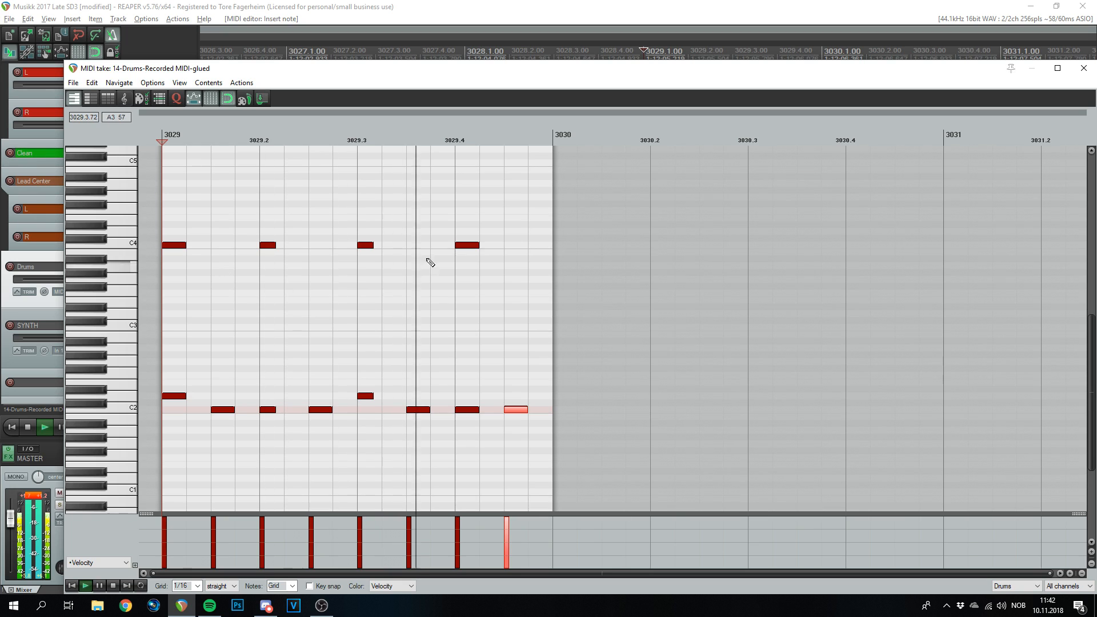
scroll(389, 276, up, 2)
- Replace the four C4 notes with G3 notes on beats 1 and 3, then duplicate the item with Ctrl+D
drag(743, 221, 182, 274)
key(Delete)
click(184, 279)
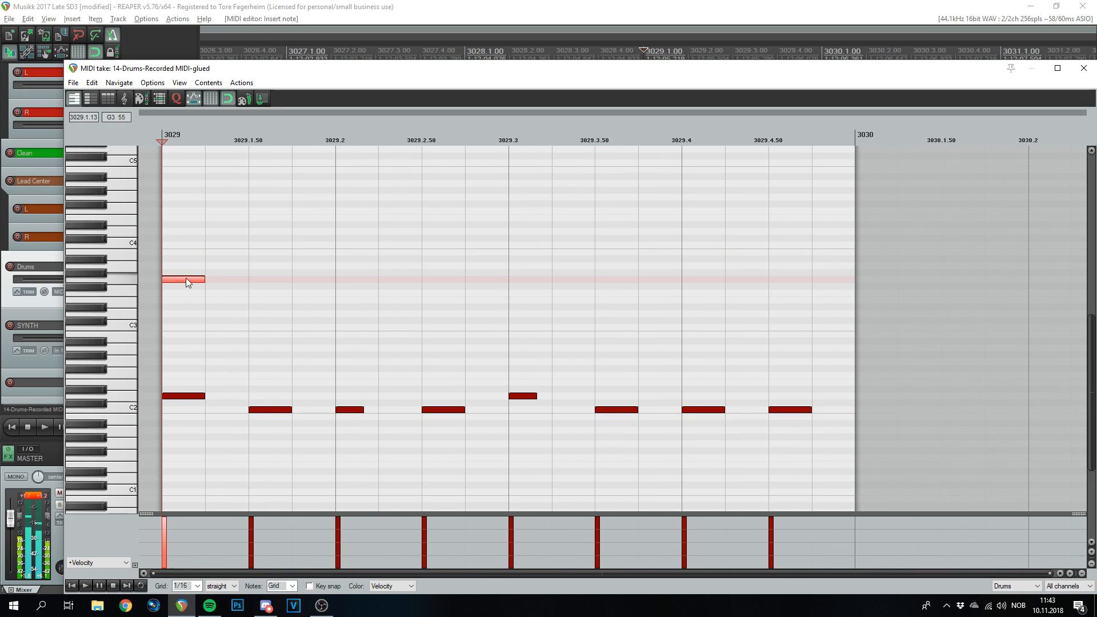
click(532, 280)
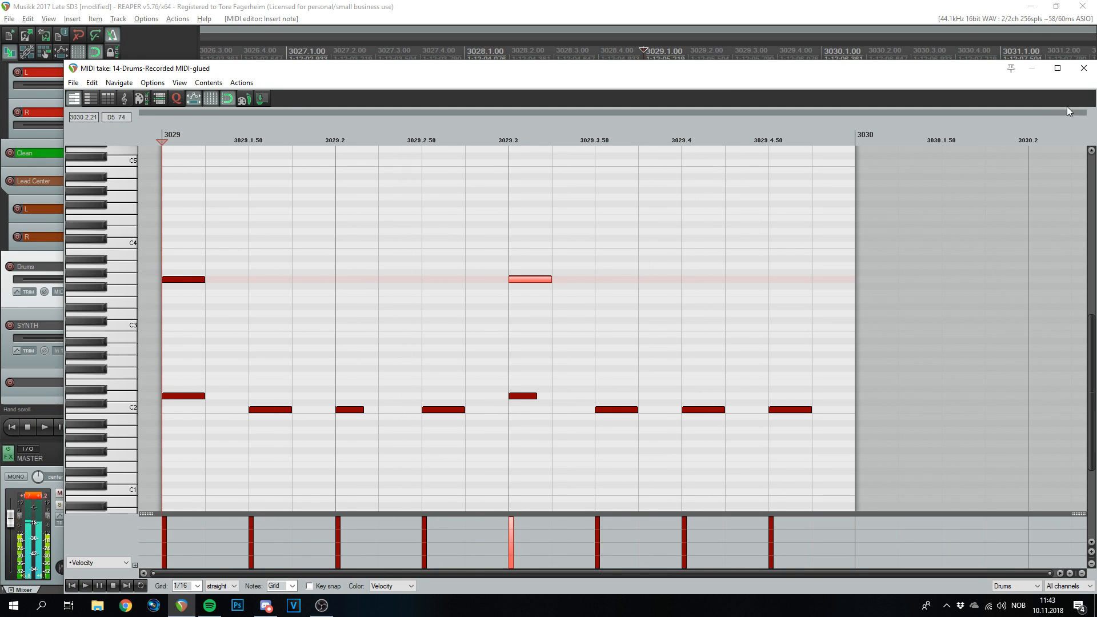
click(1084, 68)
drag(719, 285, 681, 287)
key(ctrl+d)
key(ctrl+d)
key(ctrl+d)
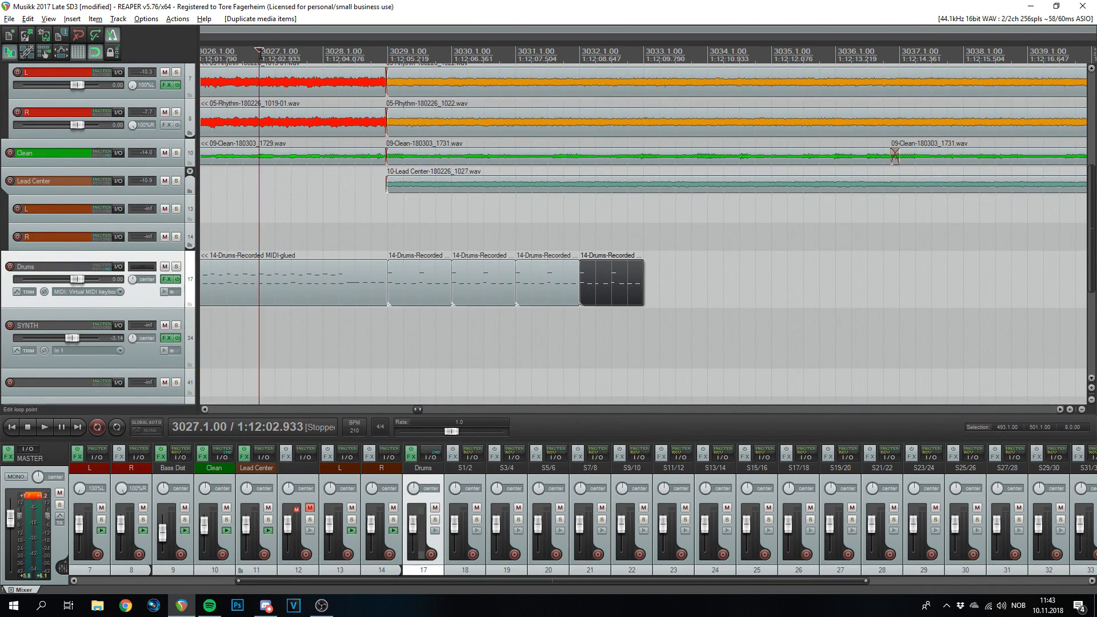
- Play the repeated beat from bar 3027, then glue the four bars 3029–3032 into one item
click(260, 54)
key(space)
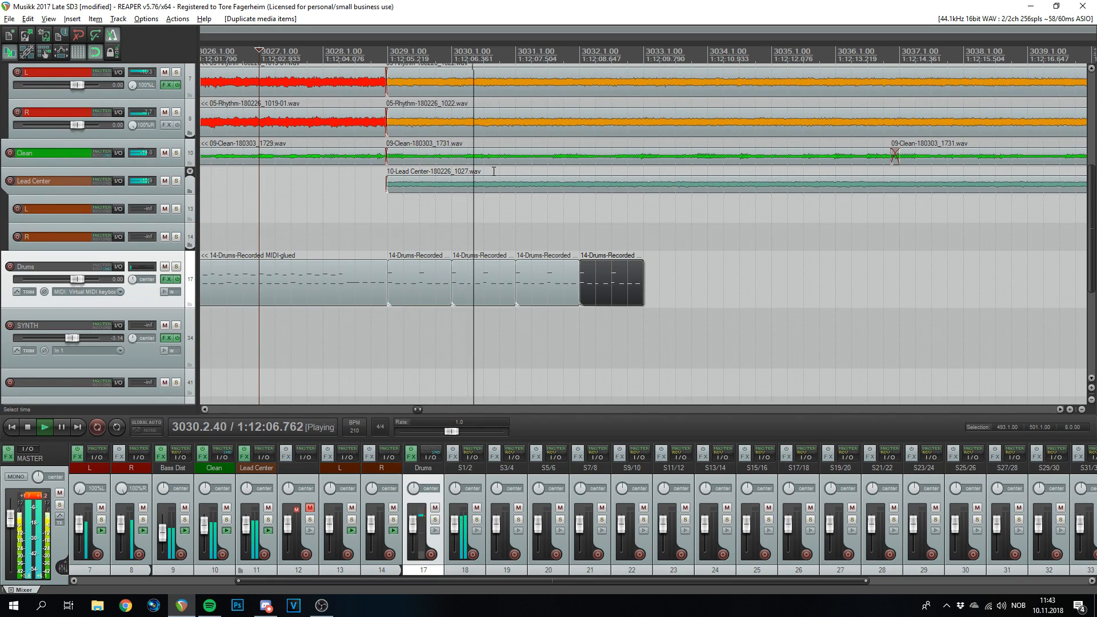
scroll(608, 265, down, 2)
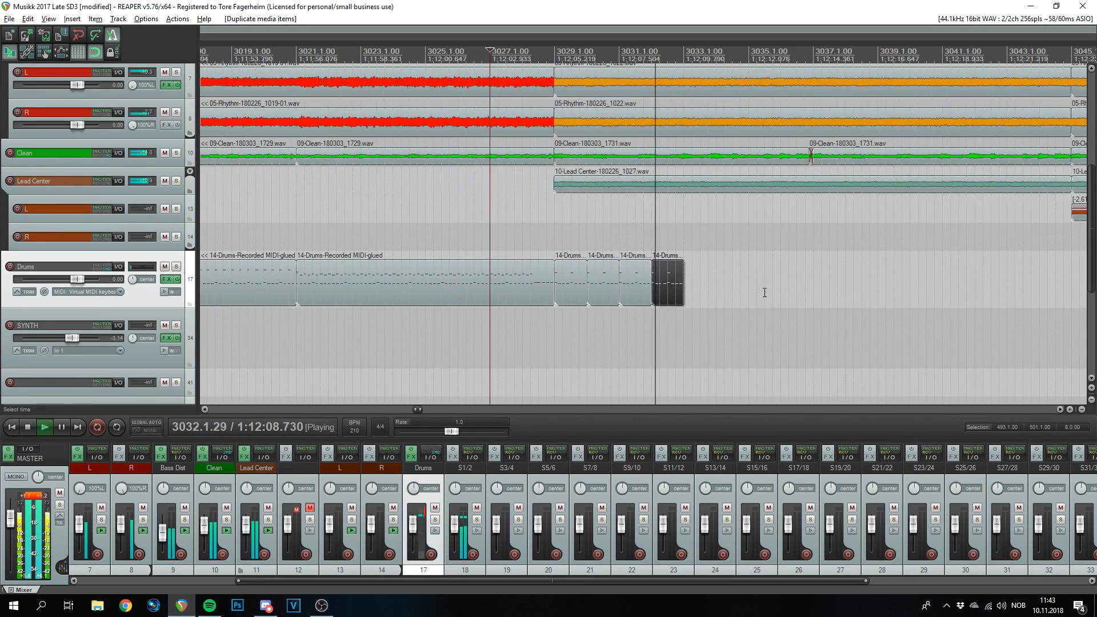
key(space)
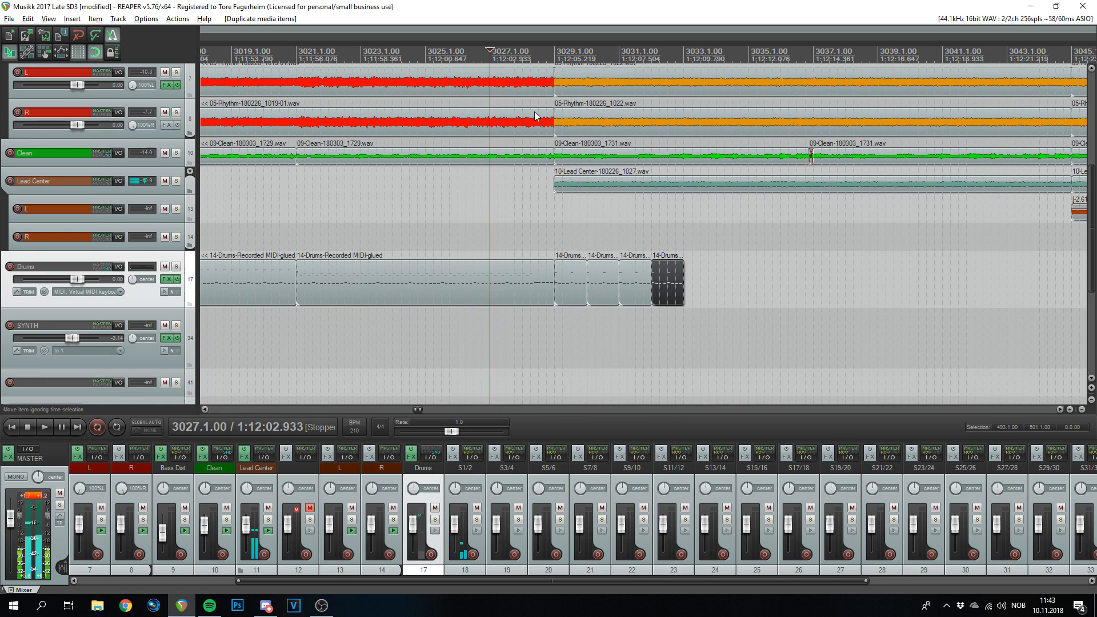
drag(696, 240, 586, 298)
key(ctrl+g)
click(589, 288)
- Open the glued 3029–3032 beat in the MIDI editor and select the accent notes on beats 1 and 3
double_click(590, 288)
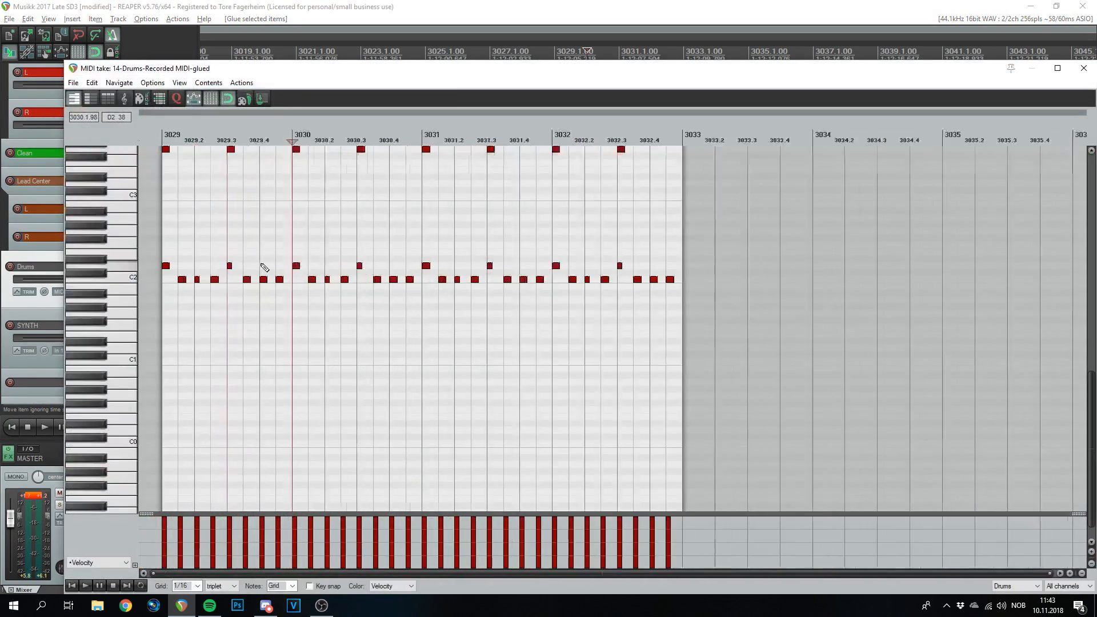
drag(163, 249, 798, 273)
scroll(378, 276, up, 2)
scroll(318, 277, up, 2)
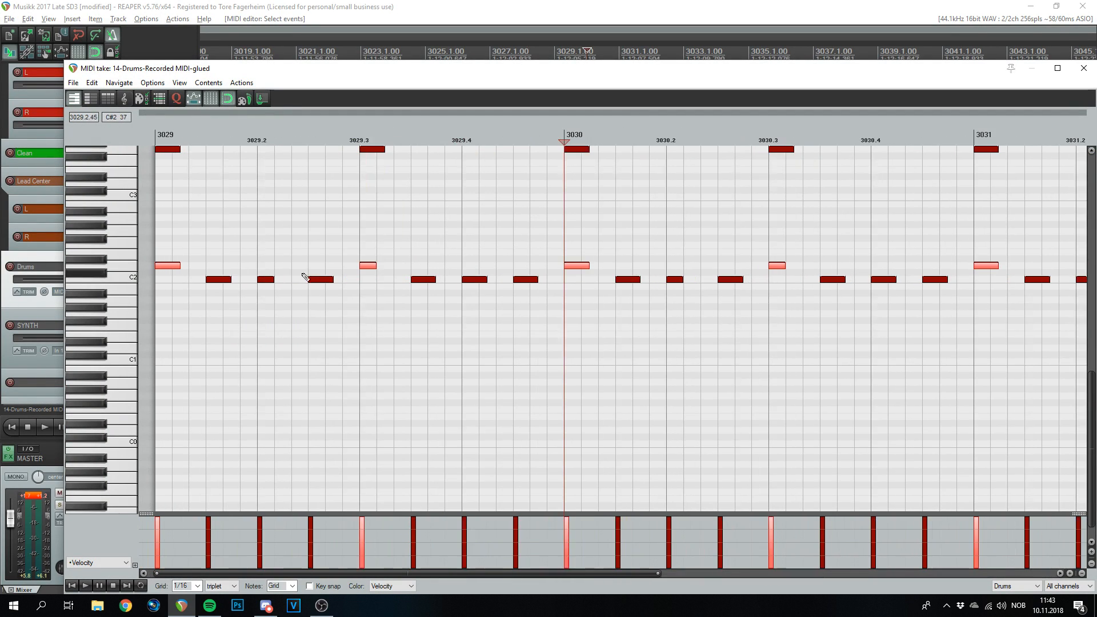
scroll(275, 269, down, 1)
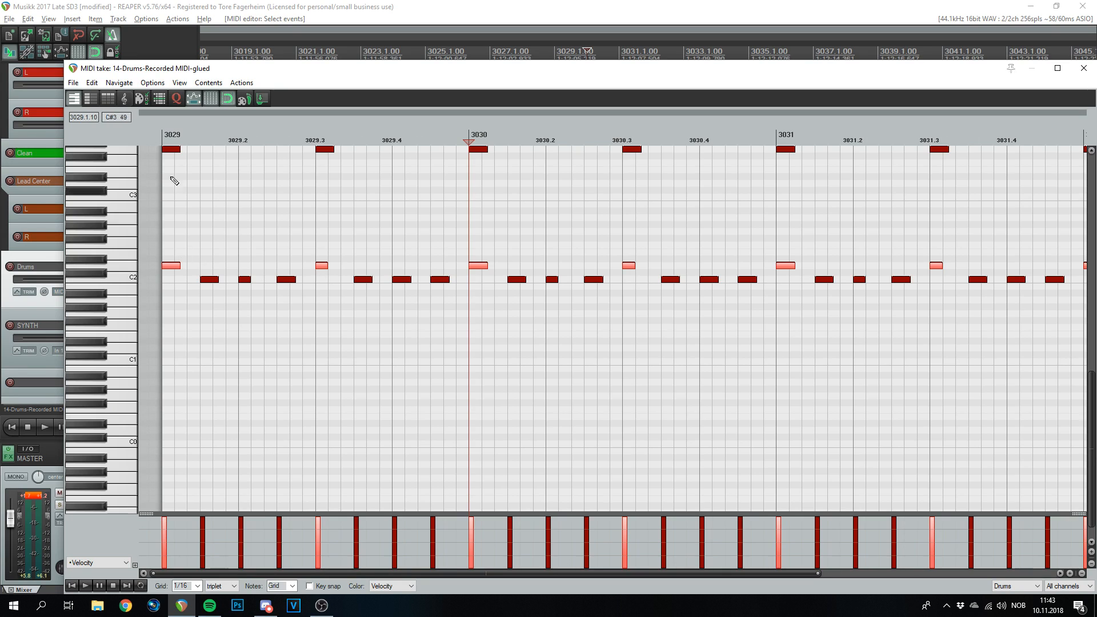
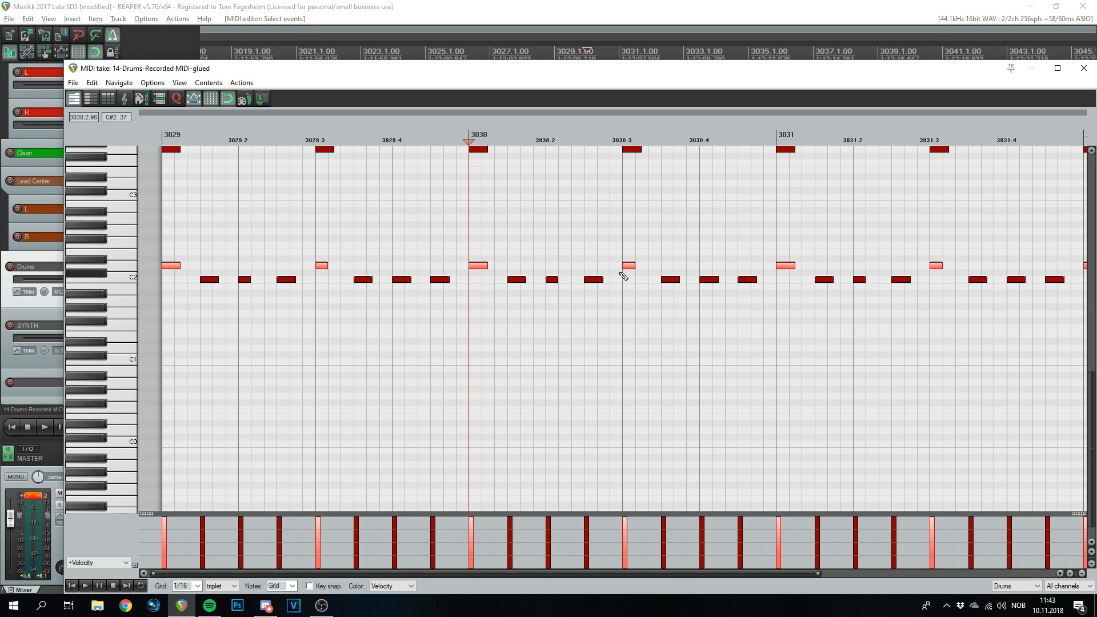
- Delete the selected beat notes and add C2 test notes at 3029.1, 3029.3 and 3030.3
key(Delete)
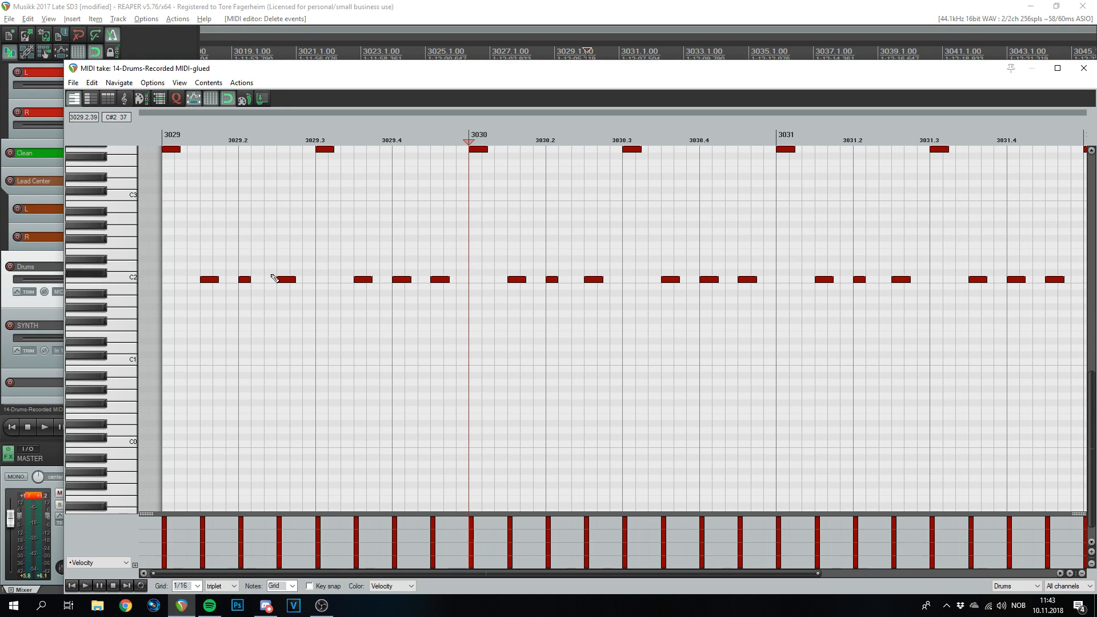
click(158, 134)
key(space)
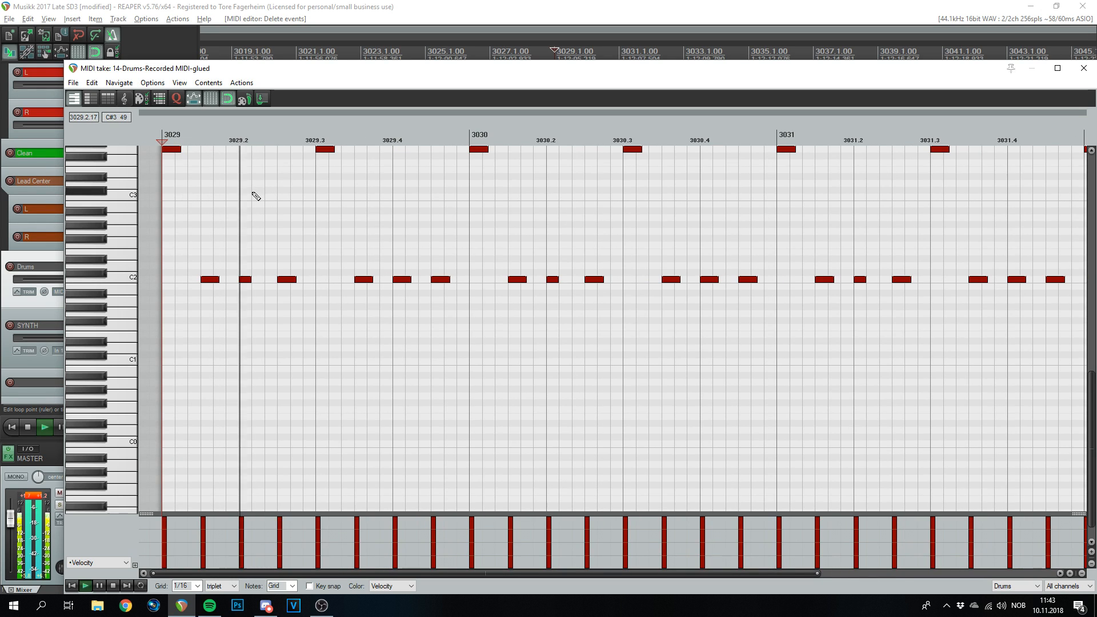
click(477, 267)
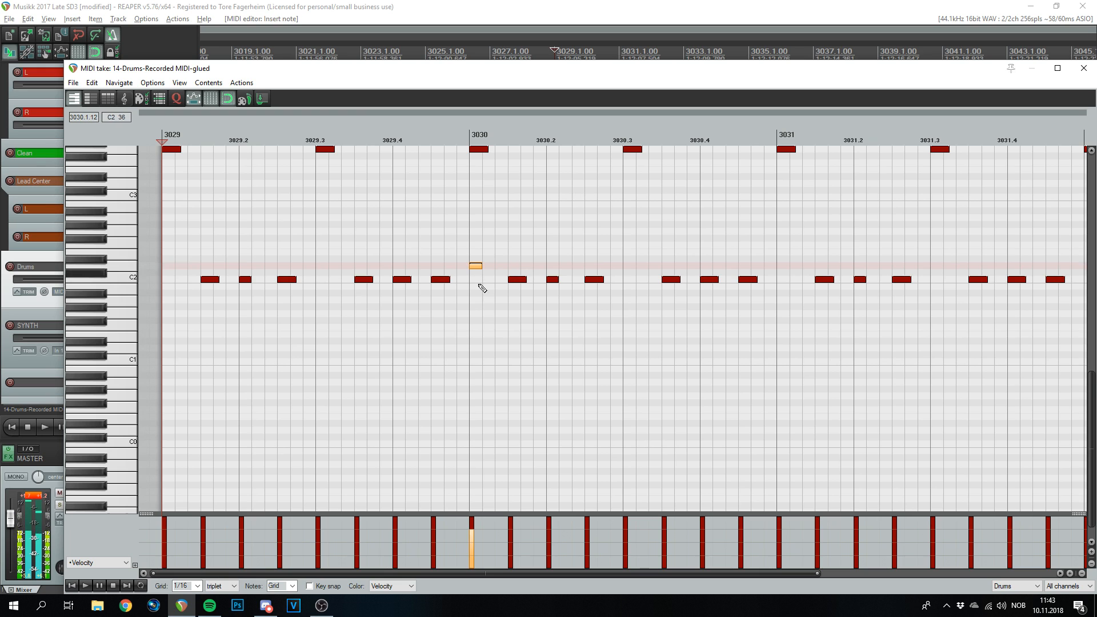
scroll(419, 252, down, 2)
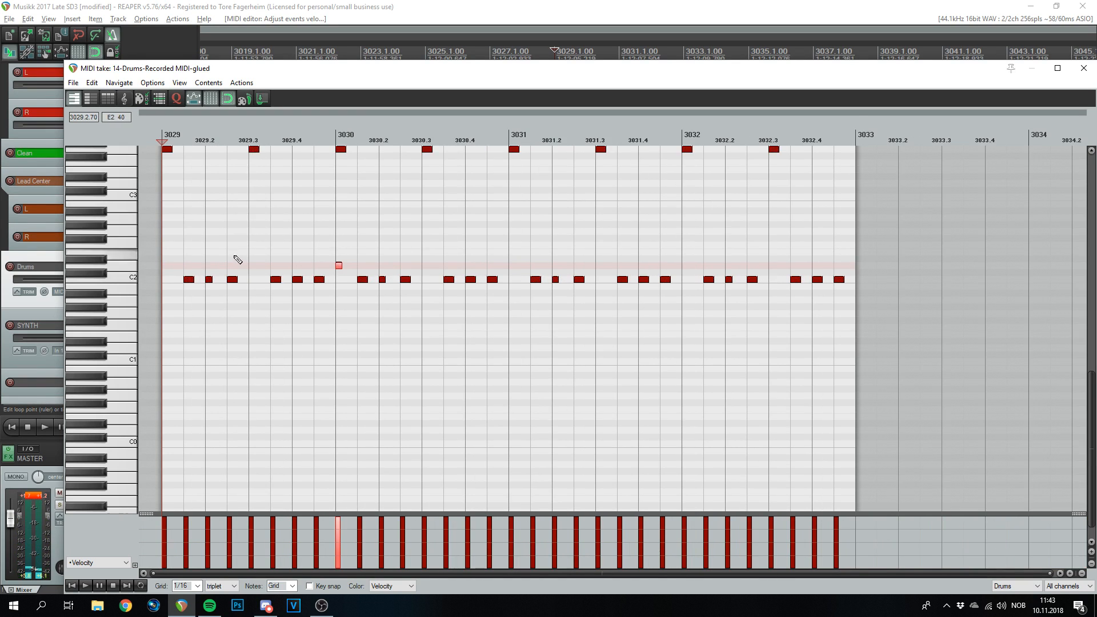
click(167, 279)
click(282, 279)
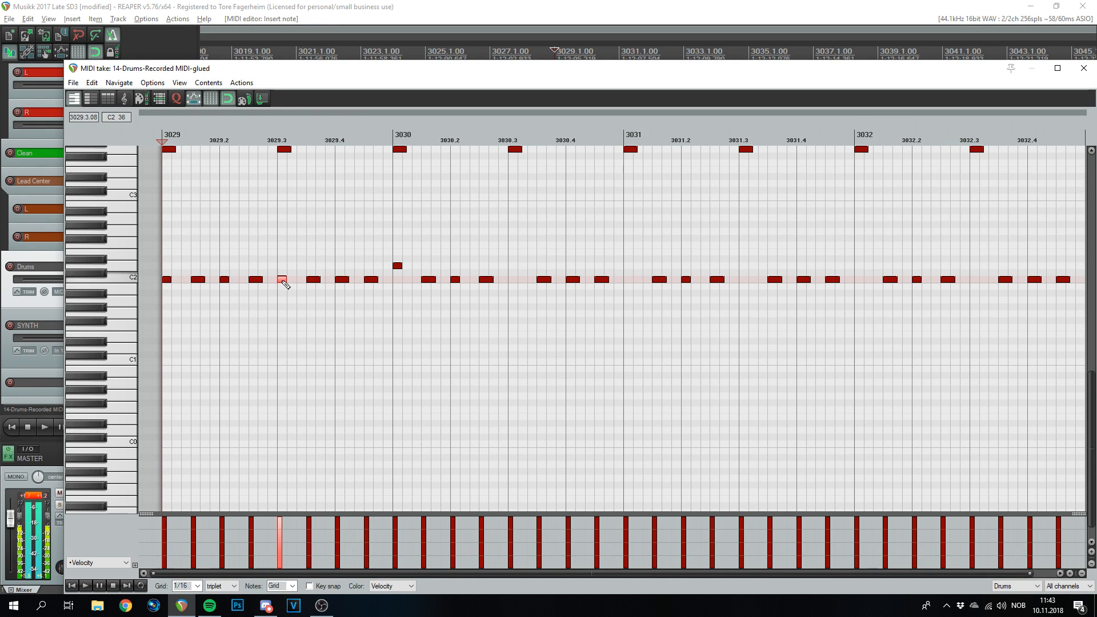
key(space)
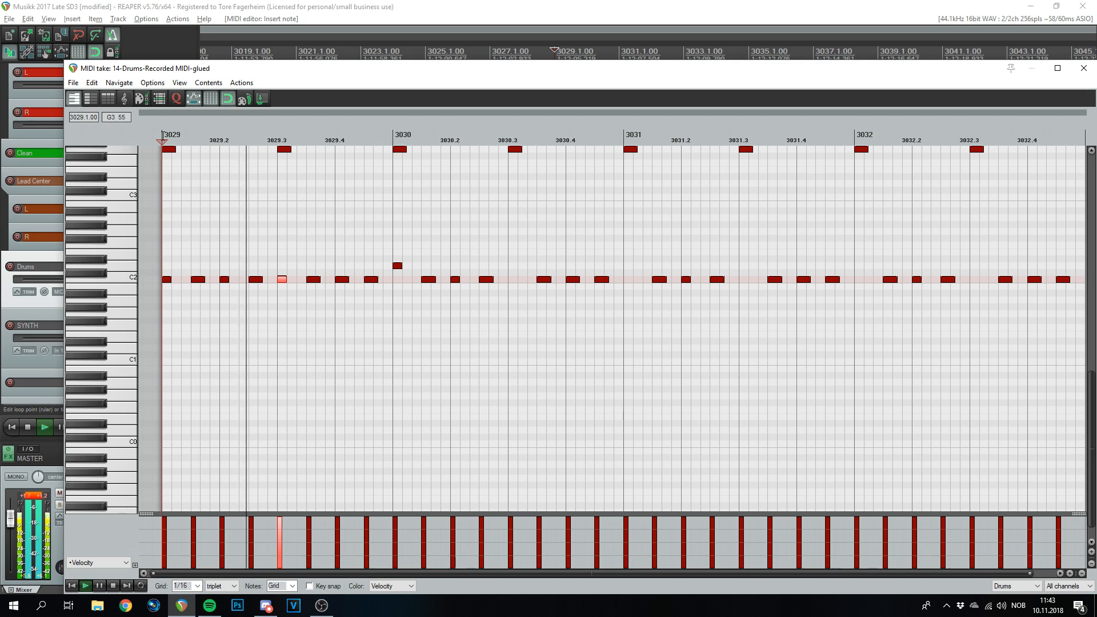
click(512, 279)
key(space)
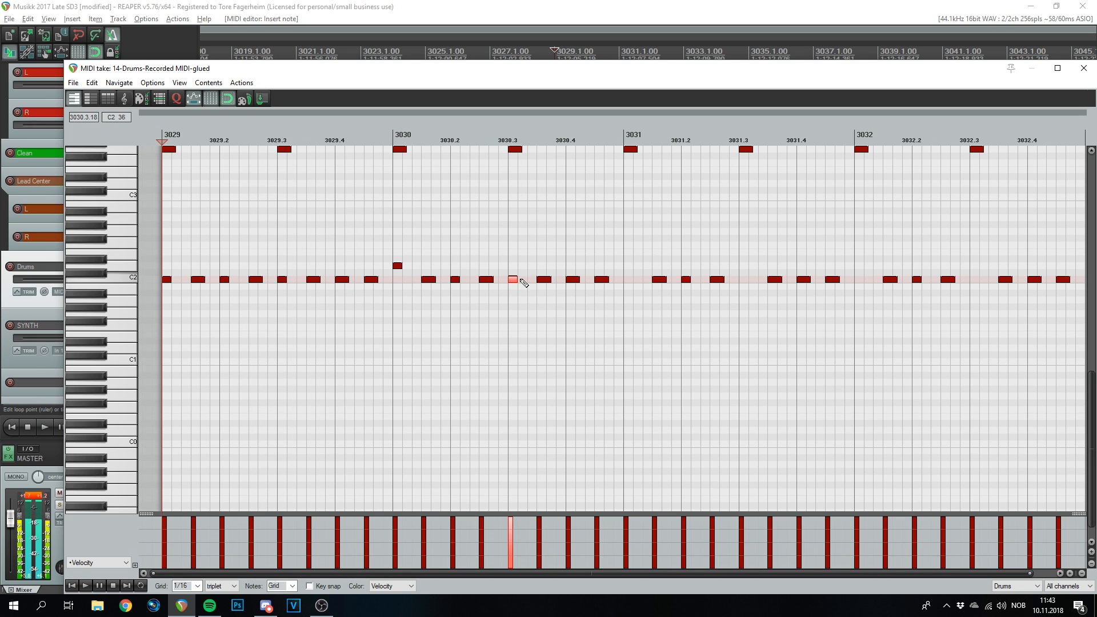
- Add further test notes at 3031.1, 3032.1 and 3031.3 and audition the pattern
click(628, 279)
key(space)
scroll(451, 215, down, 1)
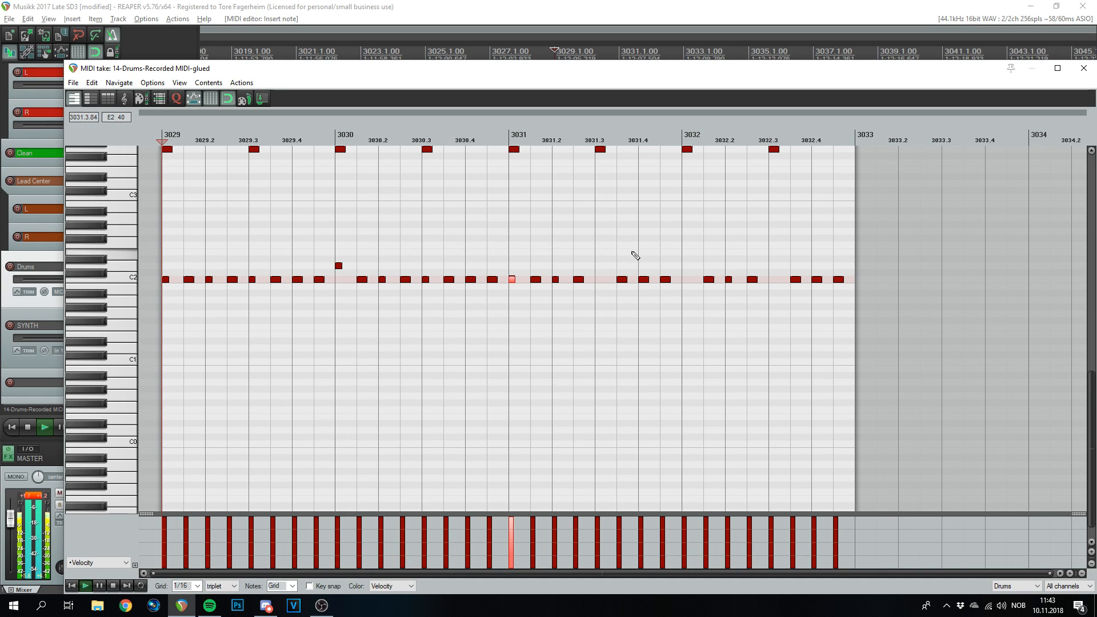
click(685, 266)
key(space)
click(597, 279)
scroll(300, 300, down, 1)
key(space)
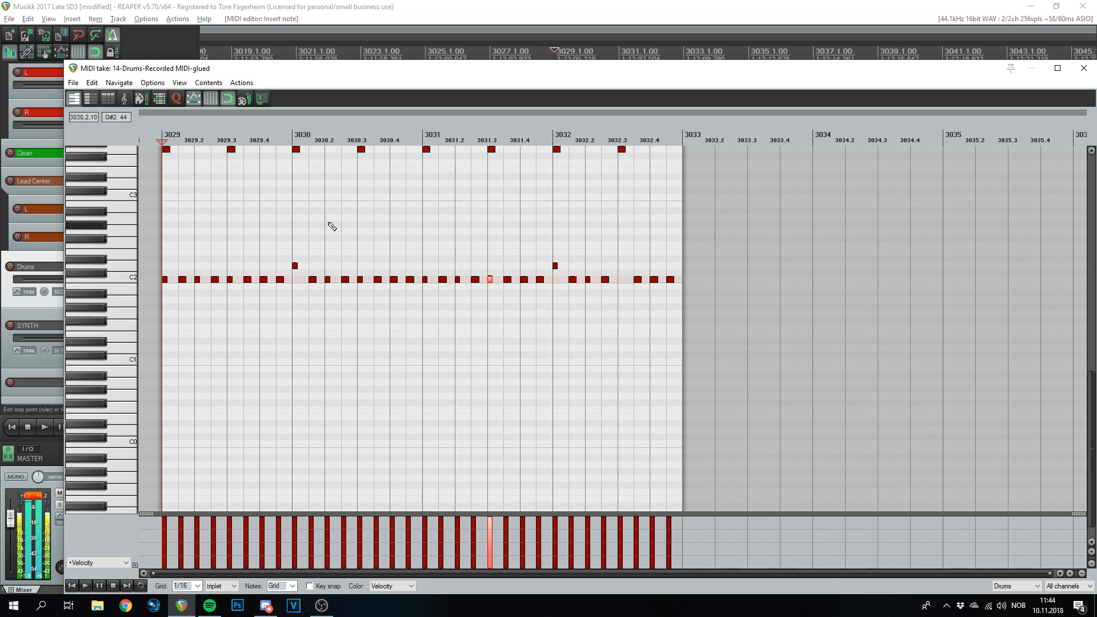
key(space)
scroll(376, 319, up, 1)
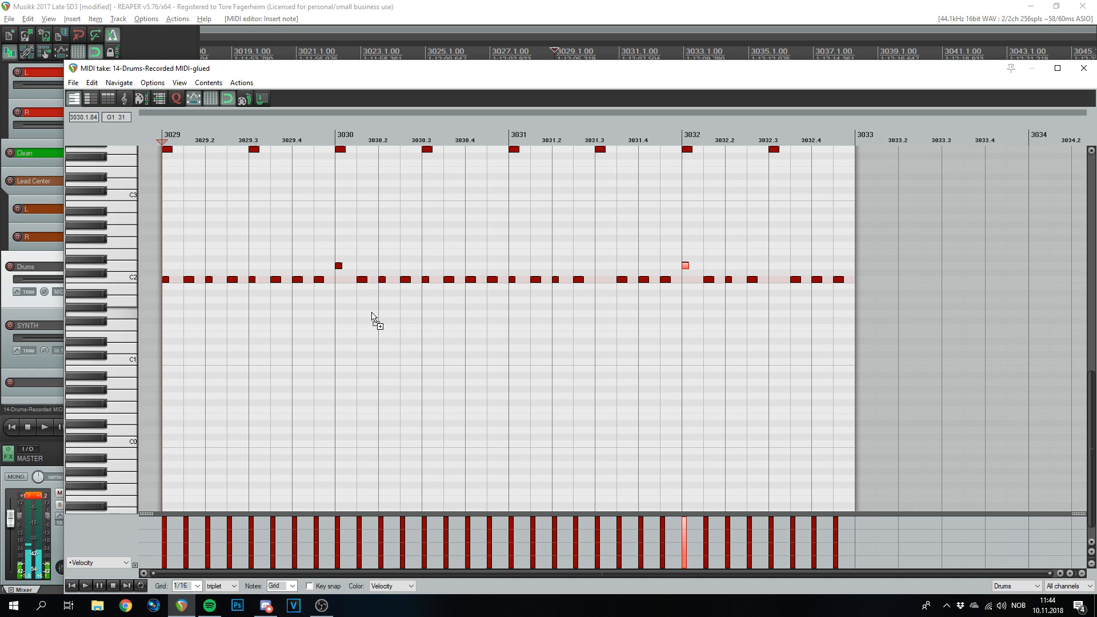
- Undo the test notes to restore the original pattern, then switch the grid to straight 1/16
key(ctrl+z)
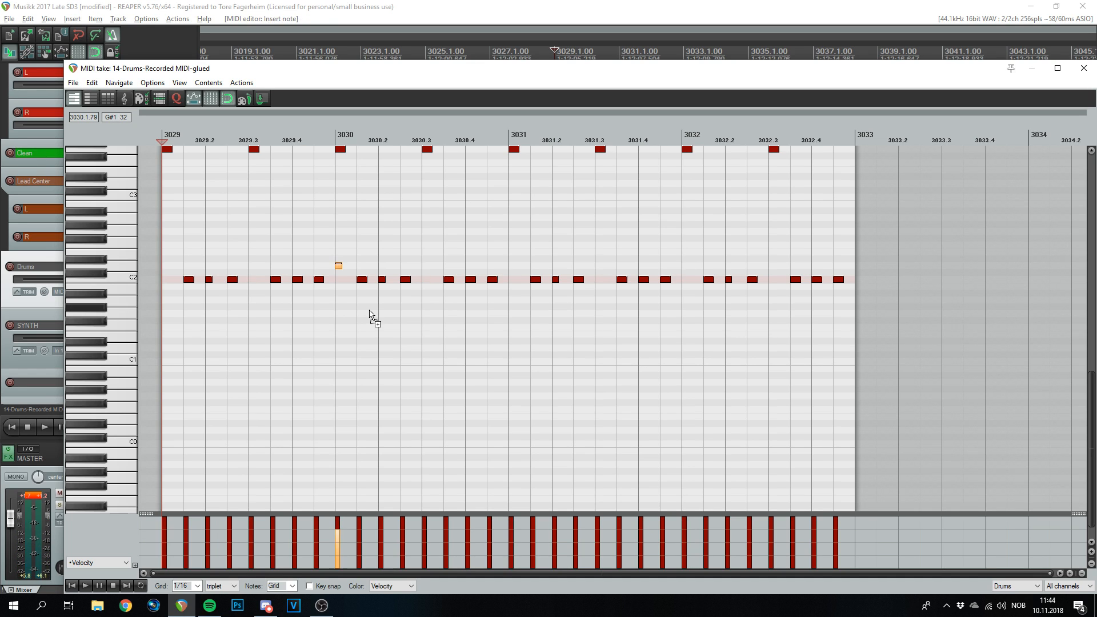
key(ctrl+z)
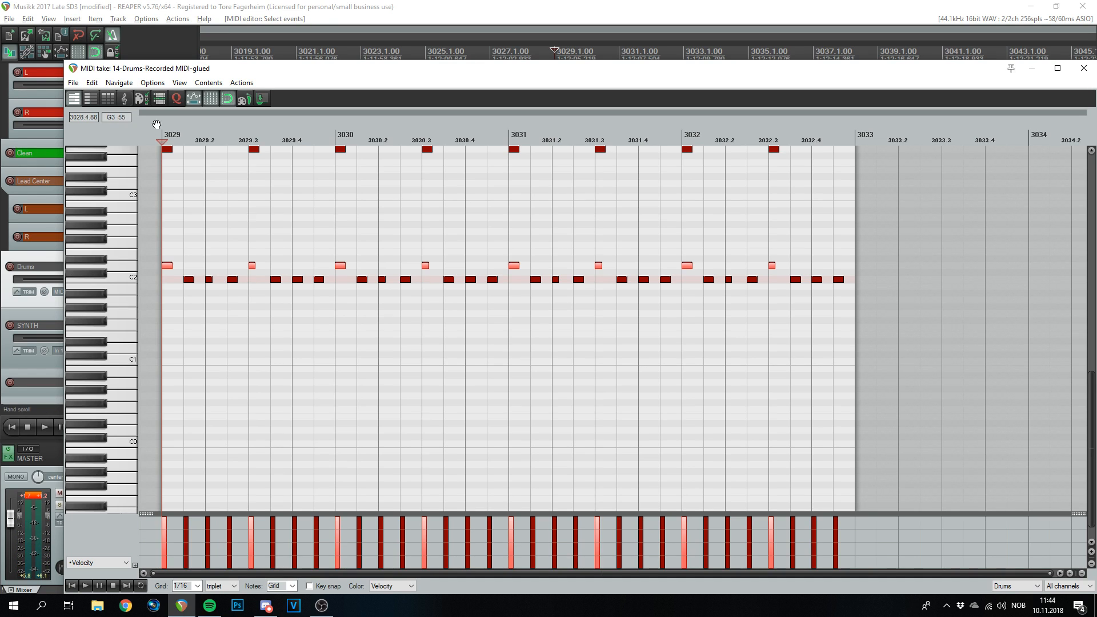
key(space)
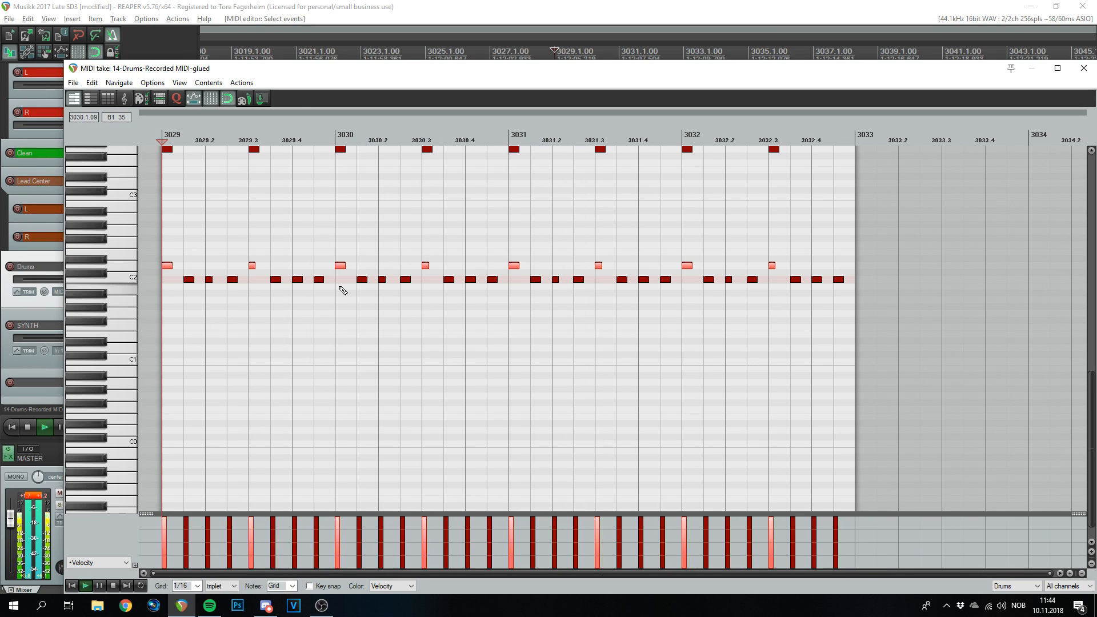
key(space)
scroll(289, 283, up, 5)
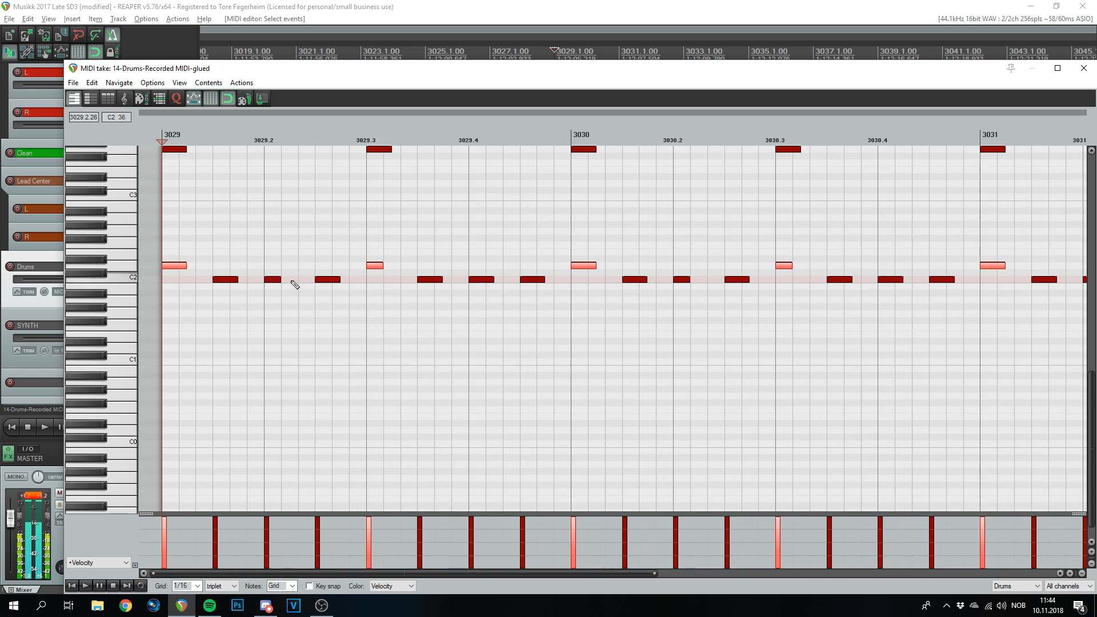
scroll(251, 264, down, 4)
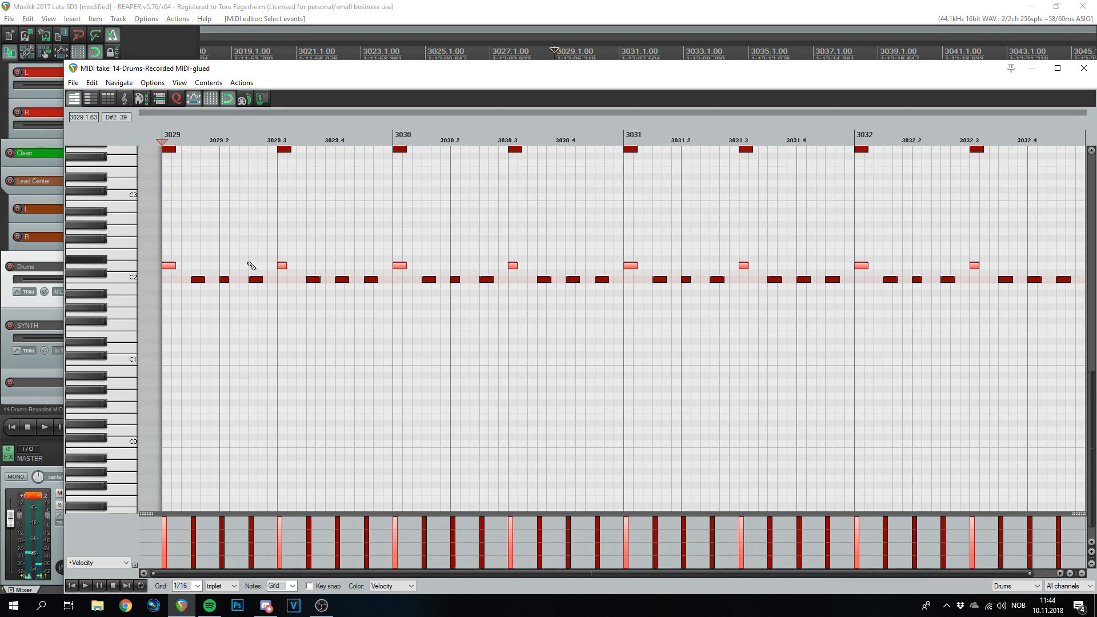
scroll(251, 266, up, 4)
scroll(251, 265, down, 4)
scroll(251, 265, up, 1)
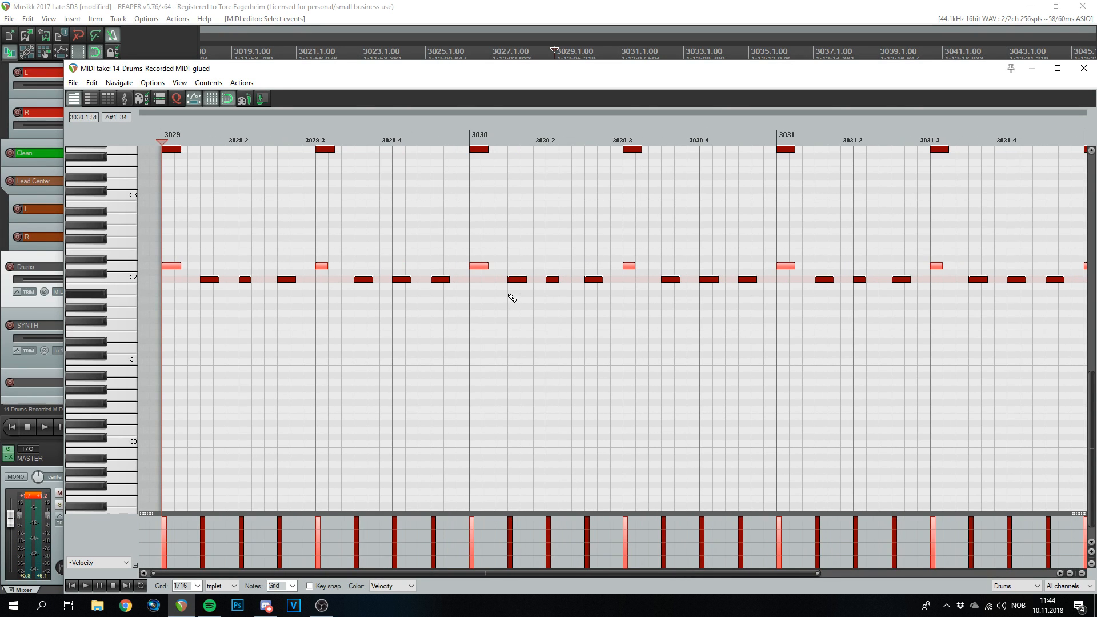
key(space)
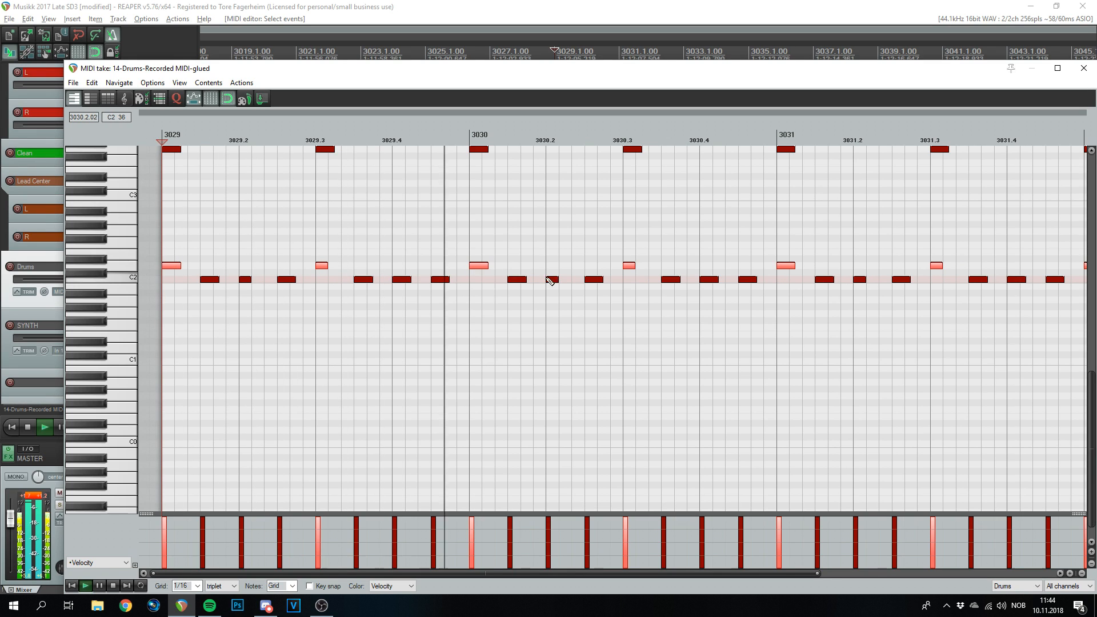
scroll(220, 589, up, 1)
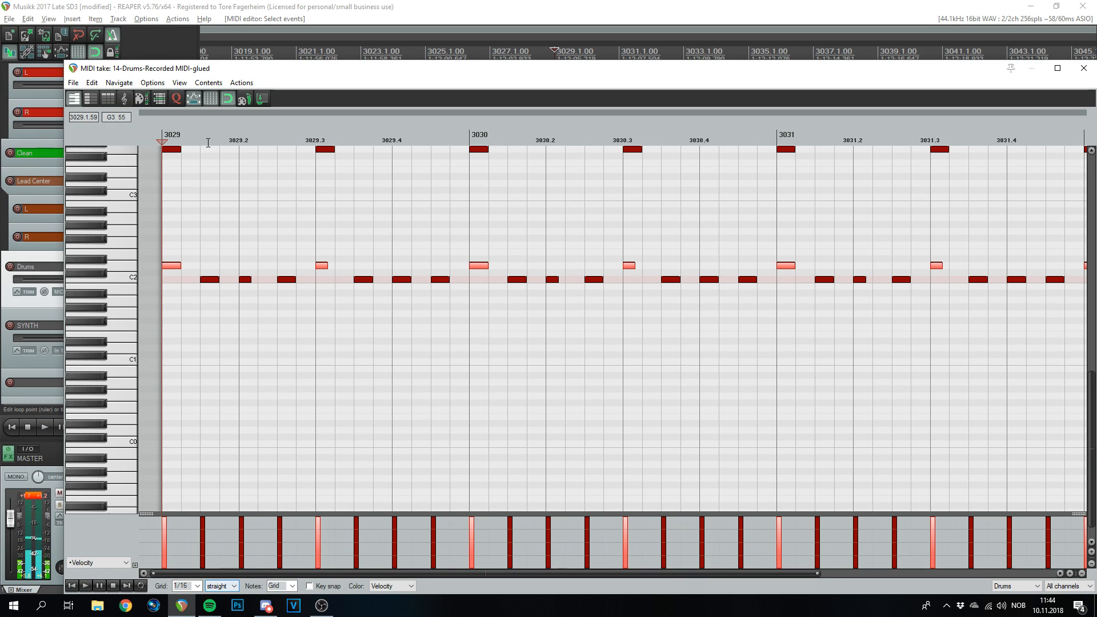
- Try a note at 3029.4 and a raised note at 3030.2, undo both, and close the editor
key(space)
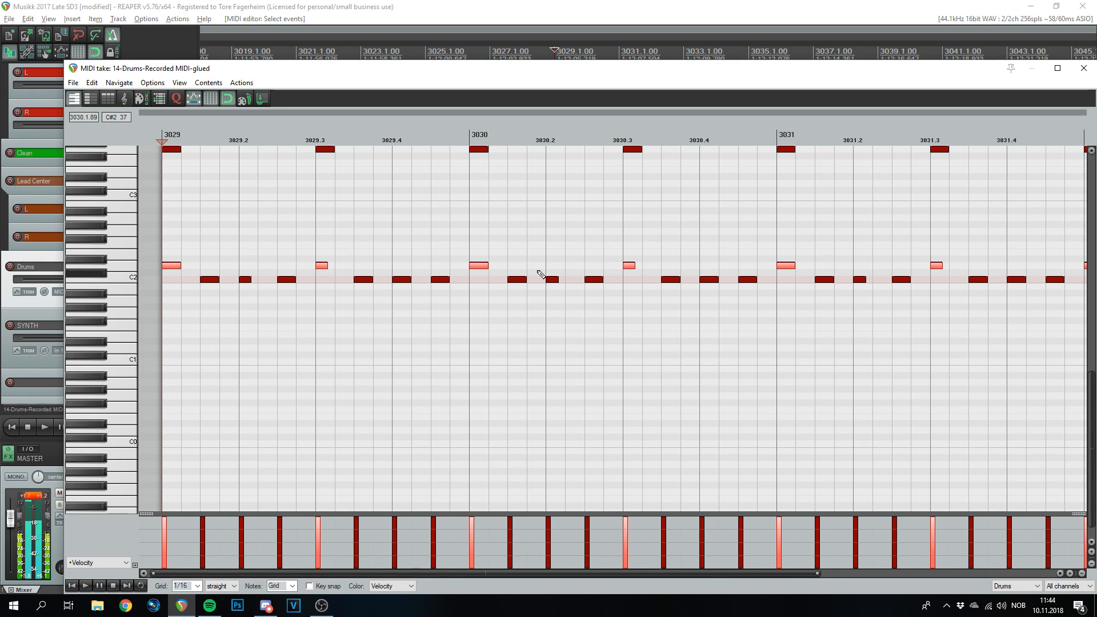
click(441, 266)
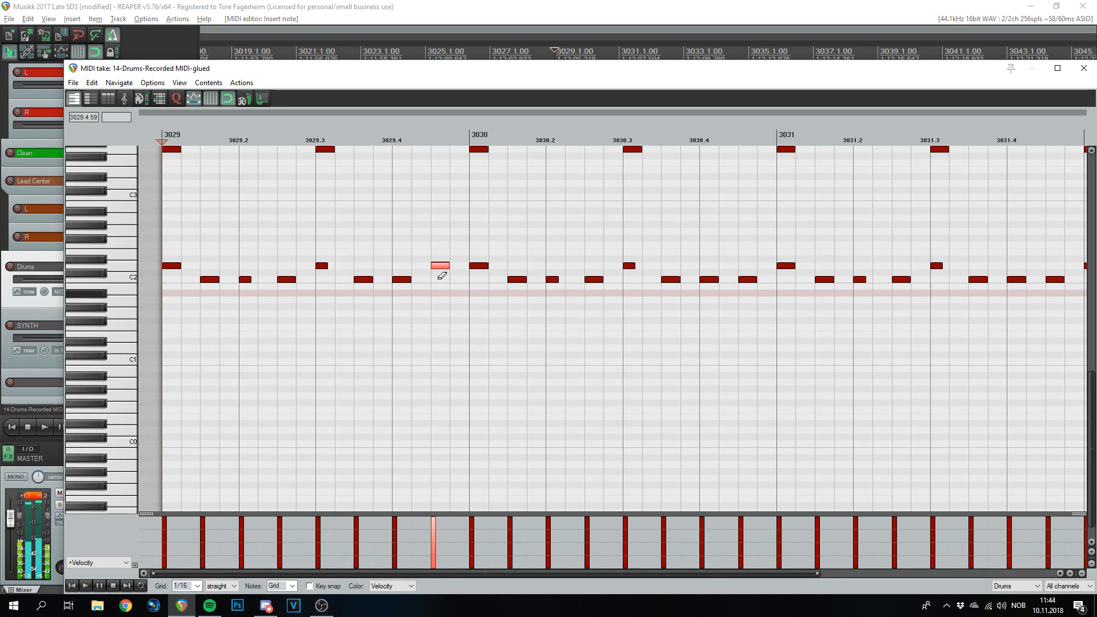
click(480, 279)
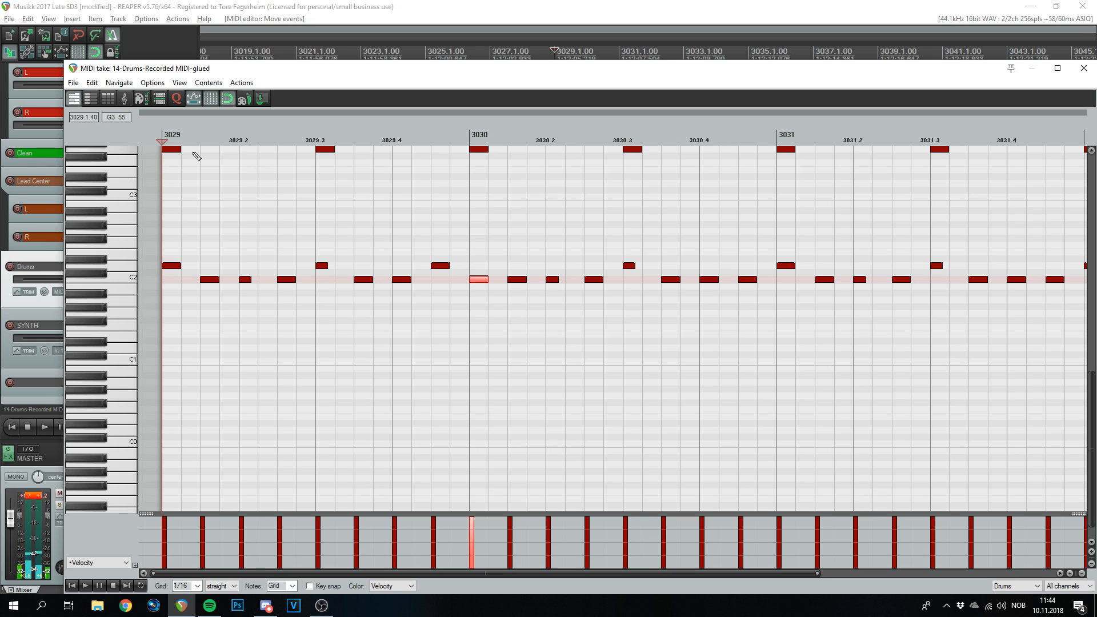
key(space)
key(space)
drag(550, 282, 552, 269)
key(space)
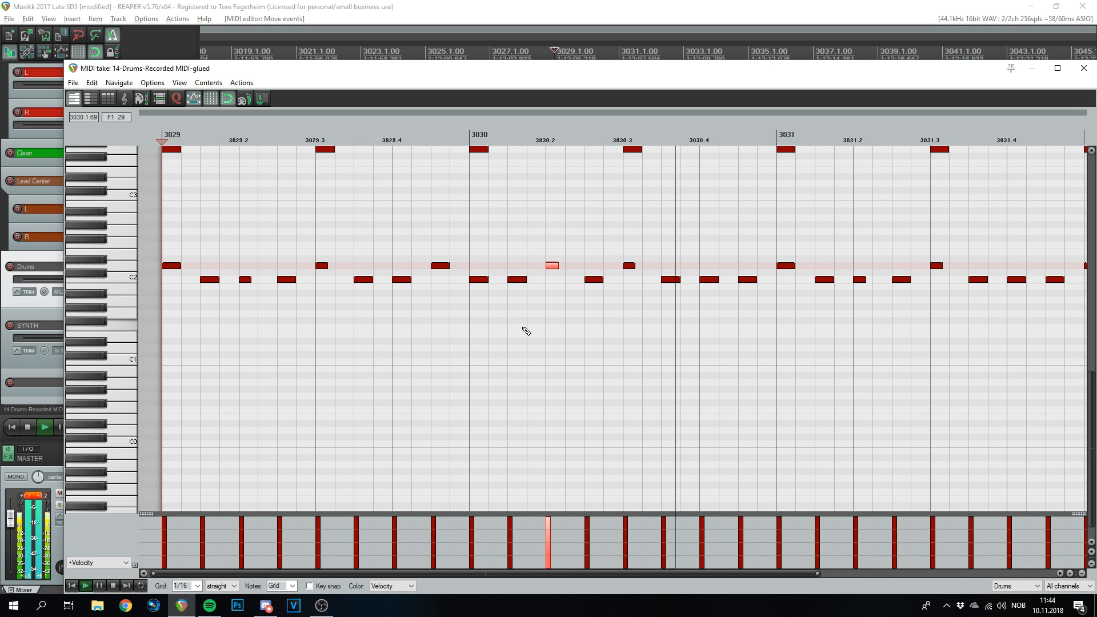
key(space)
key(ctrl+z)
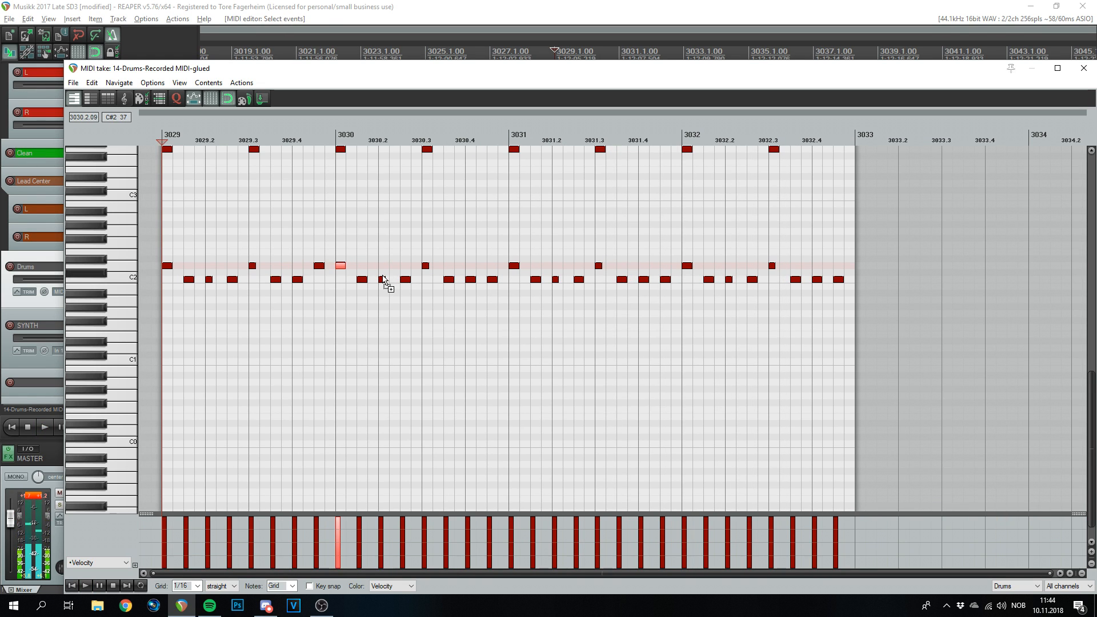
key(ctrl+z)
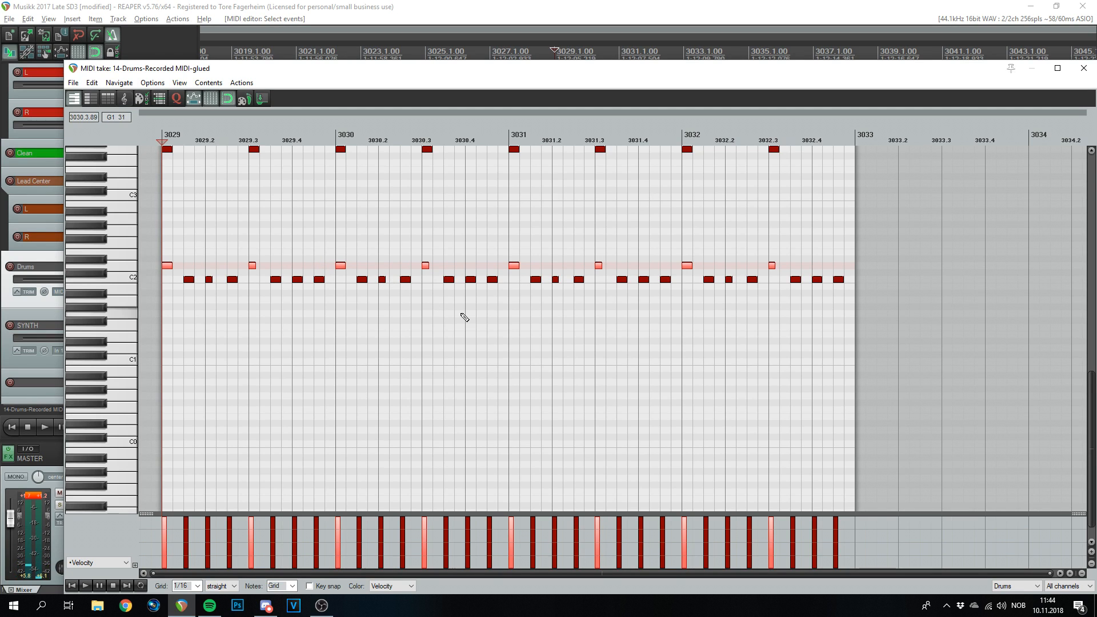
key(space)
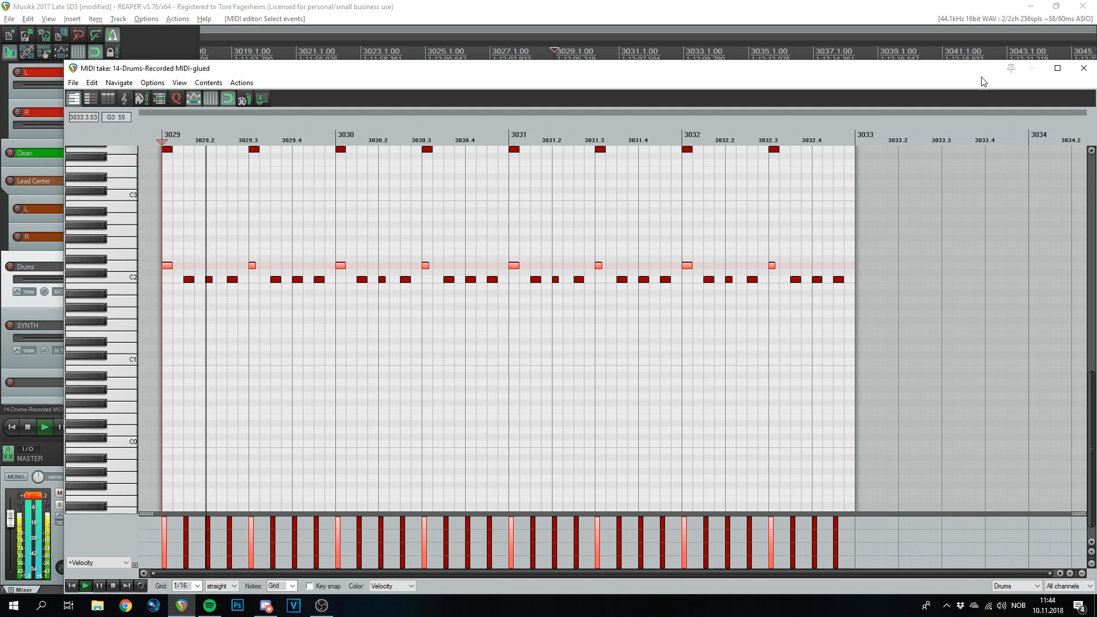
click(1083, 68)
- Duplicate the drum pattern item three times with Ctrl+D, extending it through bar 3048
scroll(708, 286, down, 3)
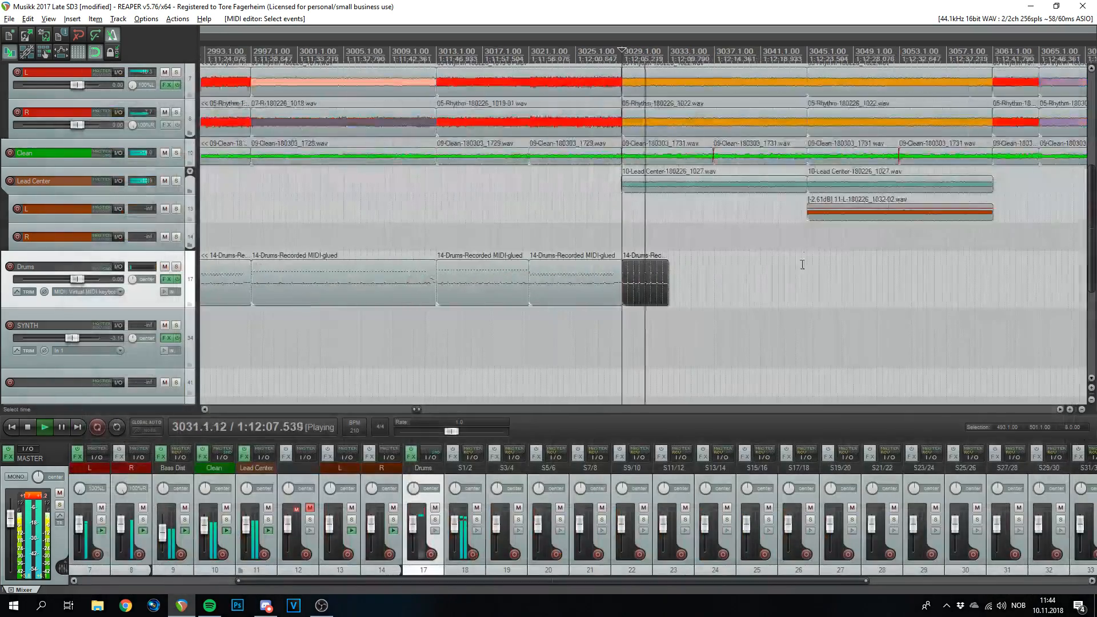
key(ctrl+d)
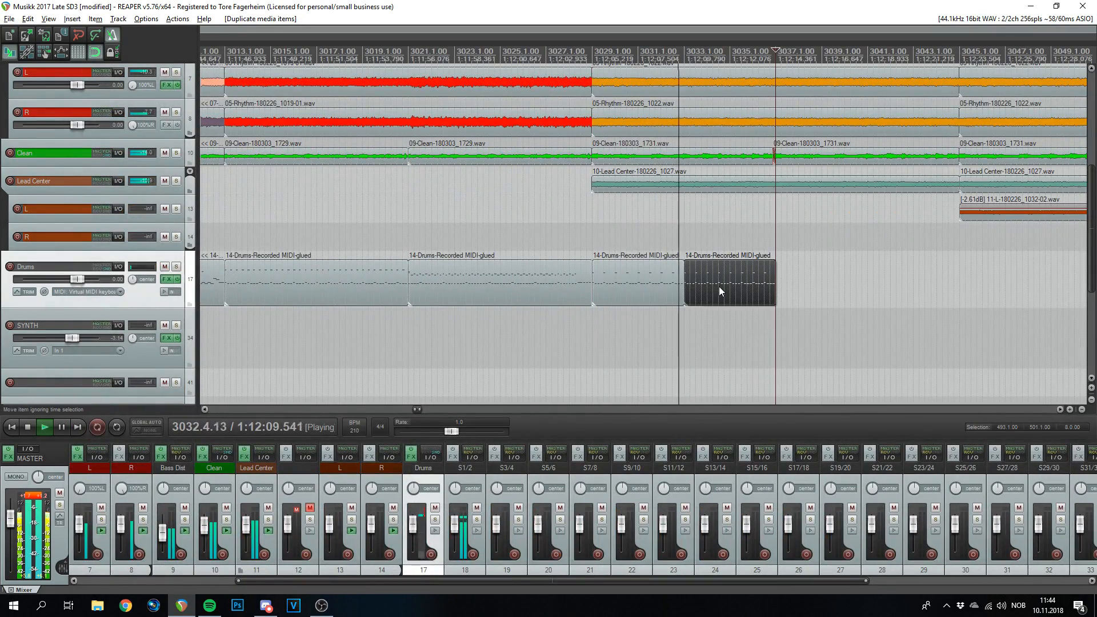
scroll(757, 264, down, 2)
scroll(757, 264, up, 3)
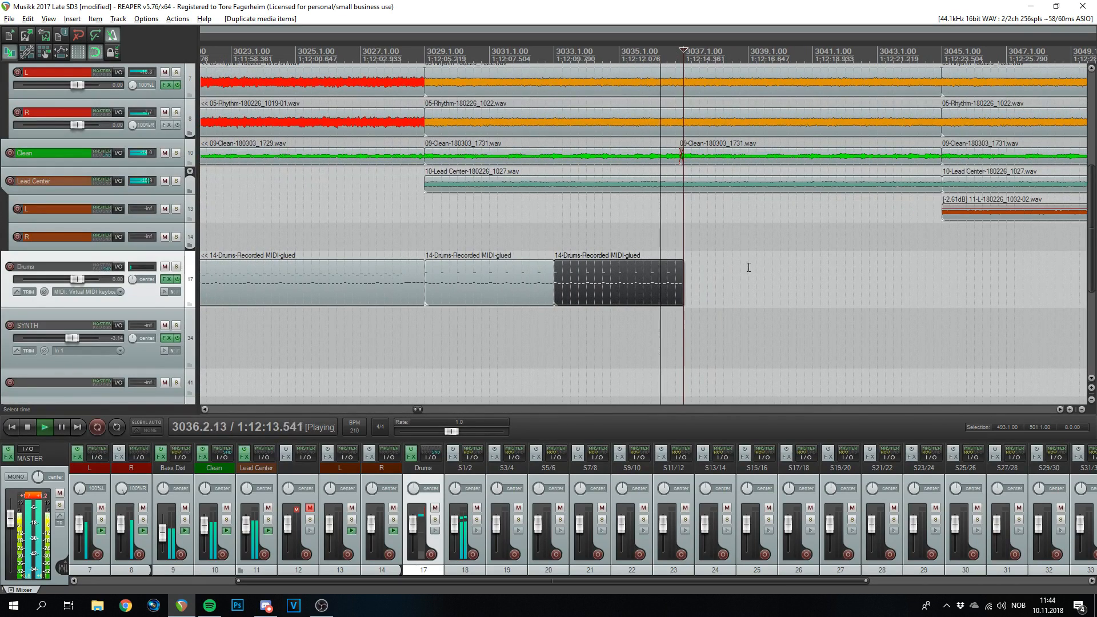
key(ctrl+d)
key(ctrl+d)
scroll(776, 324, down, 3)
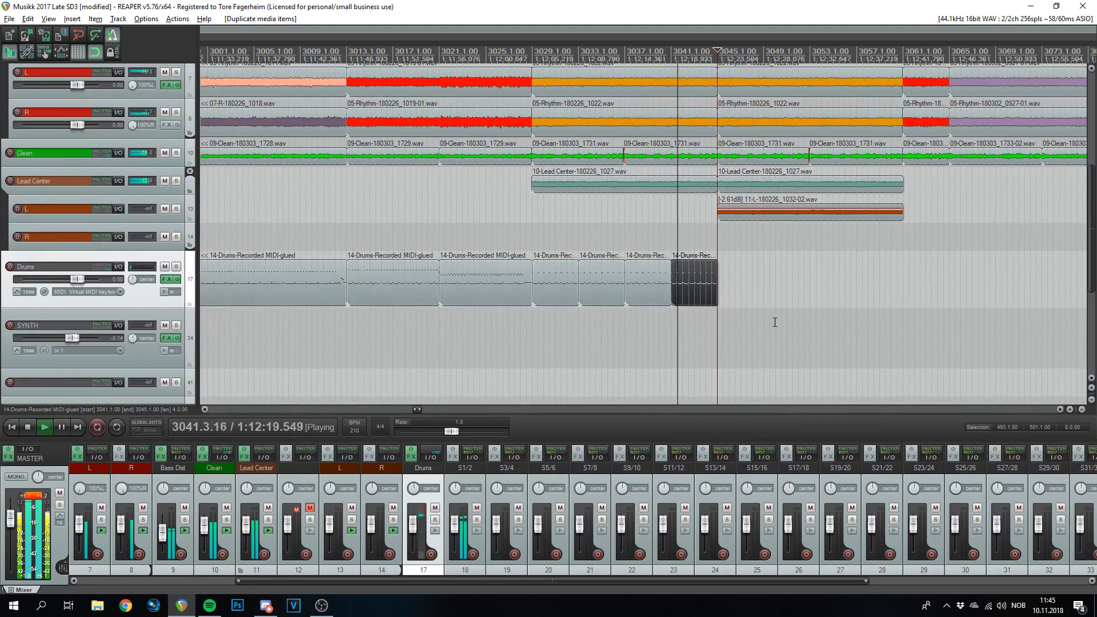
scroll(774, 323, up, 3)
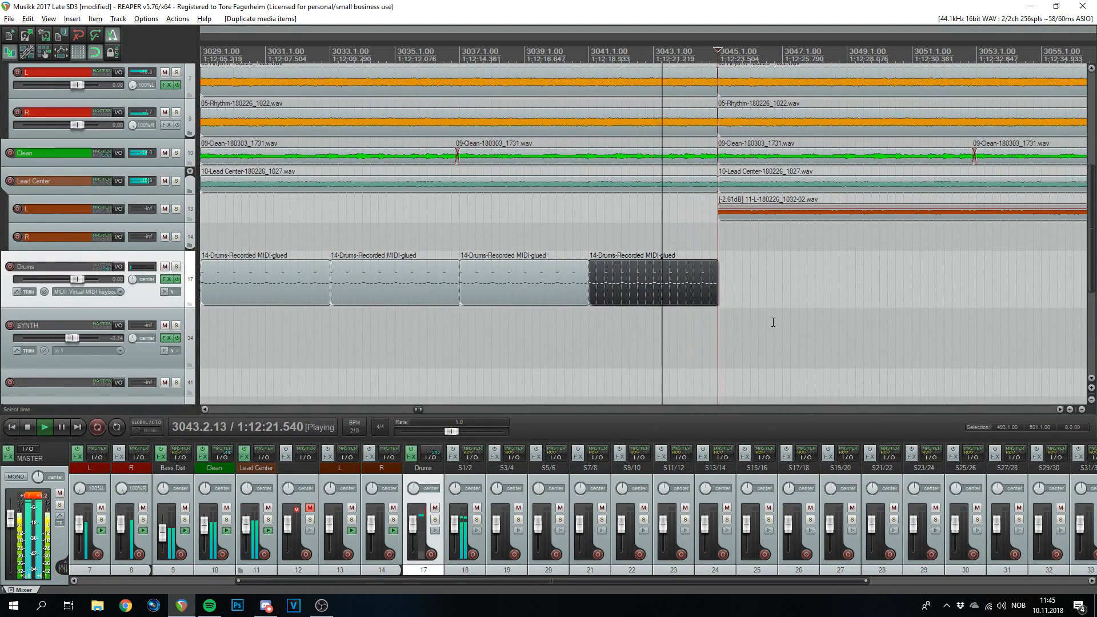
key(ctrl+d)
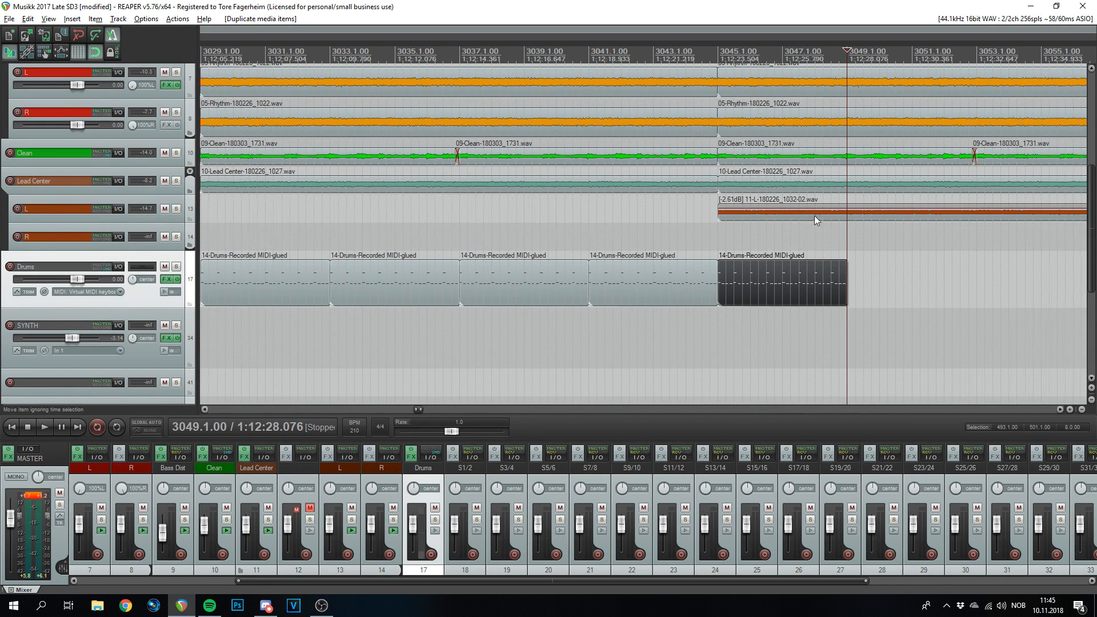
scroll(688, 182, down, 2)
scroll(567, 276, up, 4)
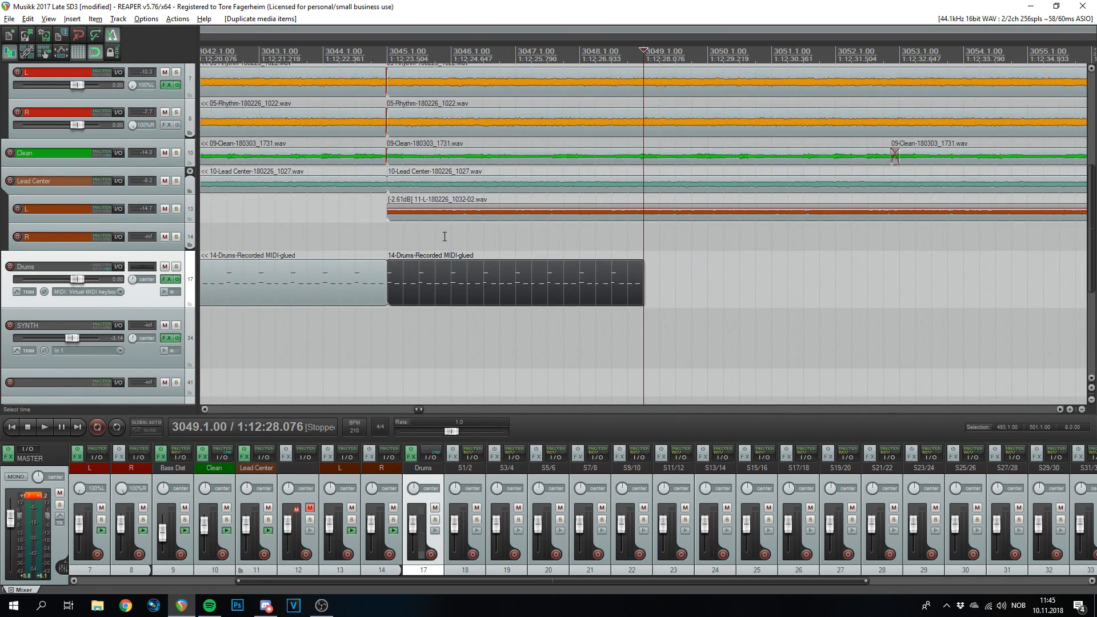
scroll(648, 138, down, 5)
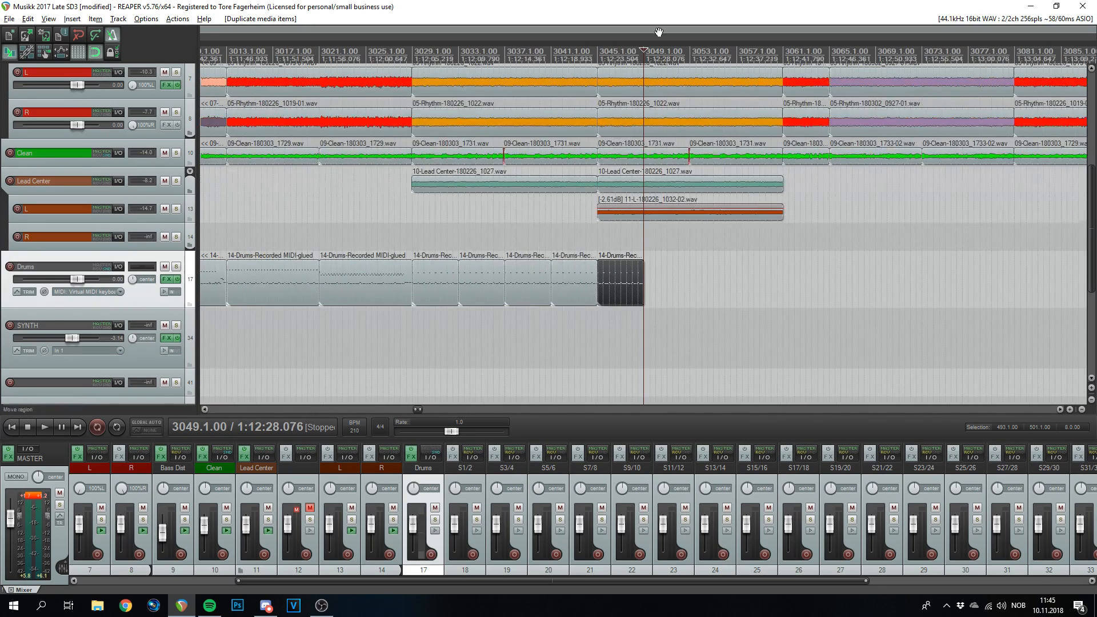
scroll(573, 261, up, 4)
- Drag the top-row notes of the 3045–3048 copy down to a lower drum pitch, audition, and close
double_click(501, 294)
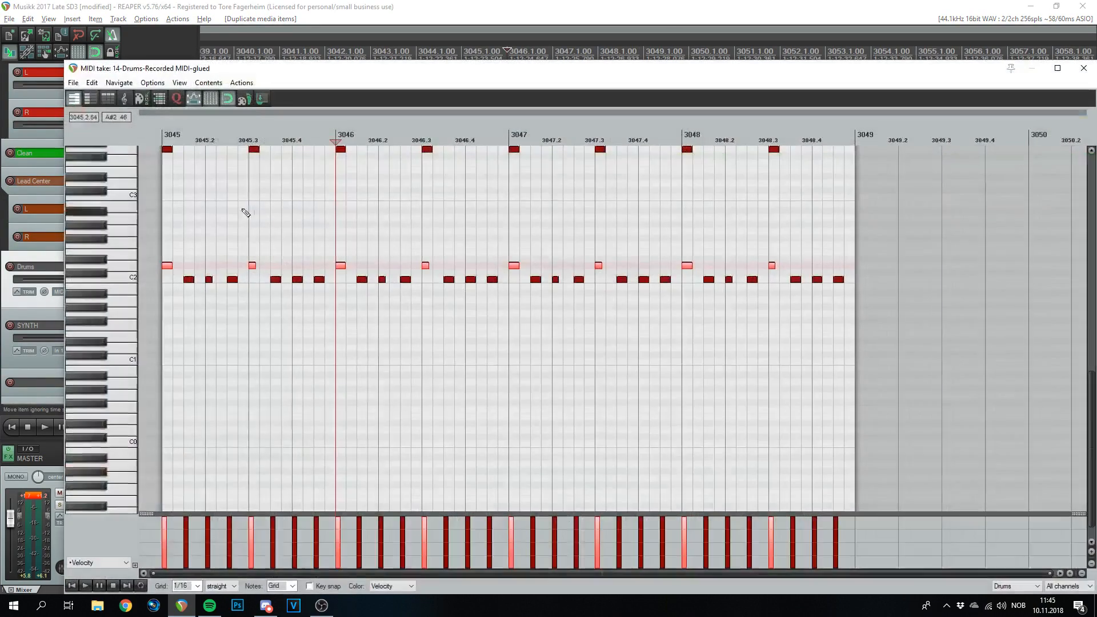
scroll(502, 219, up, 3)
drag(823, 216, 166, 263)
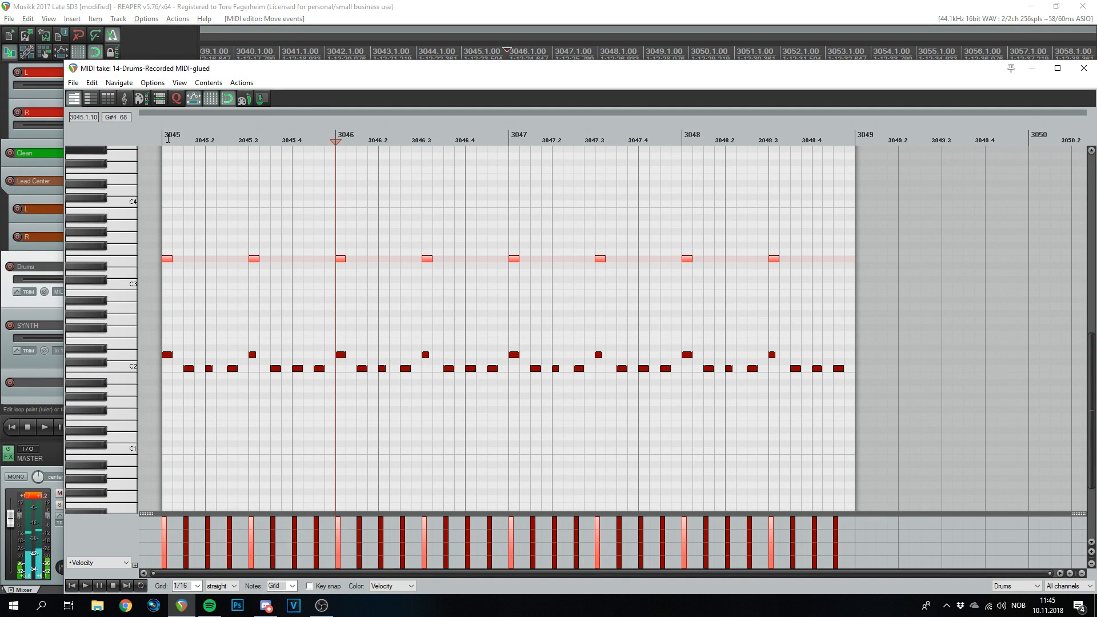
key(space)
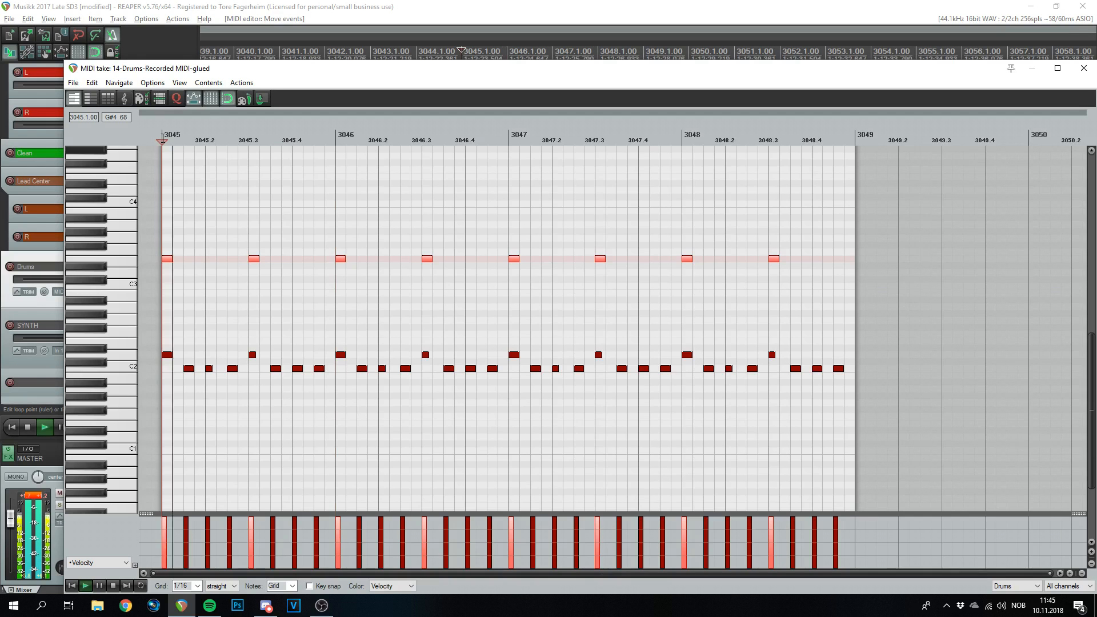
key(space)
click(1083, 69)
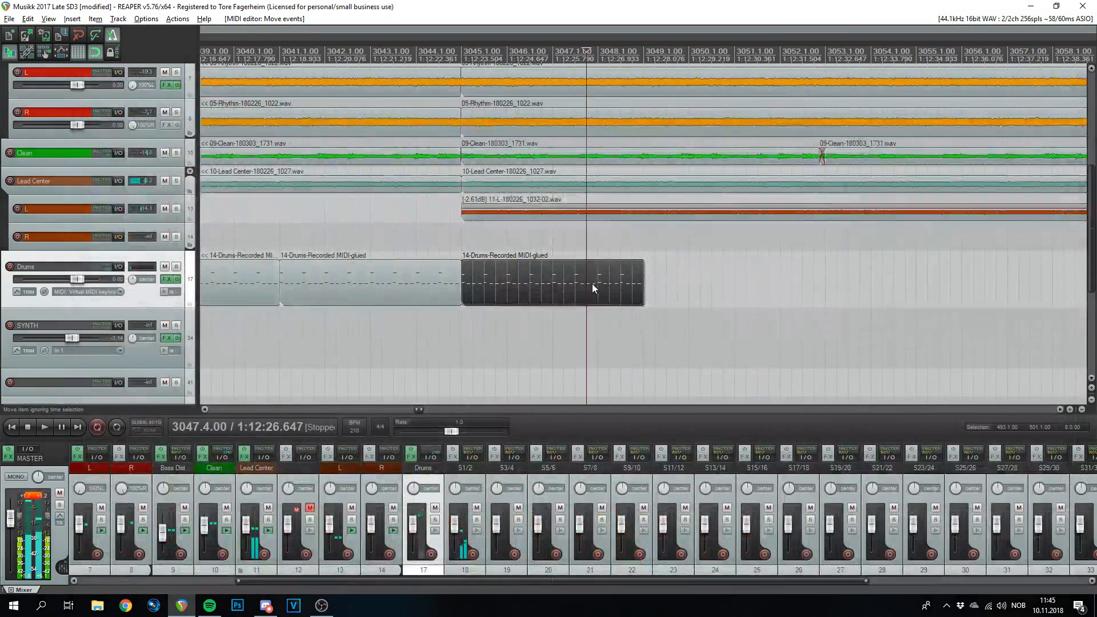
- Duplicate the drum item up to bar 3061, glue the last four copies, and play from 3061
scroll(591, 284, down, 4)
key(ctrl+d)
key(ctrl+d)
key(ctrl+d)
drag(909, 348, 623, 277)
key(ctrl+g)
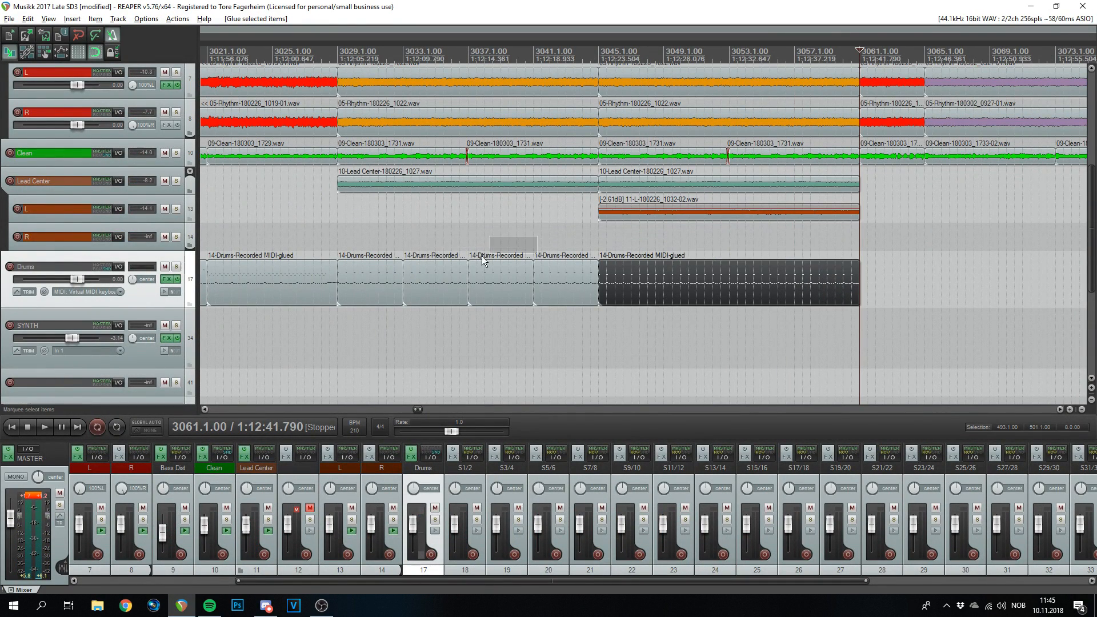
drag(523, 246, 372, 293)
scroll(609, 315, down, 5)
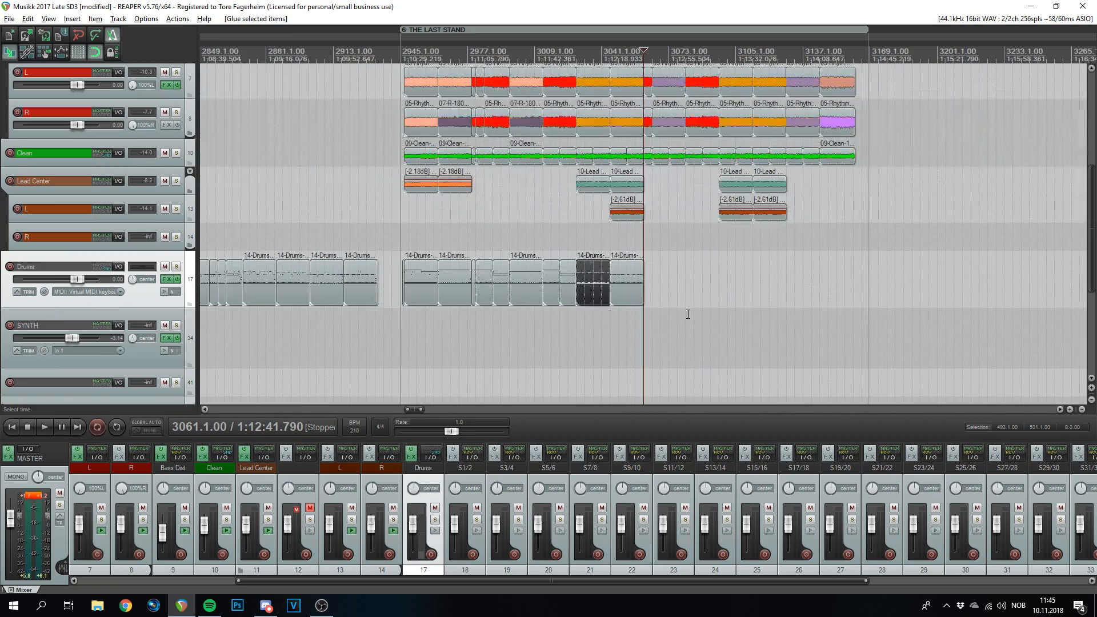
scroll(673, 314, up, 8)
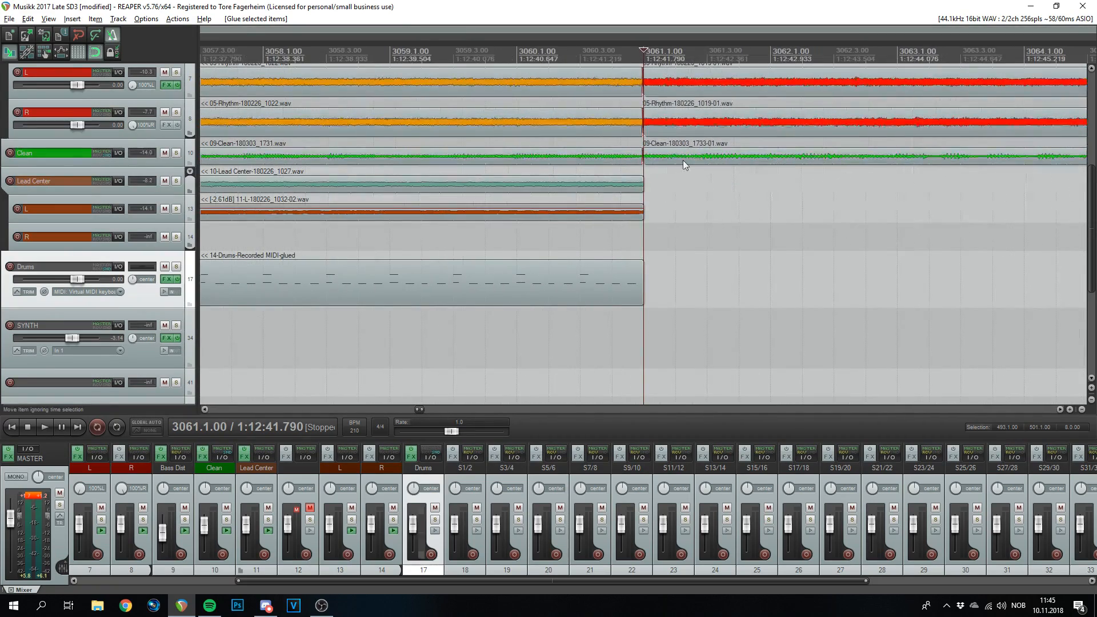
key(space)
scroll(674, 172, down, 7)
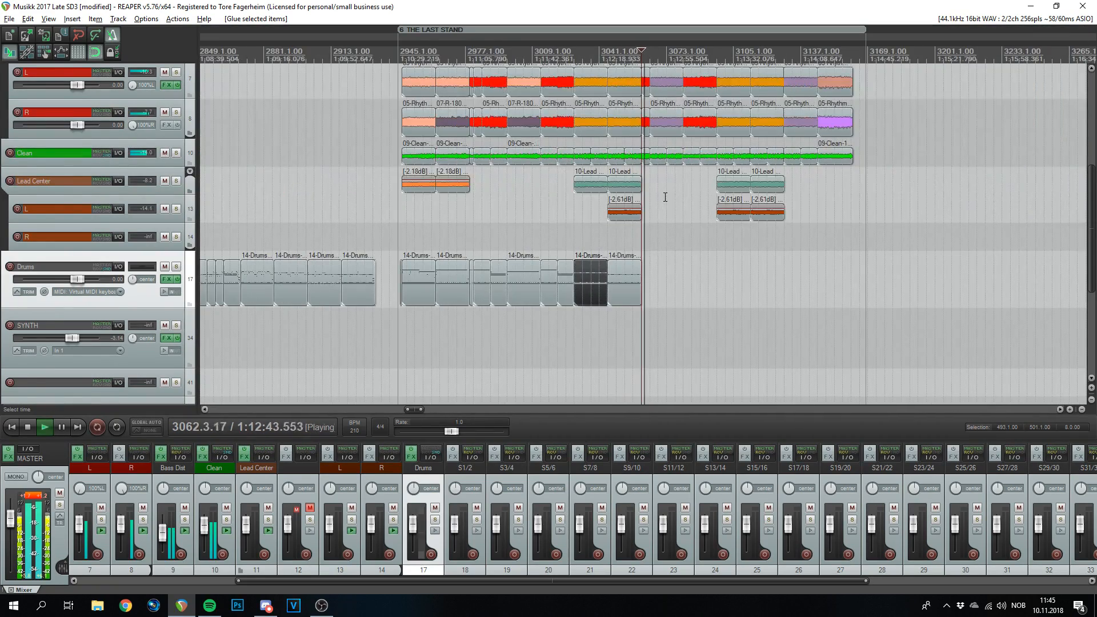
scroll(669, 197, up, 4)
scroll(668, 196, down, 4)
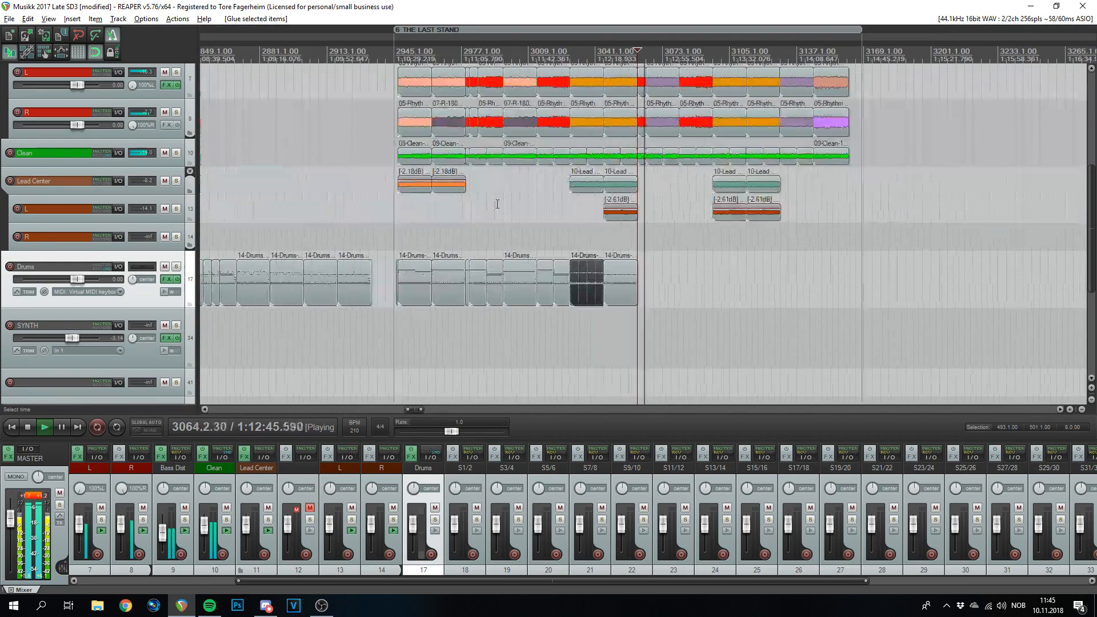
key(space)
- Copy a two-bar drum item to bar 3061, duplicate it to 3063, and play from 3061
drag(467, 279, 643, 282)
scroll(651, 286, up, 6)
scroll(622, 51, up, 4)
drag(759, 289, 678, 284)
key(ctrl+d)
scroll(444, 275, down, 3)
scroll(641, 228, up, 3)
click(301, 69)
key(space)
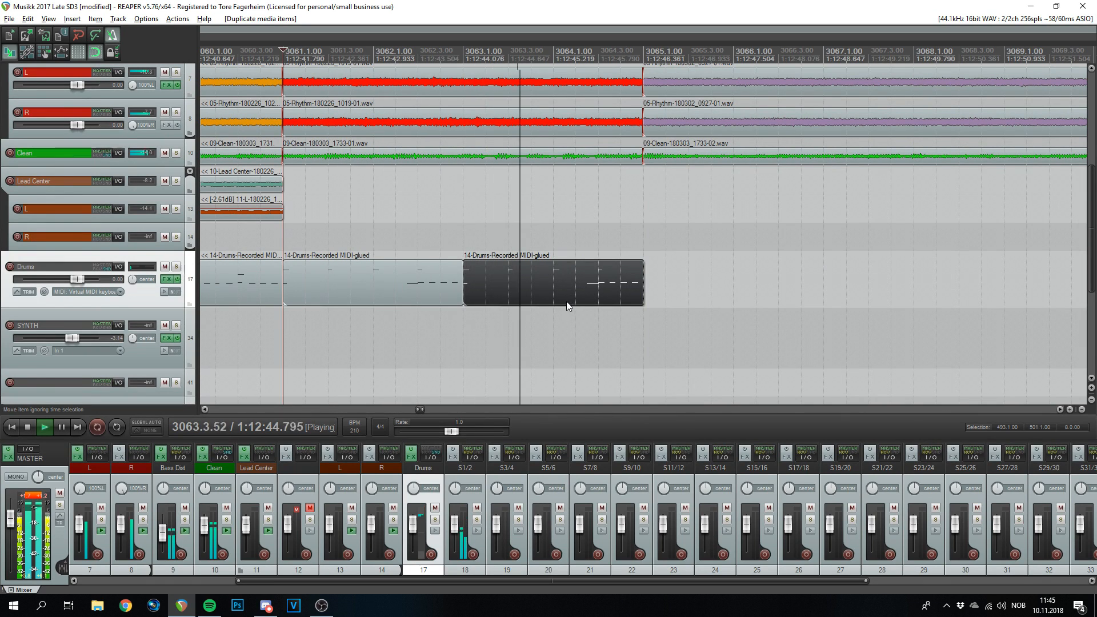
key(space)
drag(562, 348, 439, 281)
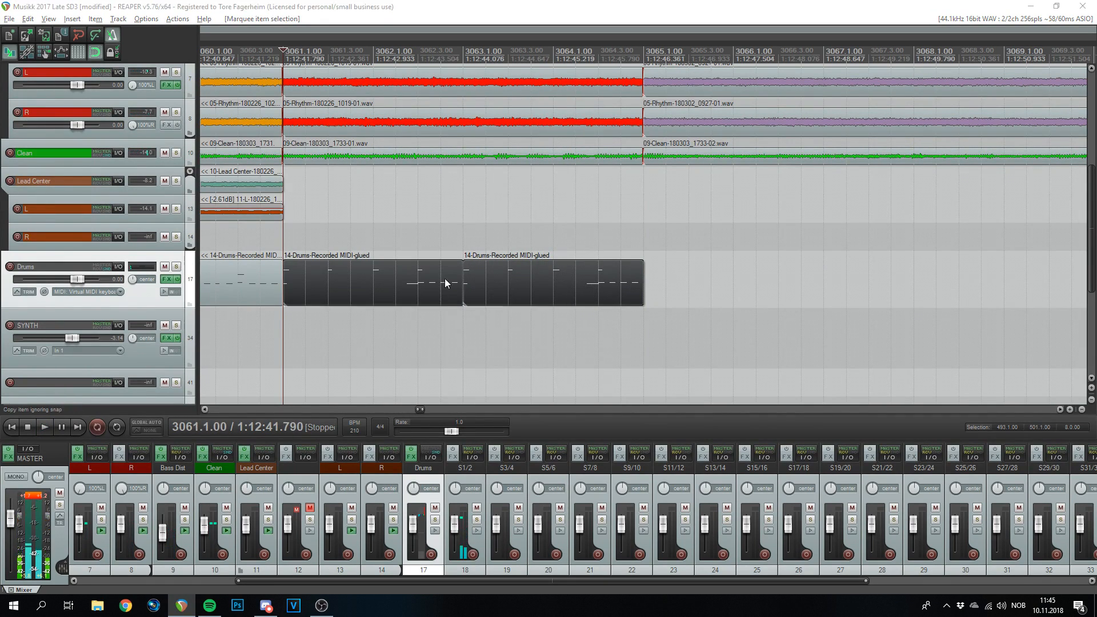
- In the two-bar item, delete the notes near C2 and copy the top-row notes down to C2
double_click(461, 280)
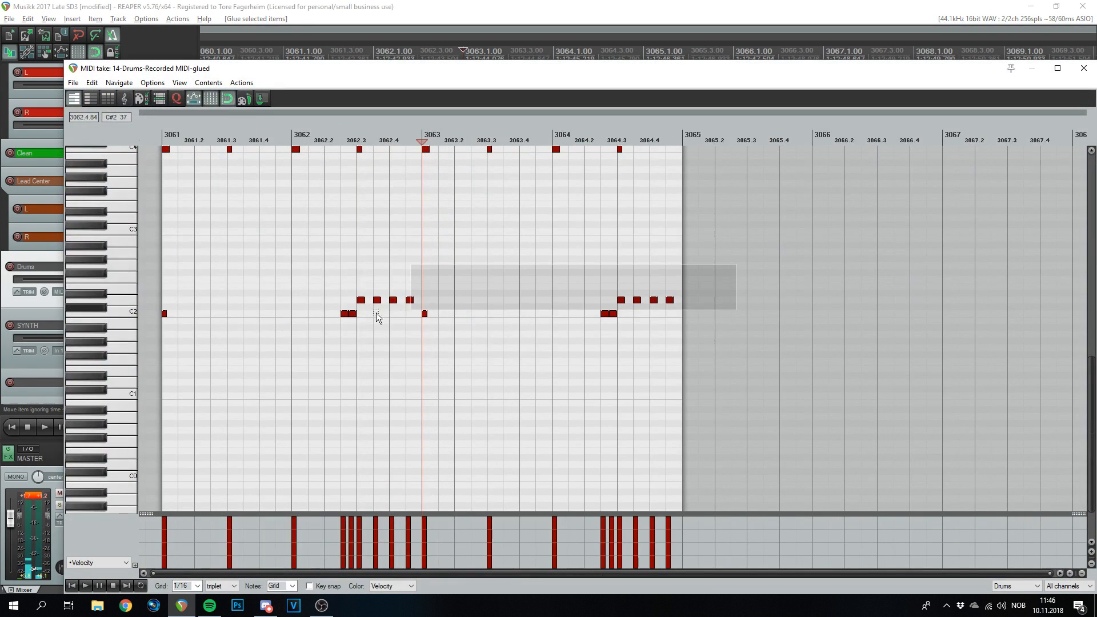
key(Delete)
drag(667, 215, 230, 315)
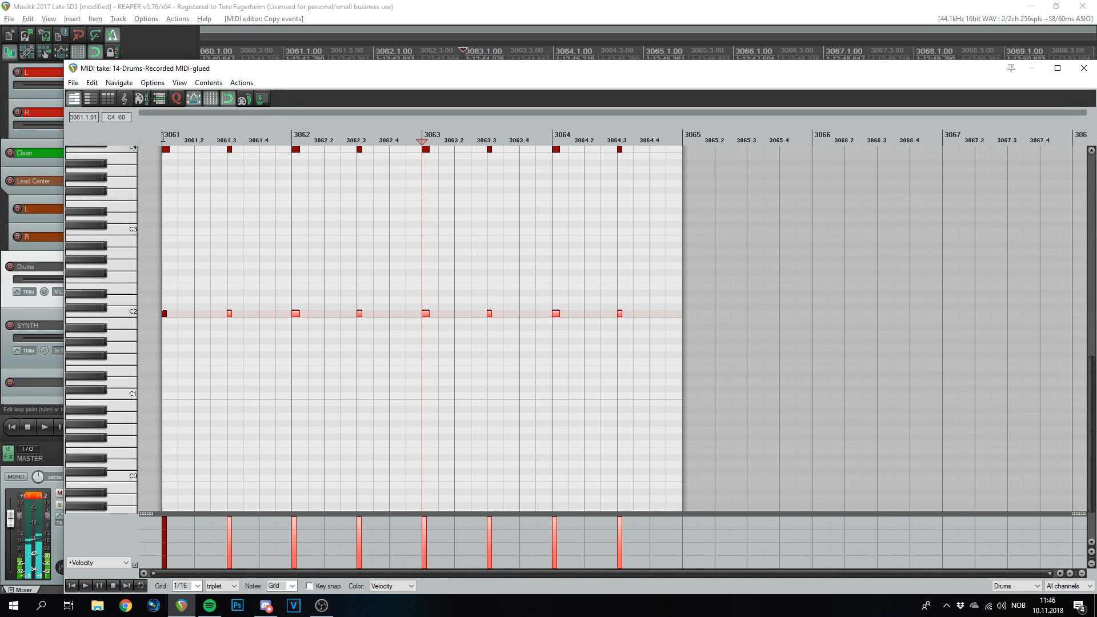
click(162, 137)
key(space)
scroll(343, 286, up, 3)
scroll(446, 316, down, 2)
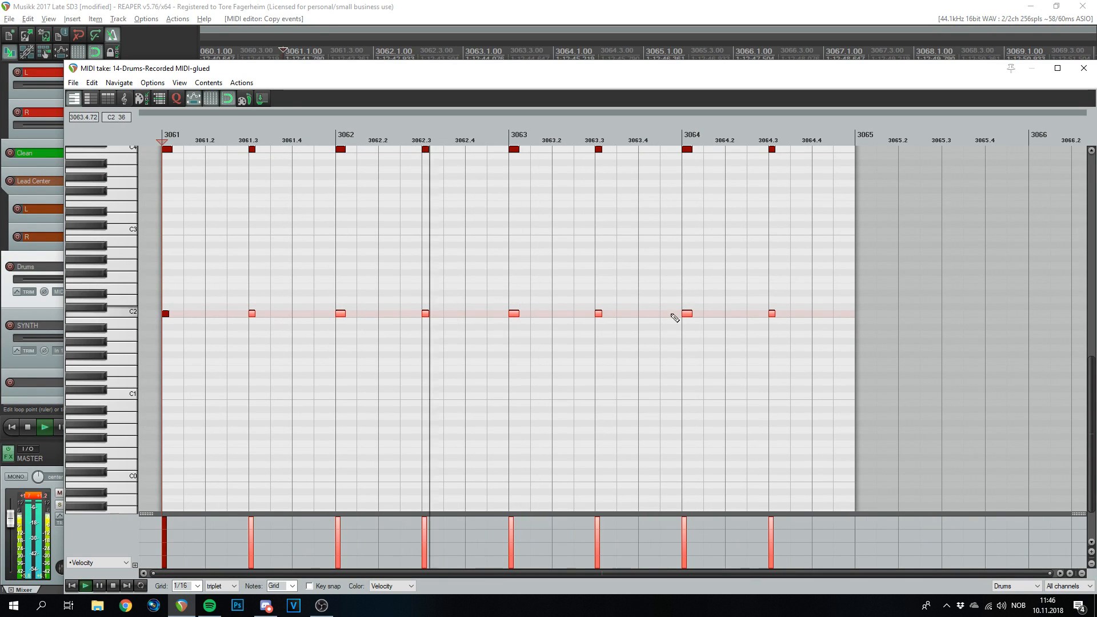
key(space)
- Try shifting the C2 copies onto the off-beats, then undo it and replay from bar 3063
drag(800, 273, 214, 318)
scroll(212, 588, up, 1)
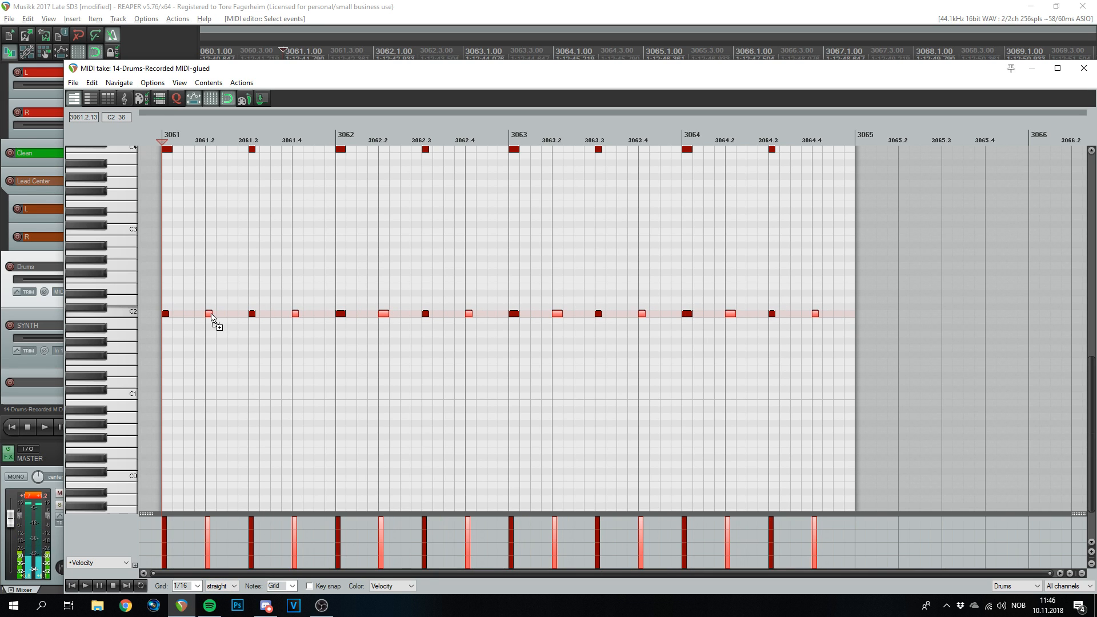
key(space)
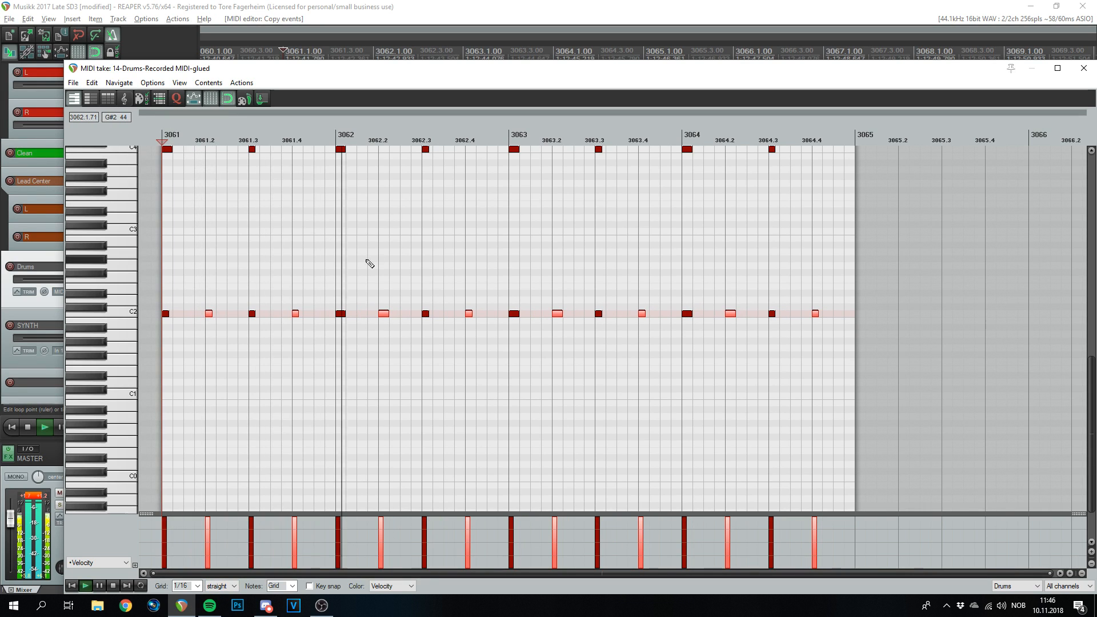
key(space)
click(511, 135)
key(space)
key(space)
key(ctrl+z)
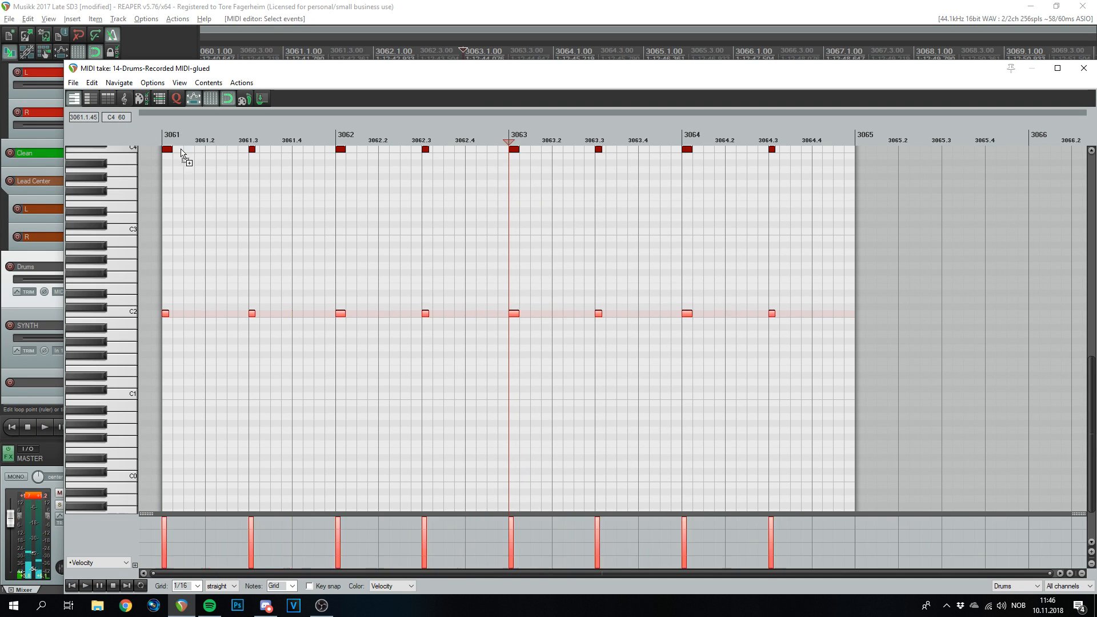
key(space)
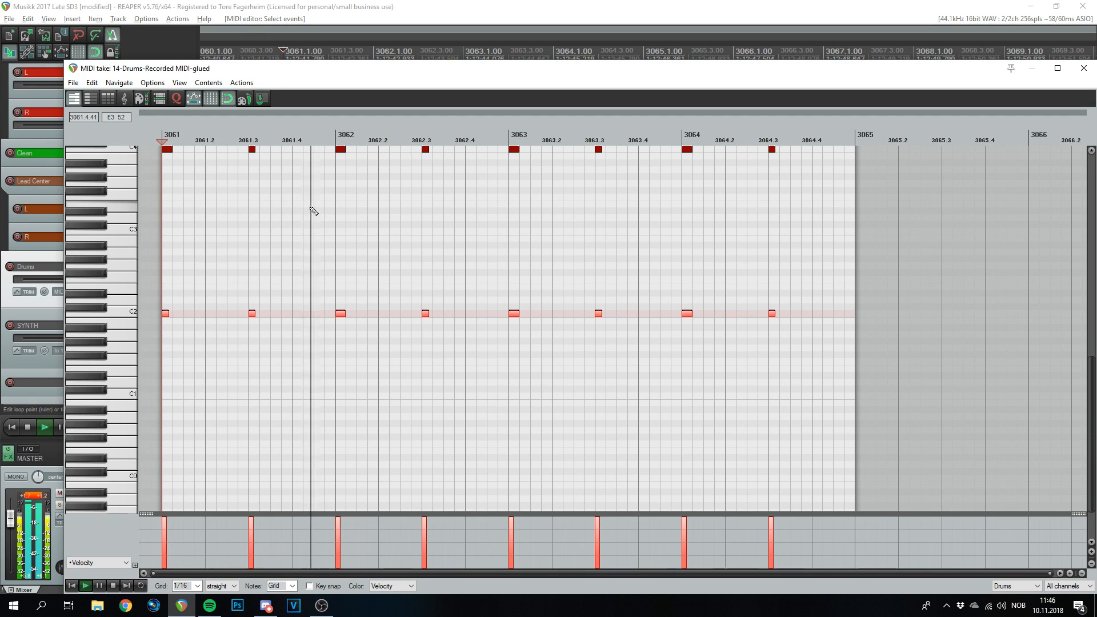
key(space)
click(508, 135)
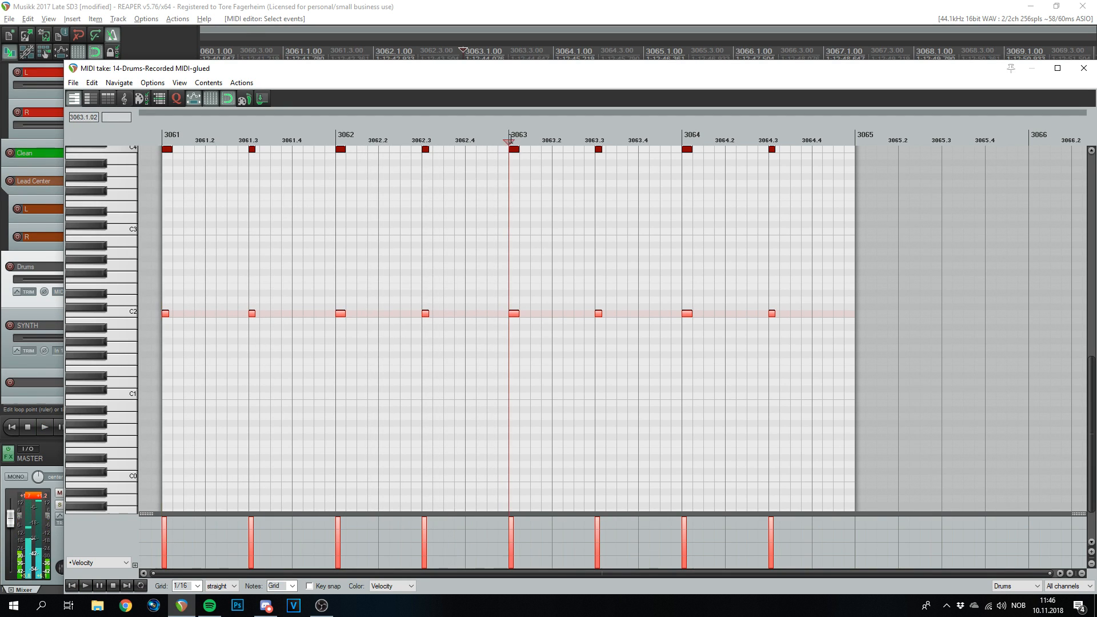
scroll(661, 311, up, 3)
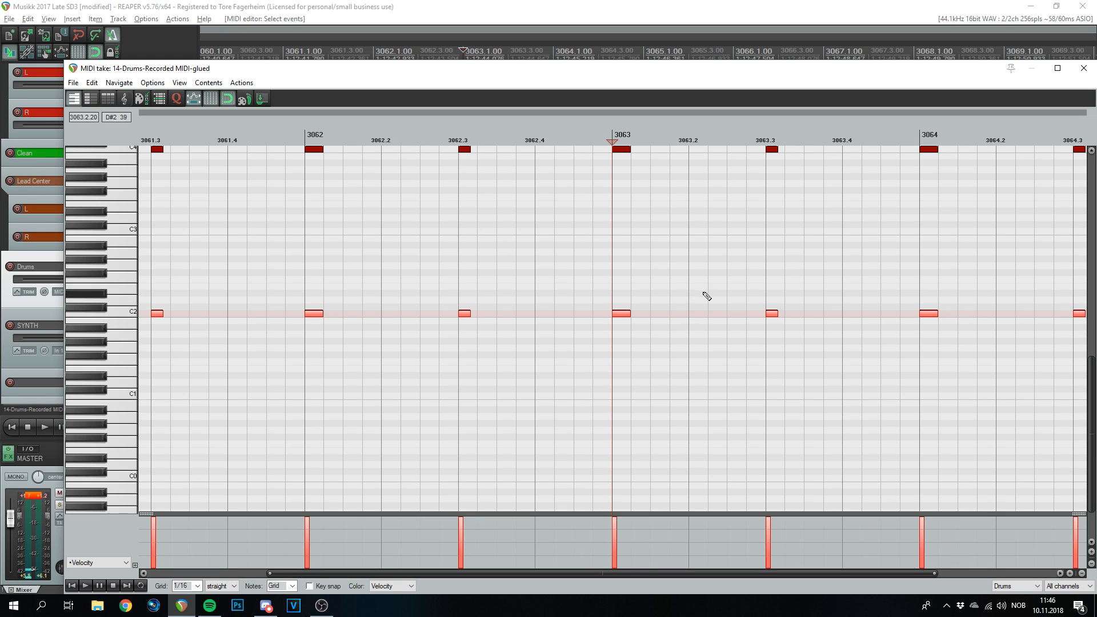
- Add C2 and D2 fill notes through bar 3063 and play them back
click(654, 299)
key(space)
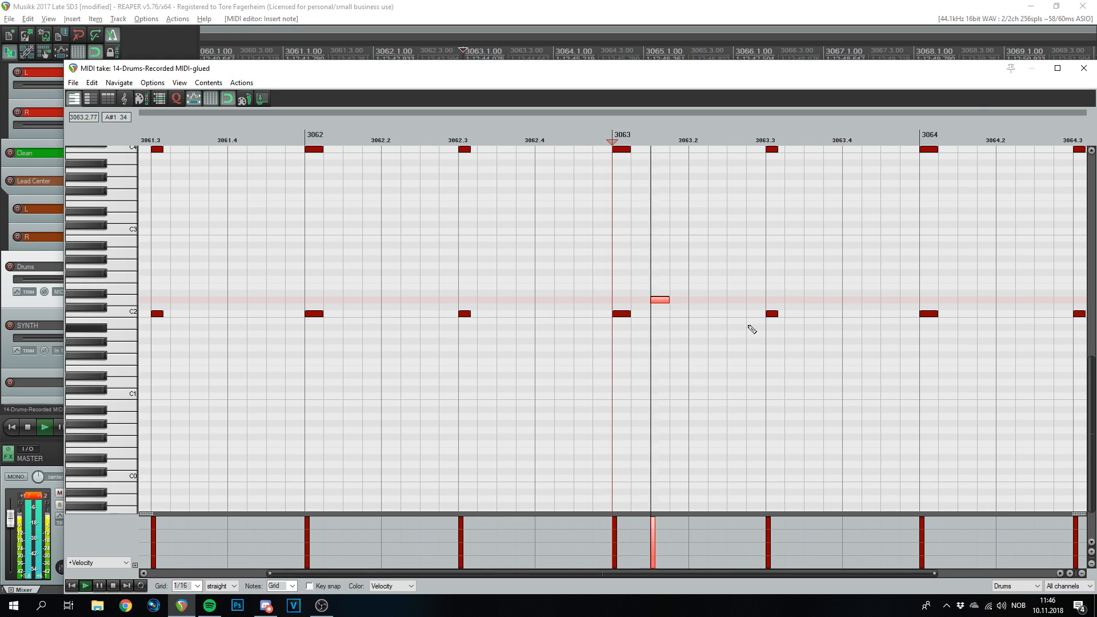
mouse_move(663, 302)
mouse_down()
mouse_move(701, 303)
mouse_move(664, 304)
mouse_up()
click(698, 315)
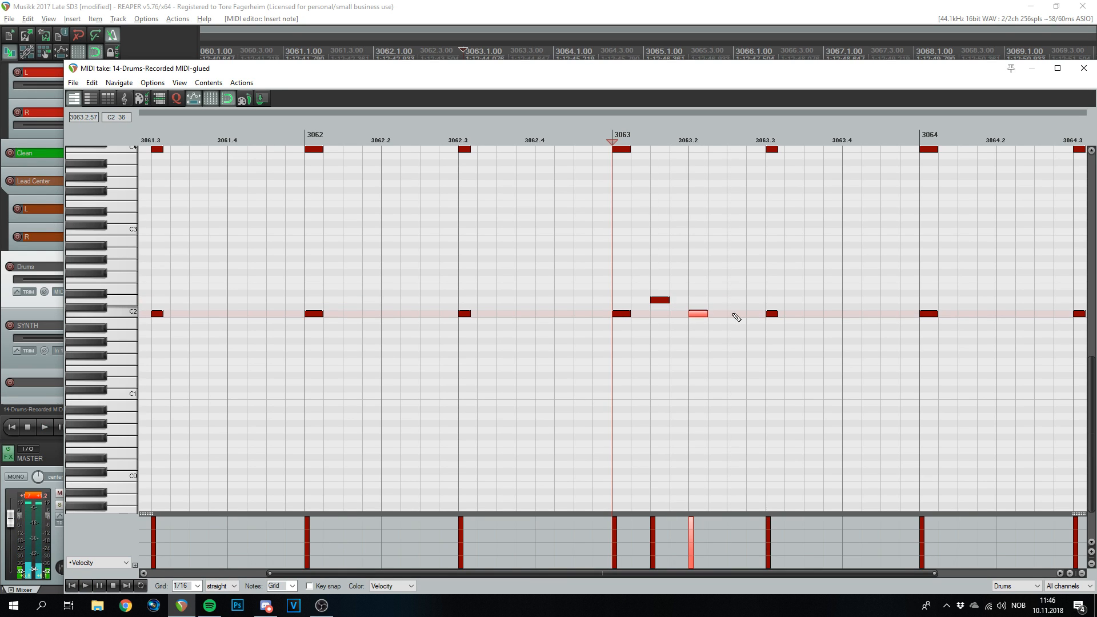
click(737, 314)
click(773, 300)
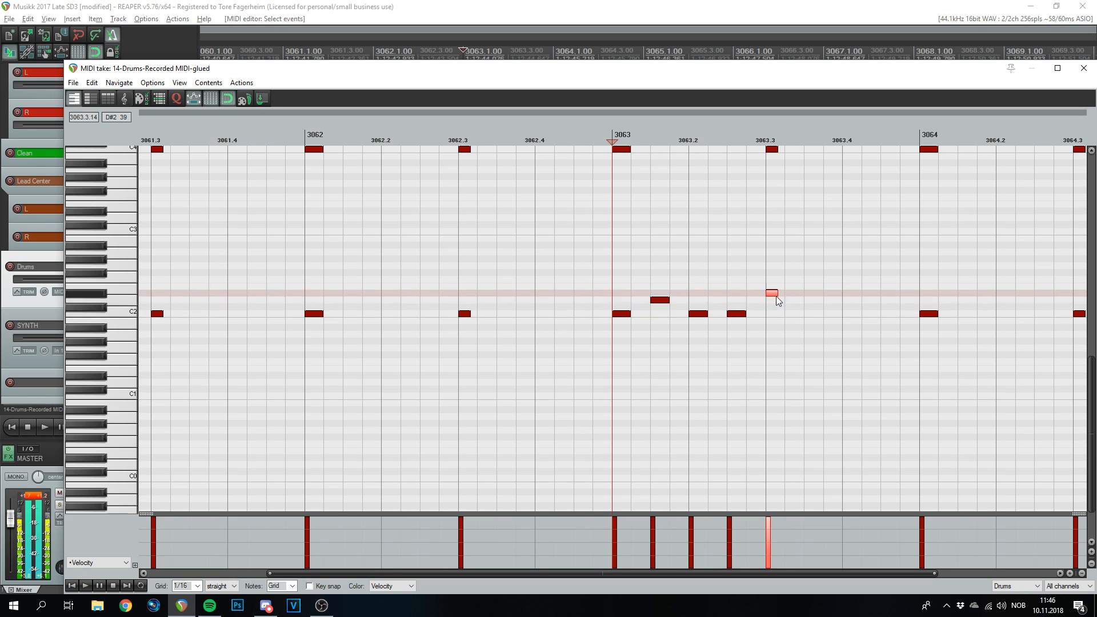
click(773, 300)
click(813, 314)
click(851, 314)
click(890, 300)
key(space)
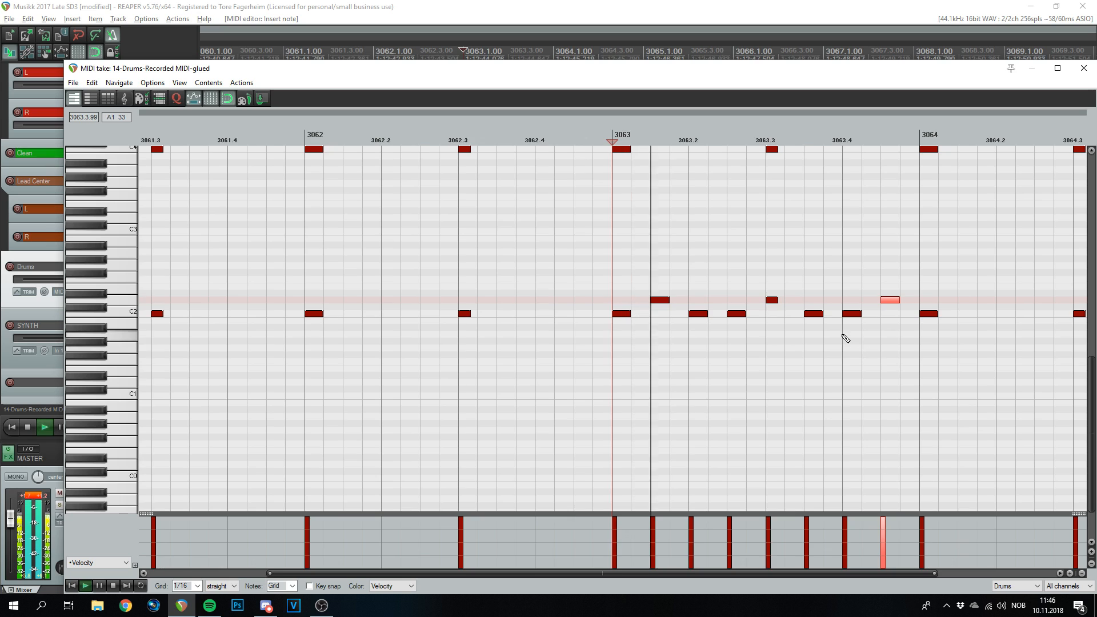
scroll(846, 338, down, 3)
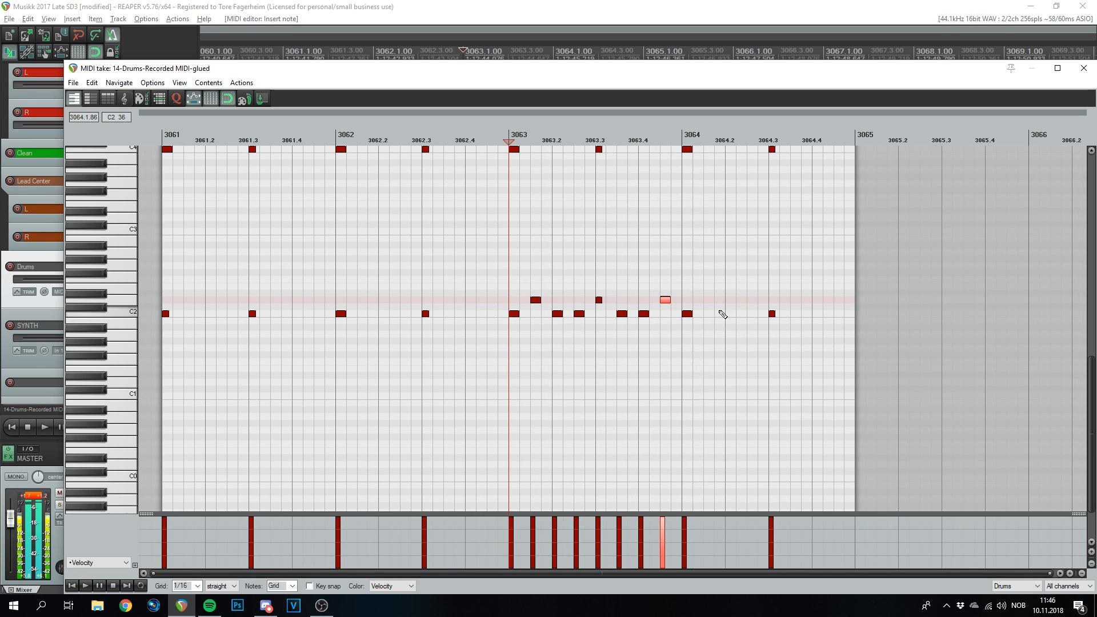
- Continue the D2 sixteenth run through bar 3064, erase the C2 note at 3064.3, and close
click(730, 300)
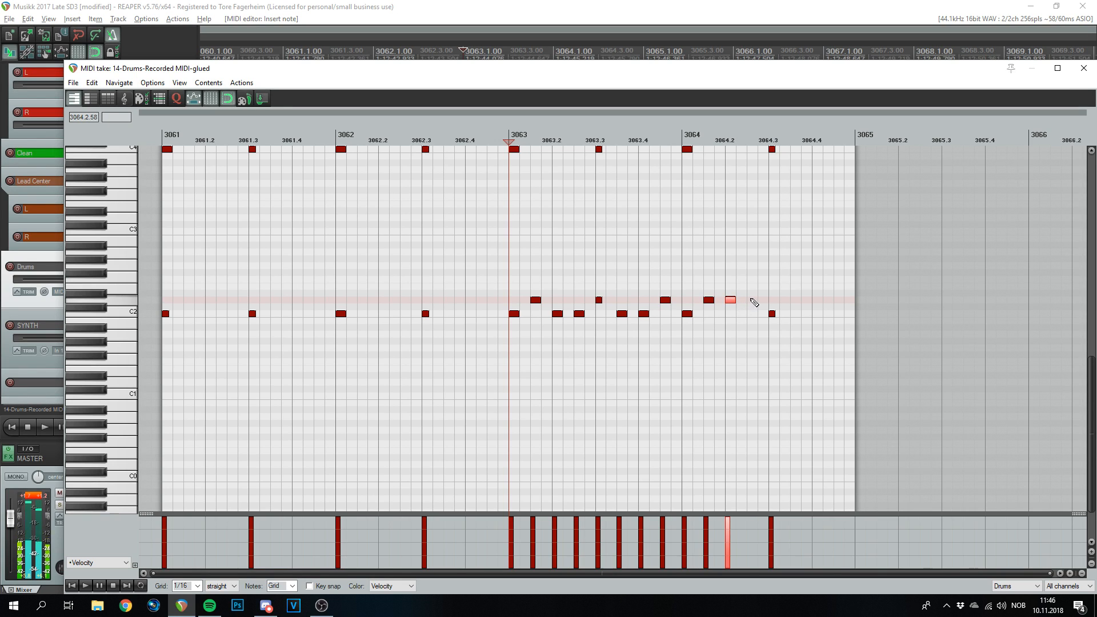
click(773, 300)
click(795, 300)
click(817, 300)
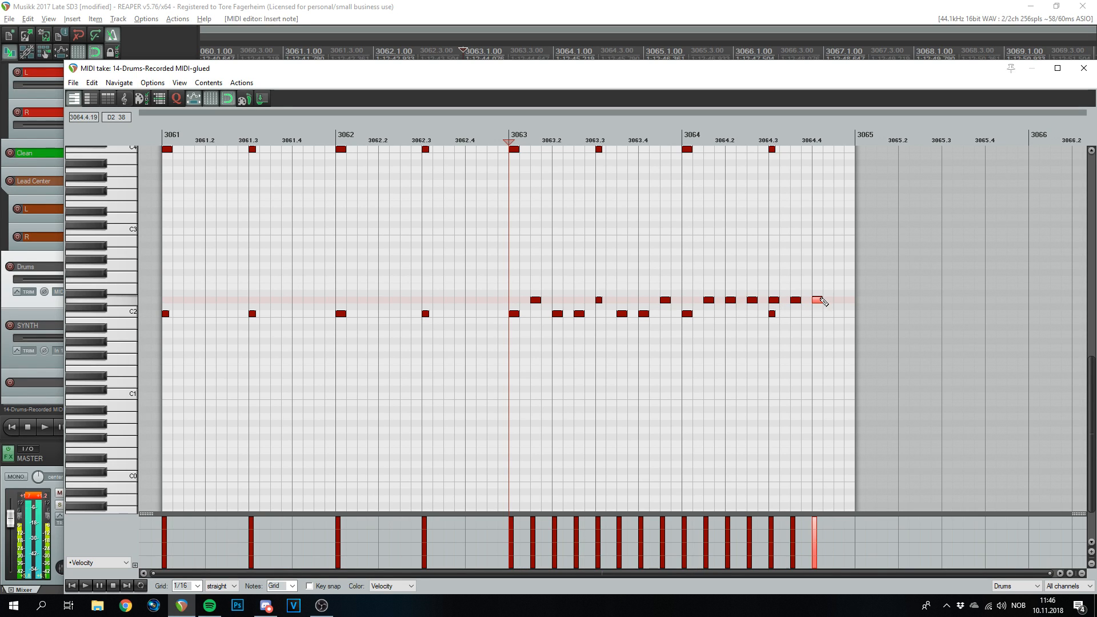
key(space)
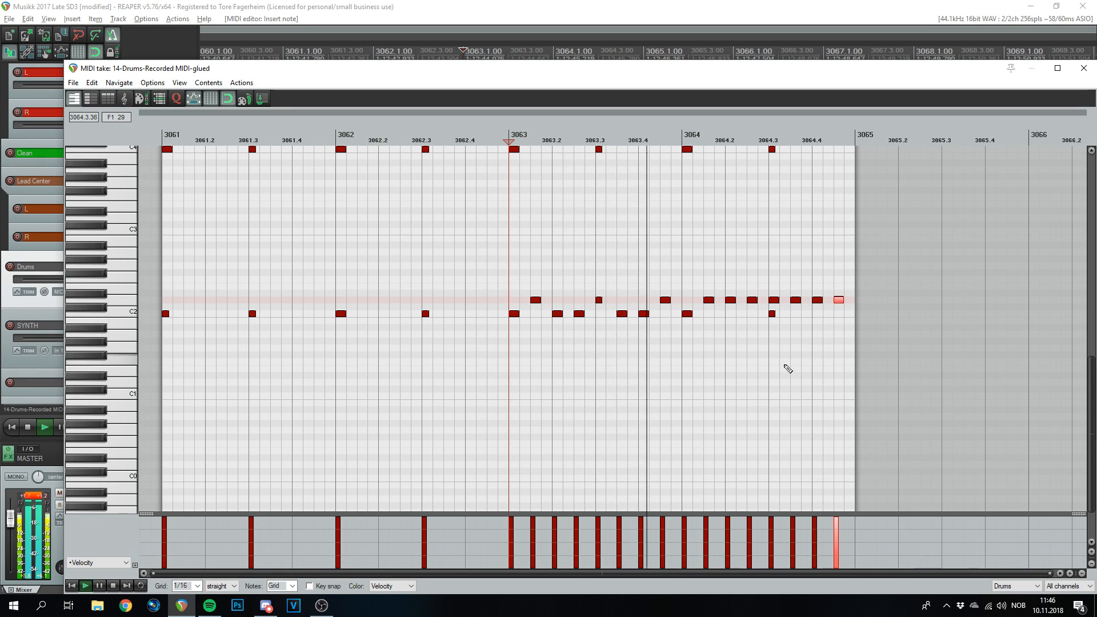
key(space)
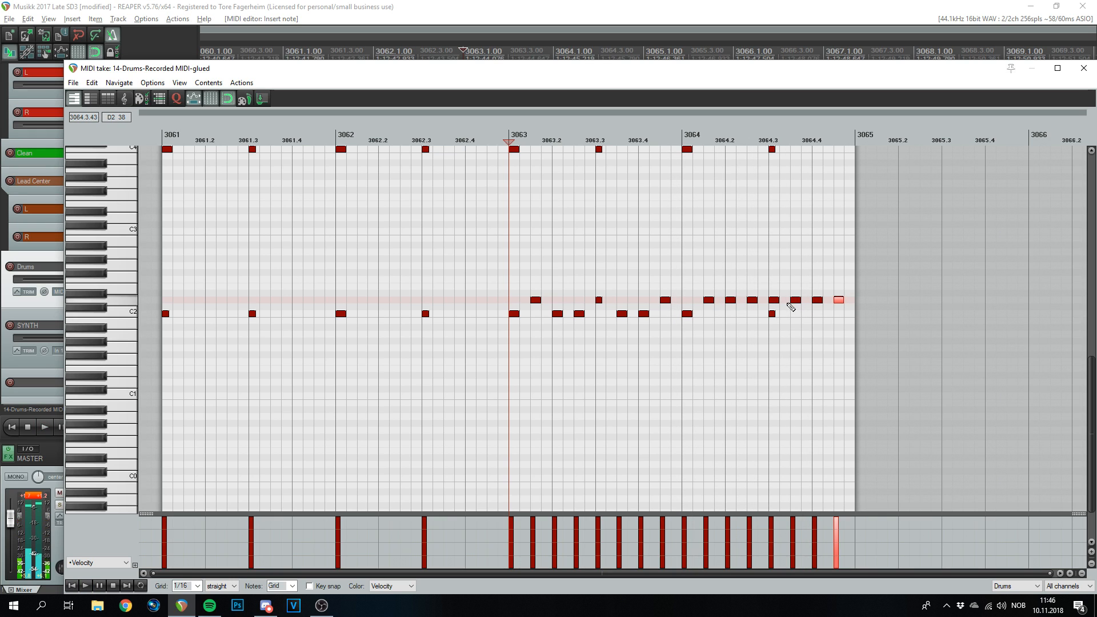
right_click(772, 313)
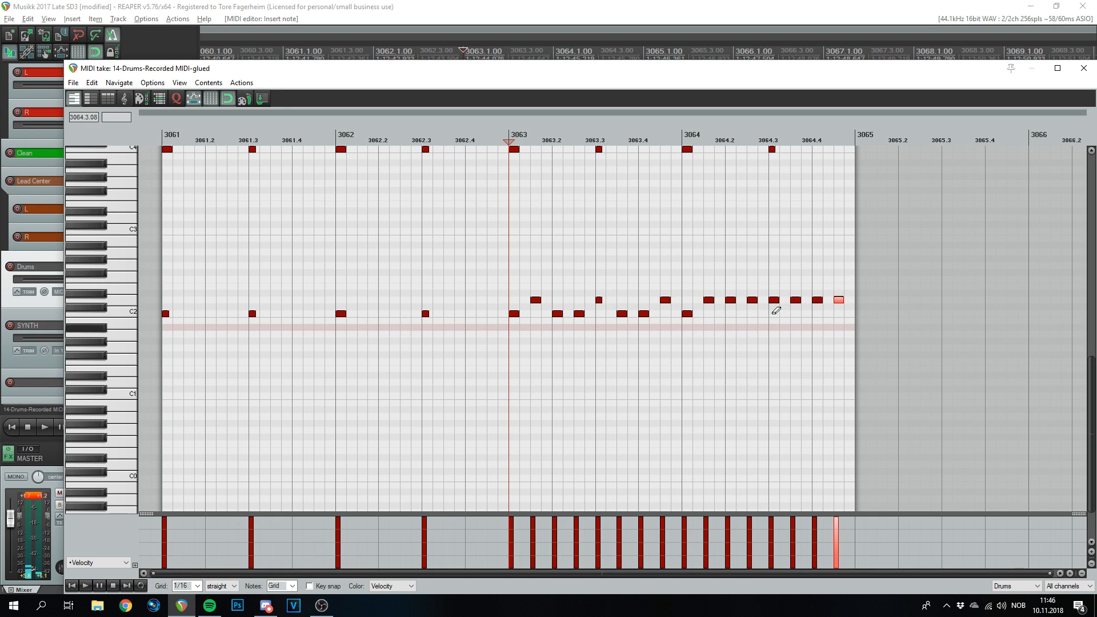
key(space)
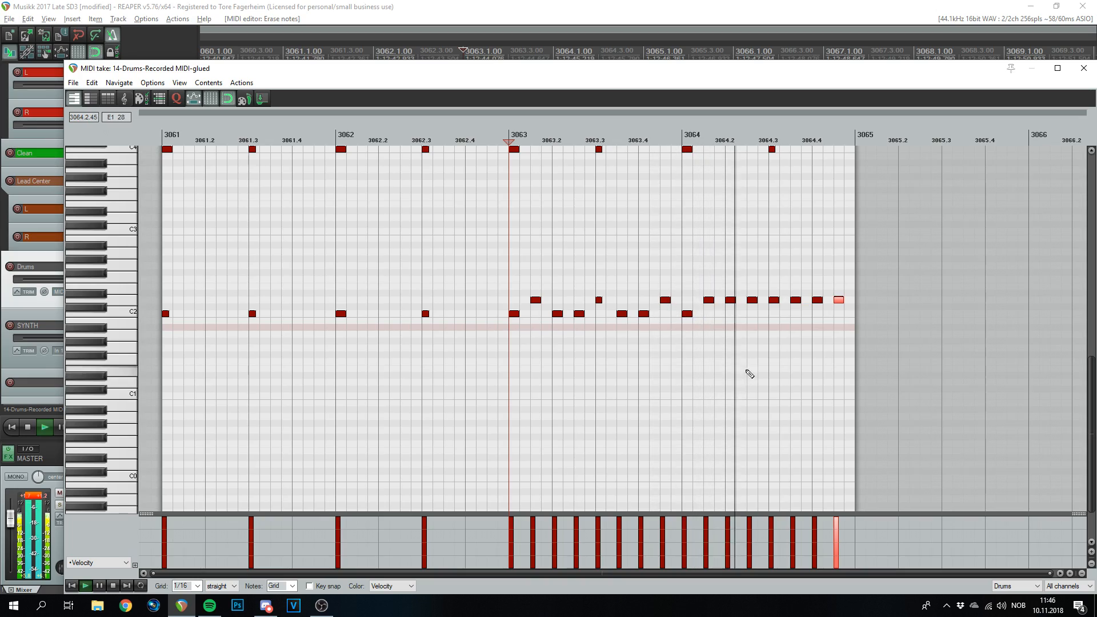
click(1083, 69)
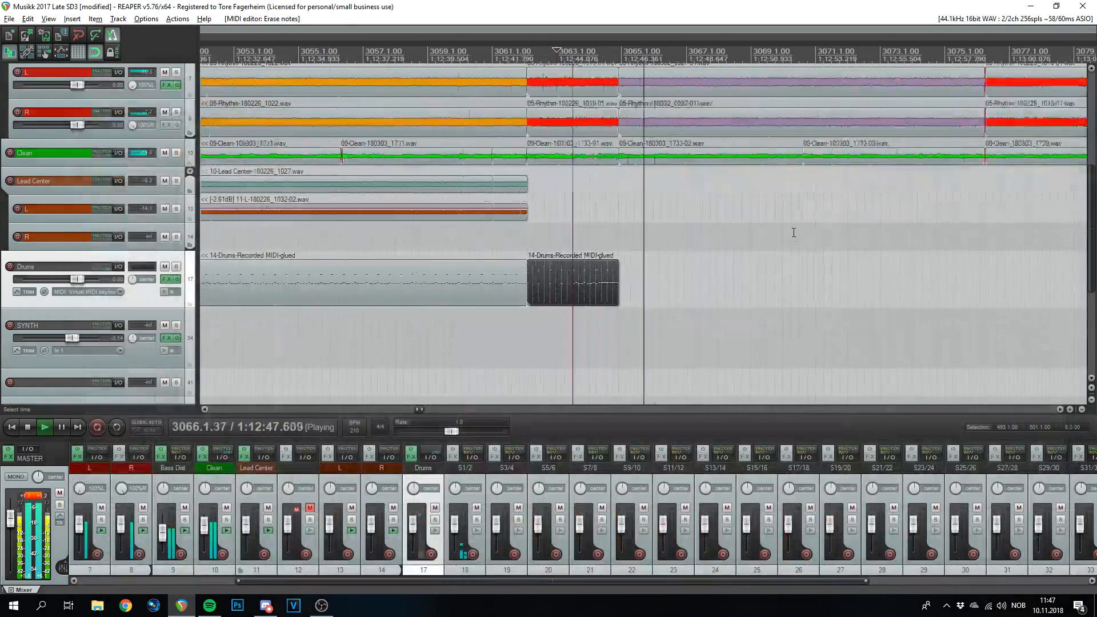
- Paste the one-bar drum item from bar 2945 at bar 3065 on the Drums track
scroll(785, 273, up, 4)
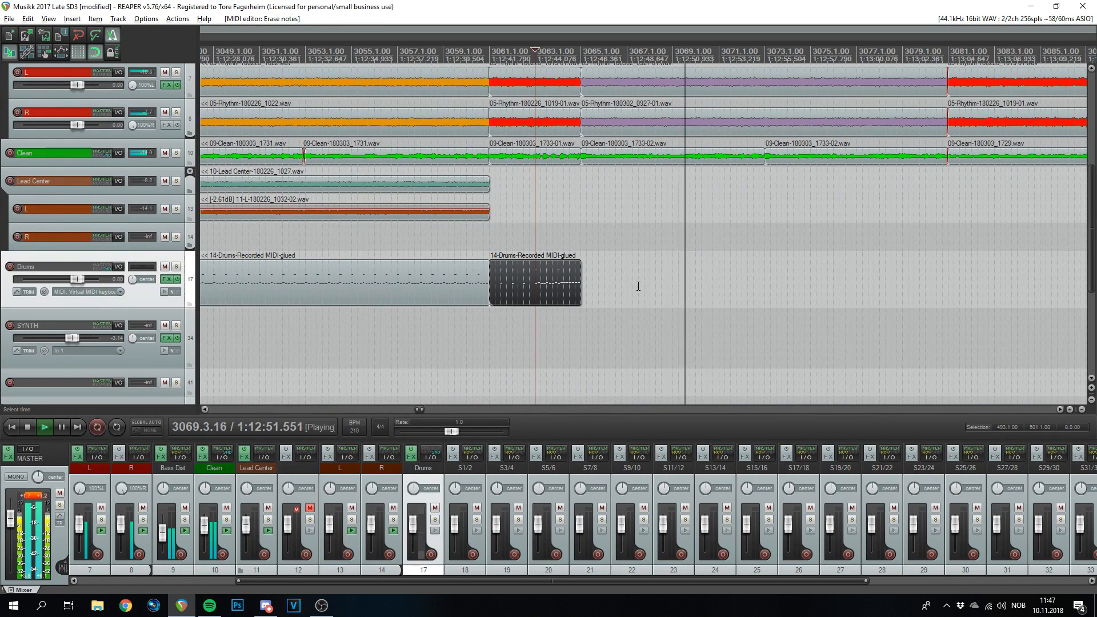
scroll(632, 301, down, 8)
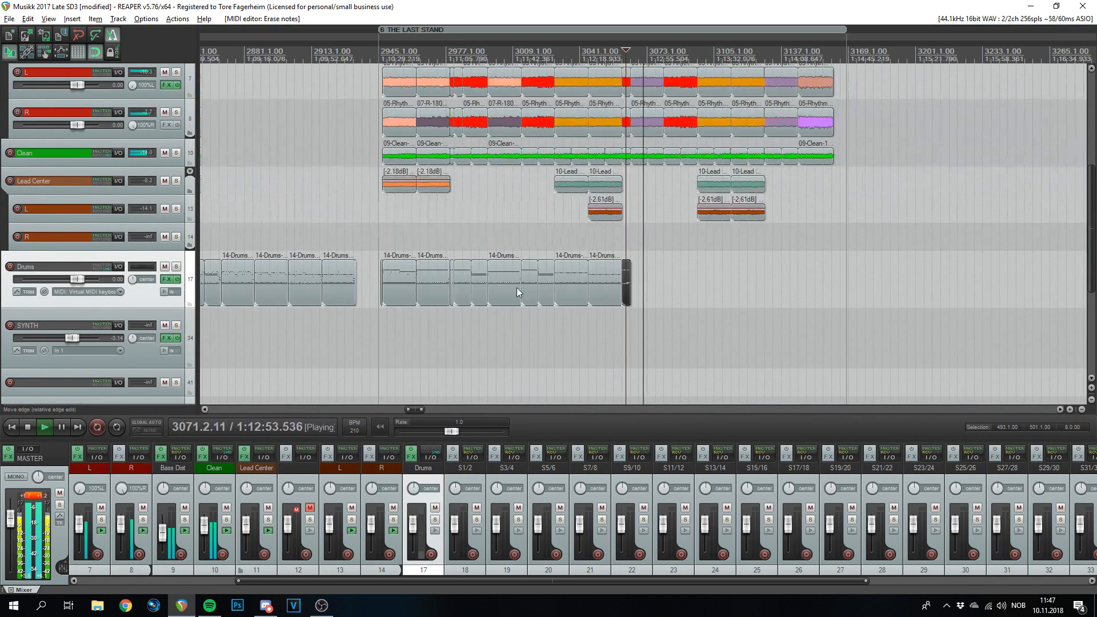
key(space)
click(382, 285)
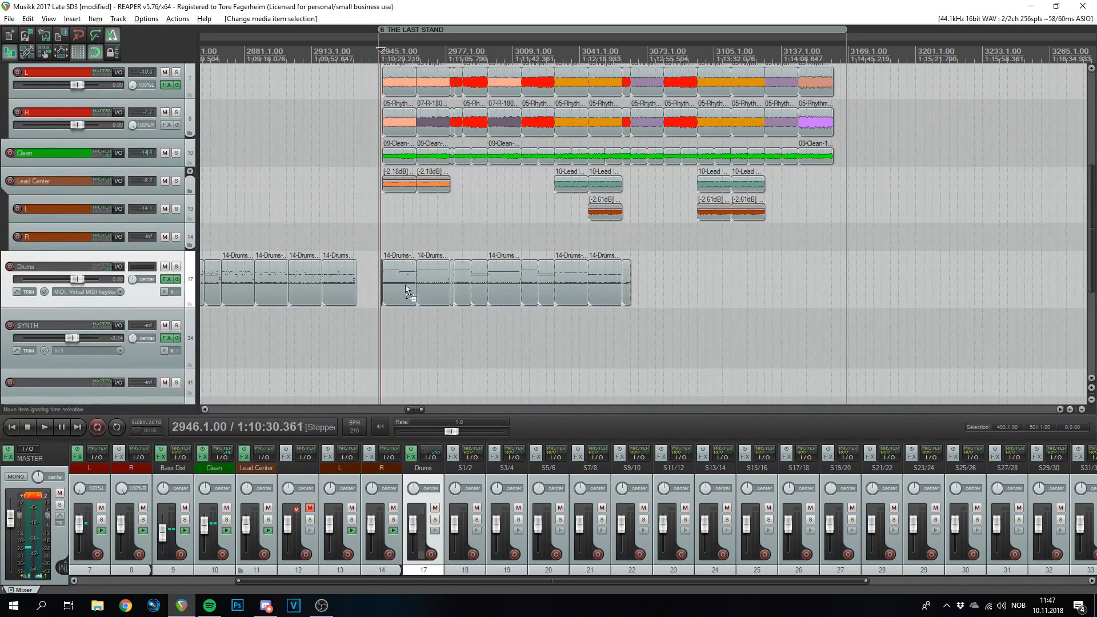
click(633, 315)
scroll(633, 316, up, 4)
scroll(626, 300, up, 5)
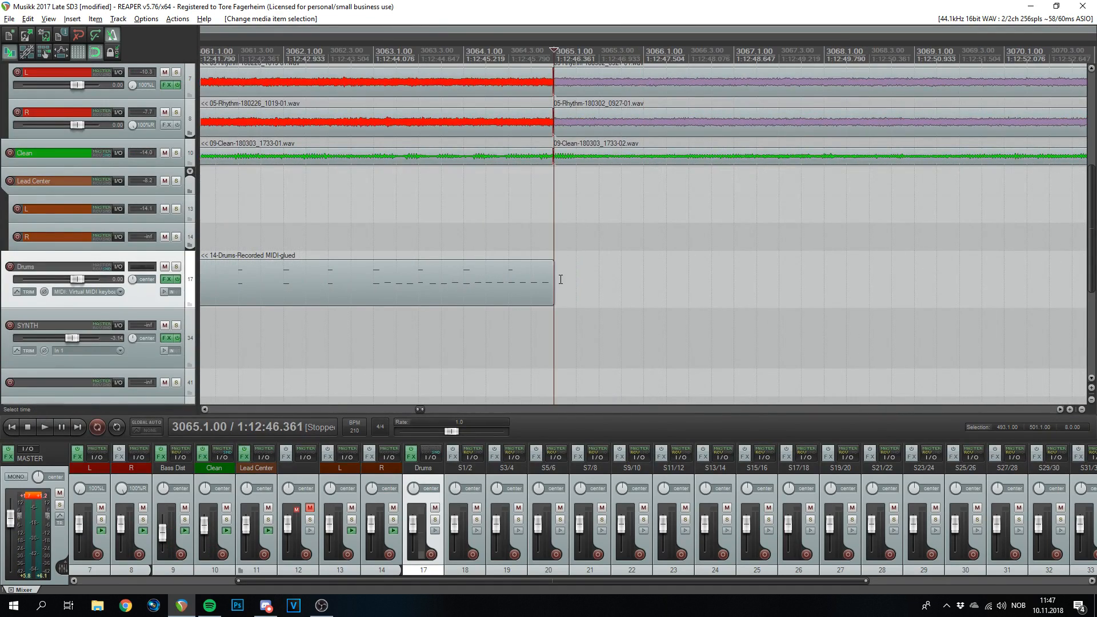
key(ctrl+v)
- In the pasted bar's MIDI editor, copy the C2 notes an eighth note later
double_click(588, 291)
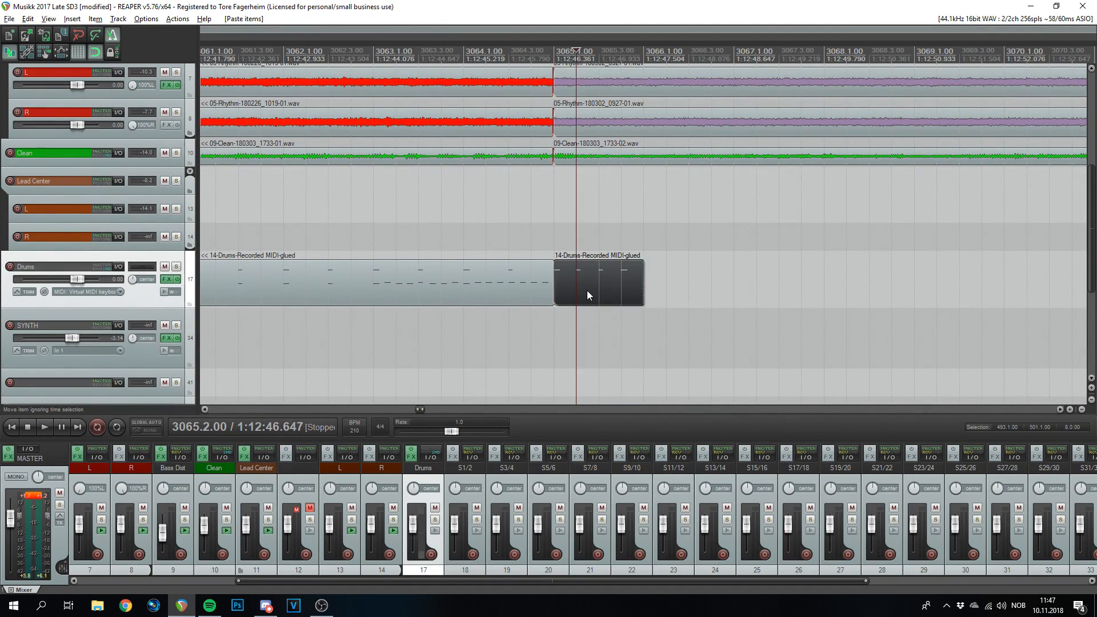
drag(183, 251, 245, 415)
scroll(220, 585, up, 1)
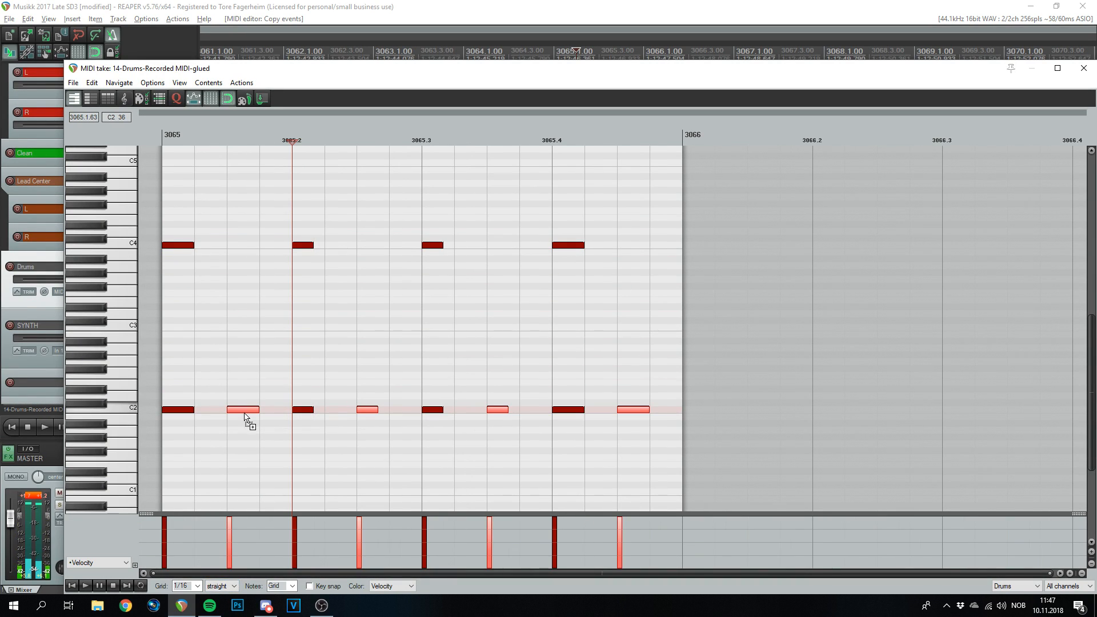
click(169, 139)
key(space)
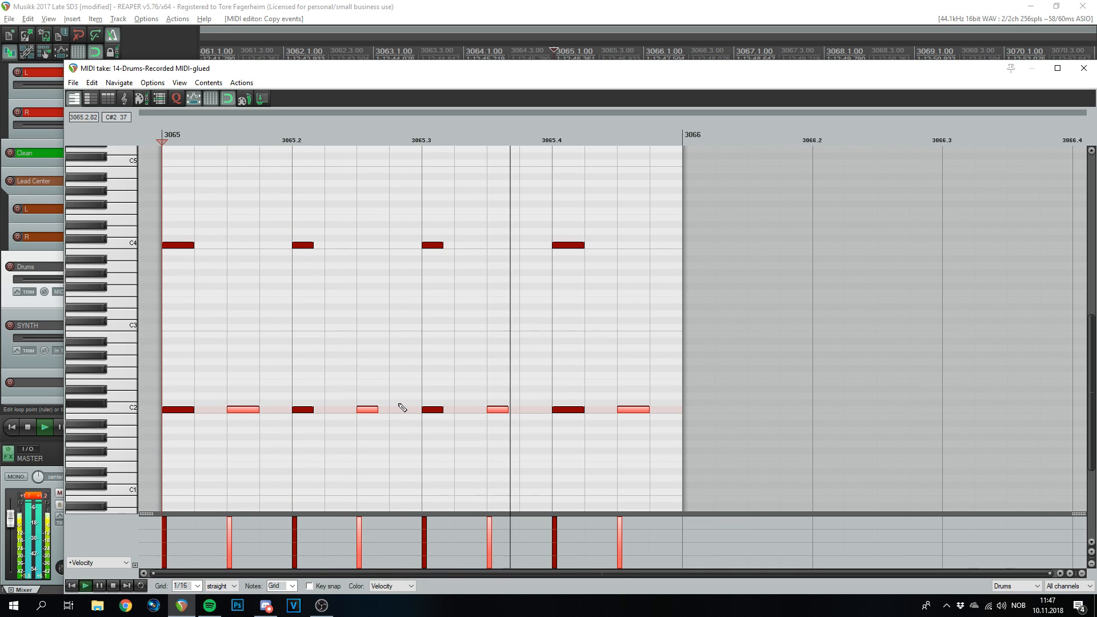
key(ctrl+z)
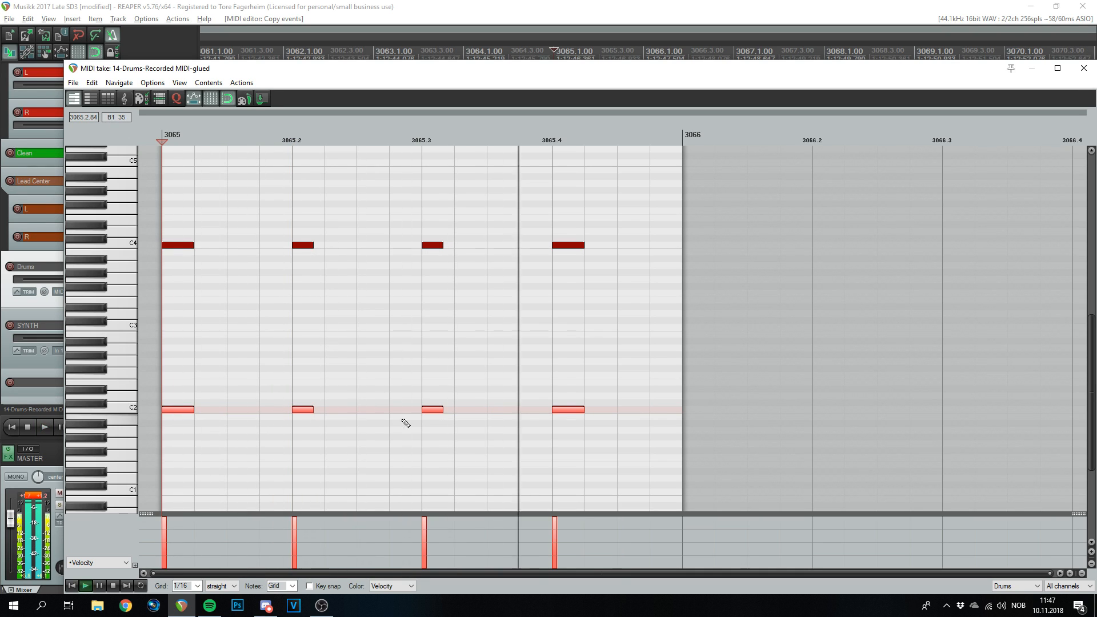
drag(191, 410, 257, 411)
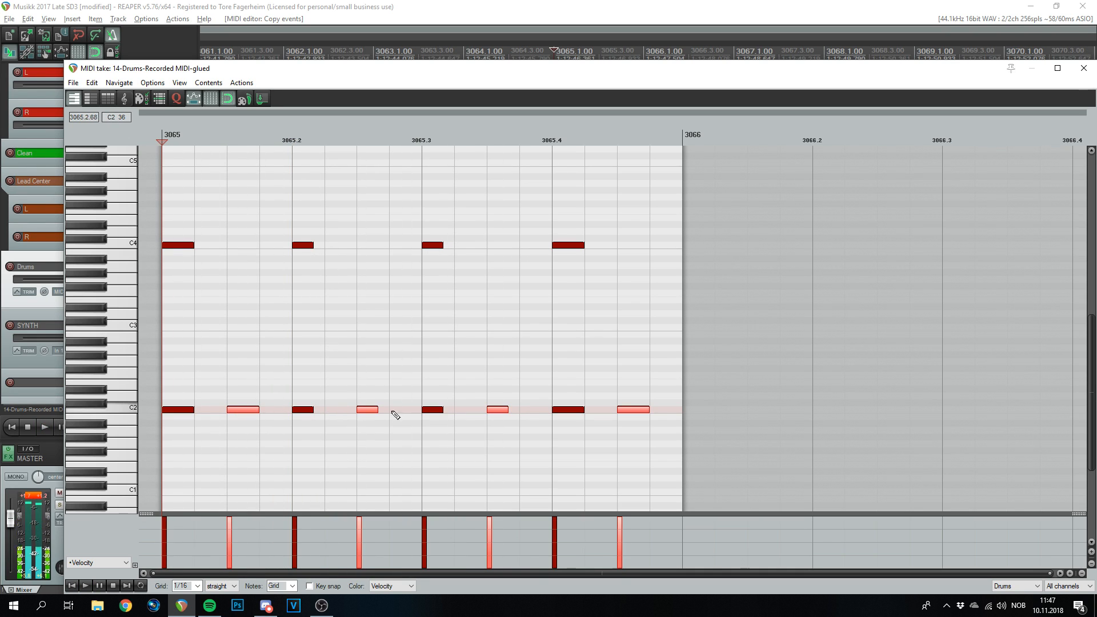
- Replace the C4 notes with higher hits at 3065 and 3065.3, then duplicate the drum item
click(436, 396)
key(space)
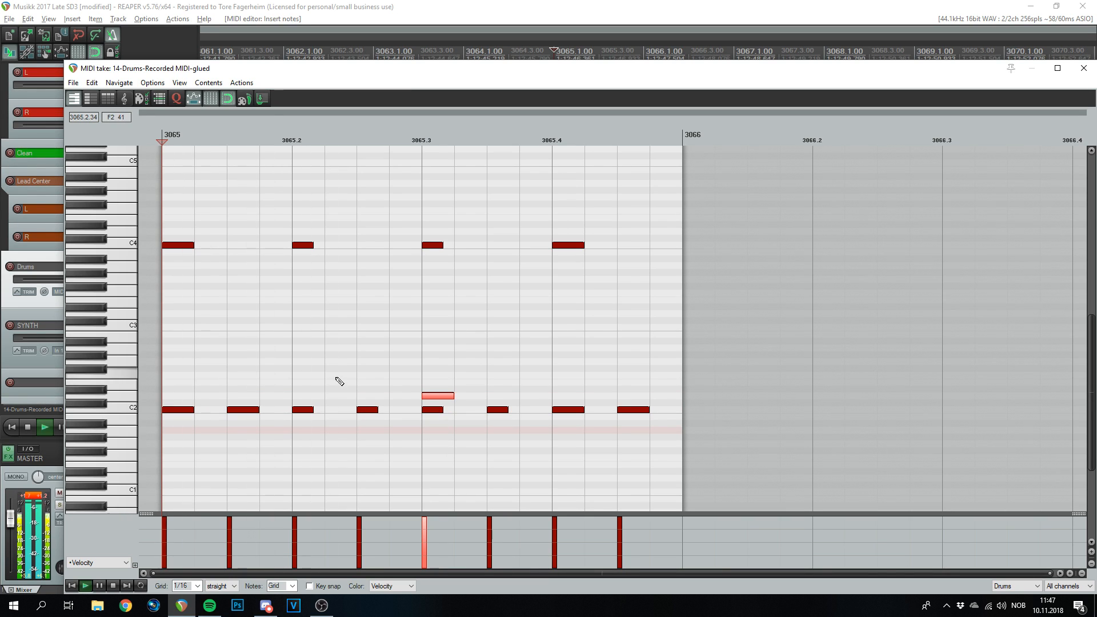
key(space)
key(space)
mouse_move(598, 223)
mouse_down()
mouse_move(184, 280)
mouse_move(181, 320)
mouse_up()
key(Delete)
click(446, 320)
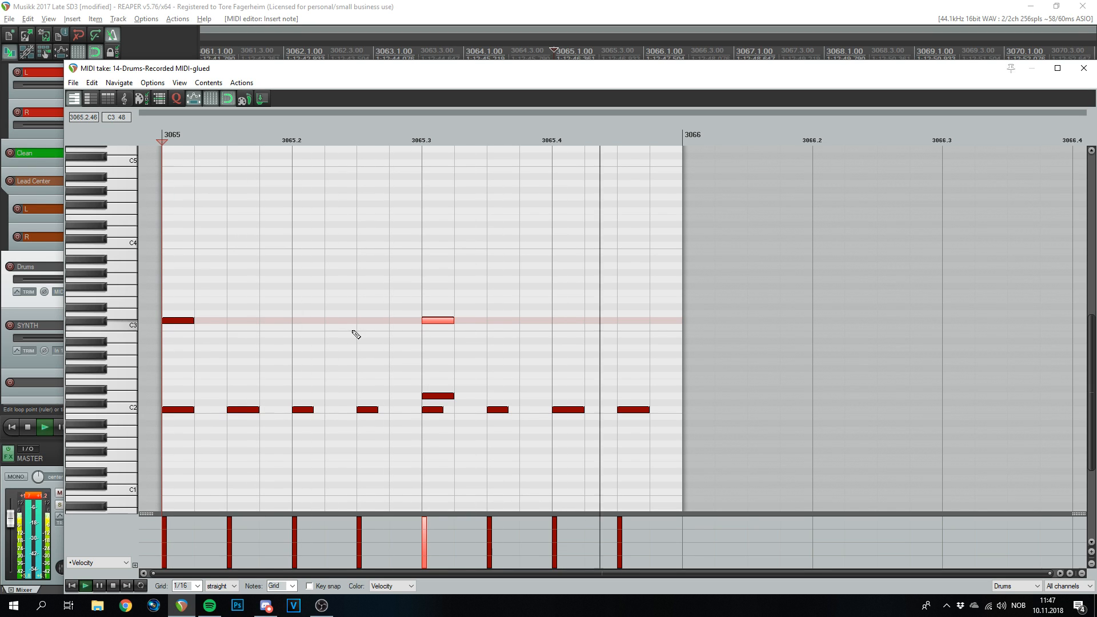
key(space)
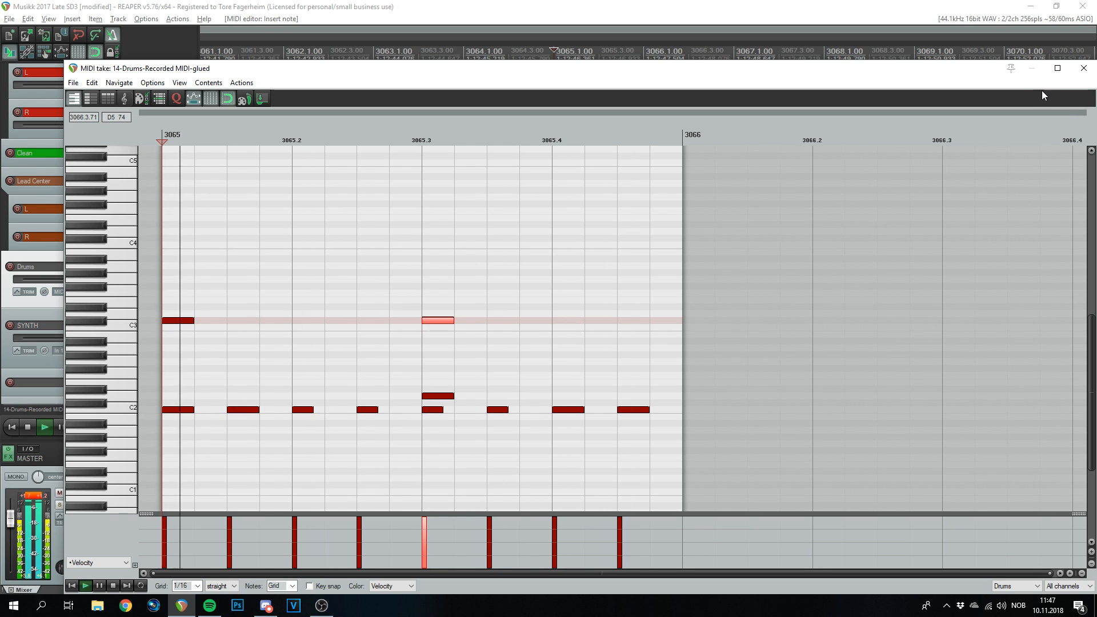
click(1083, 67)
key(space)
- Duplicate the one-bar drum item once more and glue the repeats from bar 3065 into one item
key(ctrl+d)
key(ctrl+d)
key(ctrl+d)
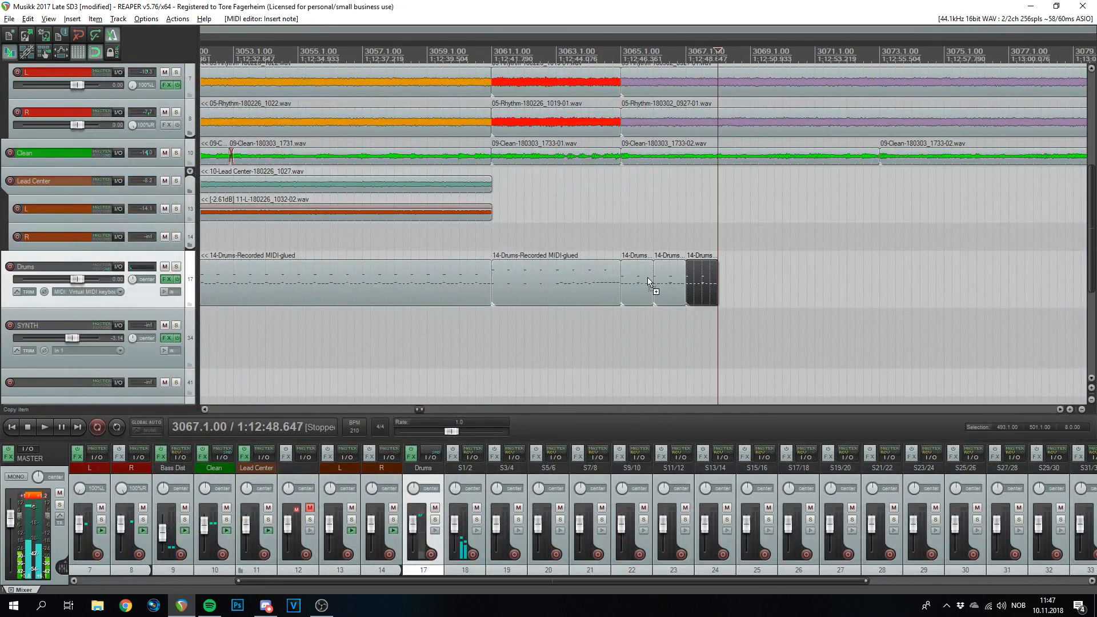
click(603, 61)
key(space)
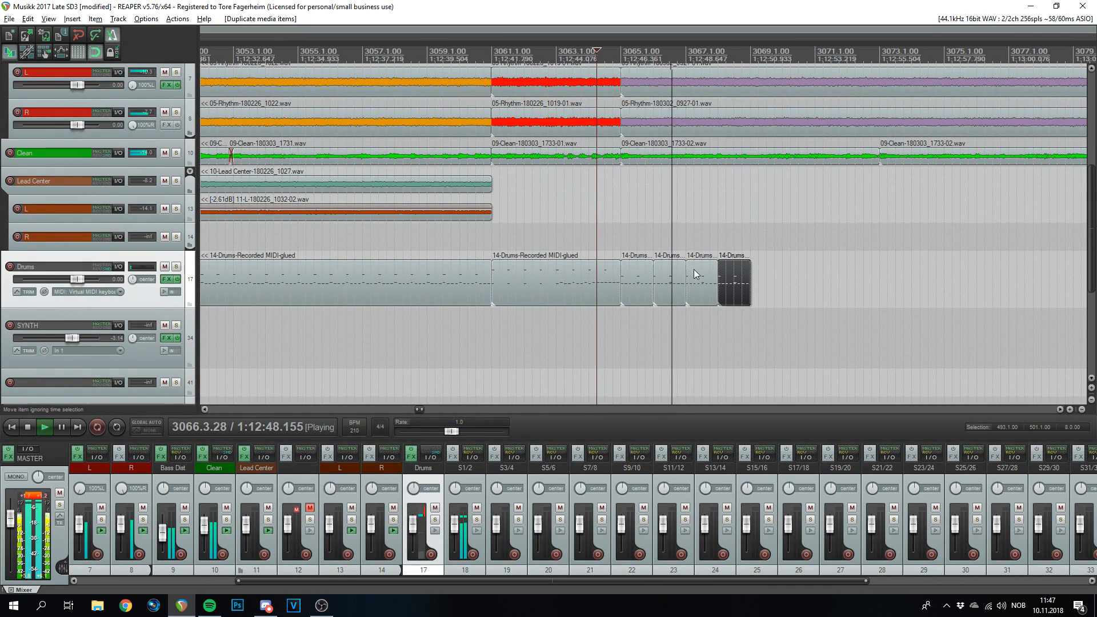
scroll(777, 324, up, 3)
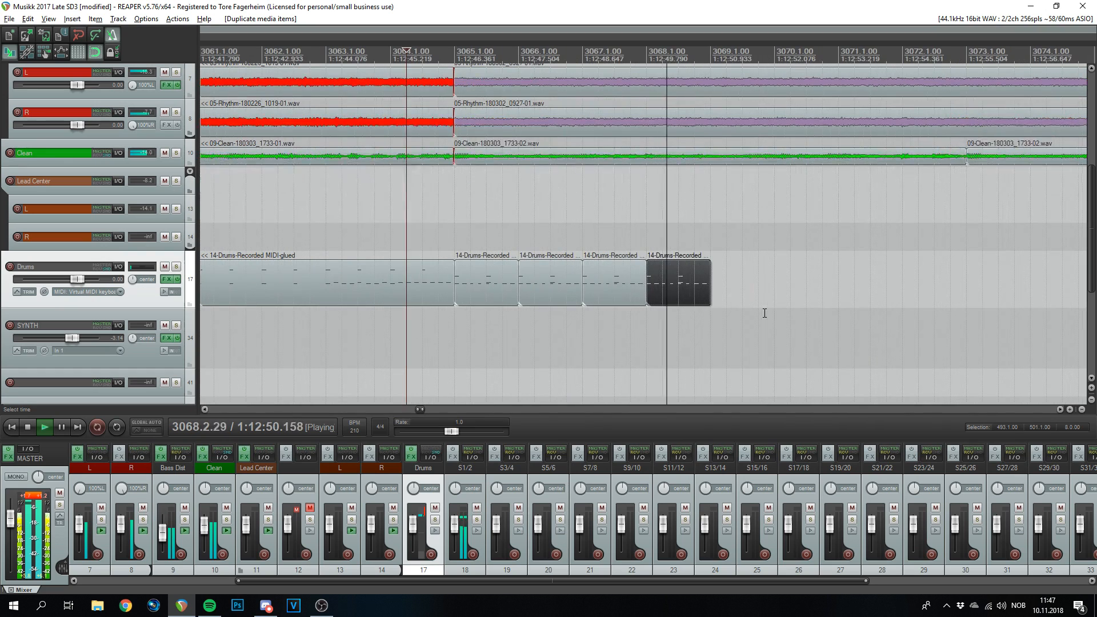
drag(609, 339, 493, 269)
key(ctrl+g)
- Open the glued item's notes on a straight grid and play from bar 3065
double_click(526, 294)
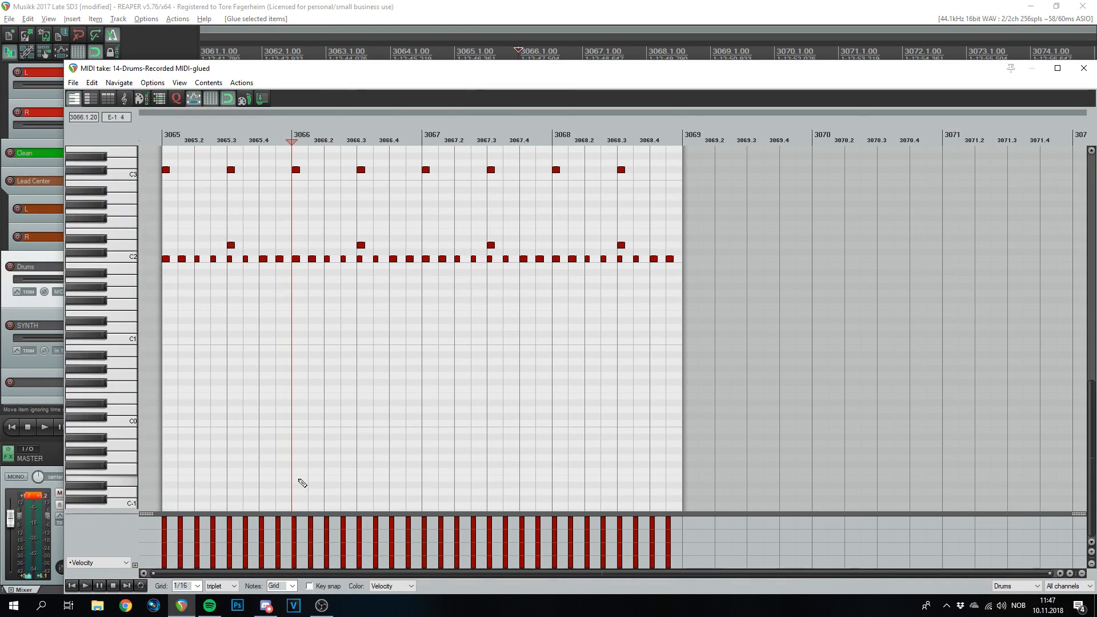
click(232, 585)
click(223, 595)
click(167, 139)
scroll(263, 282, up, 5)
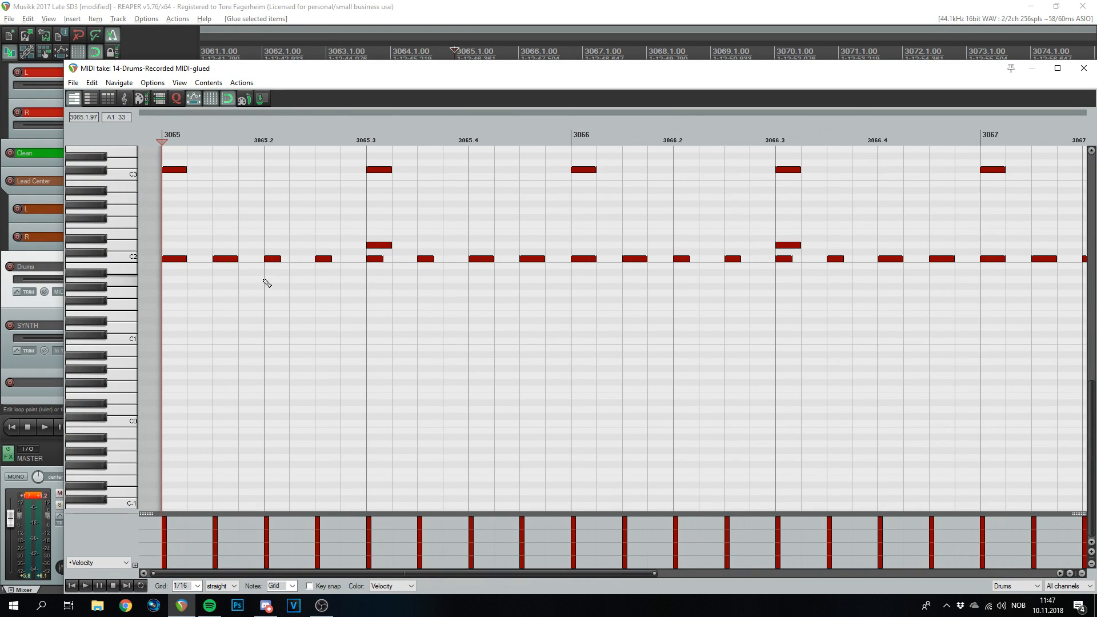
key(space)
scroll(472, 278, down, 3)
key(space)
- Erase the C2 hits at 3066.3, 3067.3 and 3068.3, then audition the pattern
drag(428, 261, 428, 246)
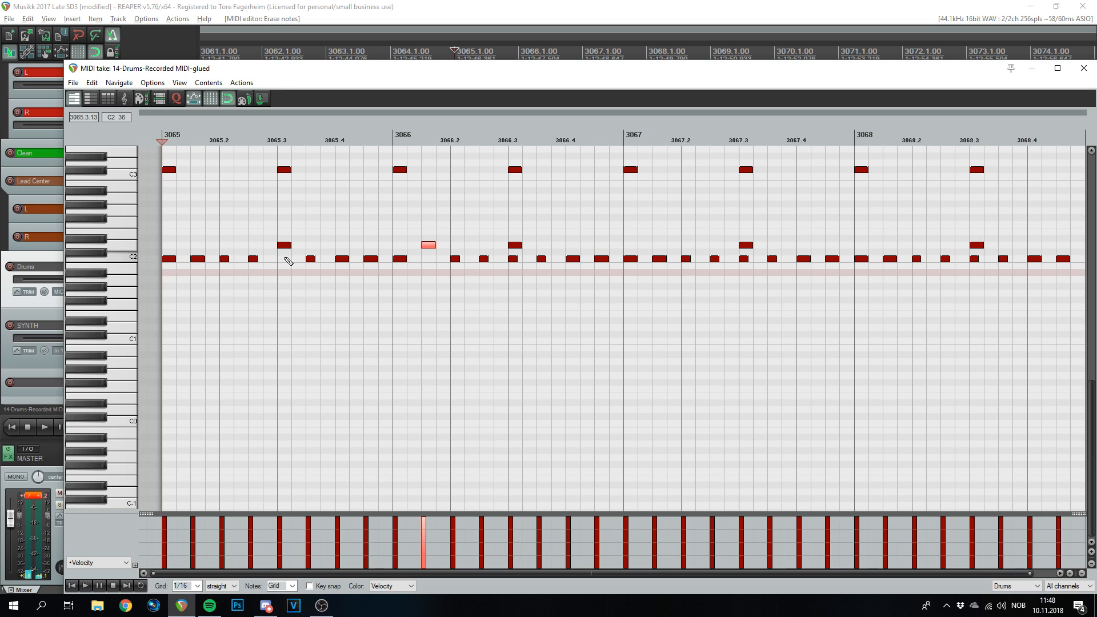
click(513, 259)
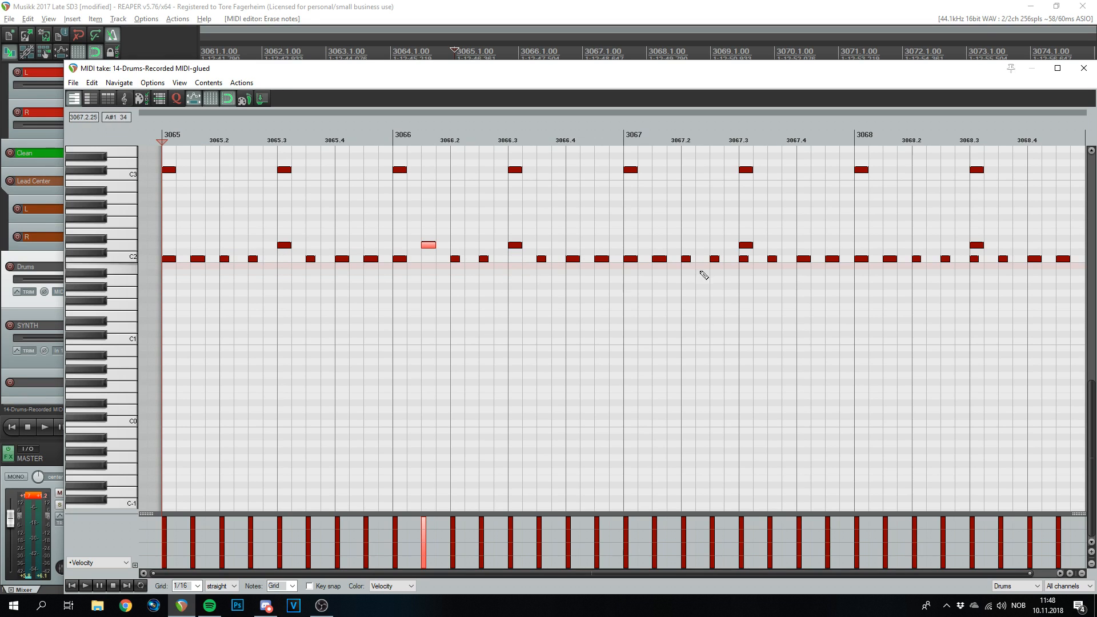
click(743, 258)
click(975, 259)
scroll(914, 277, down, 2)
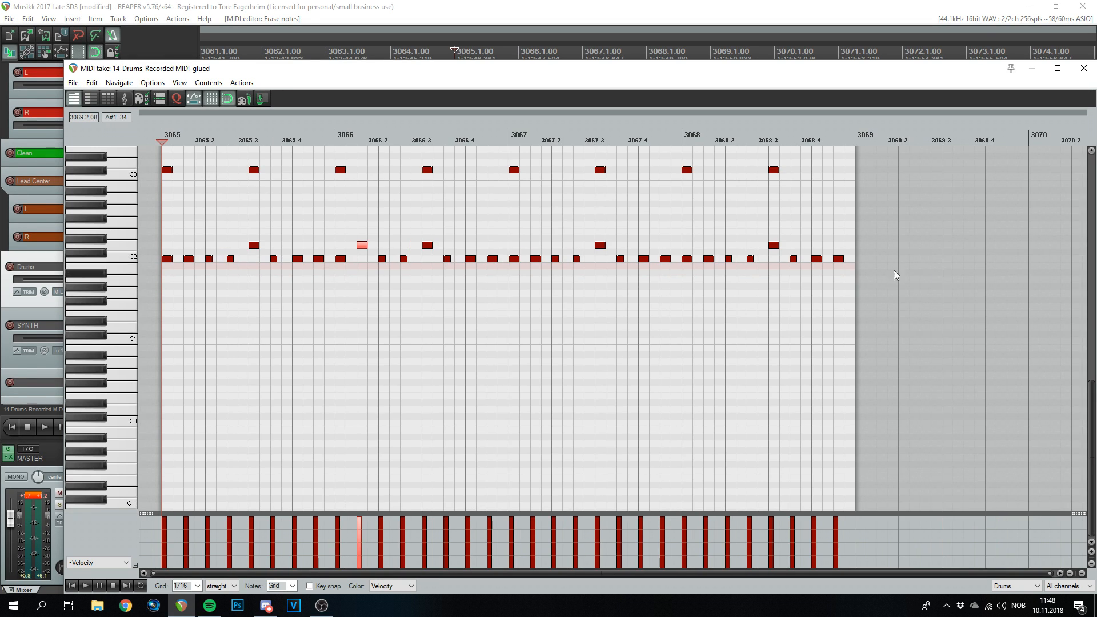
key(space)
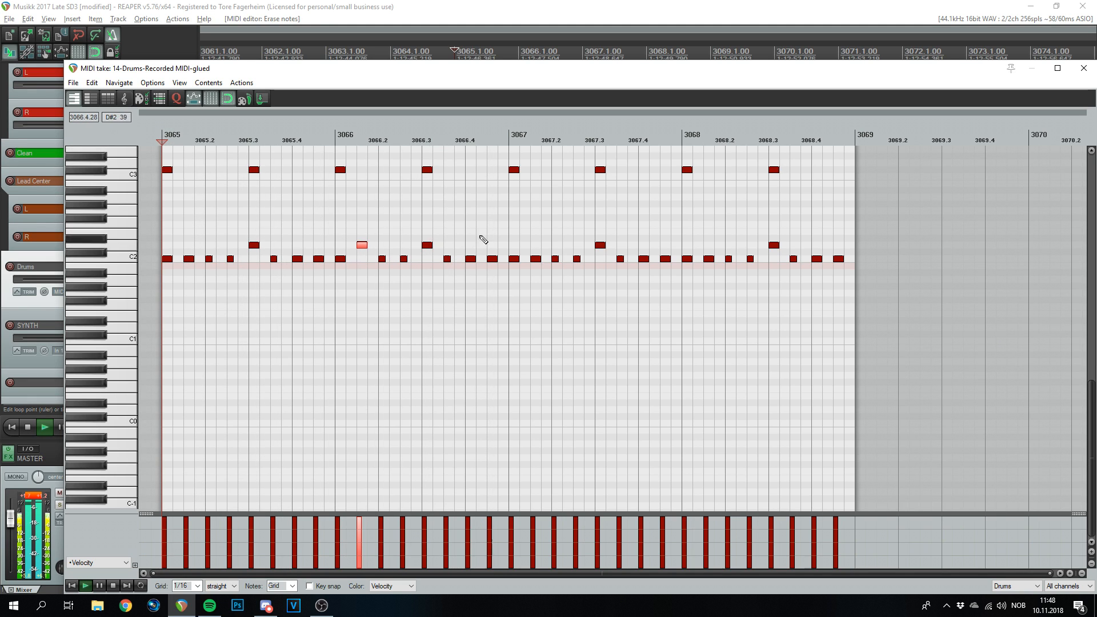
key(space)
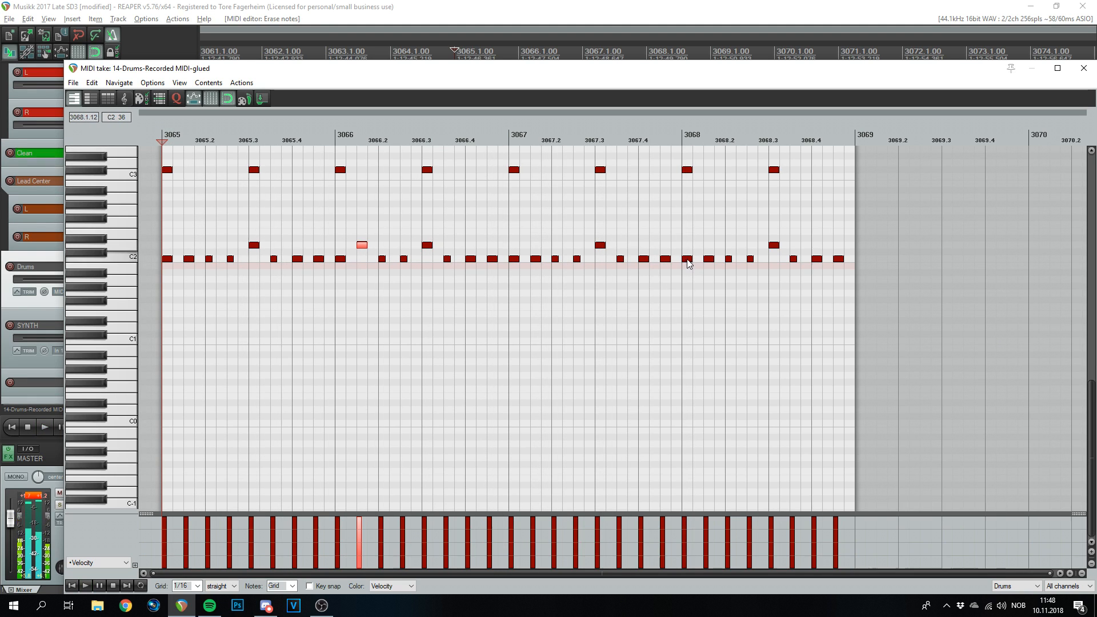
- Move hits up to the D2 row at 3067.4 and 3068.4, auditioning between edits
drag(687, 259, 688, 246)
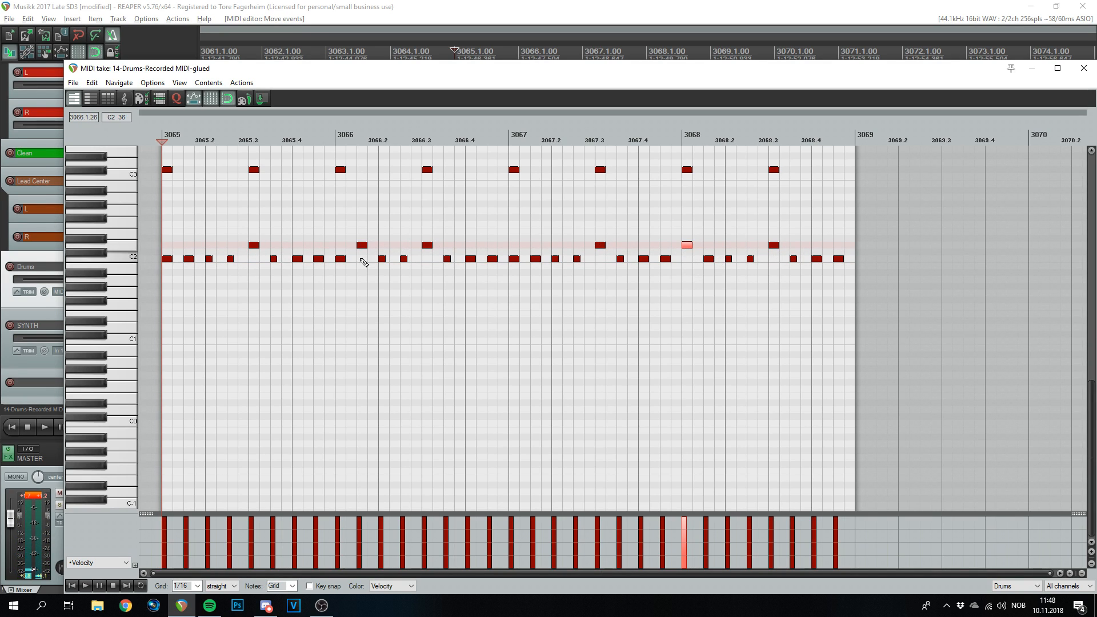
key(space)
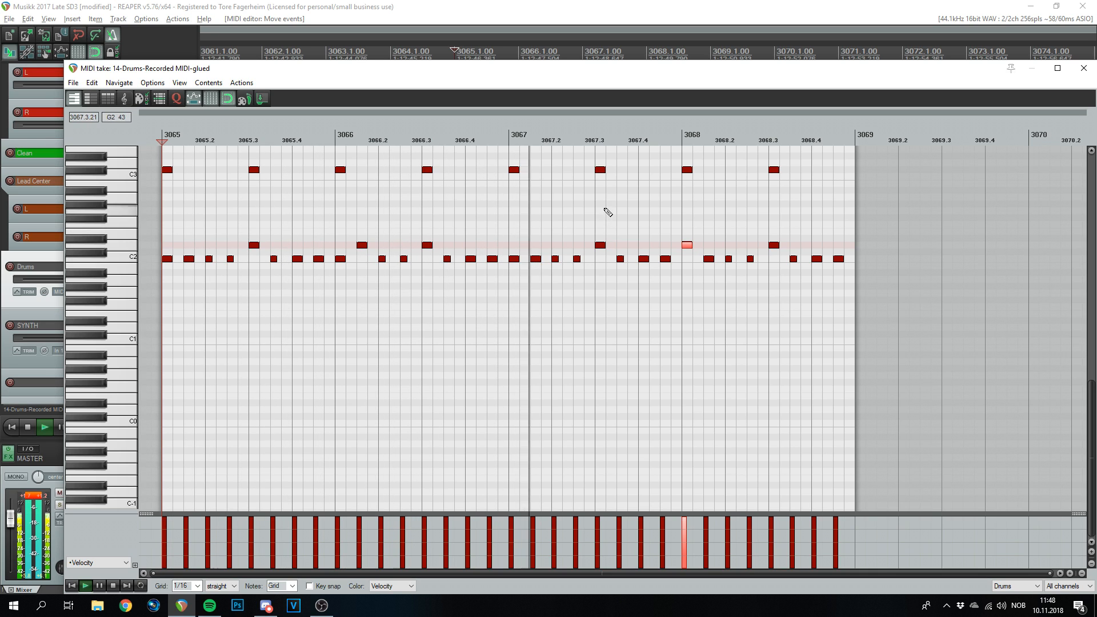
key(space)
drag(689, 246, 665, 245)
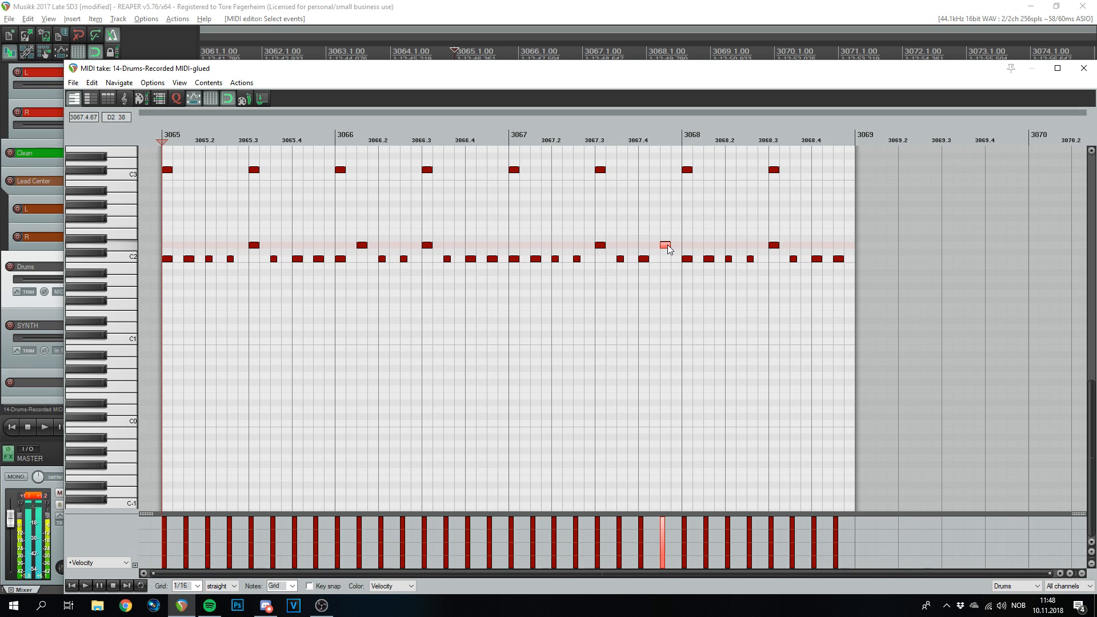
key(space)
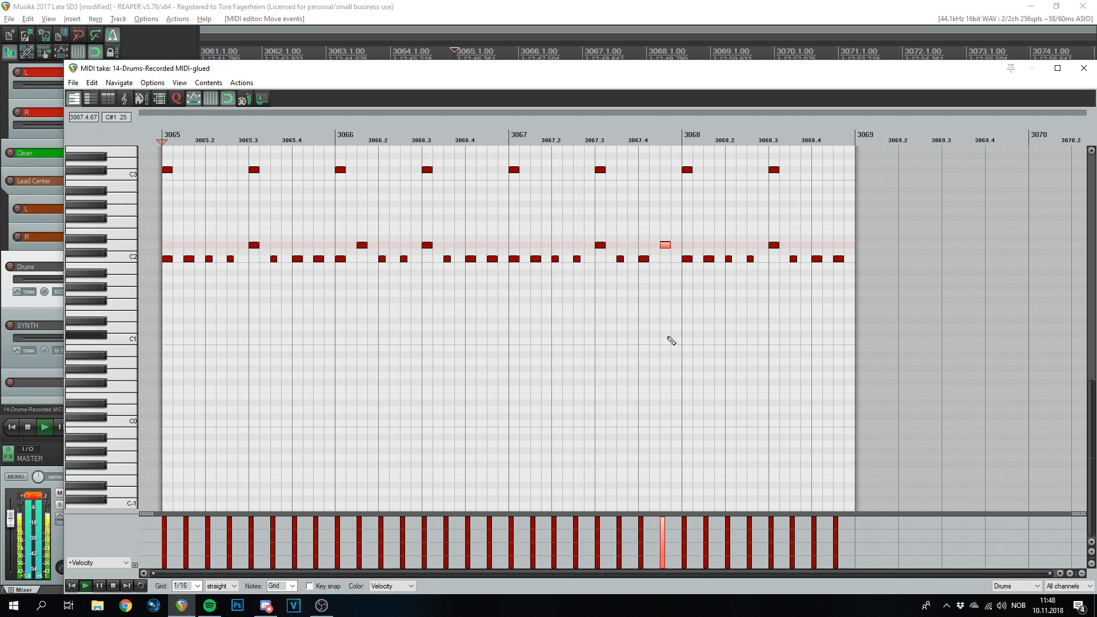
key(space)
drag(813, 259, 815, 245)
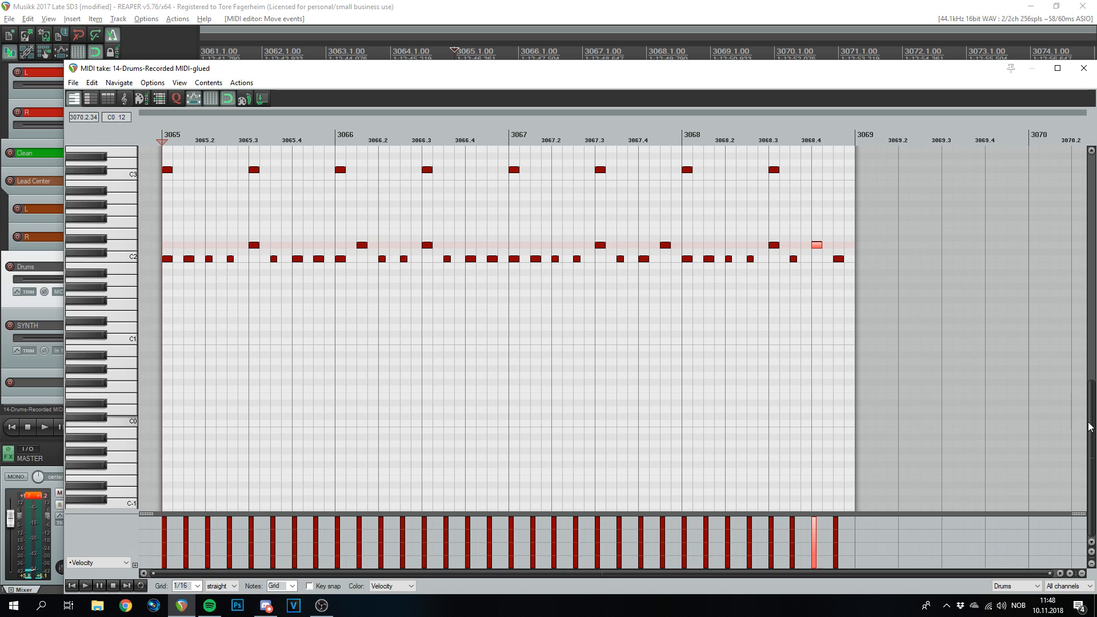
scroll(244, 260, up, 4)
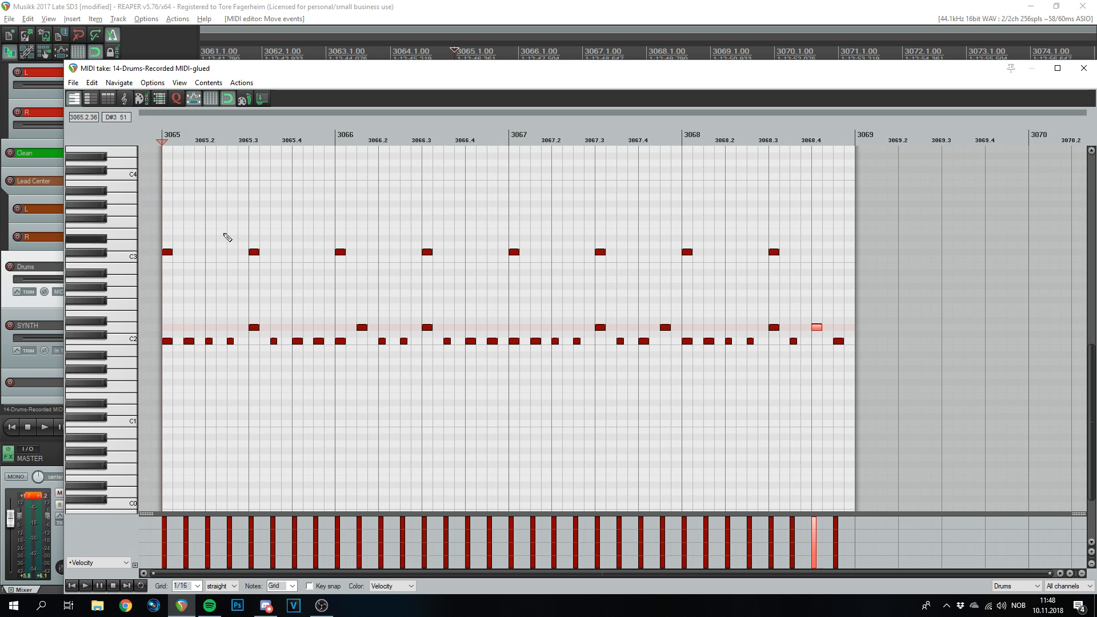
- Replace the first C3 hit with G3 at 3065 and add higher hits at 3066.2, 3067.4 and 3068.4
drag(169, 226, 169, 212)
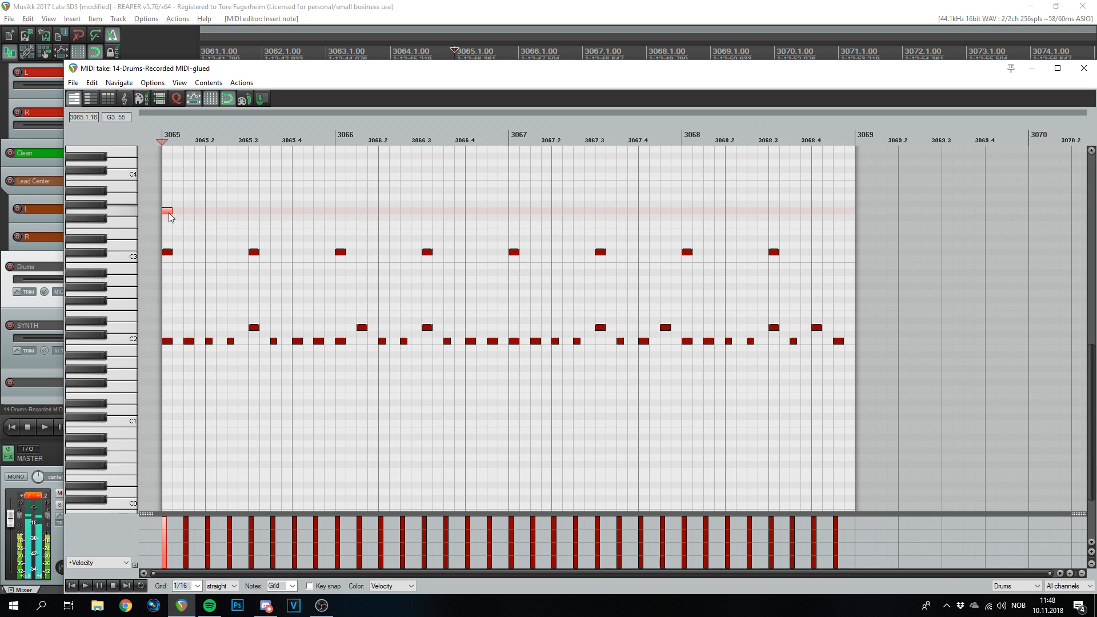
right_click(171, 253)
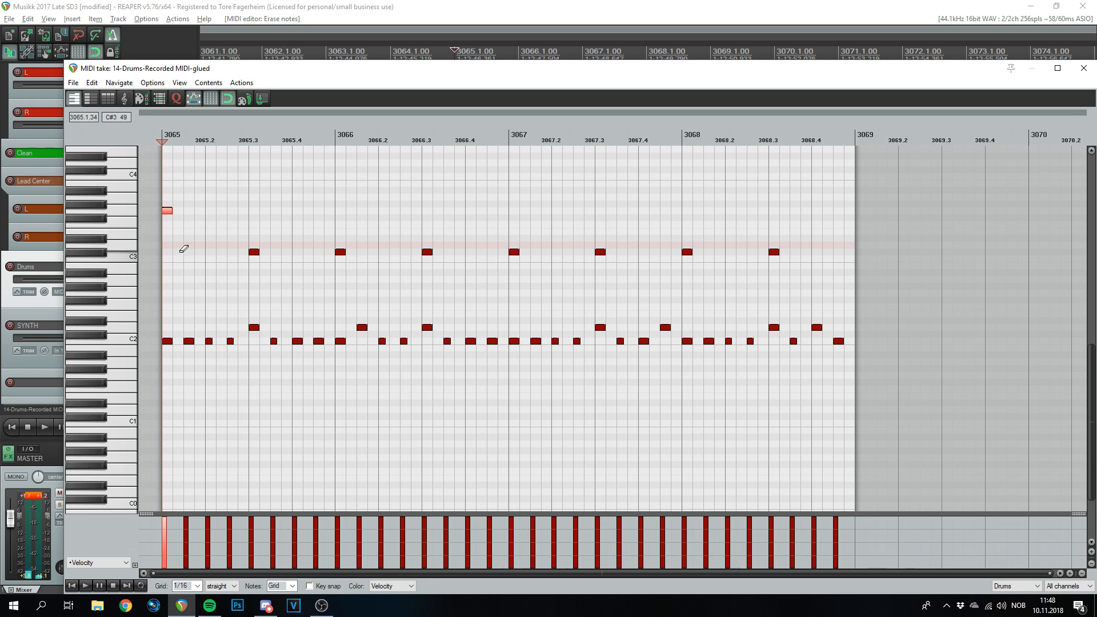
click(363, 232)
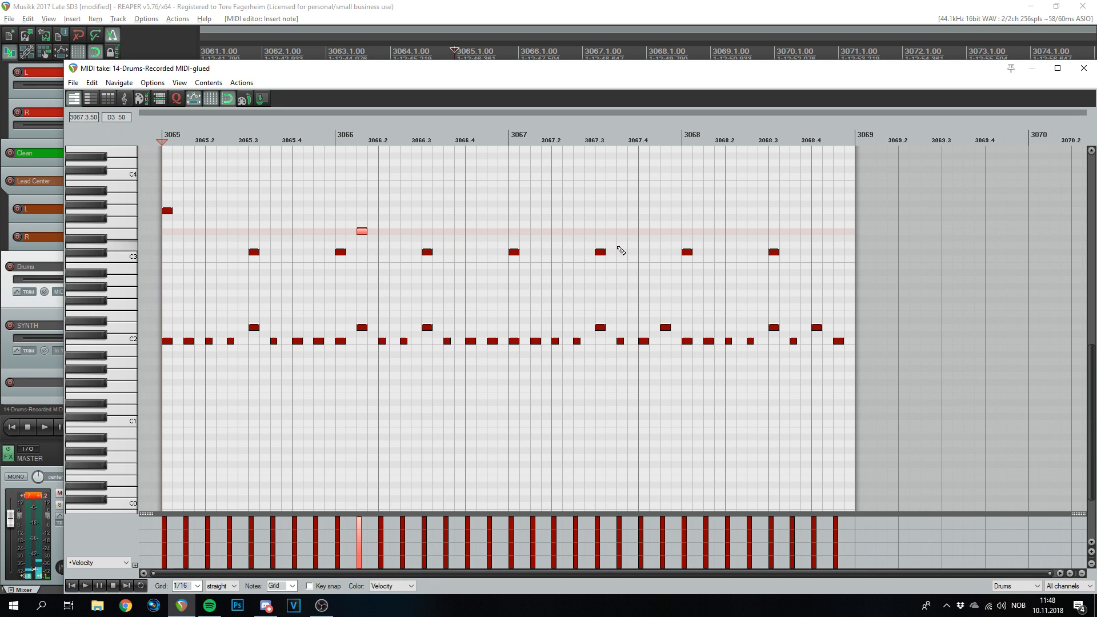
click(666, 231)
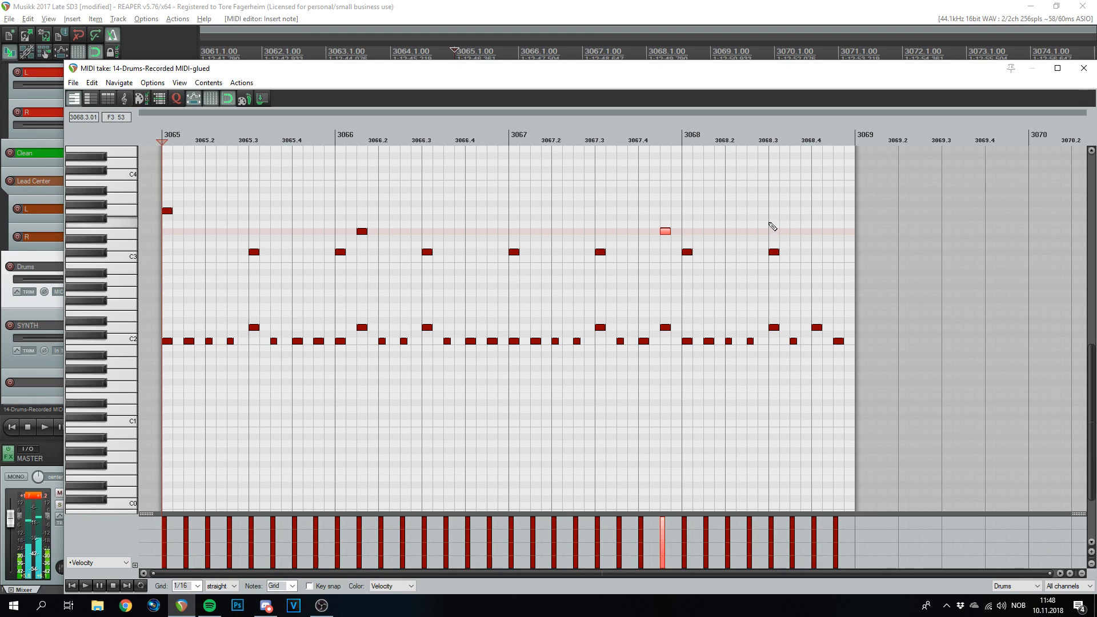
click(817, 211)
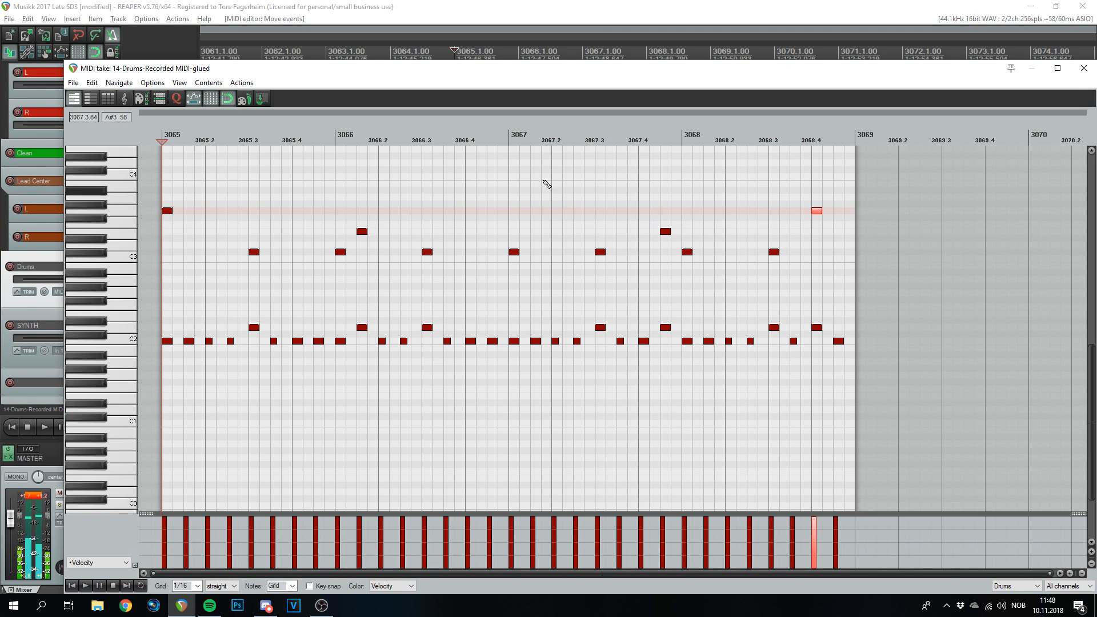
key(space)
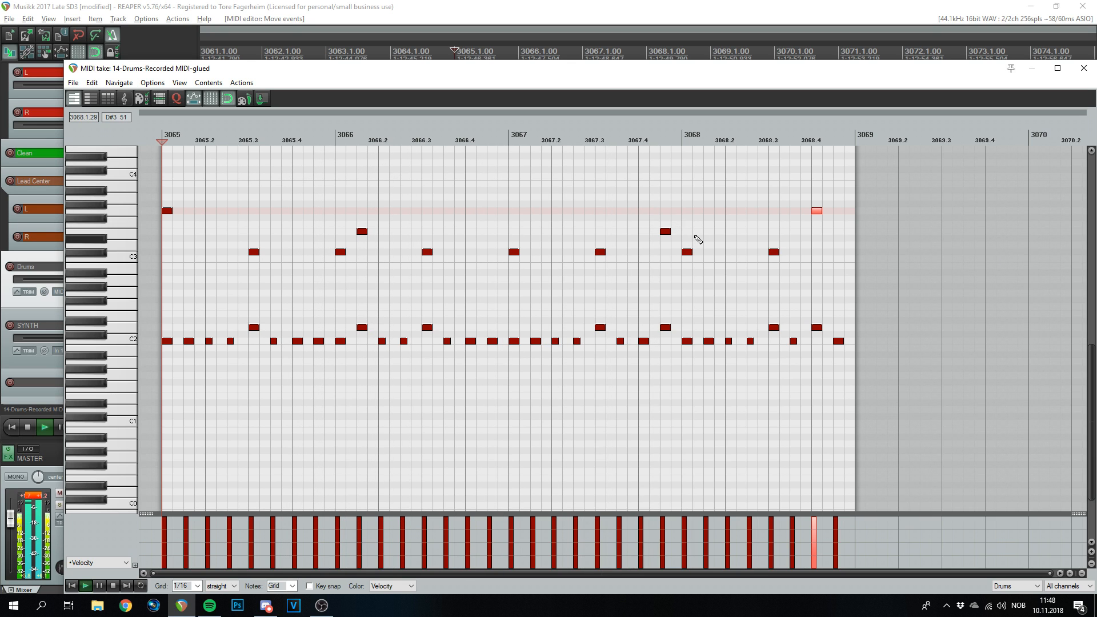
- Repeat the four-bar drum item three times along the Drums track
click(1084, 70)
scroll(657, 274, down, 5)
key(ctrl+d)
key(ctrl+d)
key(ctrl+d)
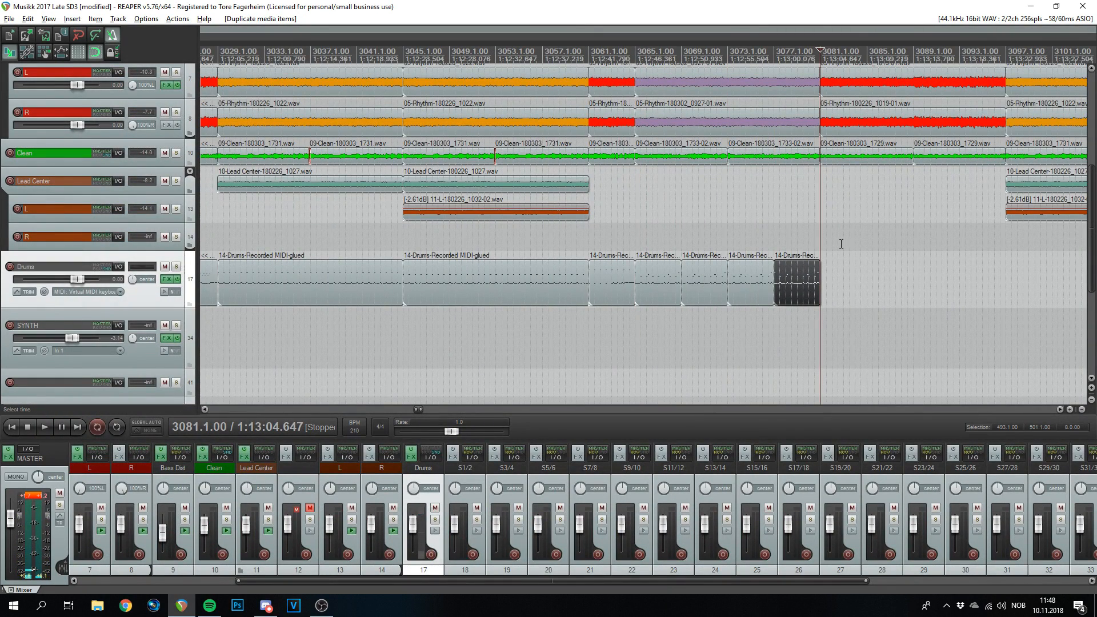
- Glue the four drum items from bar 3065 to 3081 into one and play them from about 3061
drag(804, 247, 657, 289)
key(ctrl+g)
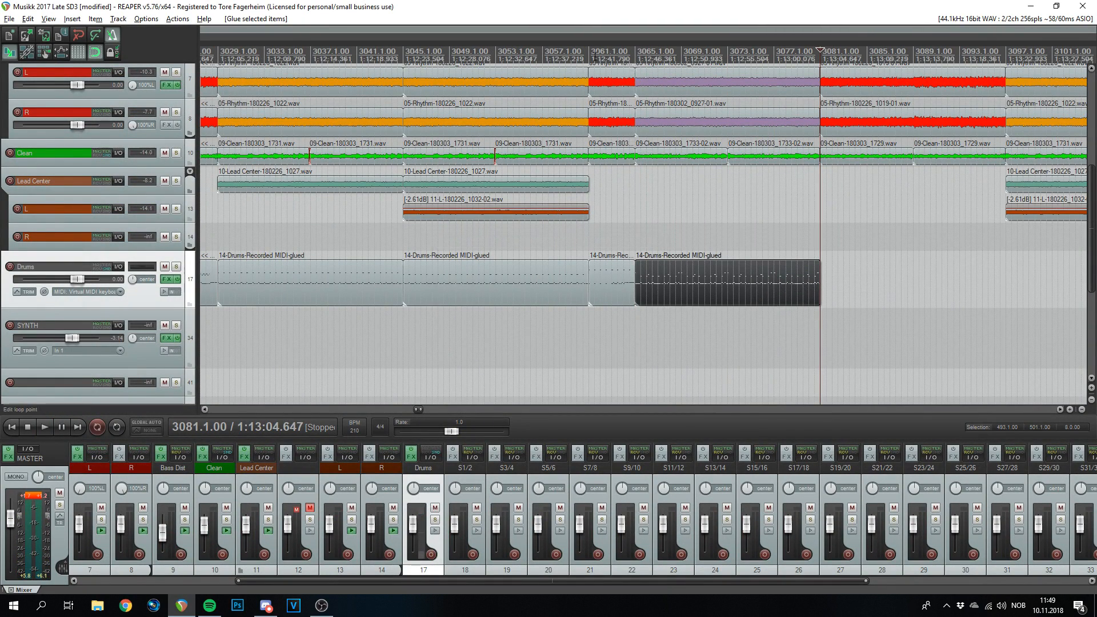
click(588, 40)
key(space)
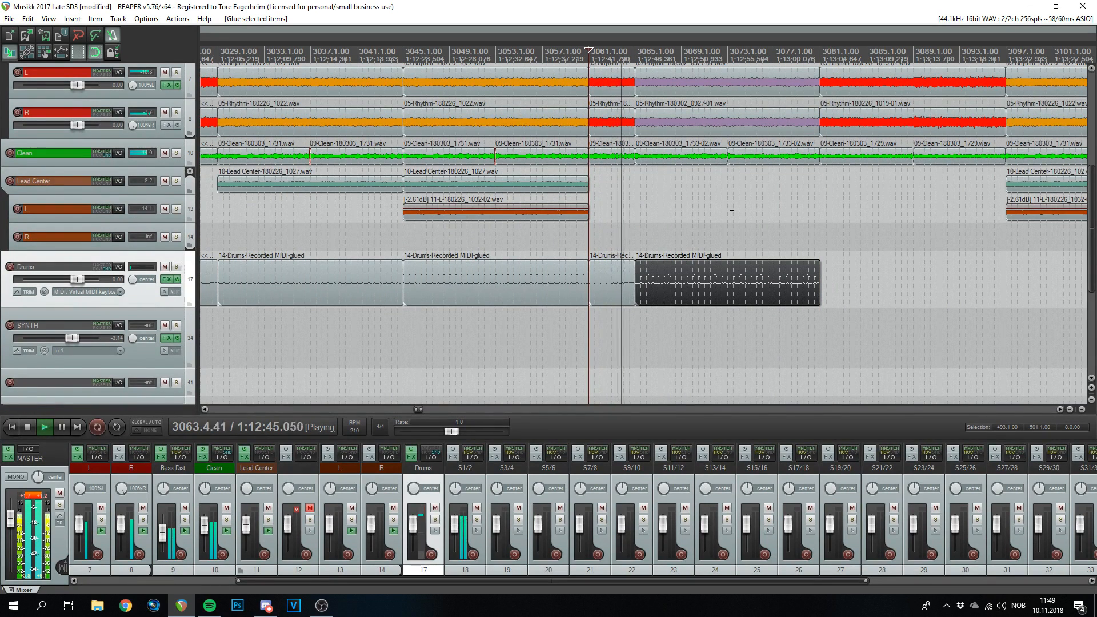
scroll(762, 224, up, 3)
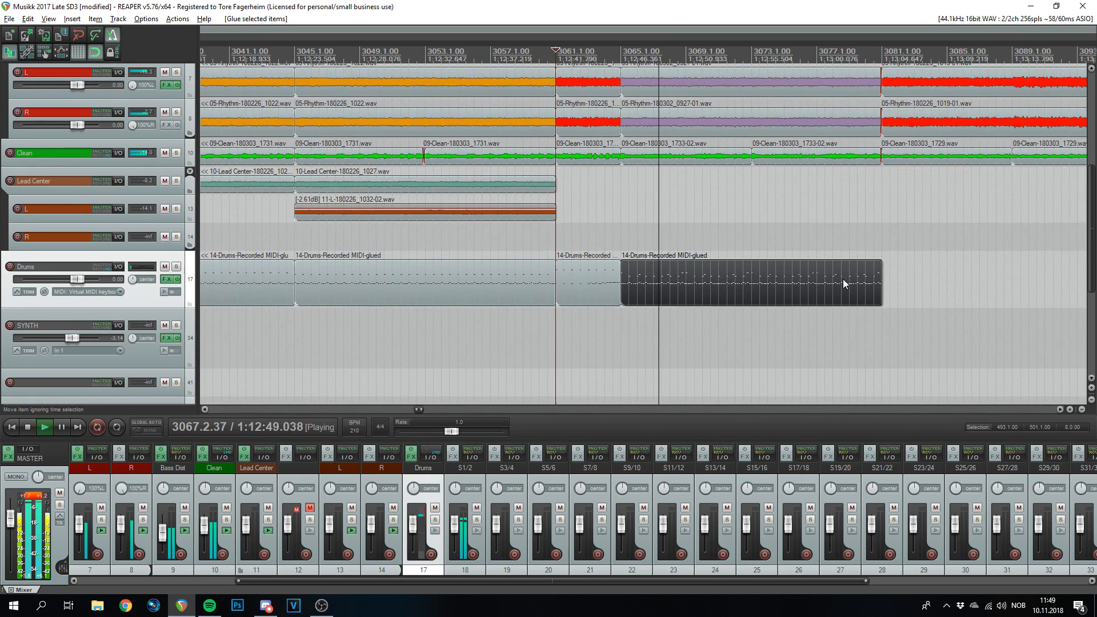
scroll(842, 279, down, 3)
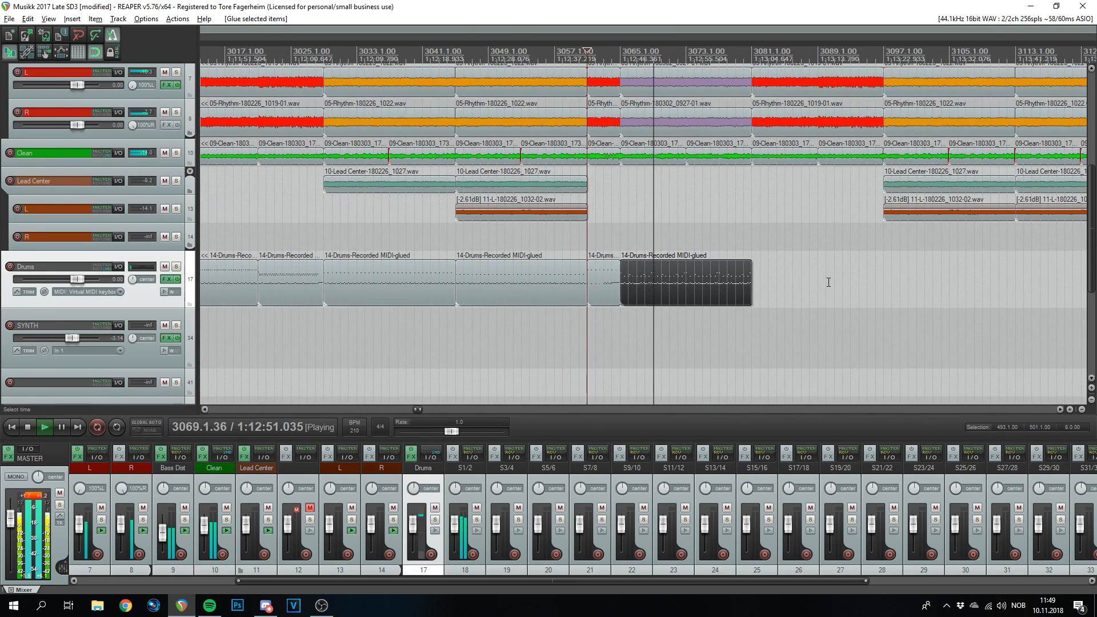
scroll(824, 282, down, 1)
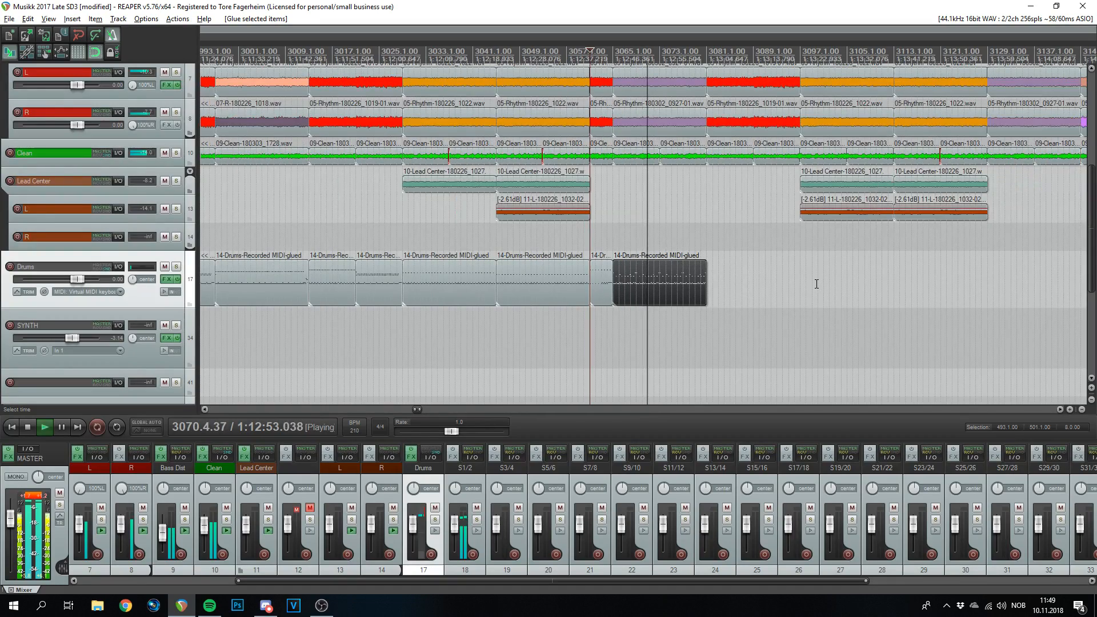
scroll(816, 284, up, 4)
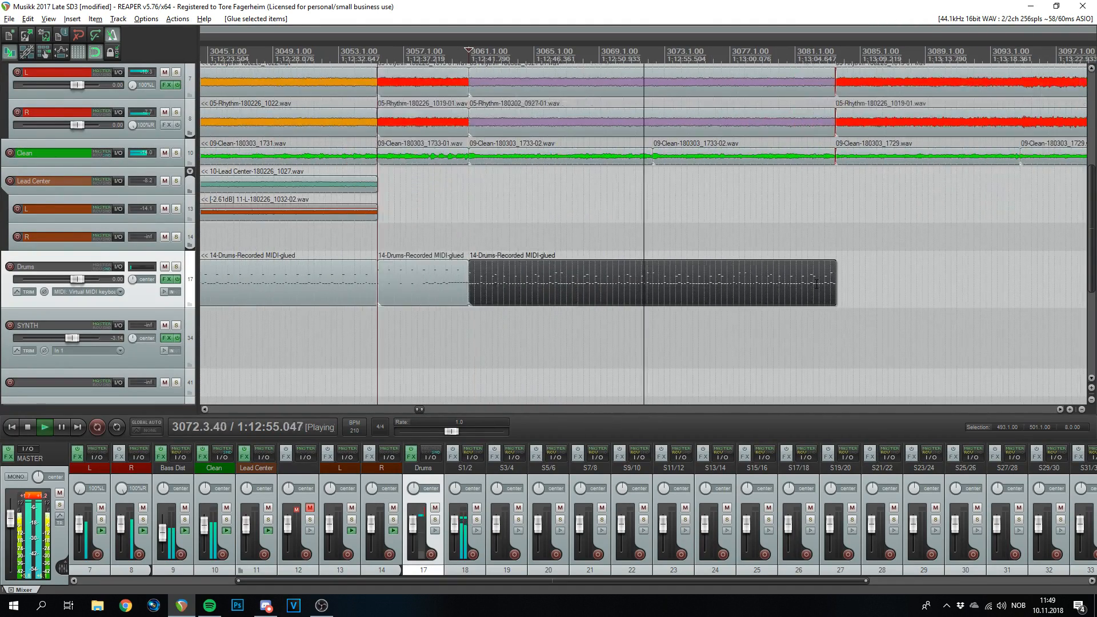
scroll(817, 284, down, 3)
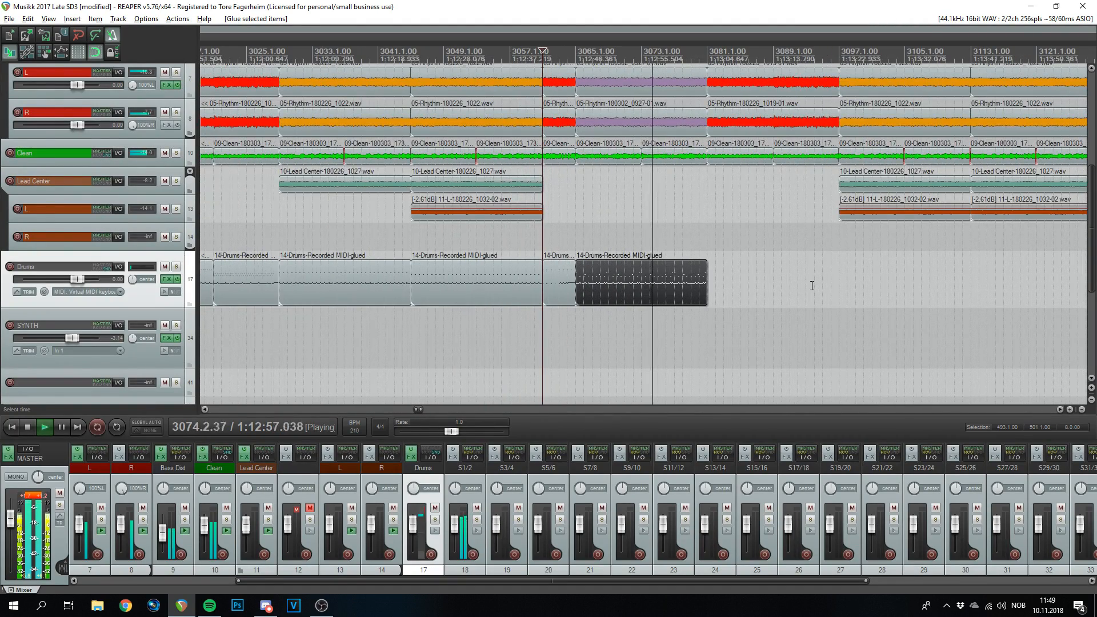
scroll(812, 285, down, 1)
scroll(802, 289, up, 2)
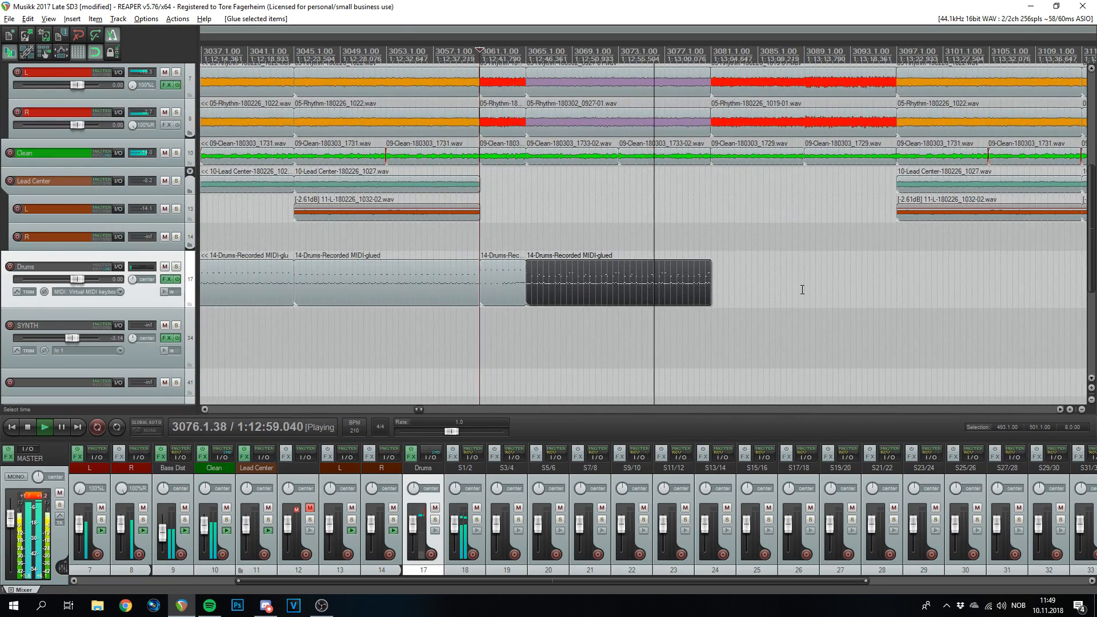
scroll(802, 289, down, 3)
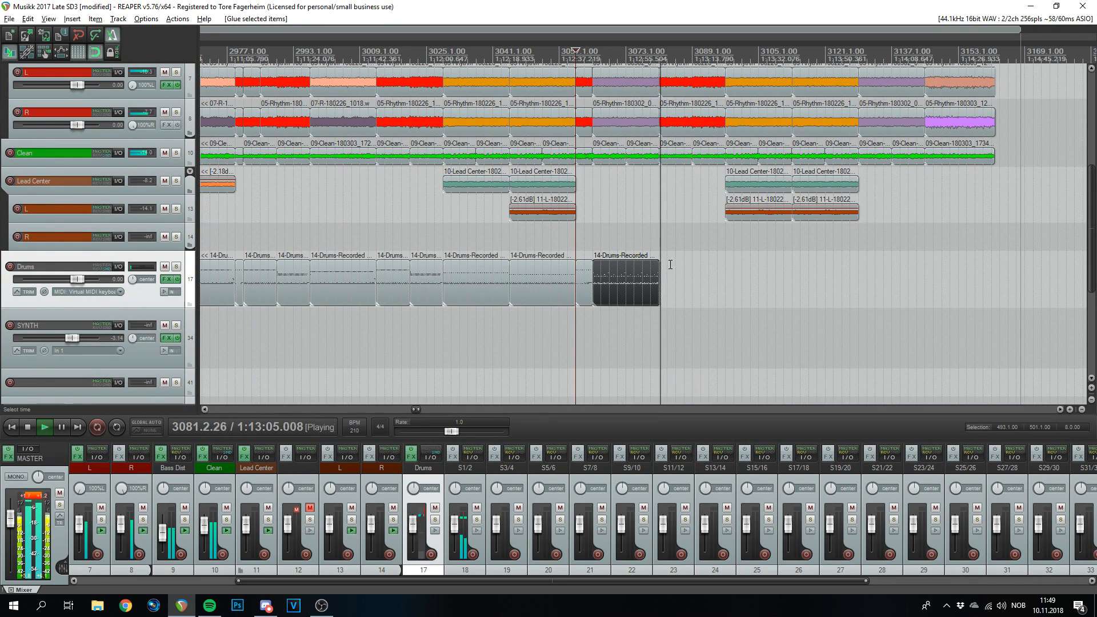
key(space)
- Copy the glued drum item to start at bar 3081, extending the Drums track to 3097
click(662, 55)
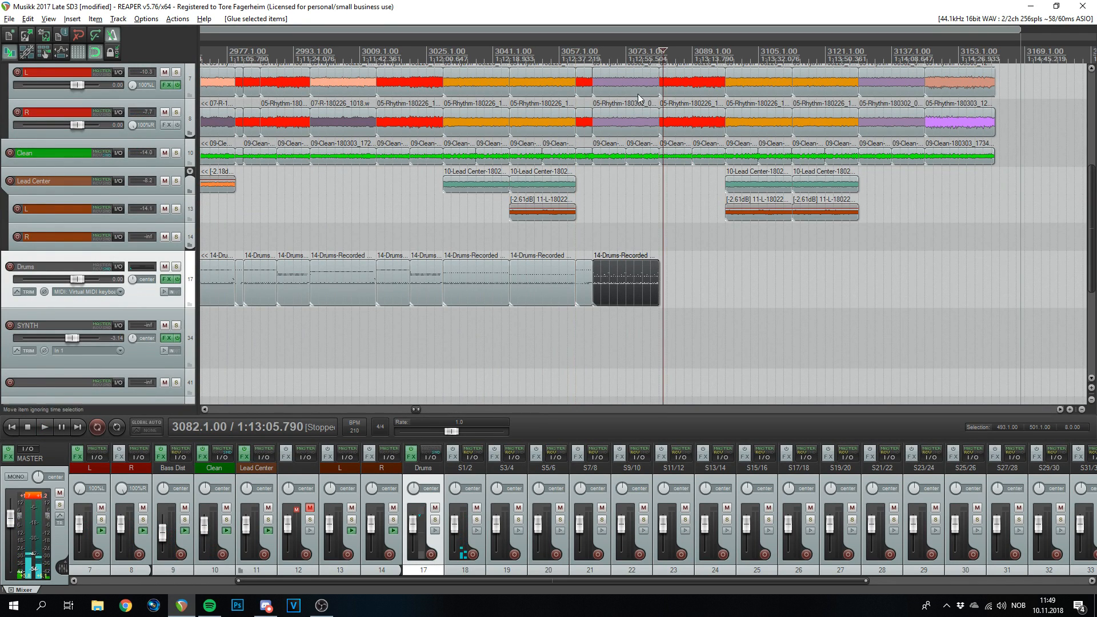
click(380, 55)
key(space)
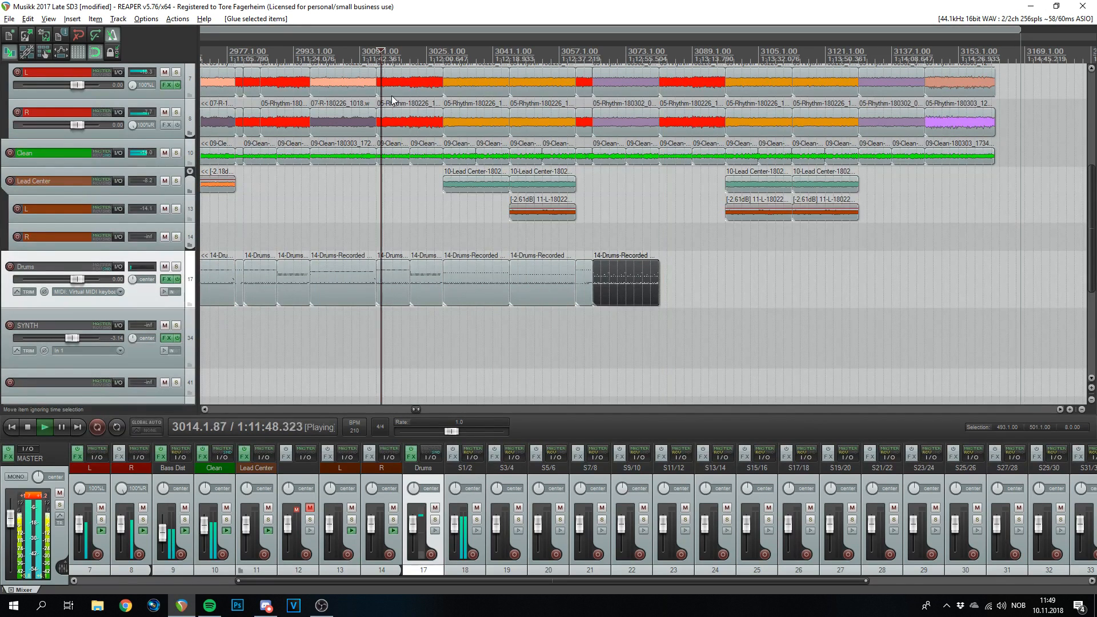
drag(430, 337, 680, 290)
click(658, 55)
scroll(658, 55, up, 8)
drag(763, 285, 727, 269)
click(674, 55)
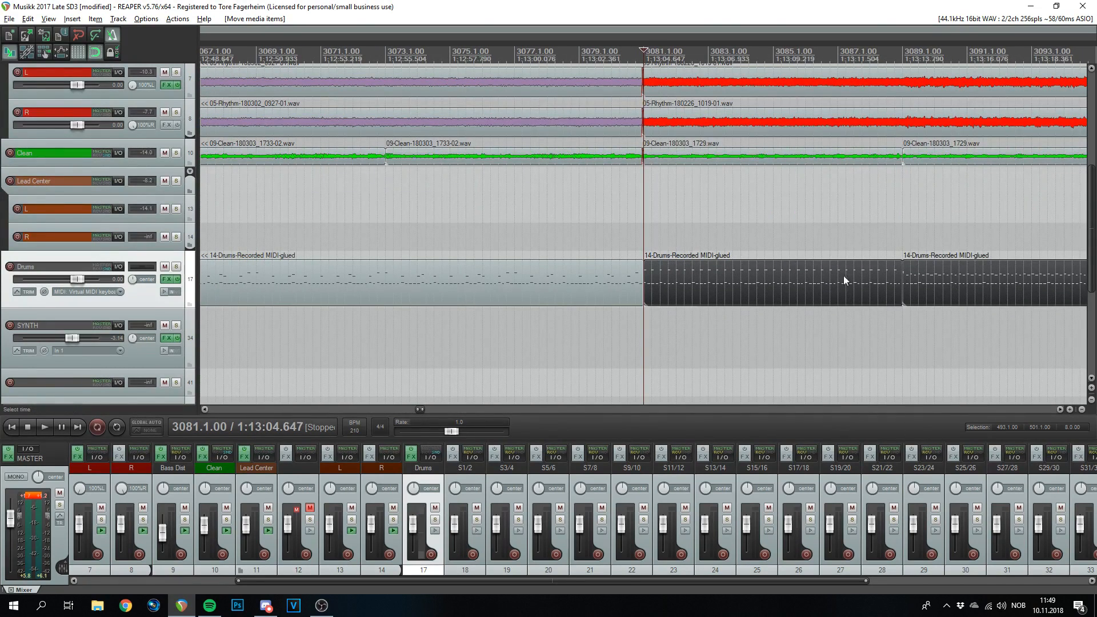
scroll(850, 312, down, 4)
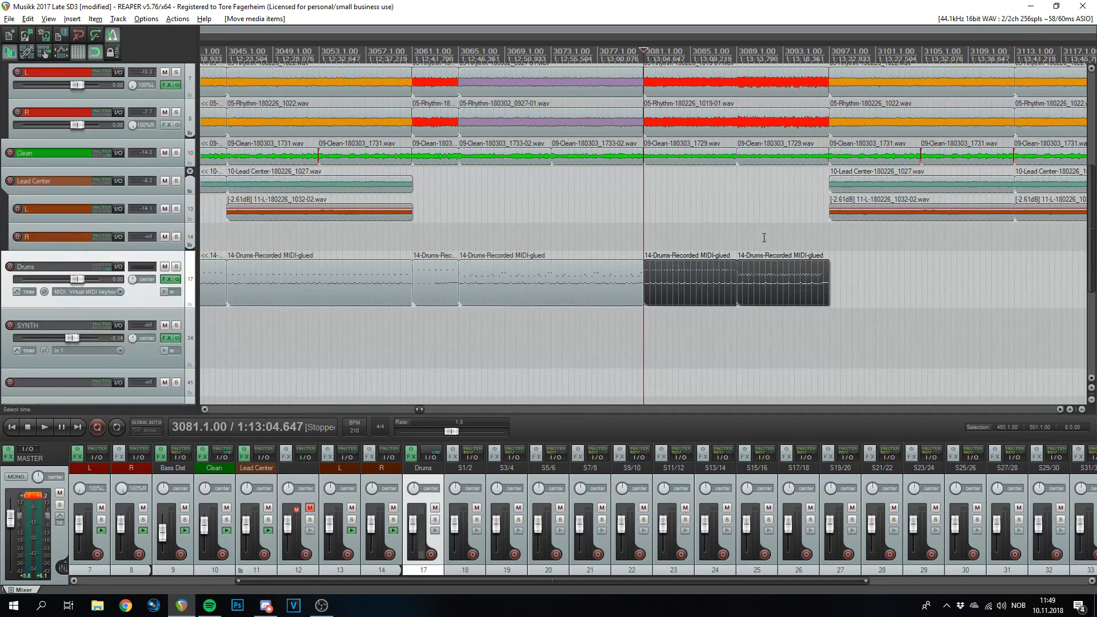
click(801, 247)
scroll(596, 182, down, 4)
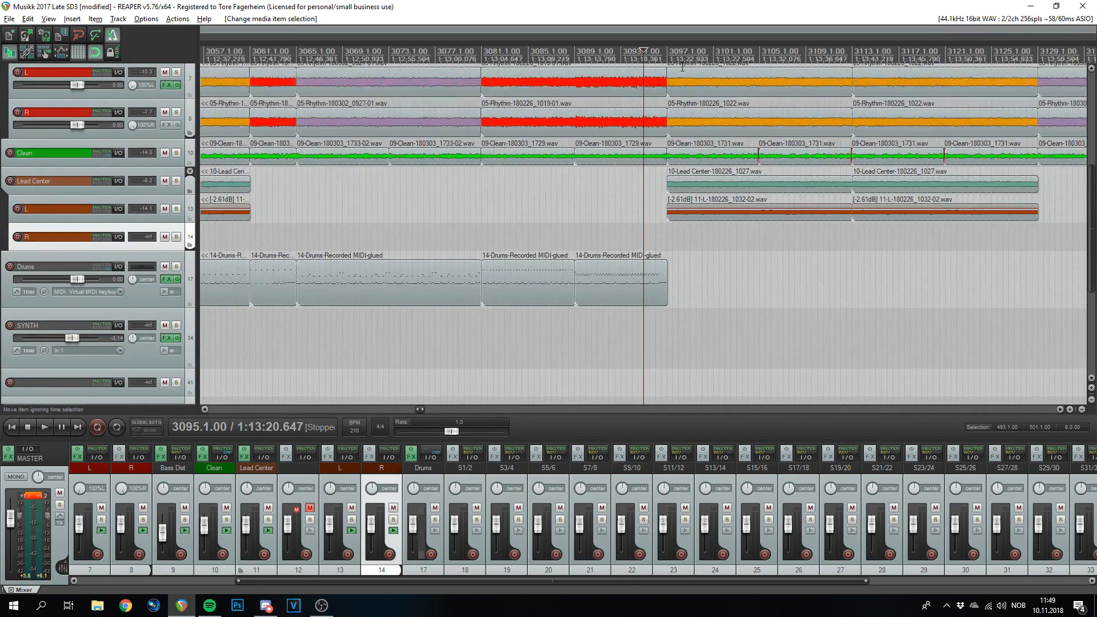
- Copy the two drum items and snap the copy to start exactly at bar 3097
drag(397, 295, 687, 284)
click(656, 240)
scroll(656, 240, up, 6)
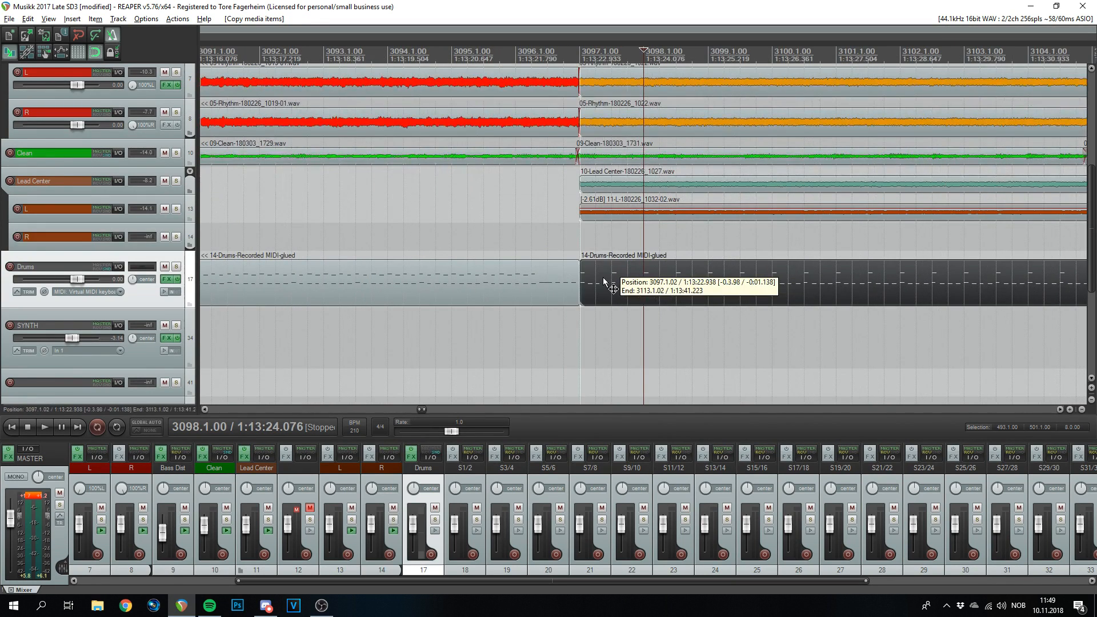
click(579, 49)
scroll(768, 266, up, 3)
drag(769, 266, 681, 275)
scroll(722, 285, up, 3)
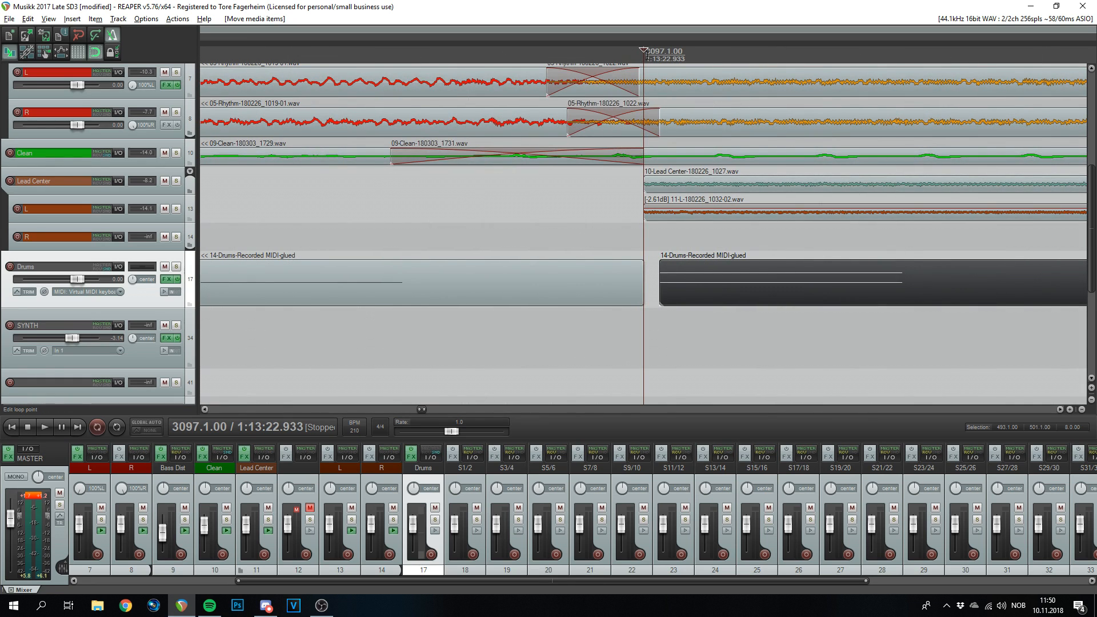
scroll(644, 55, down, 5)
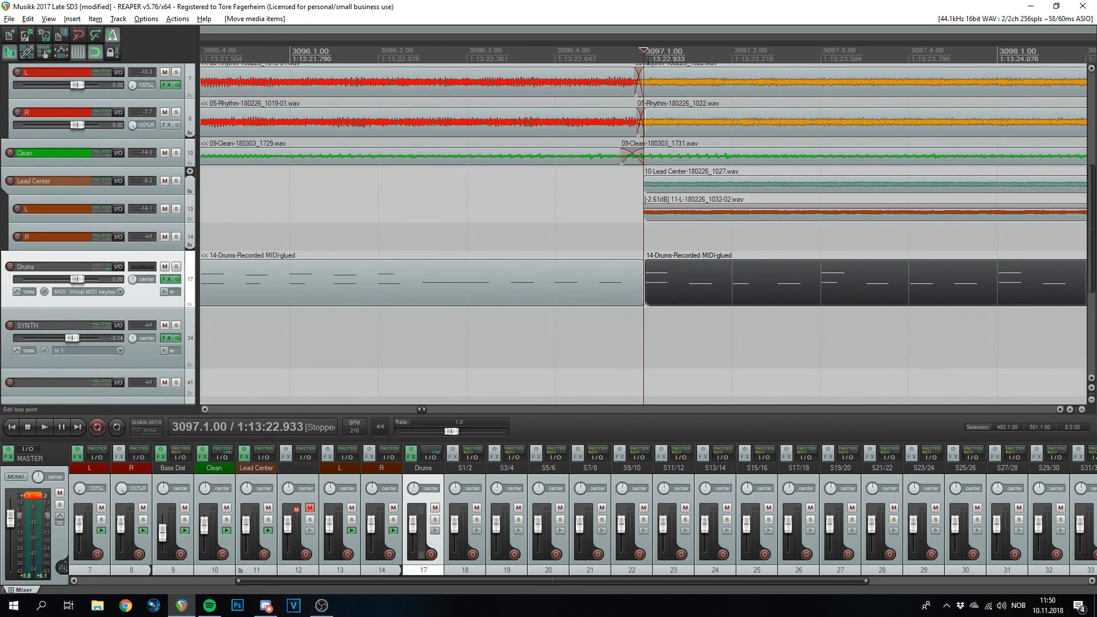
scroll(666, 275, up, 4)
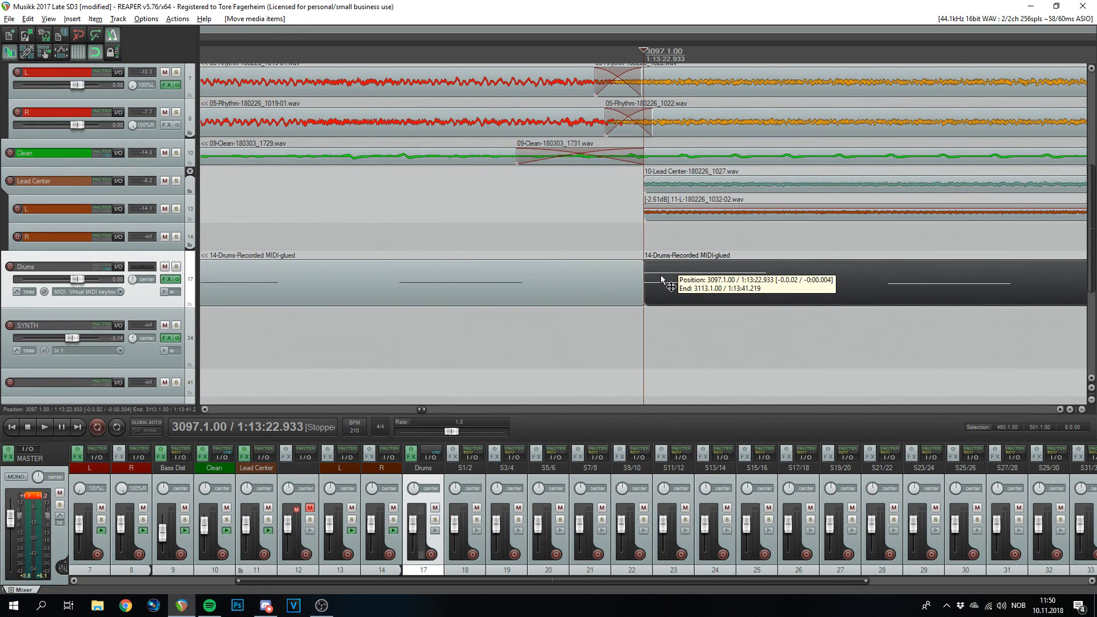
scroll(661, 275, up, 1)
scroll(644, 316, down, 10)
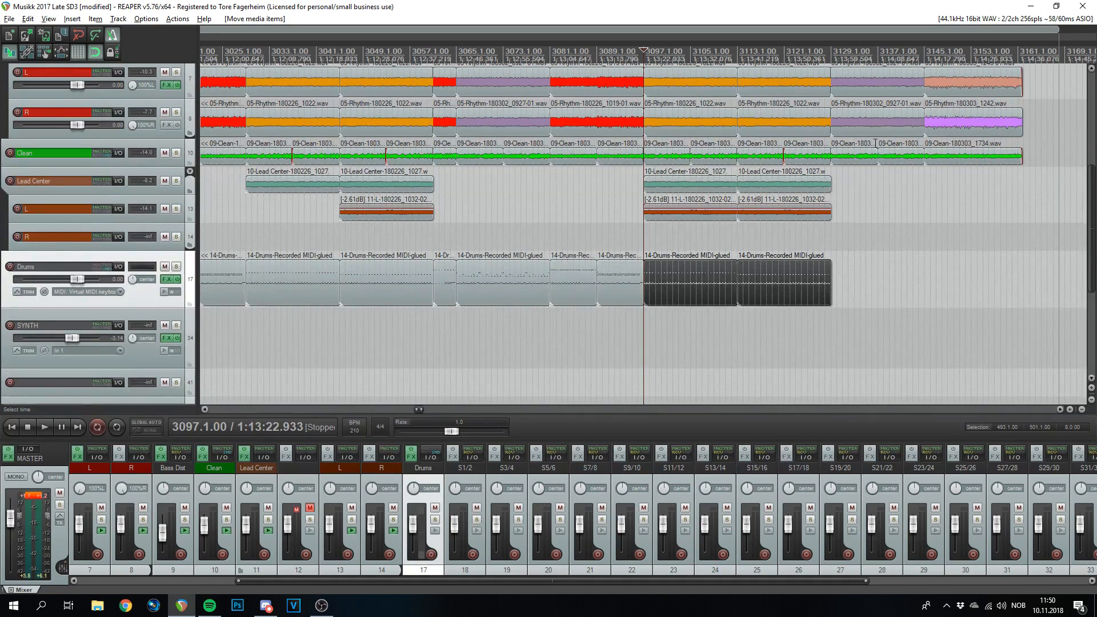
- Play from bar 3129 and near bar 3146 to check where the drums must continue
click(825, 54)
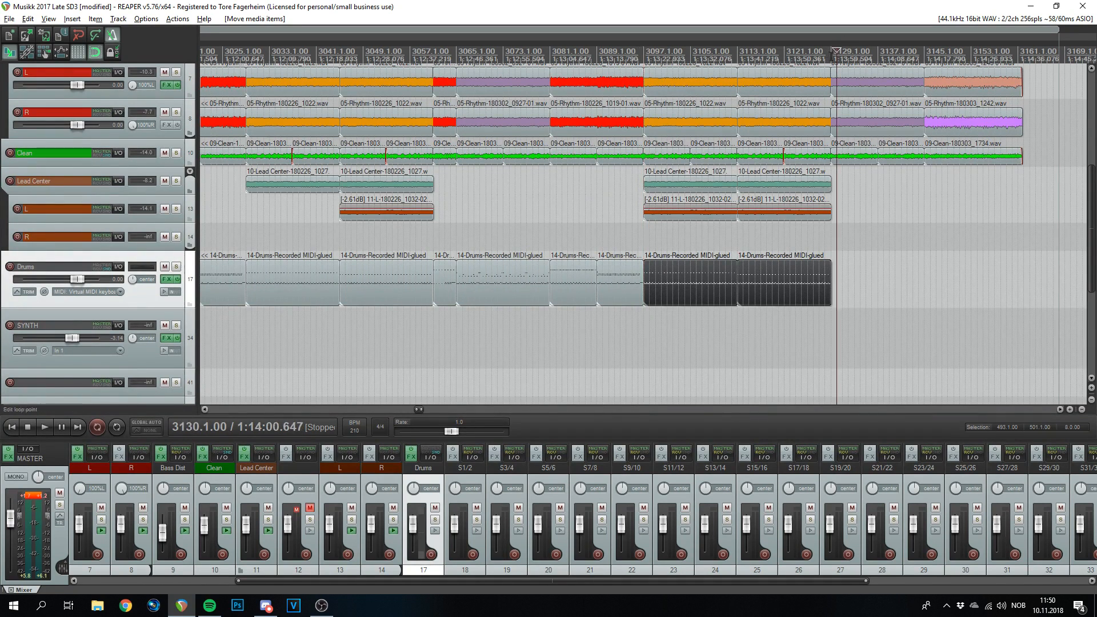
scroll(851, 226, up, 3)
key(space)
scroll(850, 226, down, 4)
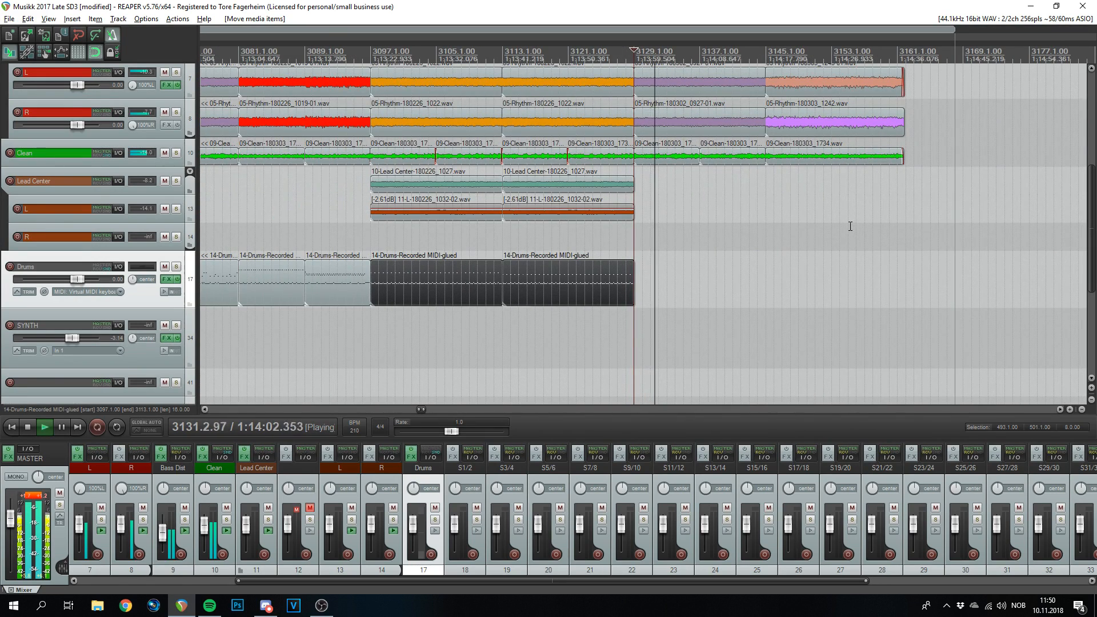
scroll(689, 172, down, 1)
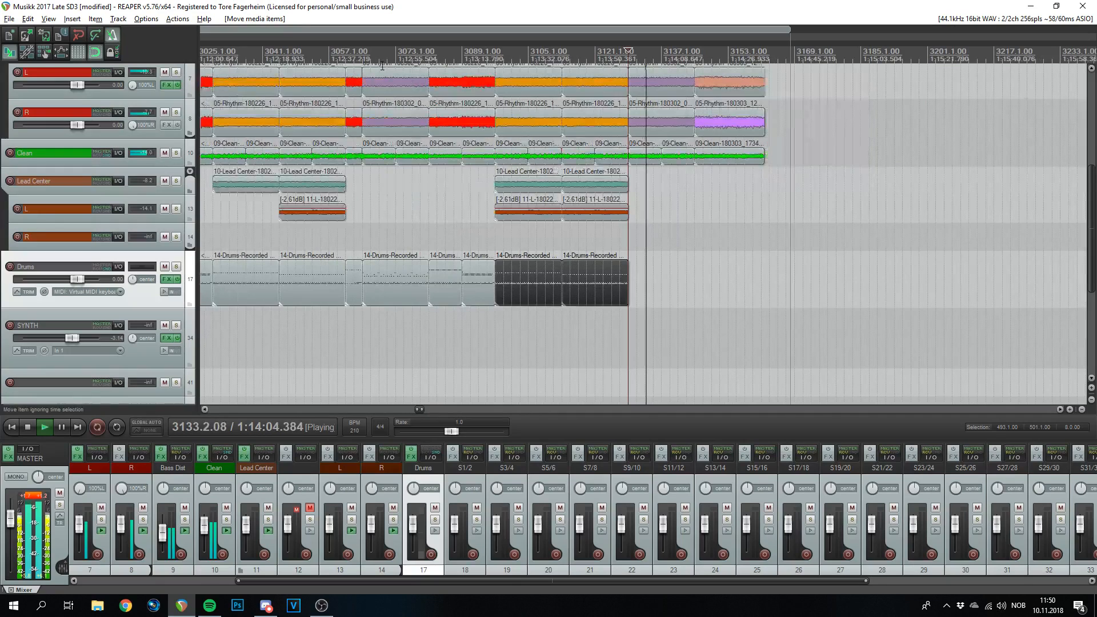
click(366, 51)
key(space)
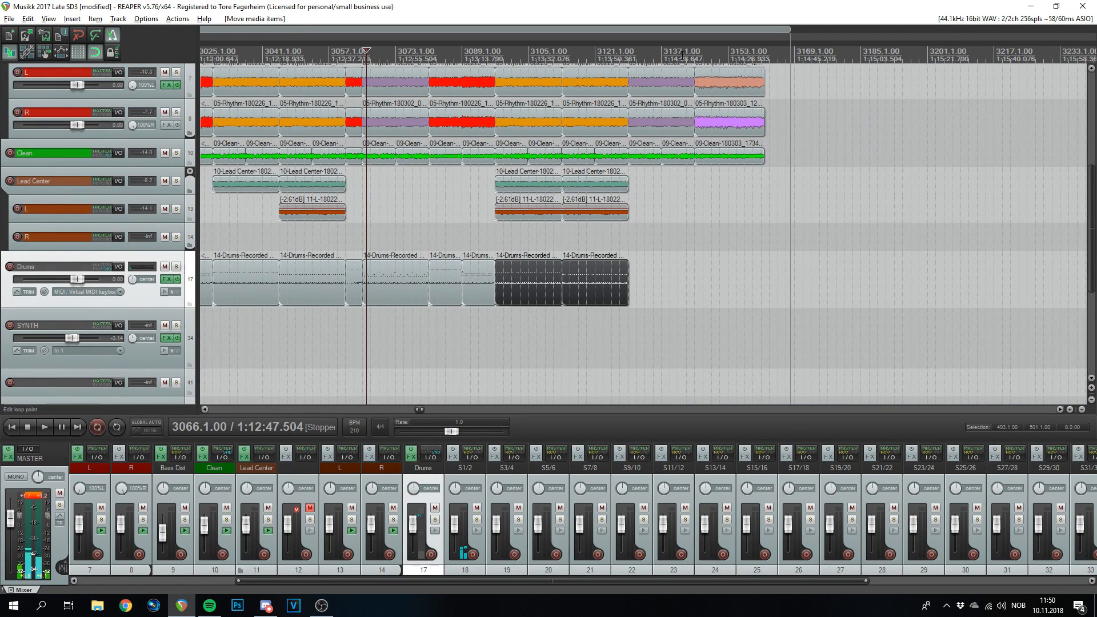
click(697, 118)
key(space)
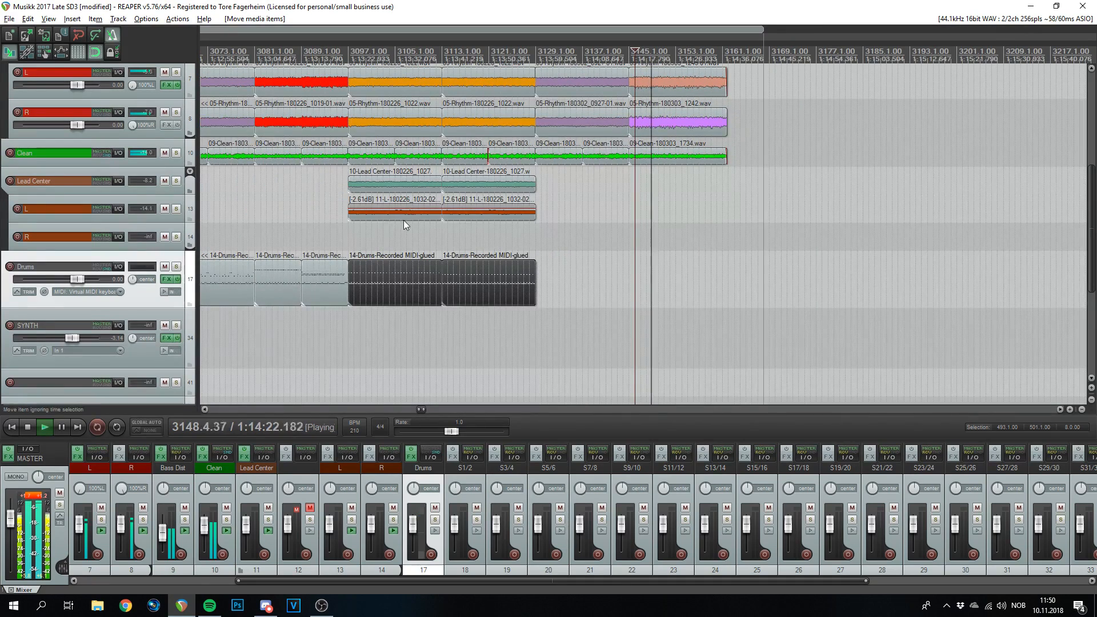
scroll(406, 219, down, 1)
key(space)
- Copy a drum pattern item to start exactly at bar 3129 and play it back
drag(301, 294, 586, 282)
click(564, 52)
scroll(561, 51, up, 8)
drag(675, 283, 610, 283)
click(577, 52)
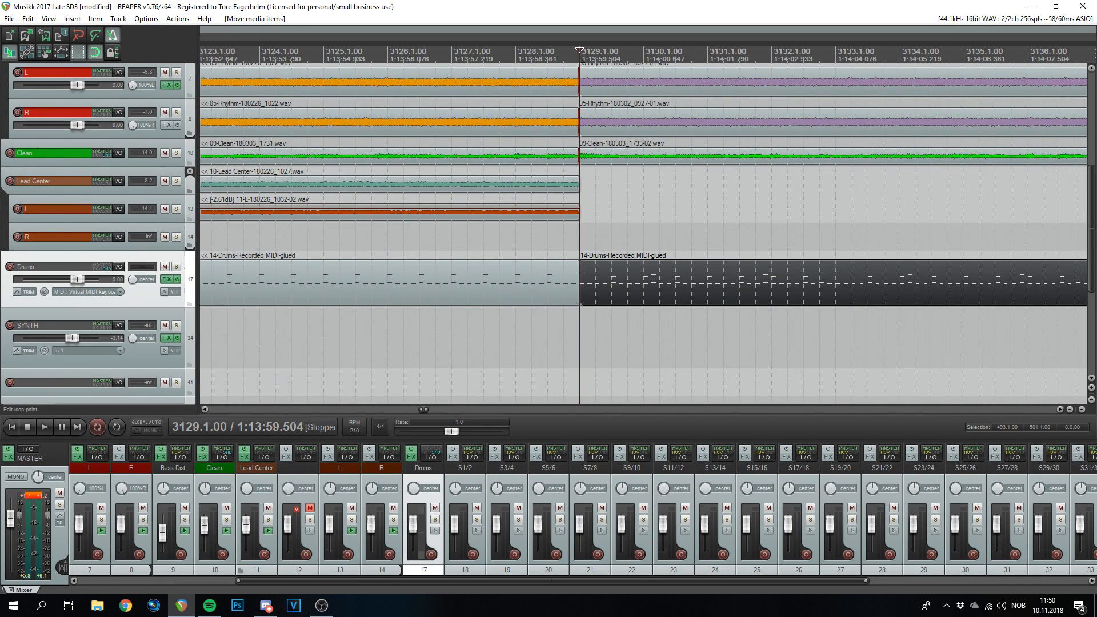
scroll(692, 285, up, 3)
scroll(672, 274, down, 4)
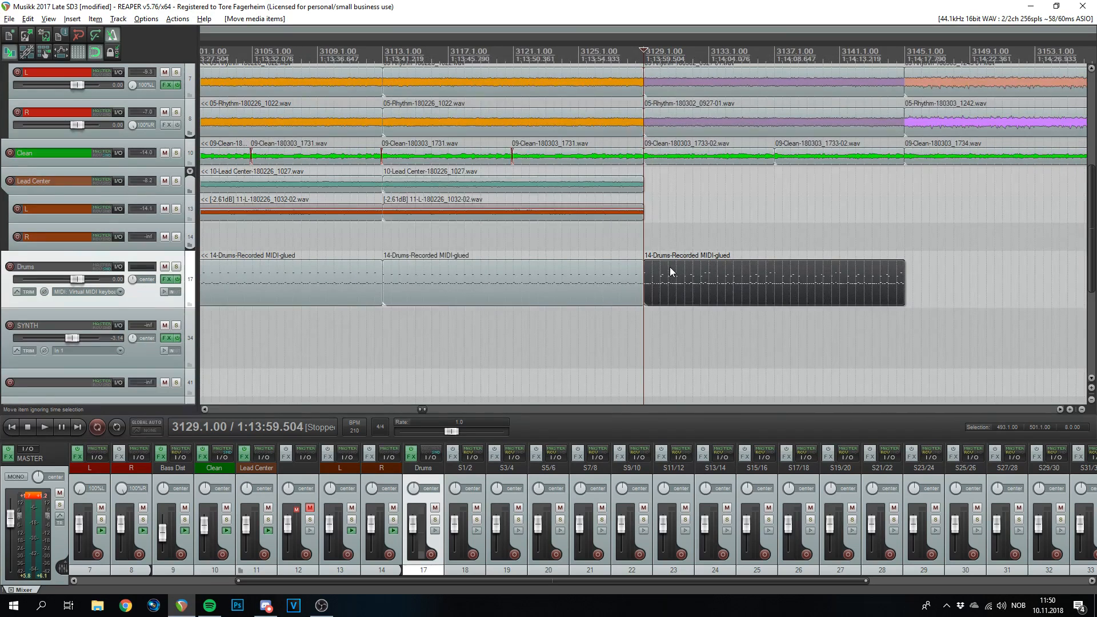
key(space)
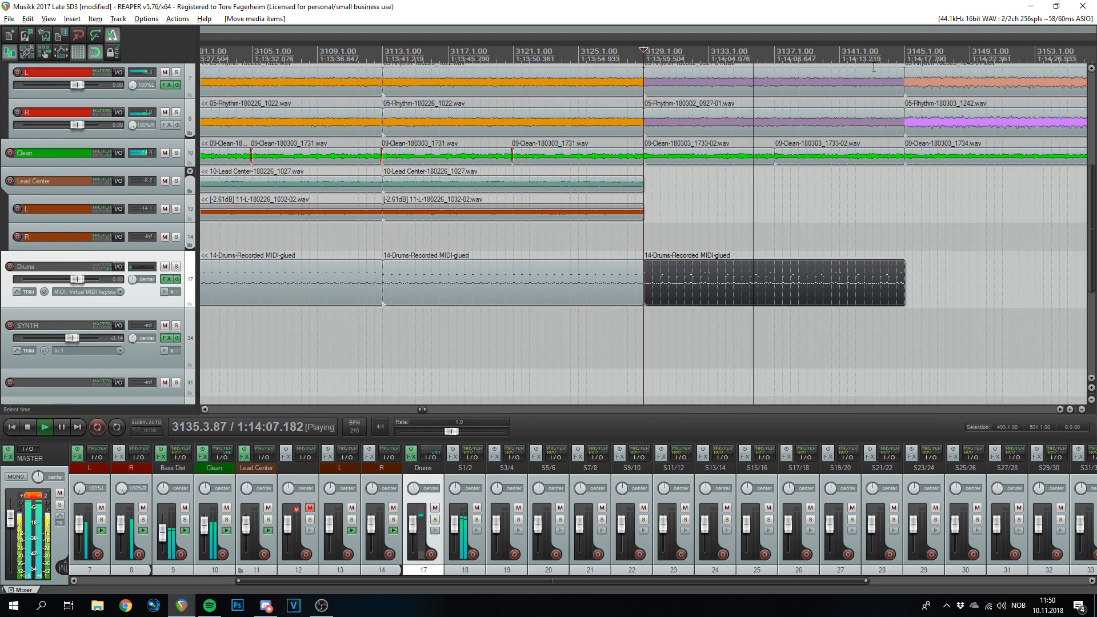
- Draw a one-bar drum MIDI item at bar 3145 on the Drums track and play it
click(899, 53)
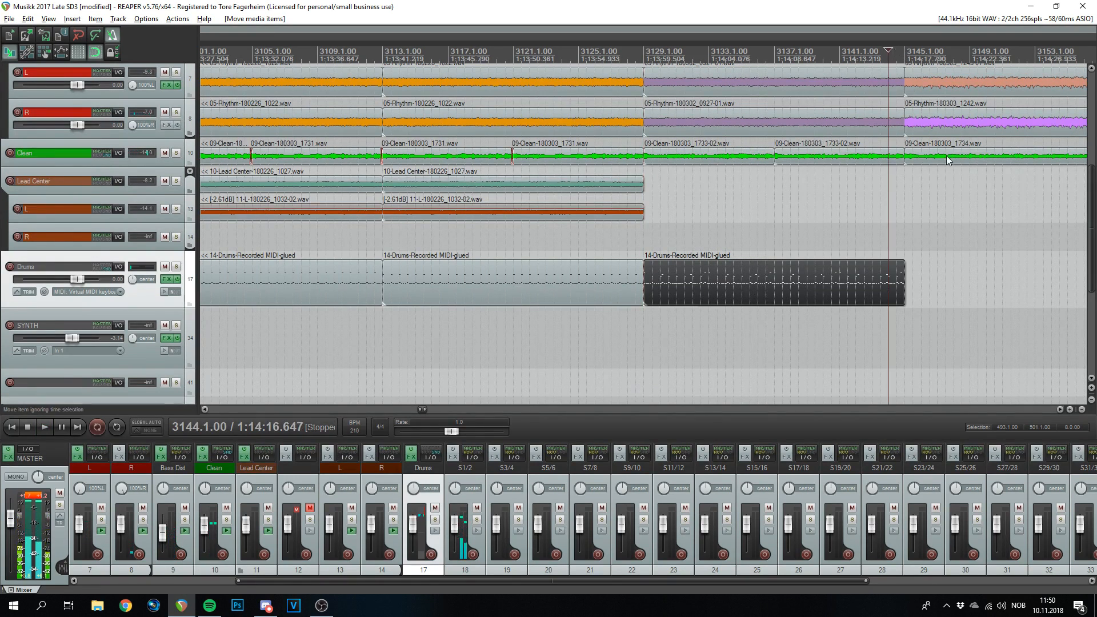
scroll(722, 188, up, 6)
key(space)
scroll(745, 186, down, 7)
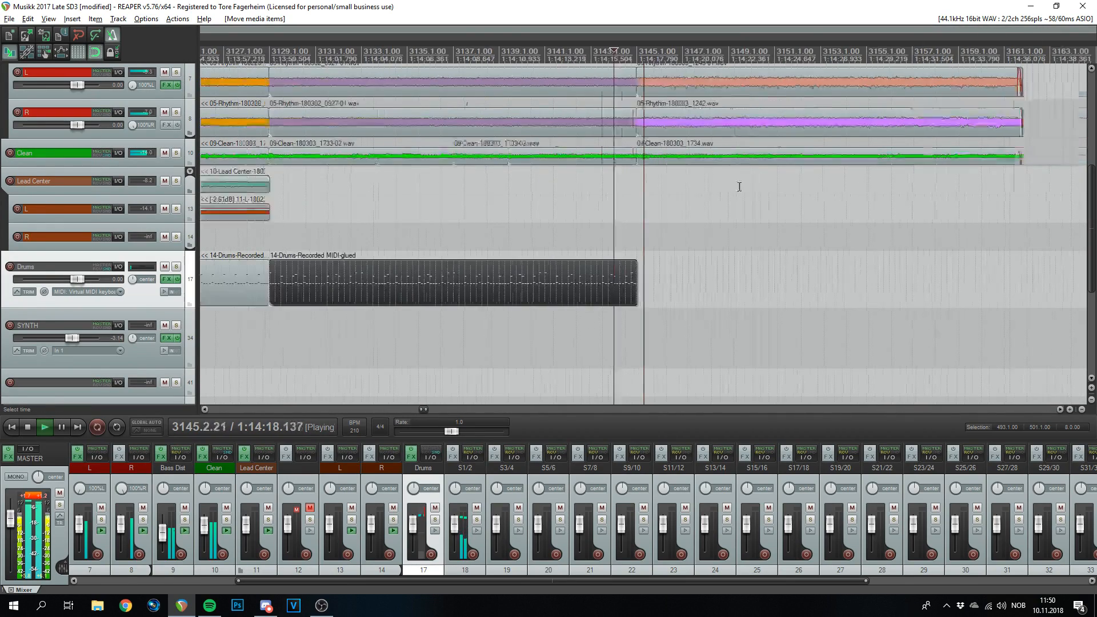
scroll(649, 223, down, 4)
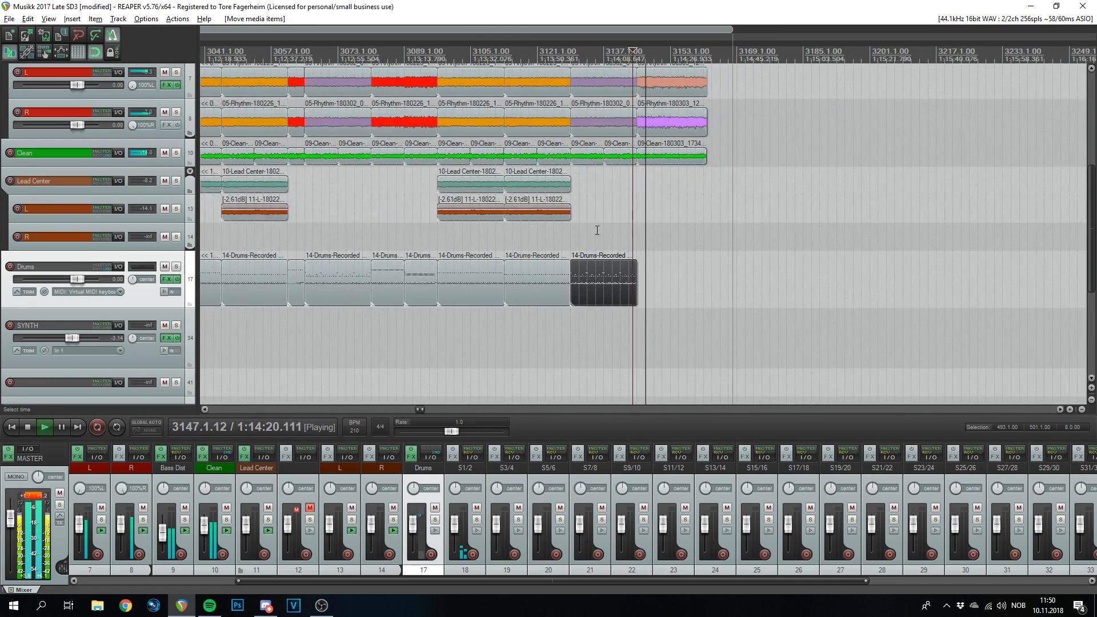
scroll(539, 243, up, 8)
key(space)
drag(538, 274, 564, 282)
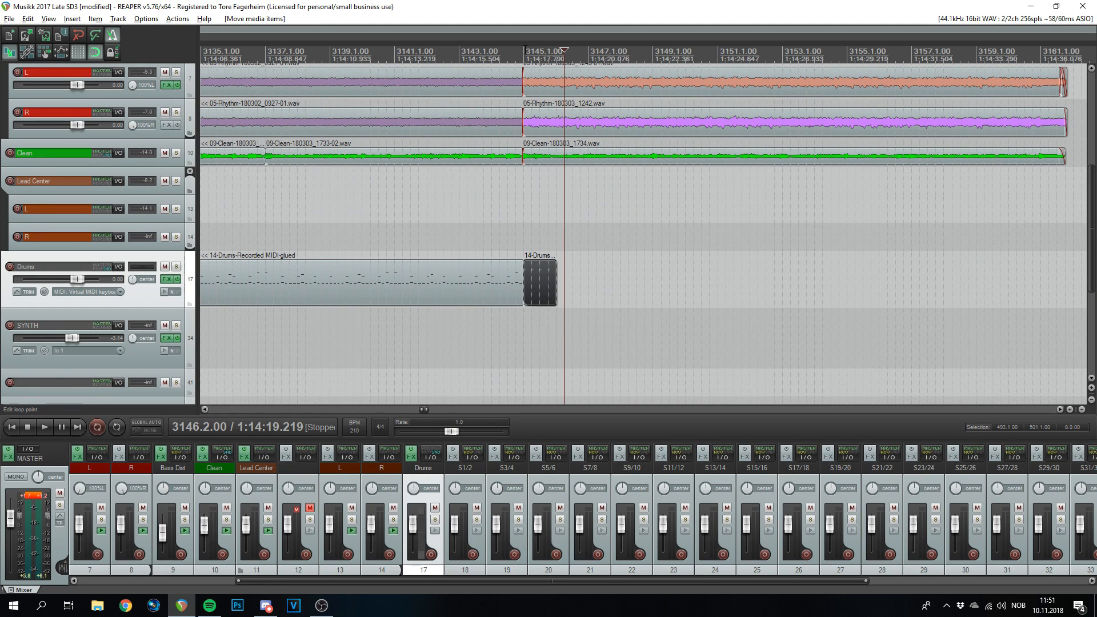
click(527, 55)
scroll(722, 276, up, 5)
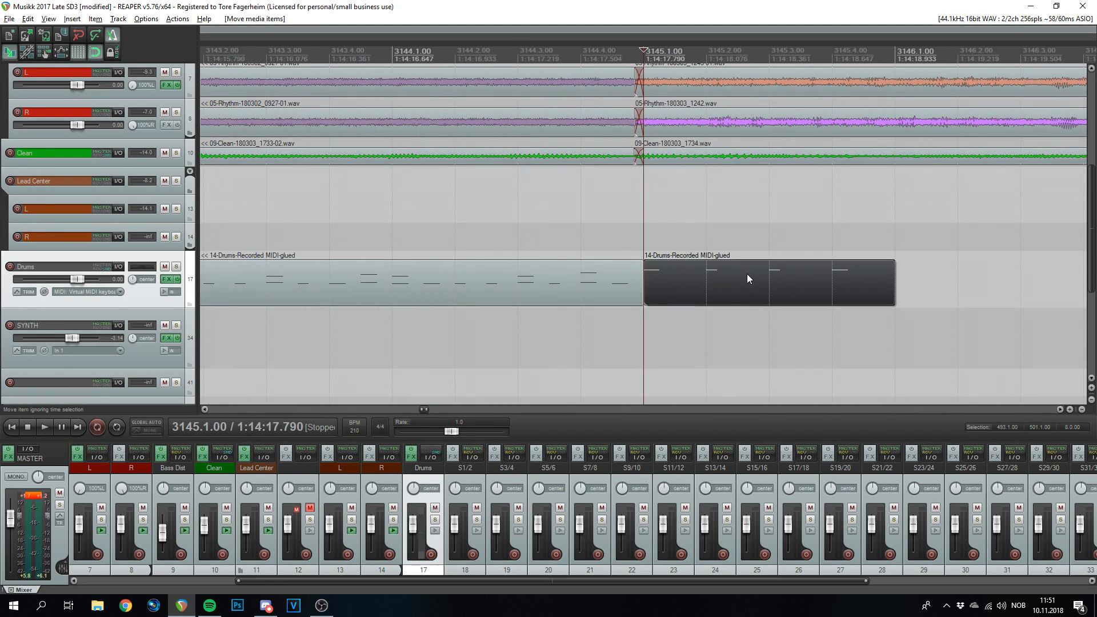
scroll(766, 274, down, 1)
key(space)
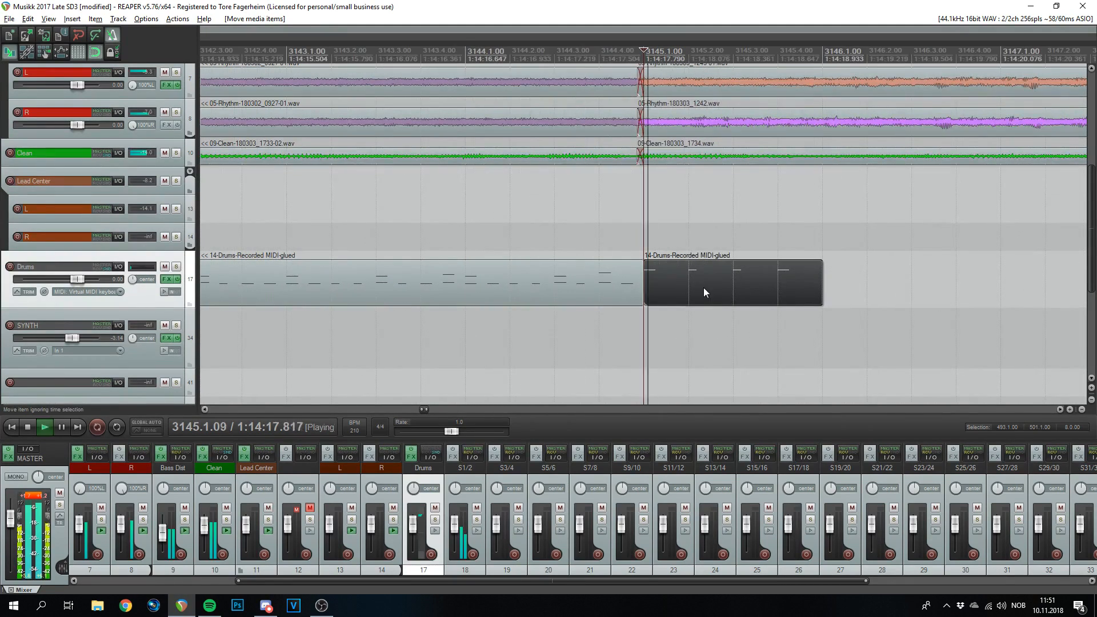
- Copy the C4 hits down to C2, raise one to D2, and add C2 off-beats at 3145.1.3–3145.4.3
double_click(694, 280)
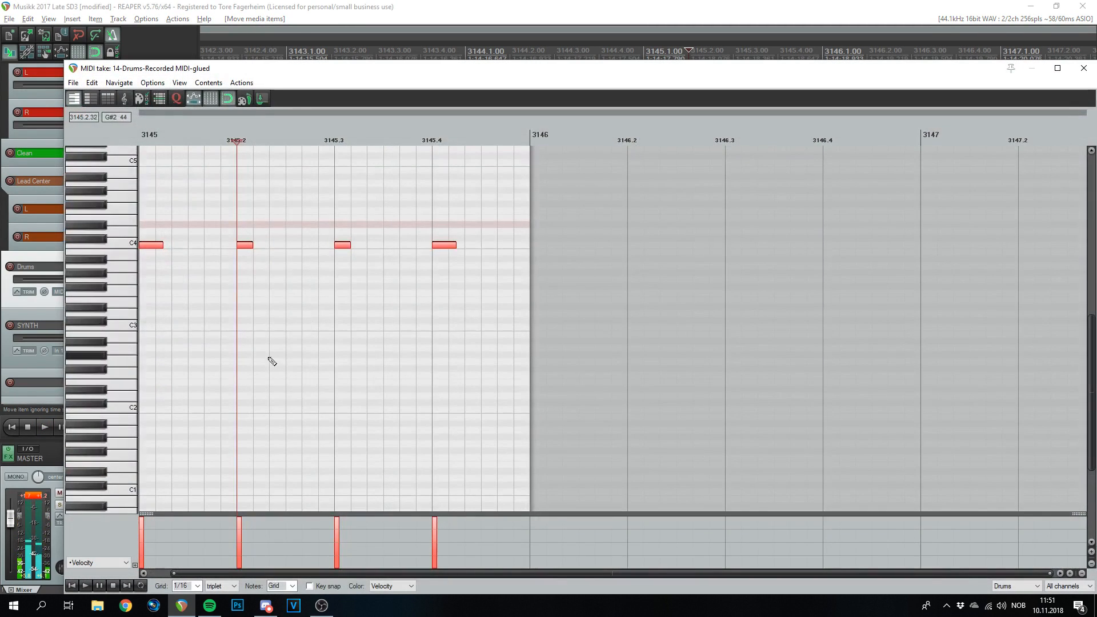
drag(152, 250, 154, 414)
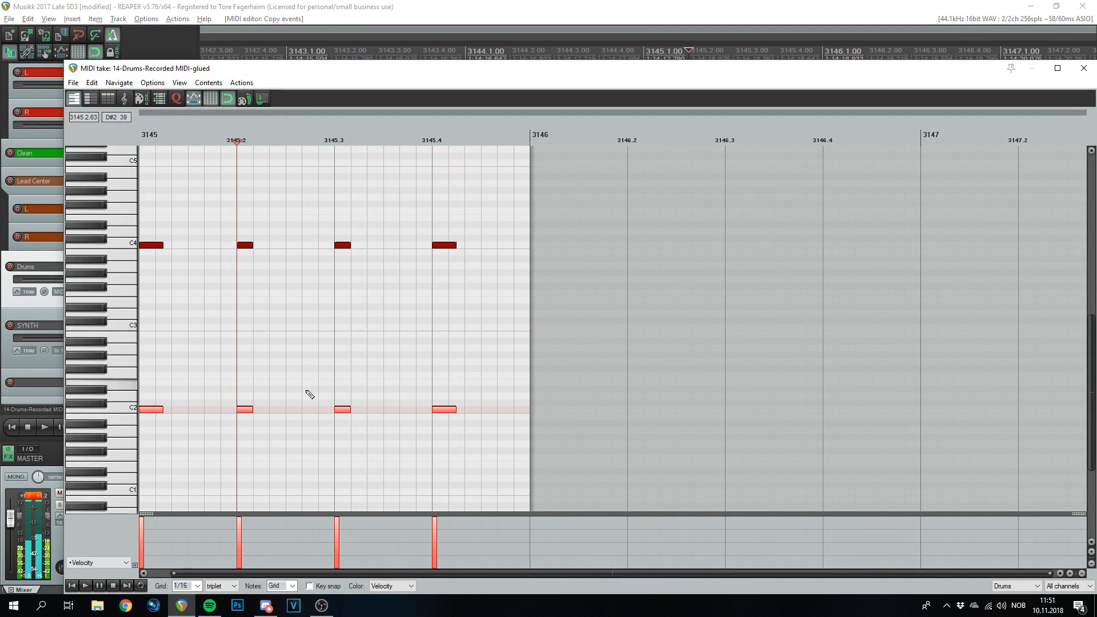
drag(246, 409, 246, 395)
click(444, 397)
double_click(446, 409)
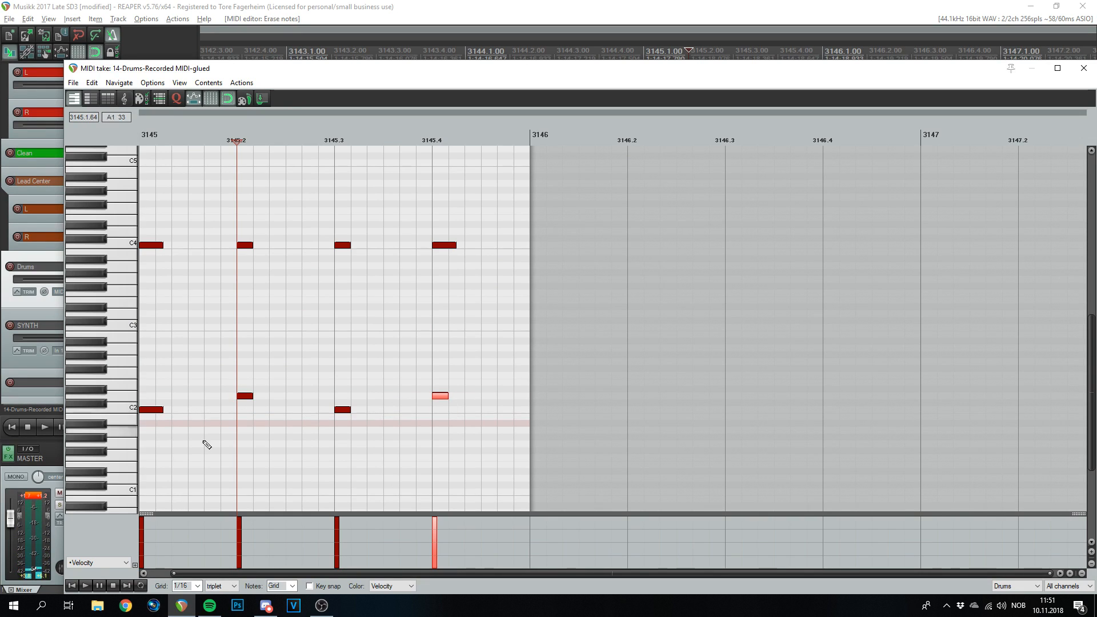
scroll(228, 590, up, 1)
click(201, 410)
click(297, 410)
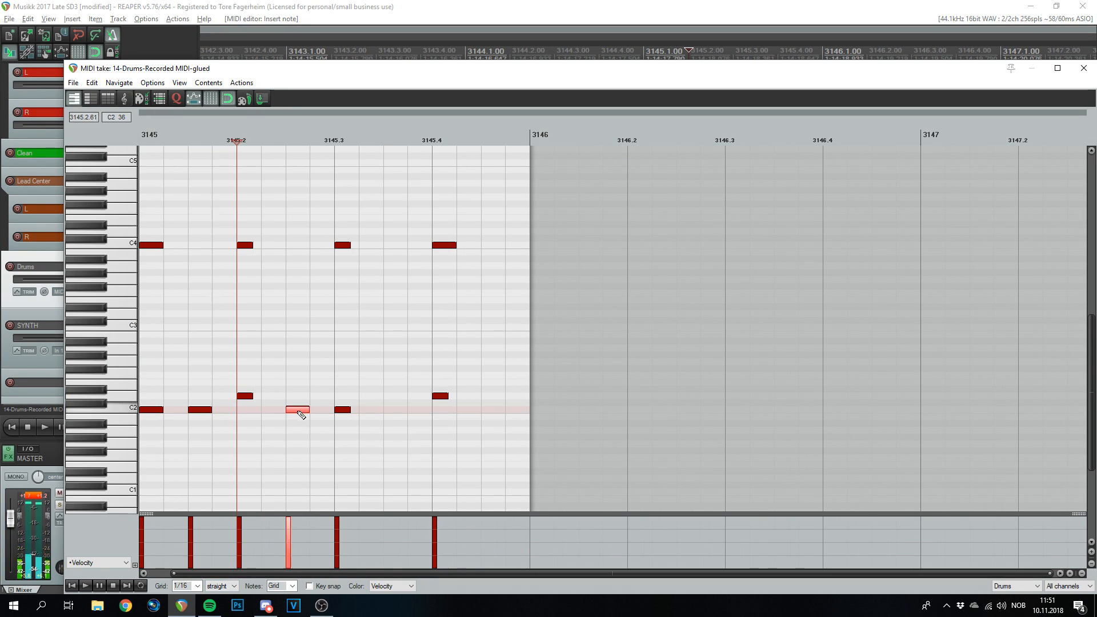
click(398, 410)
click(492, 410)
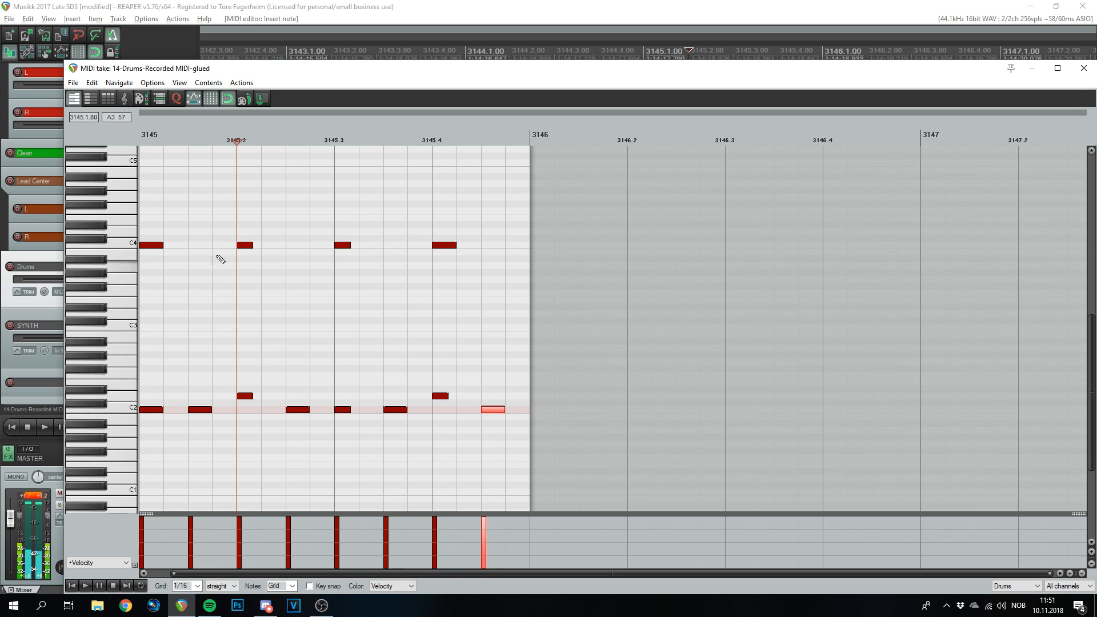
- Audition the bar, move the 3145.2 note back to C2, and place a D2 note at 3145.3
click(141, 141)
key(space)
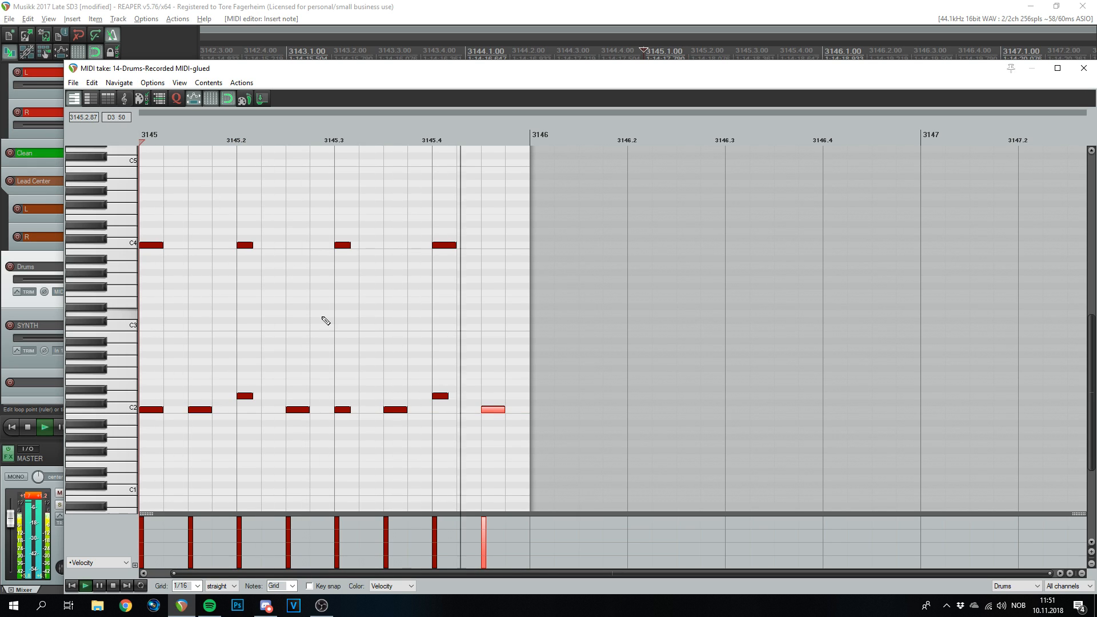
key(space)
drag(246, 396, 247, 409)
click(347, 402)
drag(351, 404, 351, 396)
click(346, 402)
click(444, 410)
- Erase the stray C#2 and C2 notes around beat 3 and play the bar back
right_click(444, 396)
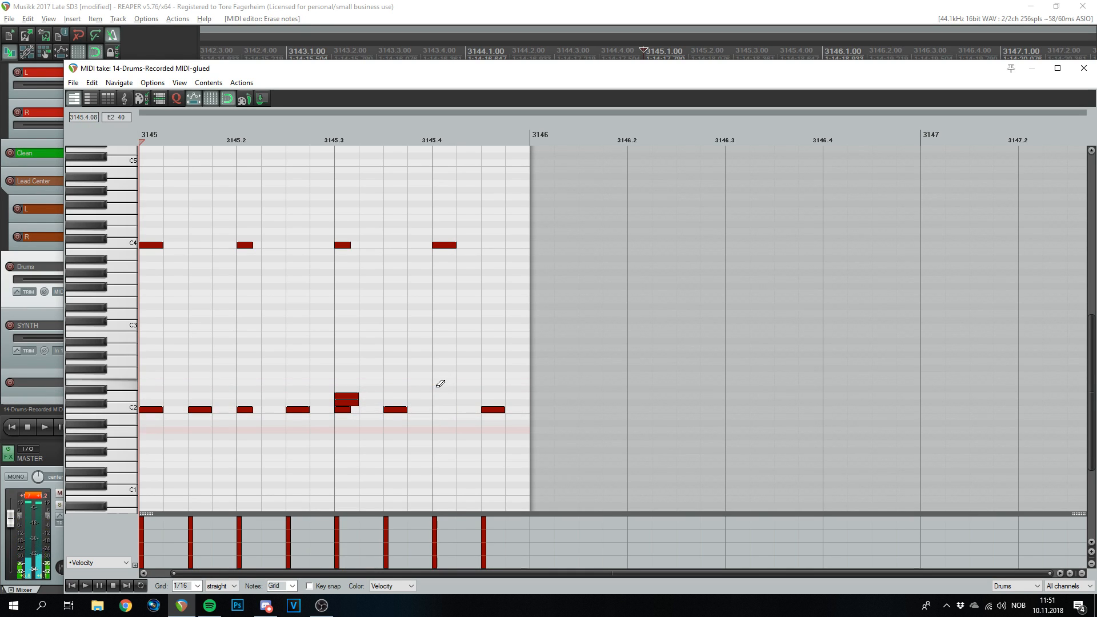
right_click(354, 403)
right_click(345, 410)
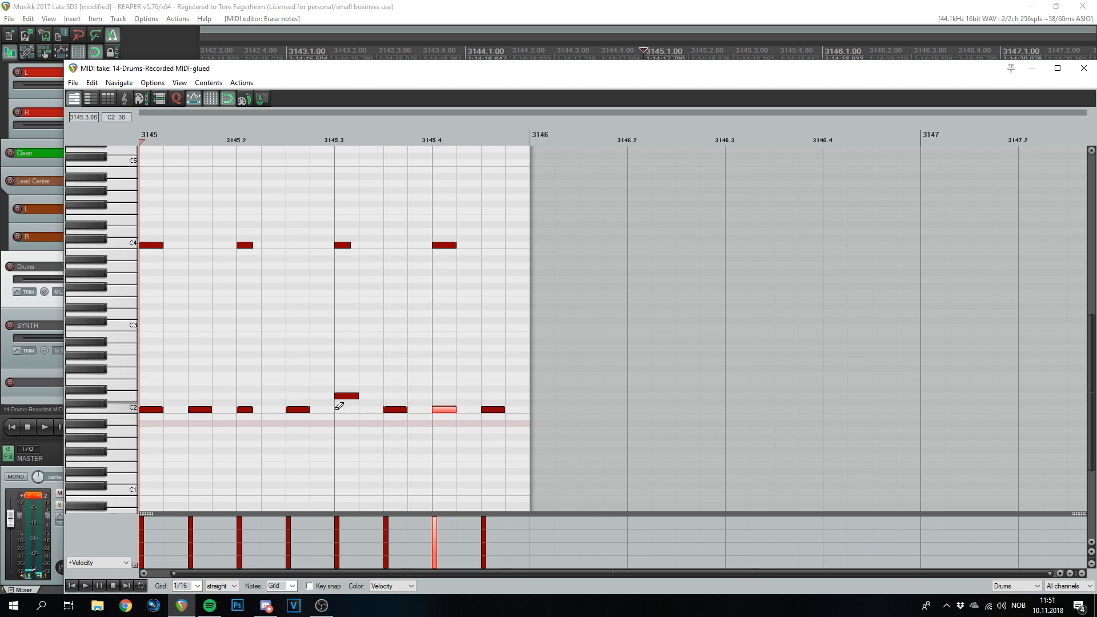
key(space)
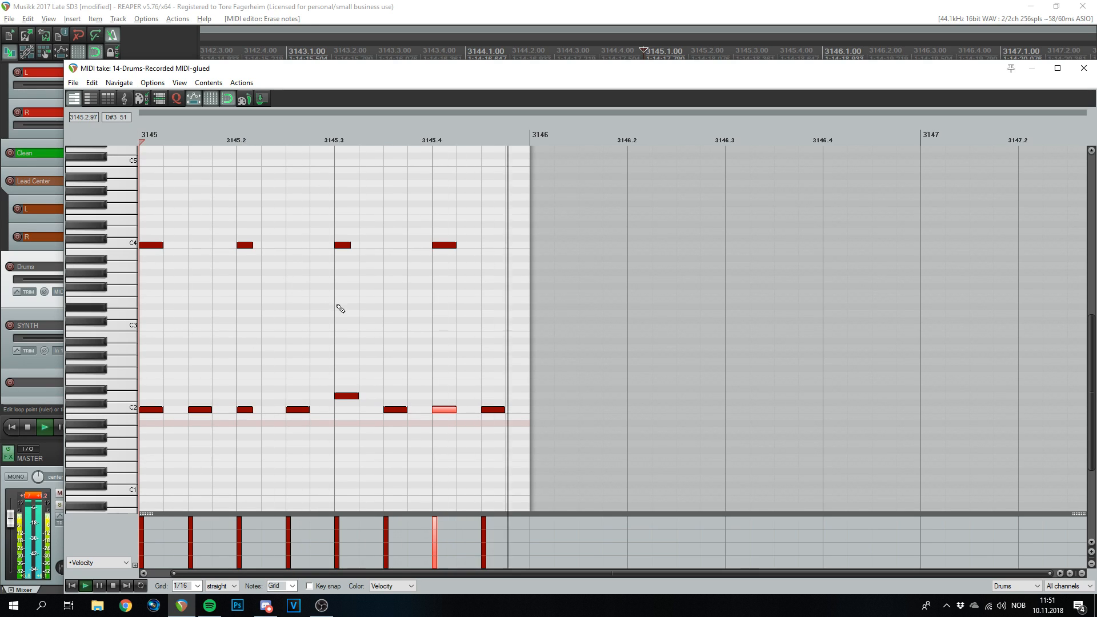
key(space)
- Lower the C4 notes at 3145.2 and 3145.4 to velocity 99 and close the MIDI editor
drag(265, 223, 241, 256)
drag(526, 221, 453, 245)
click(457, 238)
click(448, 245)
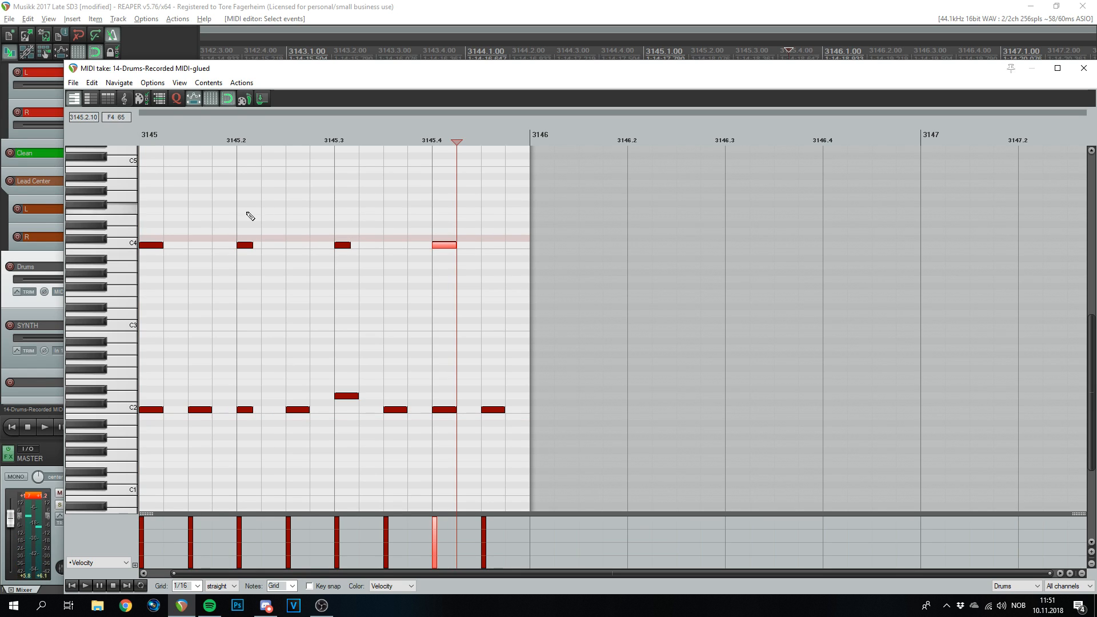
ctrl+click(251, 245)
drag(251, 245, 248, 252)
click(145, 139)
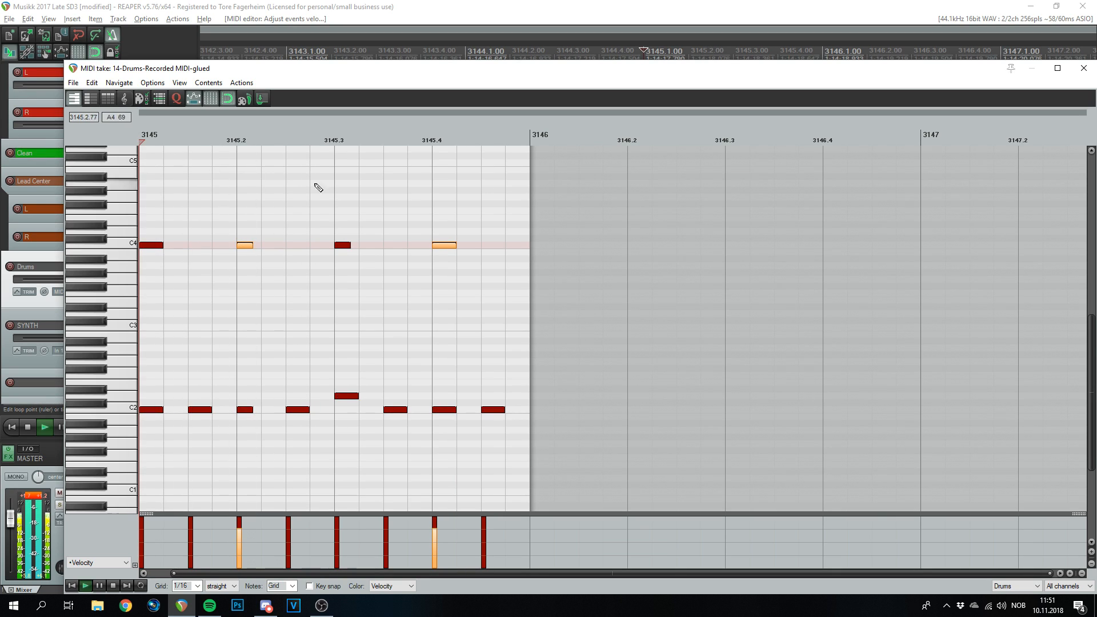
click(1084, 69)
- Duplicate the drum item twice, select the new items, and play from just before them
key(ctrl+d)
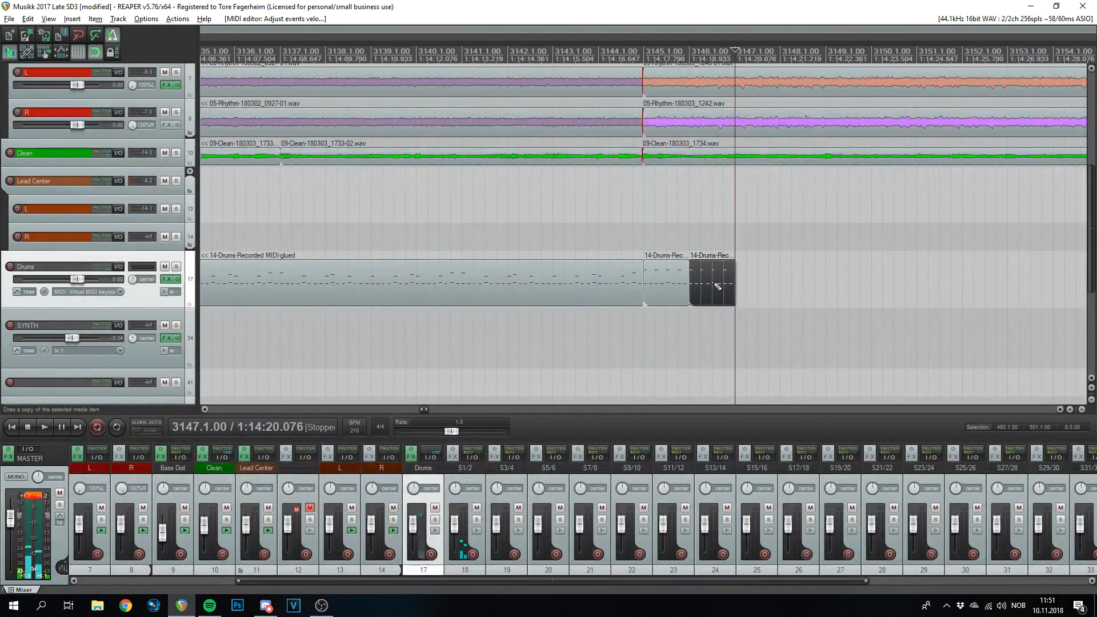
key(ctrl+d)
key(ctrl+d)
drag(878, 234, 687, 289)
scroll(692, 268, down, 3)
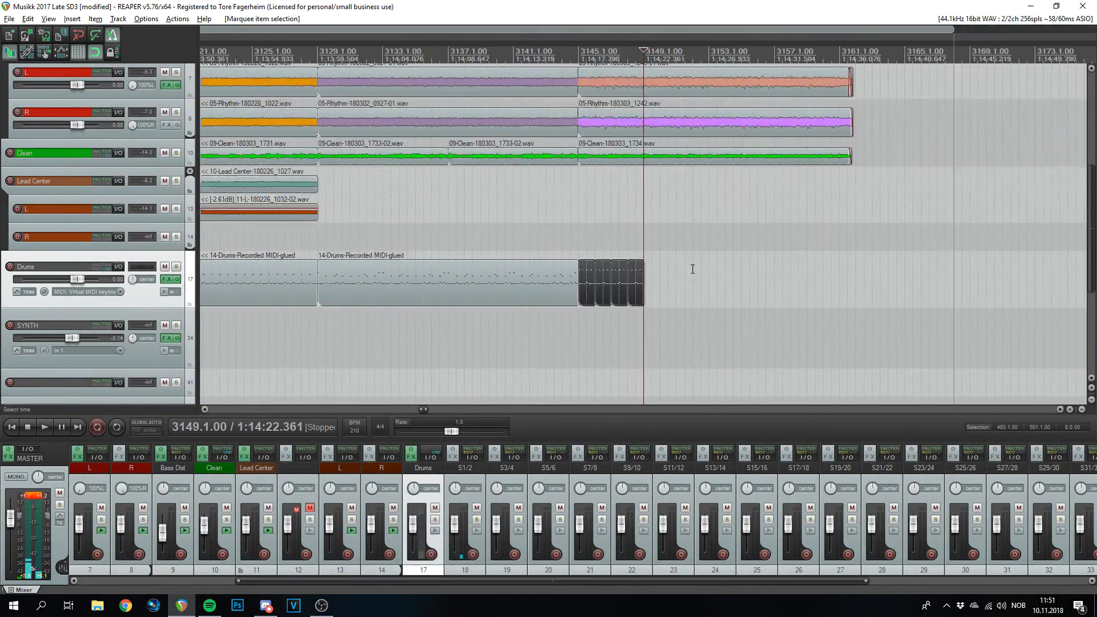
click(563, 53)
key(space)
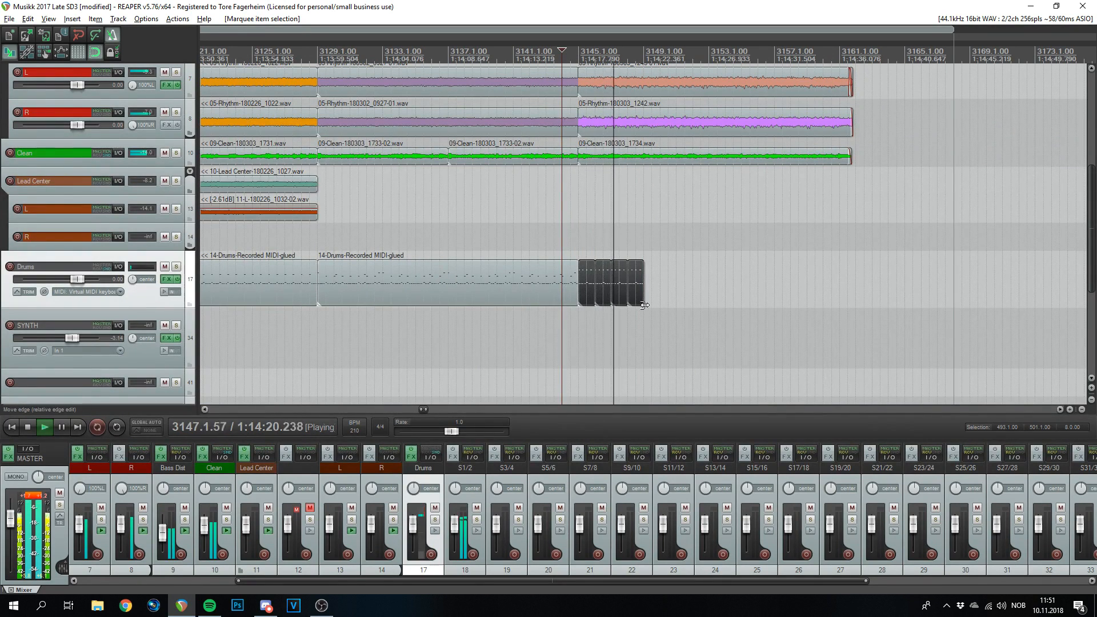
- Duplicate the four selected drum items, then duplicate the last item once more
key(ctrl+d)
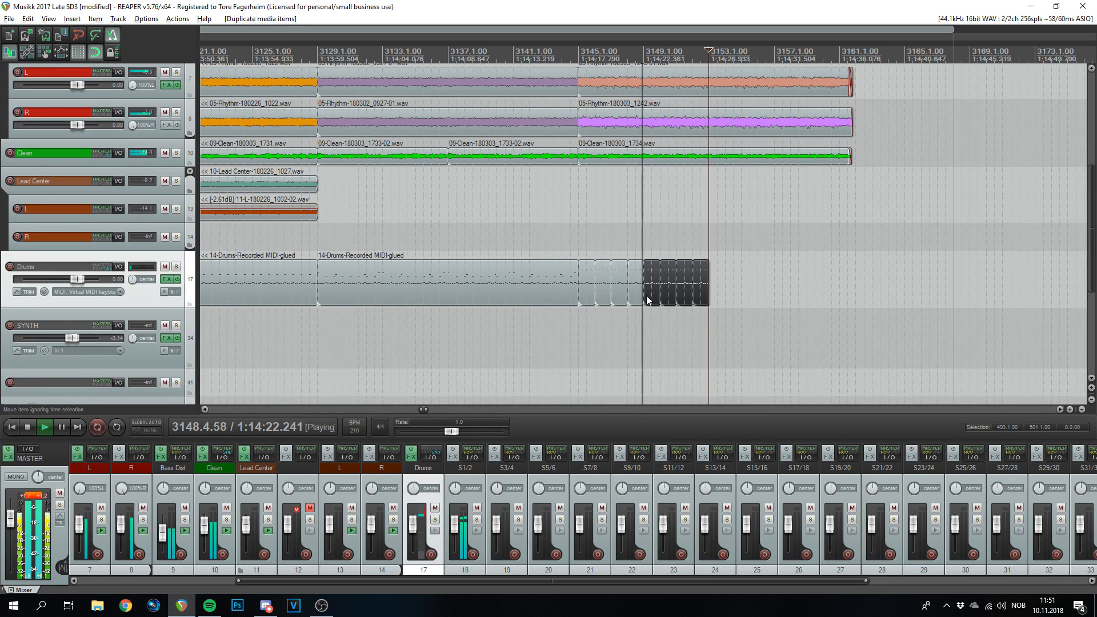
click(703, 287)
key(ctrl+d)
scroll(760, 325, up, 3)
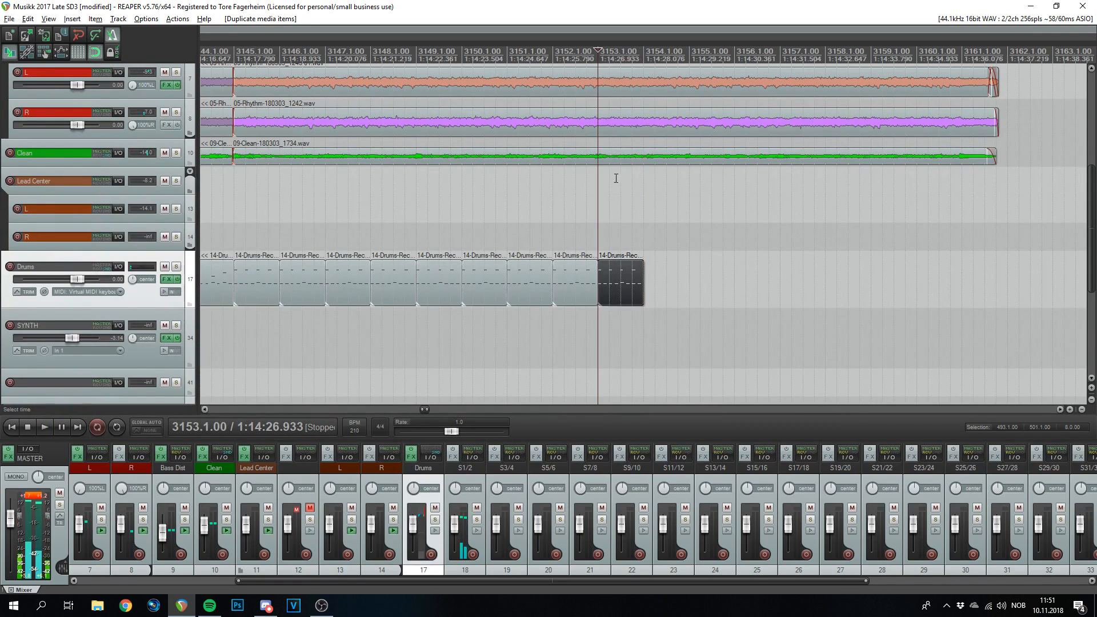
scroll(608, 152, down, 5)
scroll(851, 278, up, 5)
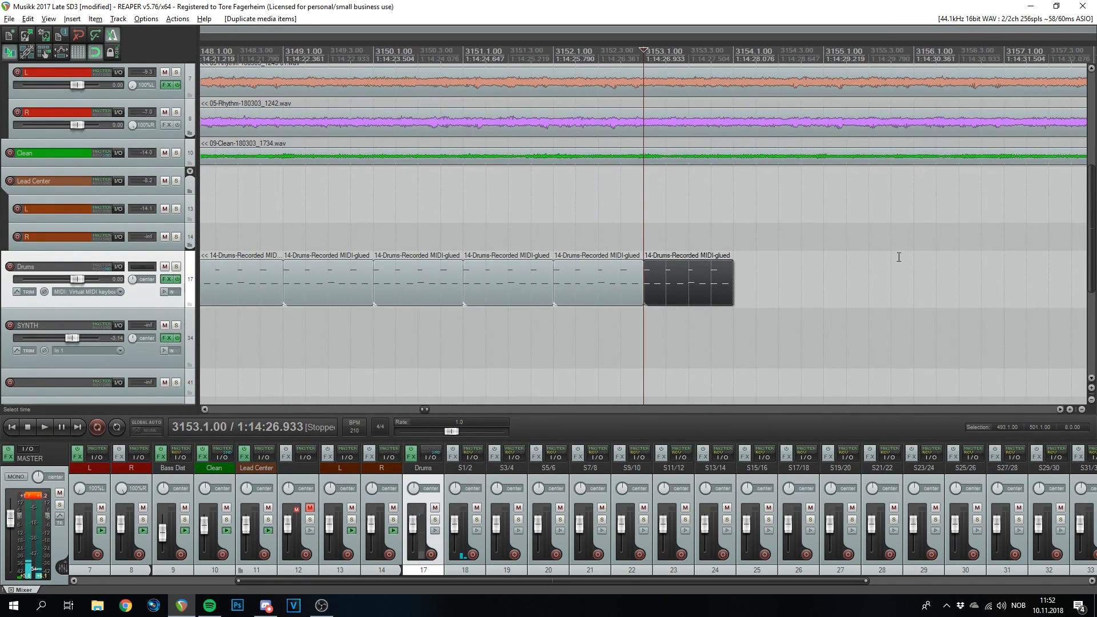
- Swap the bar-3153 item's opening C2 hit for a C#2 note, play it, and close the editor
double_click(666, 298)
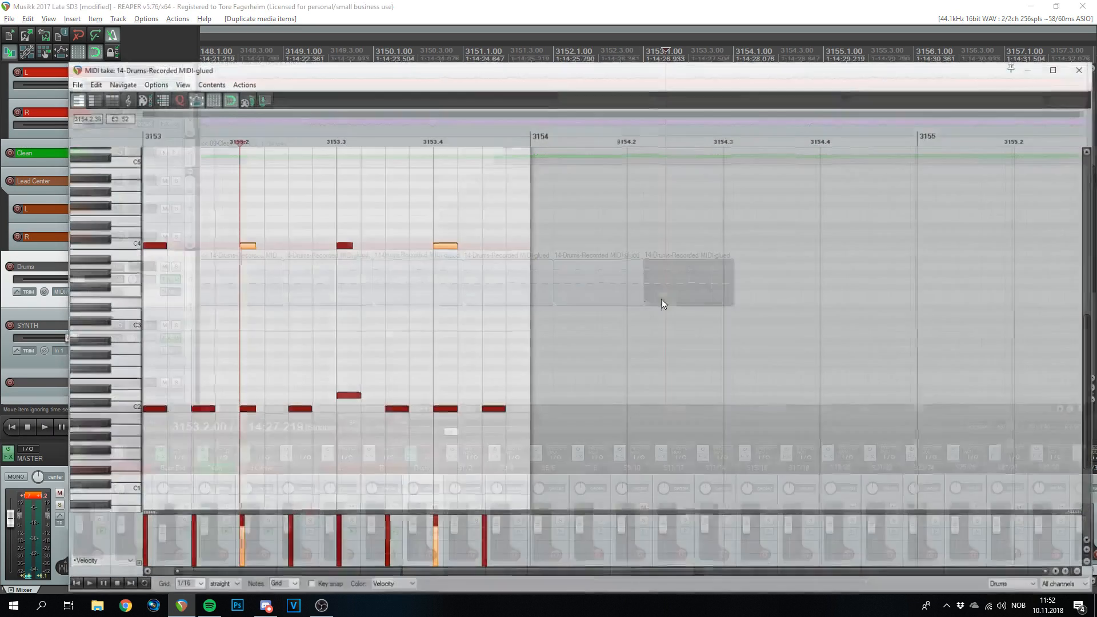
click(184, 397)
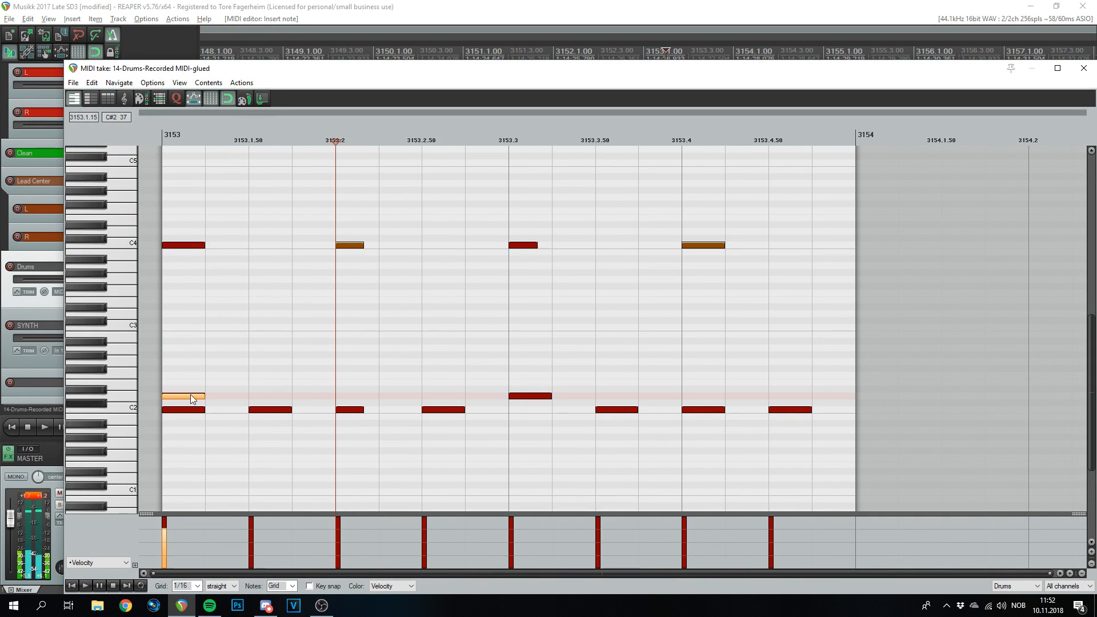
alt+click(184, 410)
click(162, 137)
key(space)
key(space)
key(Escape)
- Duplicate the drum item and a run of four drum items, playing from around bar 3152
scroll(662, 271, up, 2)
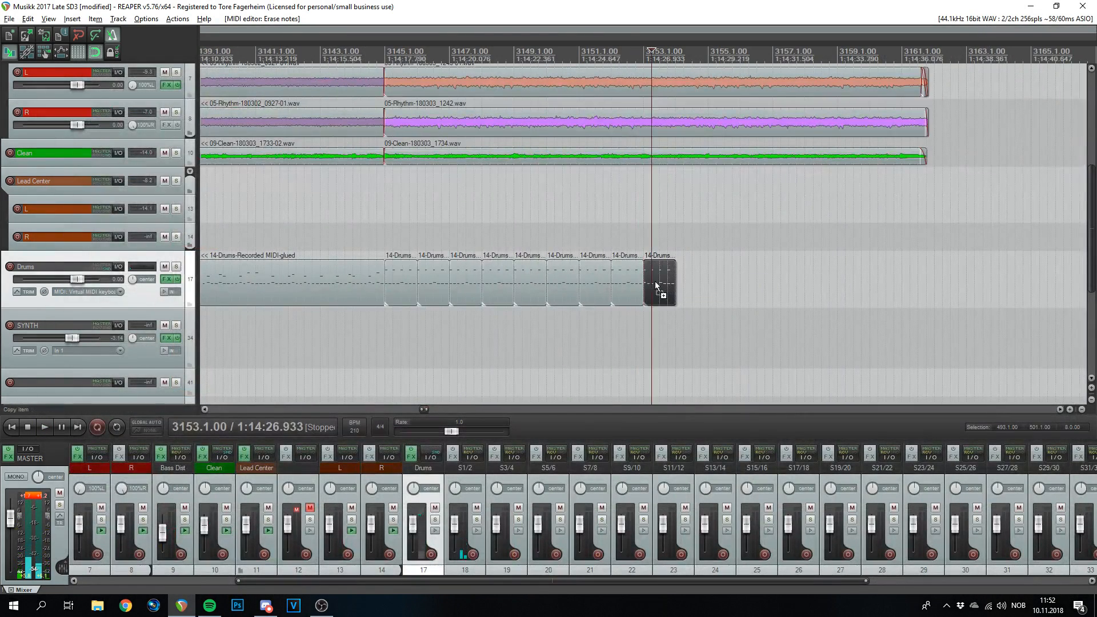
key(ctrl+d)
key(ctrl+d)
key(ctrl+d)
drag(795, 235, 659, 290)
key(ctrl+d)
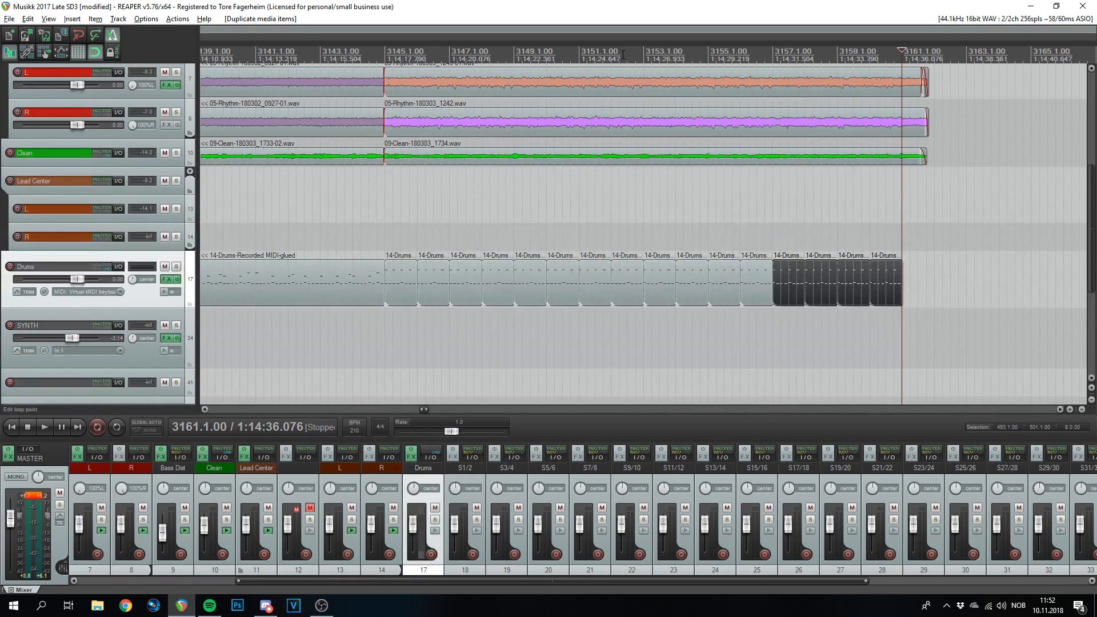
click(622, 54)
key(space)
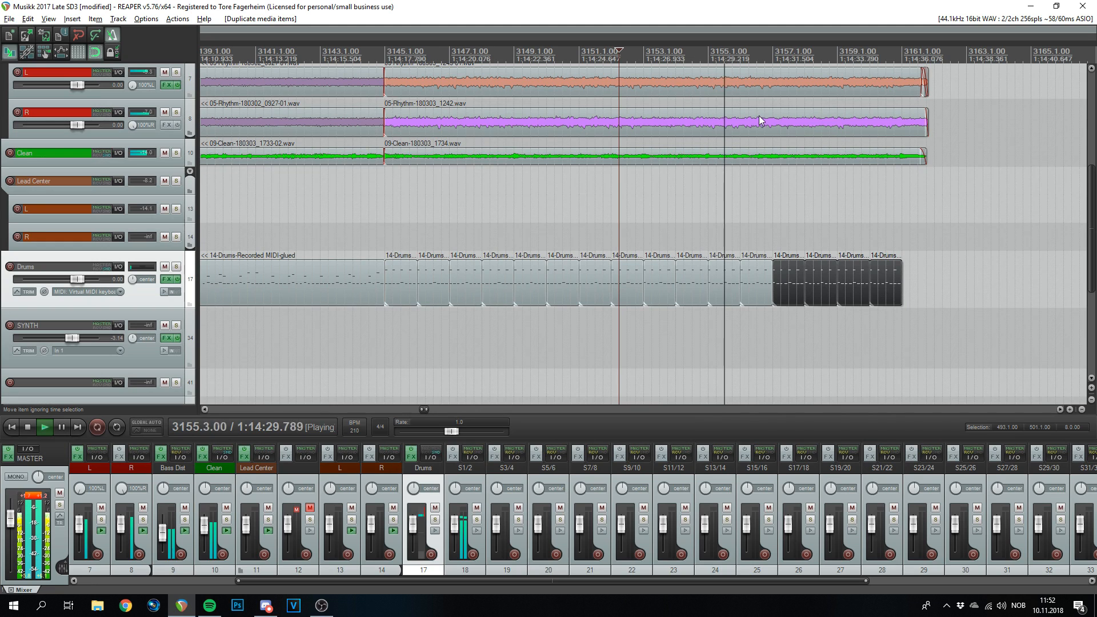
click(886, 56)
scroll(884, 213, up, 4)
key(space)
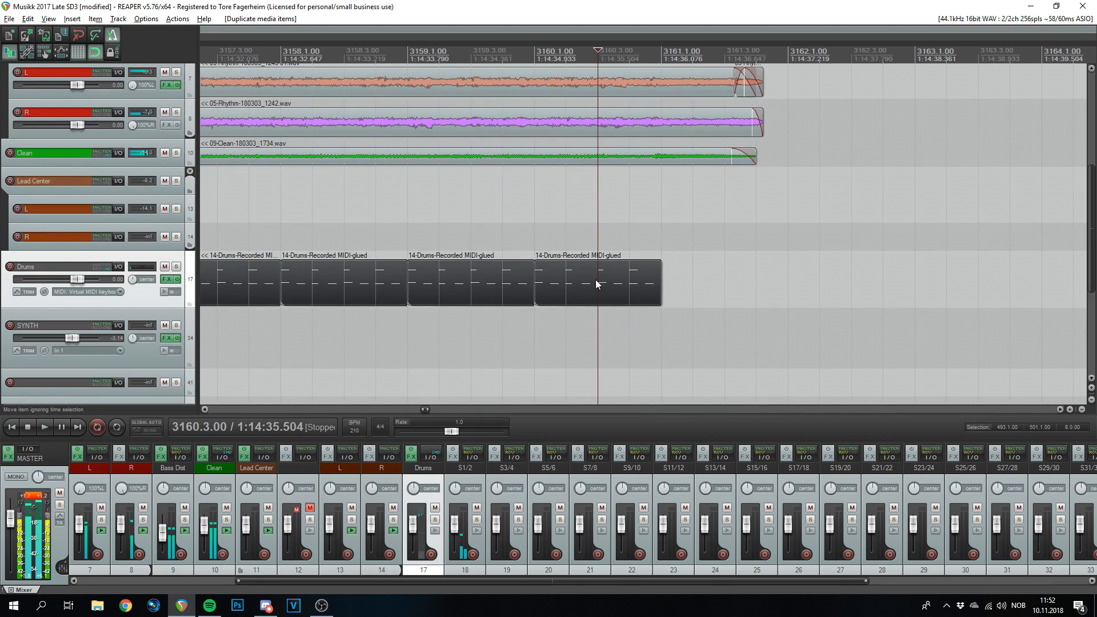
- Duplicate the last drum item to bar 3161, open it, and select every note after the first hit
click(595, 284)
key(ctrl+d)
click(596, 54)
key(space)
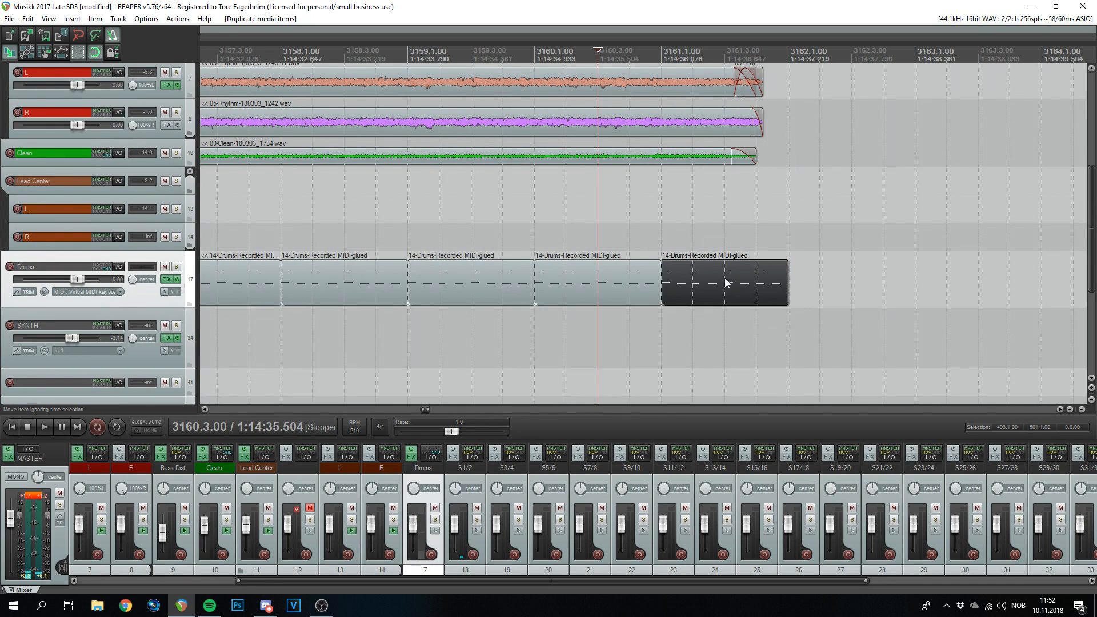
double_click(740, 283)
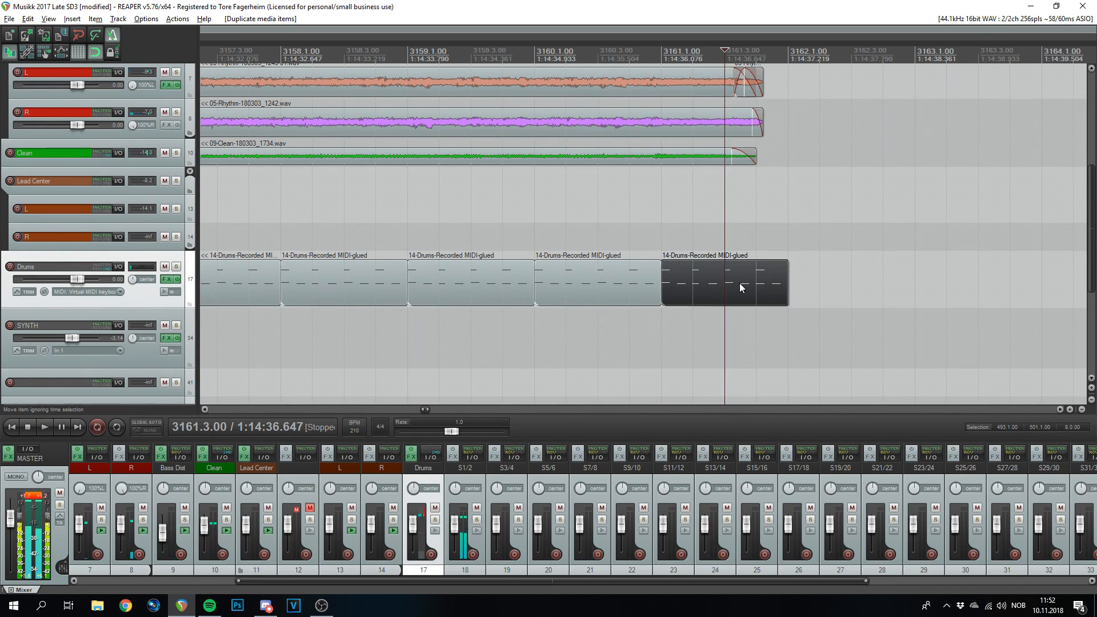
drag(593, 202, 217, 441)
- Delete the later notes and replace the opening C4 and C#2 with C2 plus two notes between C3 and C4
key(Delete)
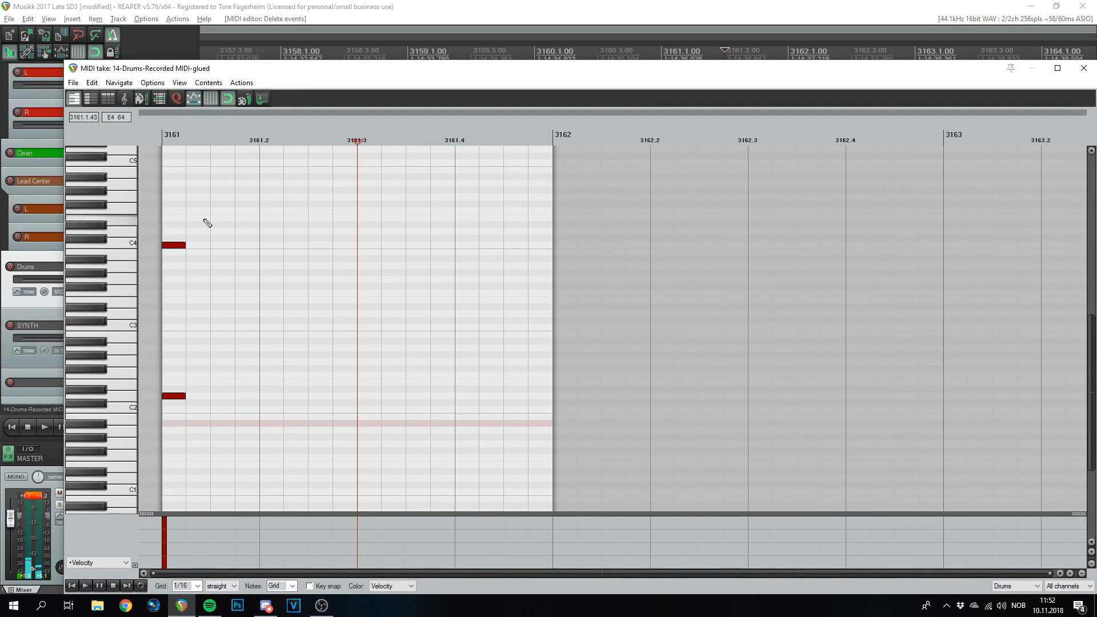
click(176, 409)
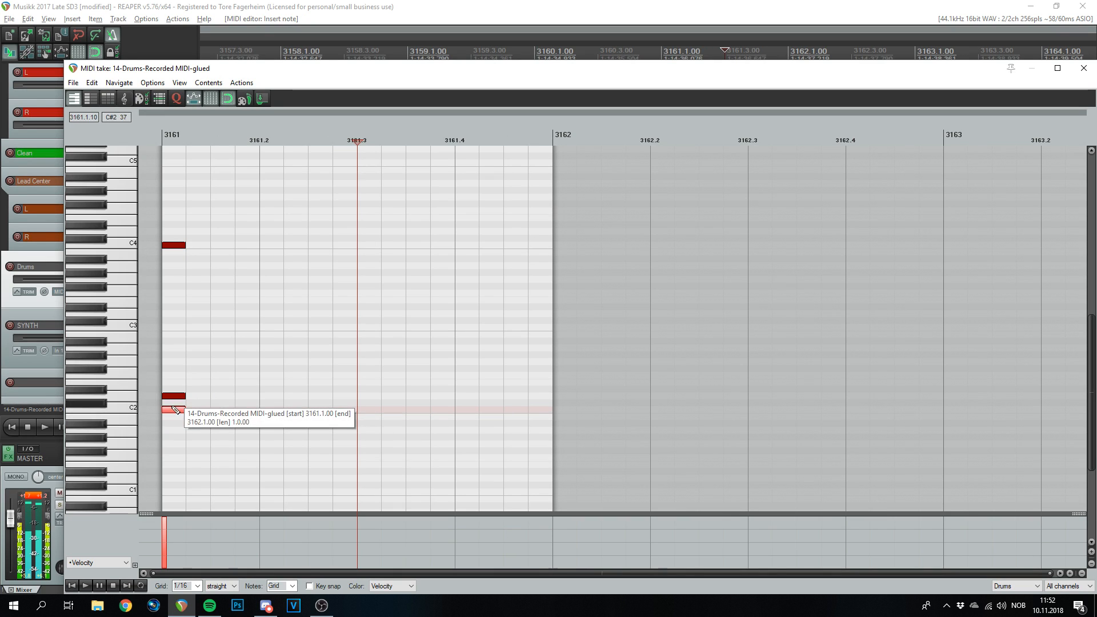
click(177, 279)
click(174, 266)
right_click(174, 245)
right_click(174, 396)
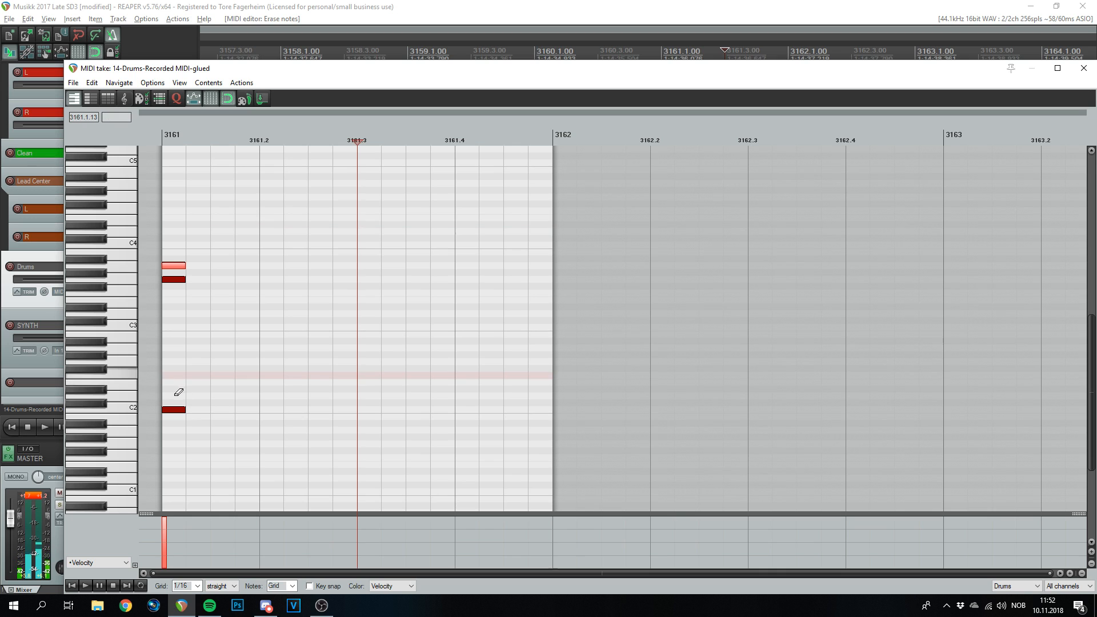
- Close the MIDI editor and play the drum track from bar 3160
click(1083, 68)
scroll(783, 246, down, 2)
click(510, 54)
key(space)
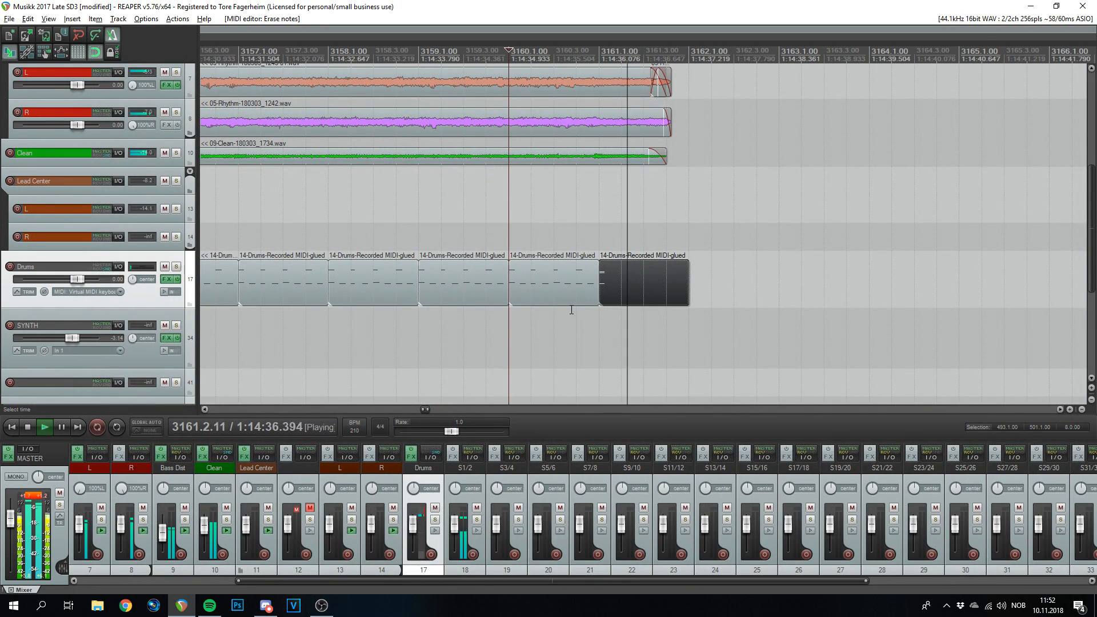
key(space)
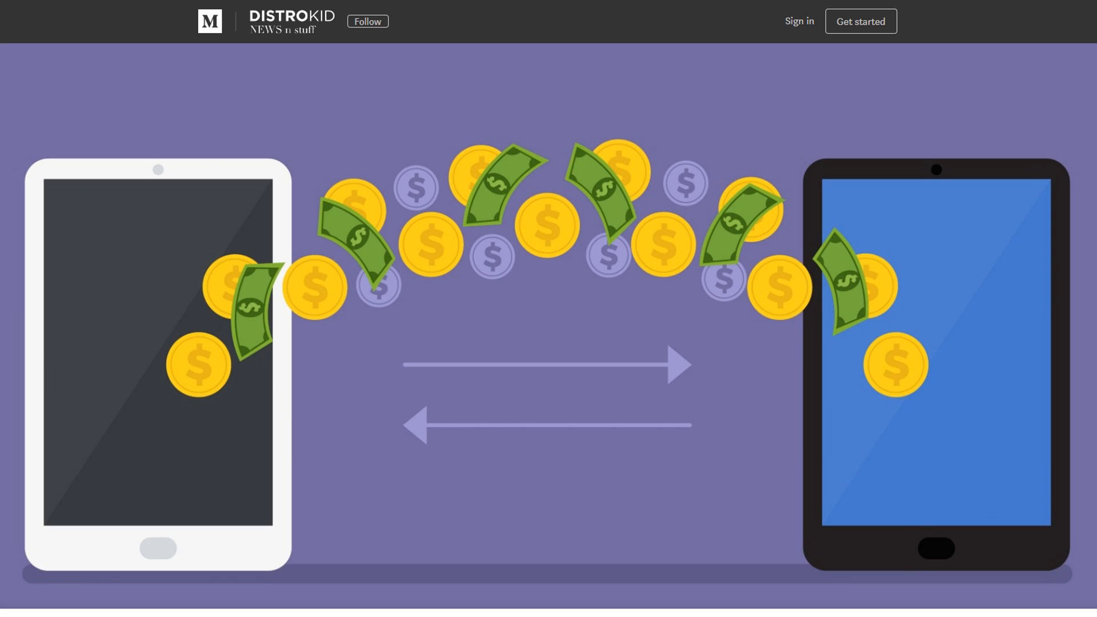
- Scroll down the DistroKid article to its numbered list of eight payout methods and fees
scroll(1075, 374, down, 15)
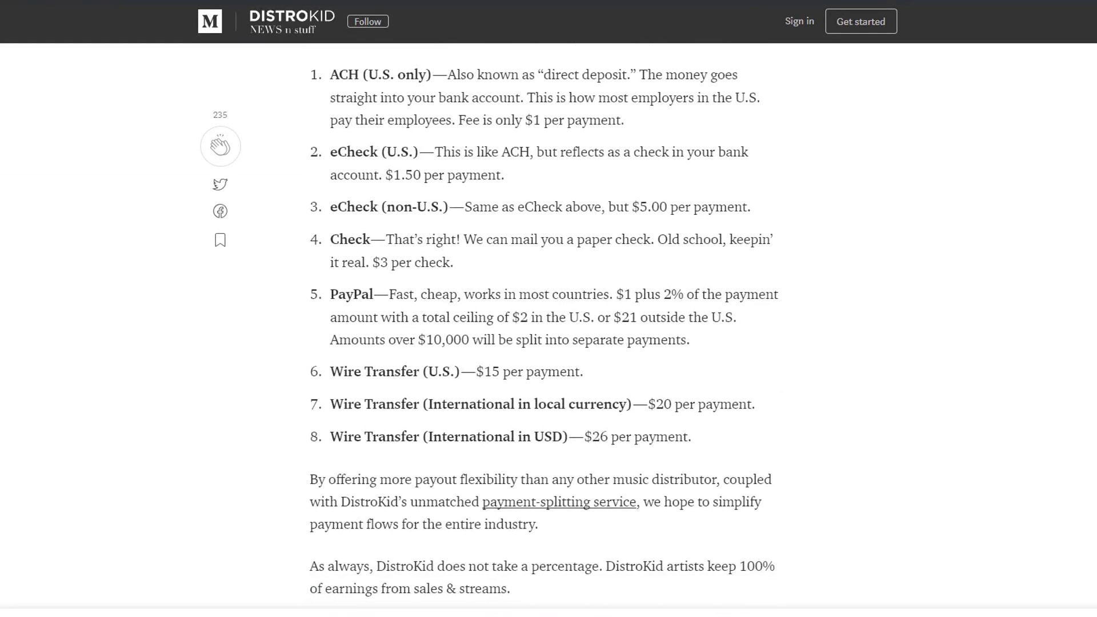